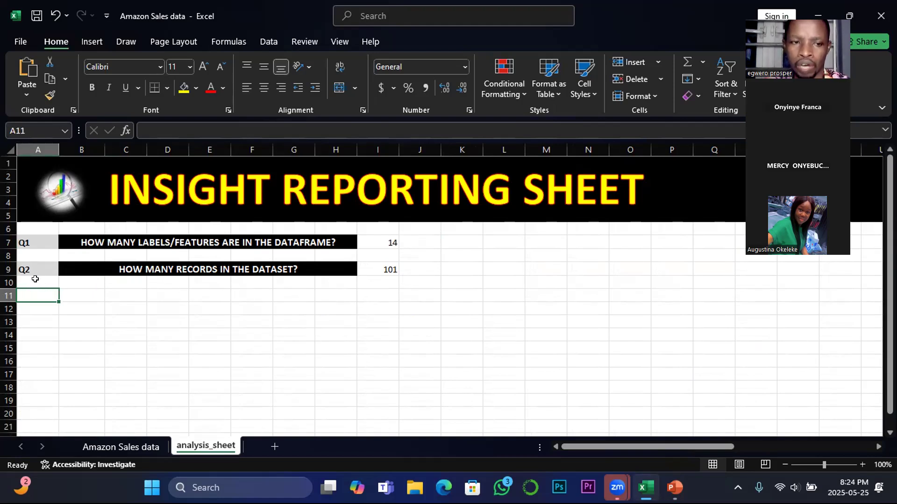
Copy the Q2 label and question row (A9:H9) and paste the duplicate starting at cell A11
drag(26, 270, 178, 270)
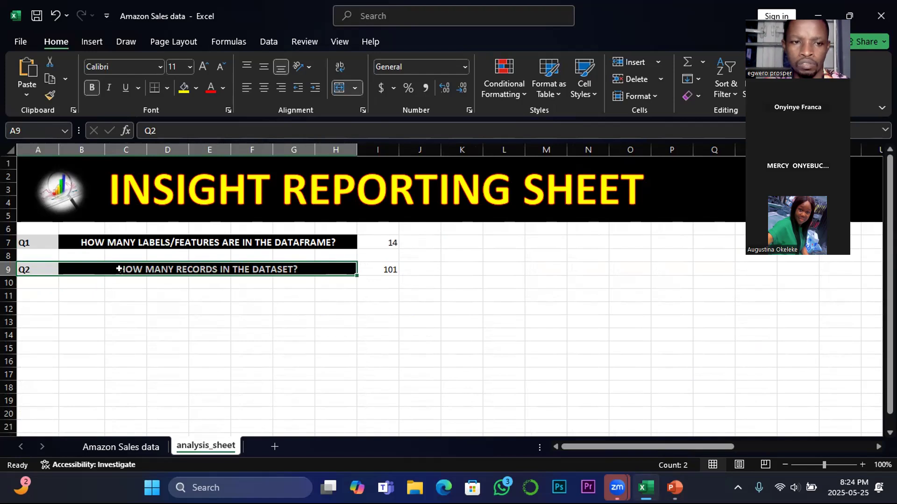
key(ctrl+c)
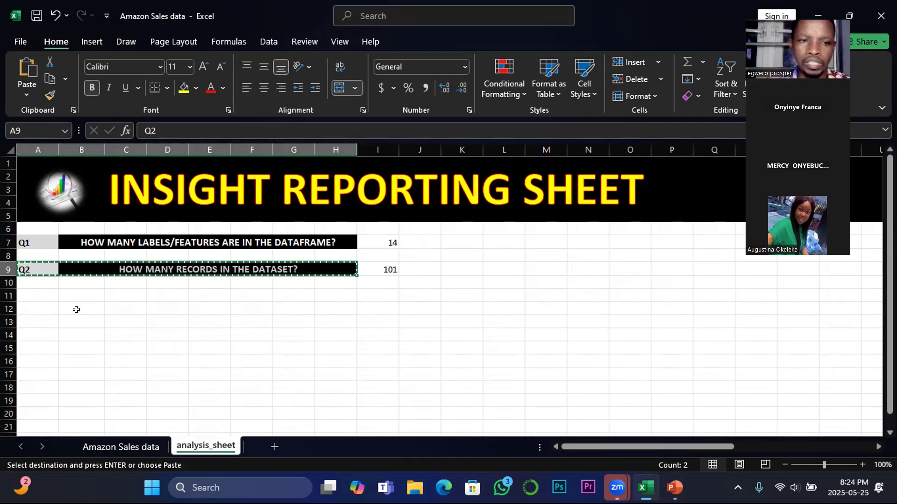
click(40, 293)
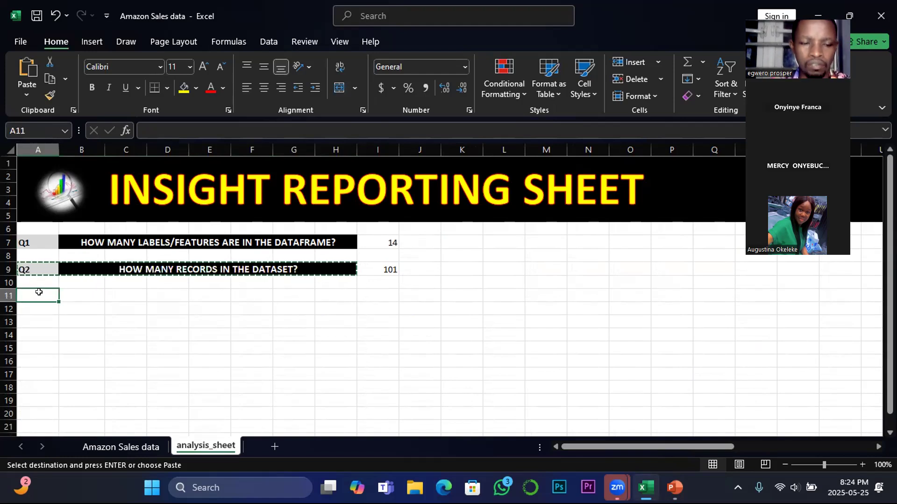
key(ctrl+v)
double_click(81, 331)
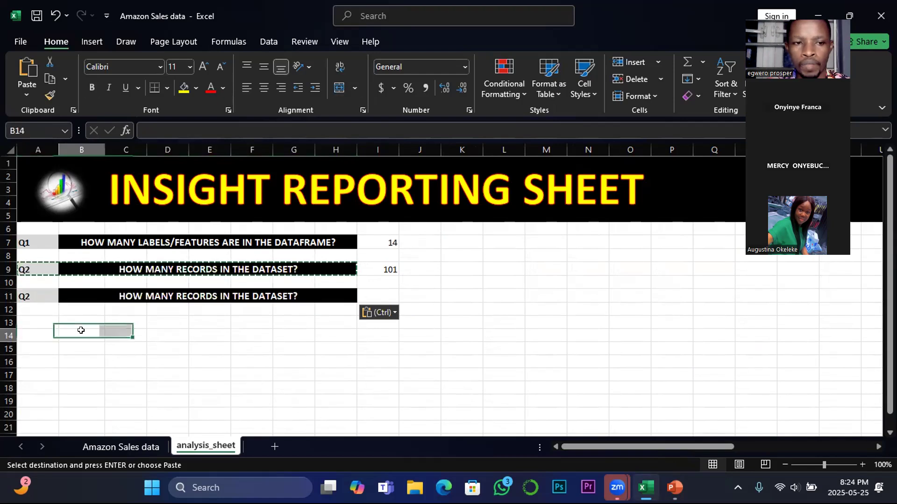
Change the question label in cell A11 to Q3
click(28, 293)
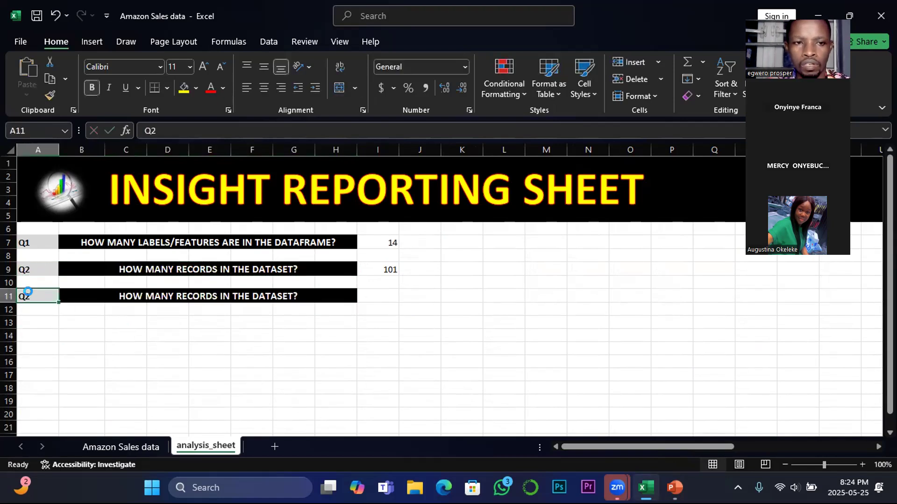
click(155, 126)
key(BackSpace)
text(3)
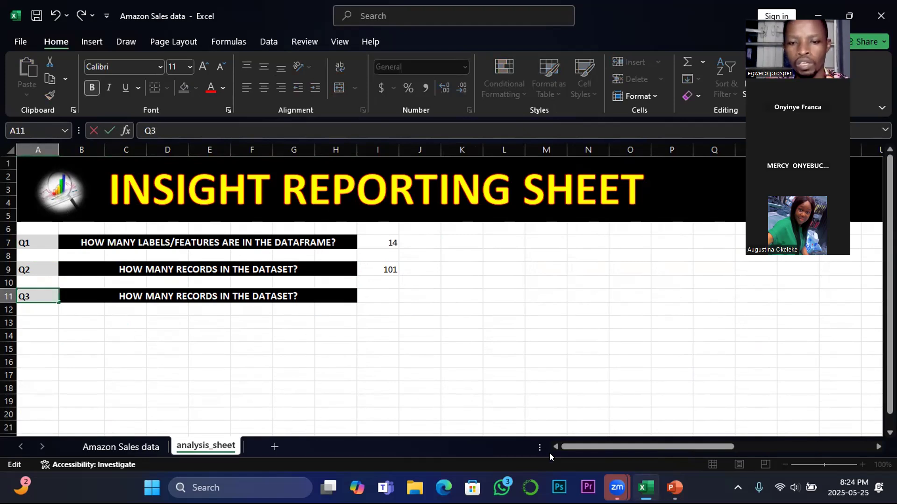
Examine the Amazon Sales data sheet's columns across to Total Profit and look through its records
click(110, 443)
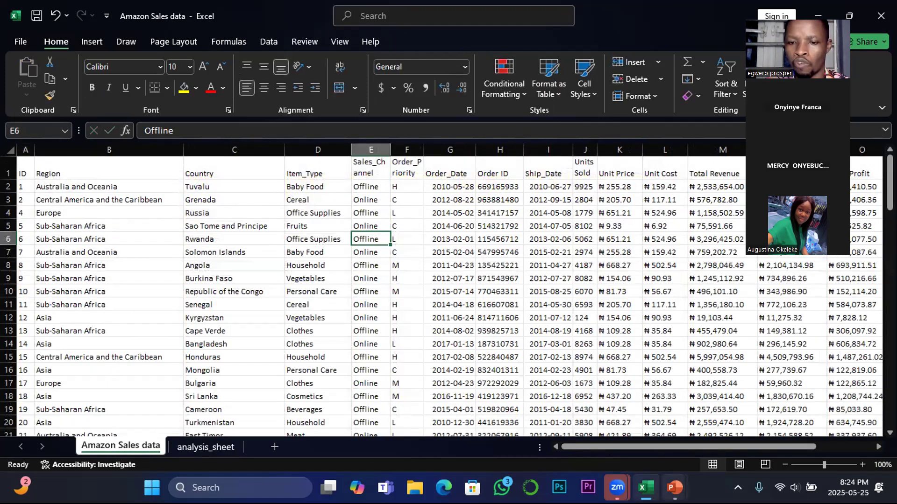
mouse_move(674, 488)
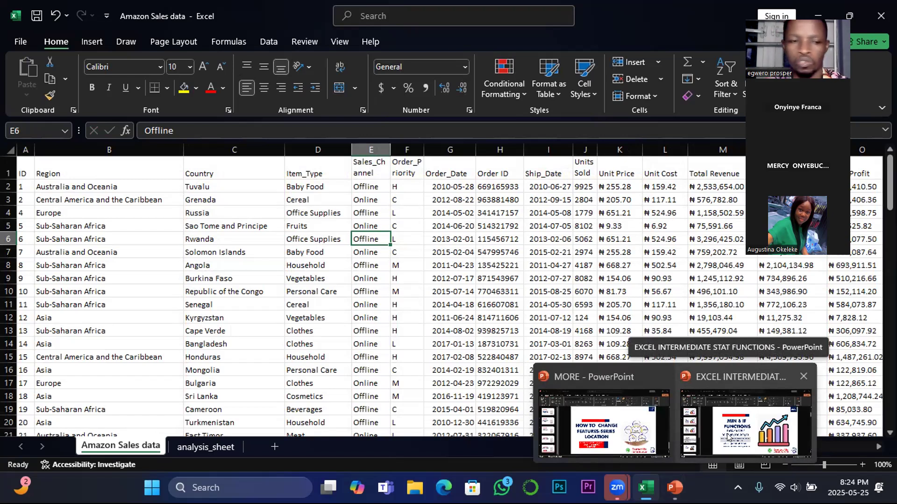
drag(600, 443, 736, 436)
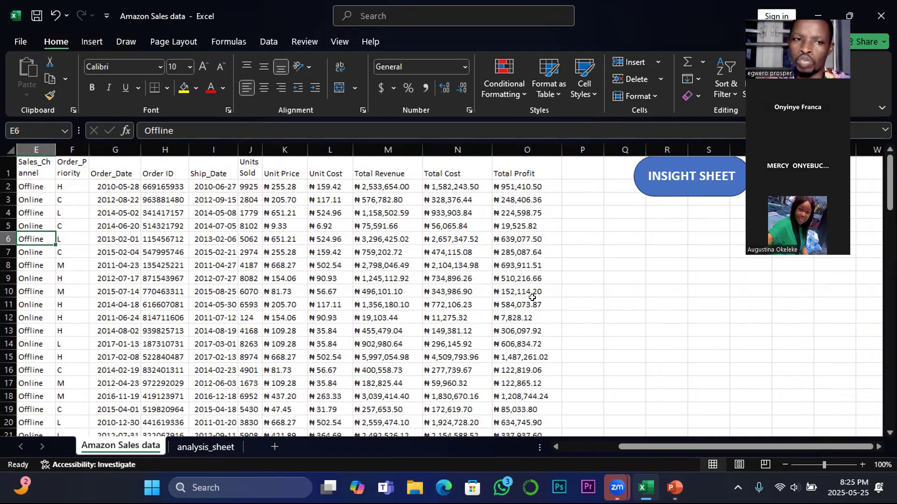
drag(650, 447, 781, 435)
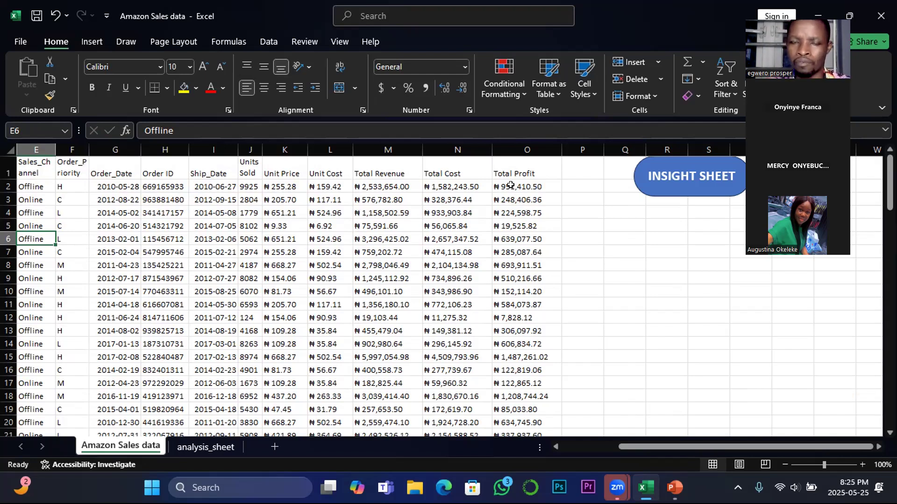
scroll(616, 405, down, 4)
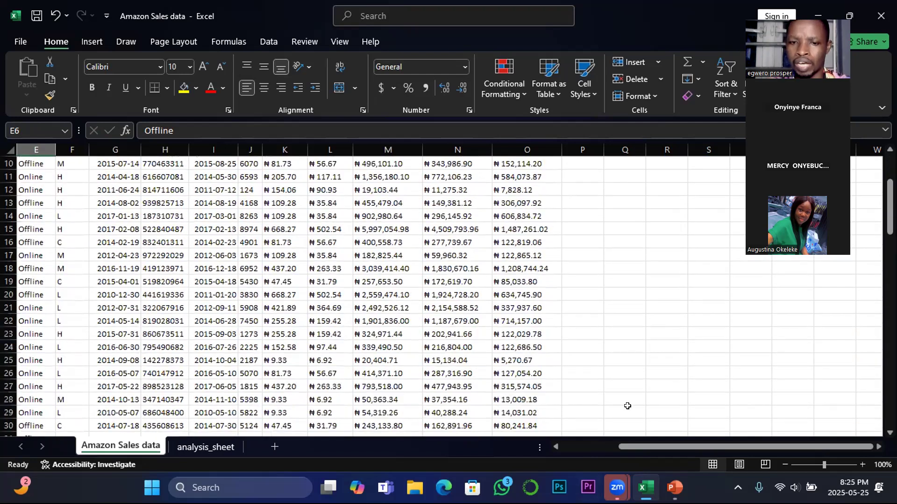
scroll(616, 405, up, 4)
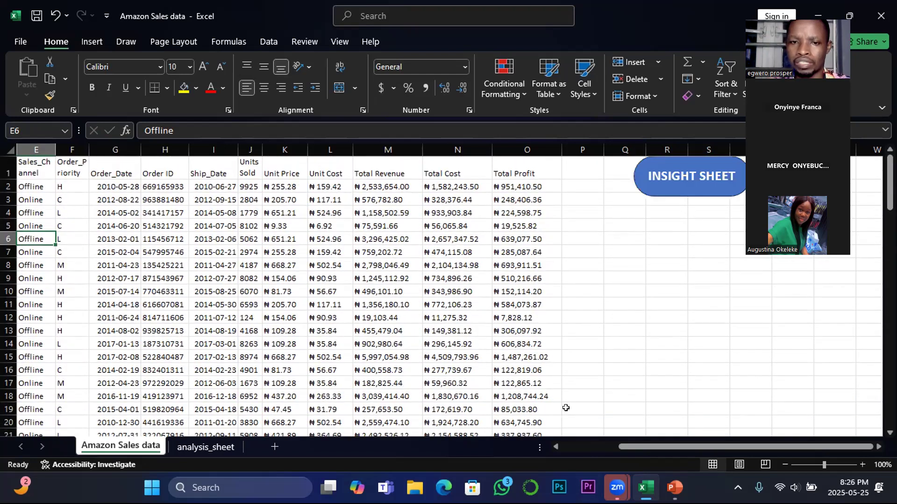
Clear the copied question wording in B11 of the analysis_sheet, keeping only the question mark
click(205, 450)
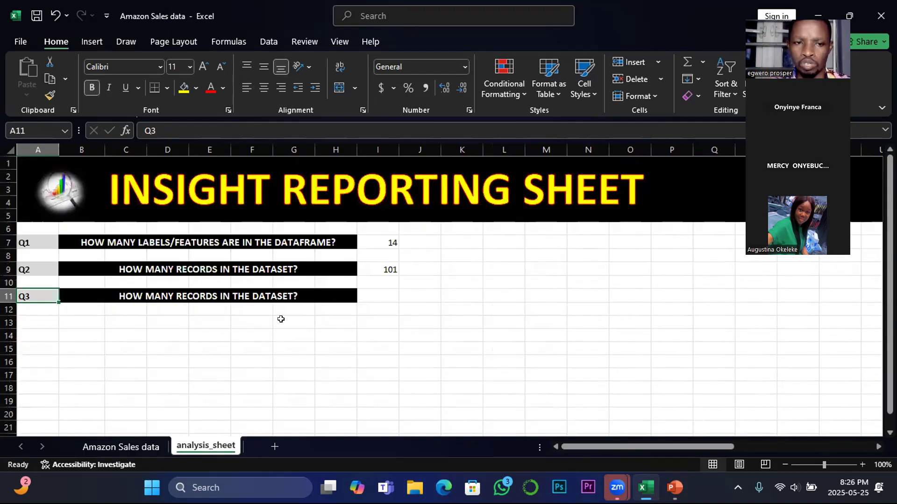
click(192, 293)
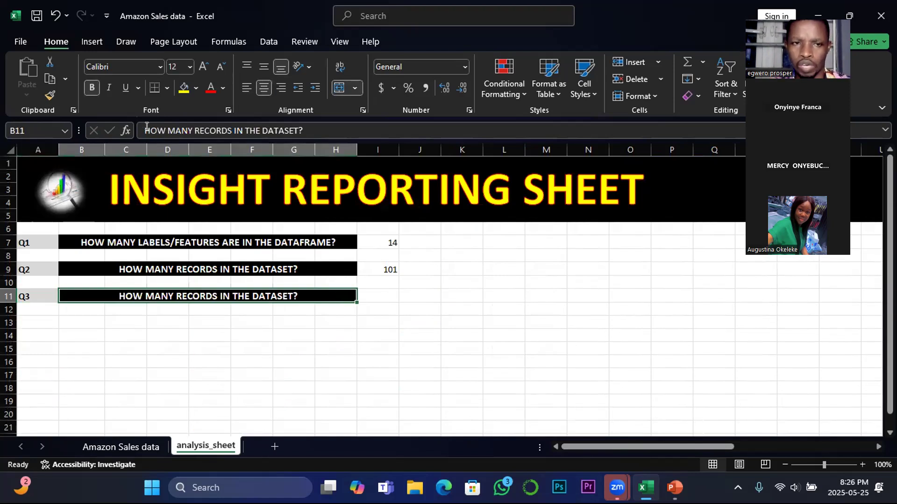
drag(145, 131, 299, 131)
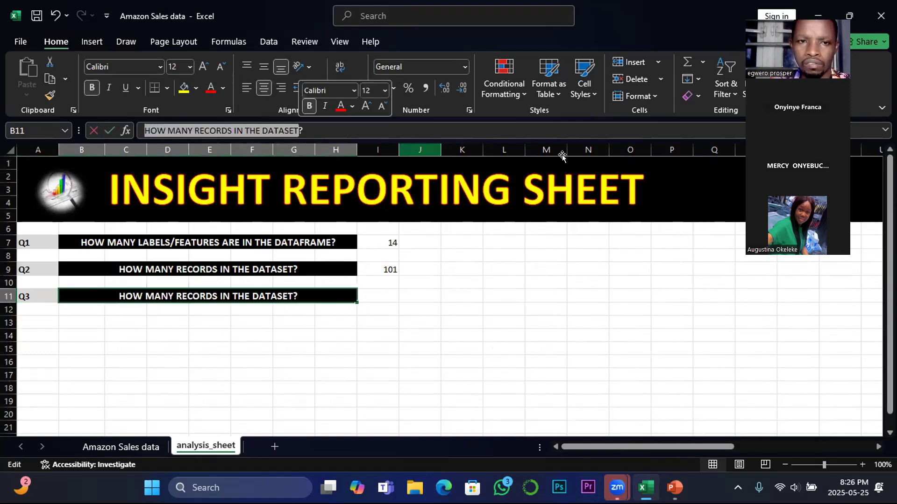
text(what )
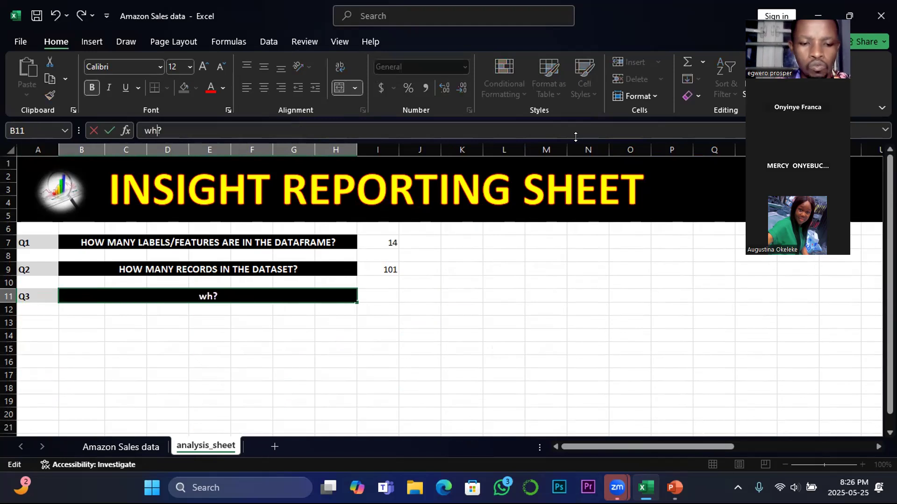
text(is)
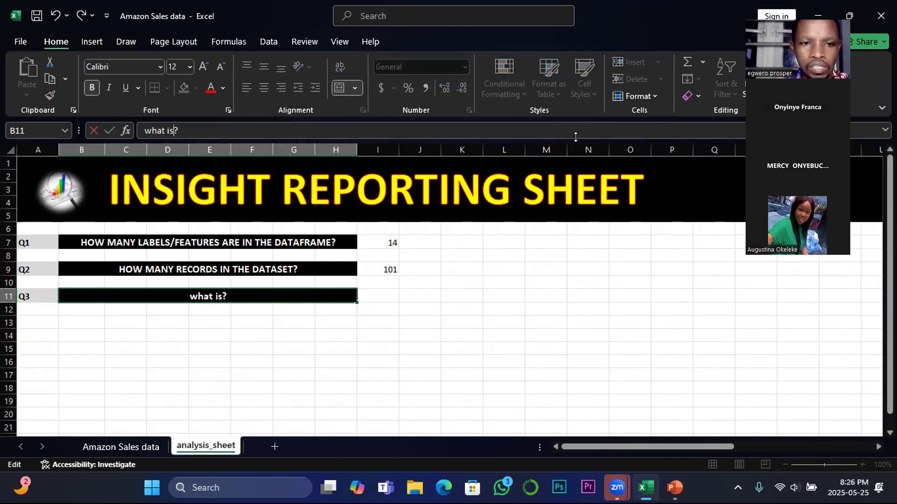
key(BackSpace)
key(BackSpace)
key(BackSpace)
key(BackSpace)
key(BackSpace)
key(BackSpace)
key(BackSpace)
key(BackSpace)
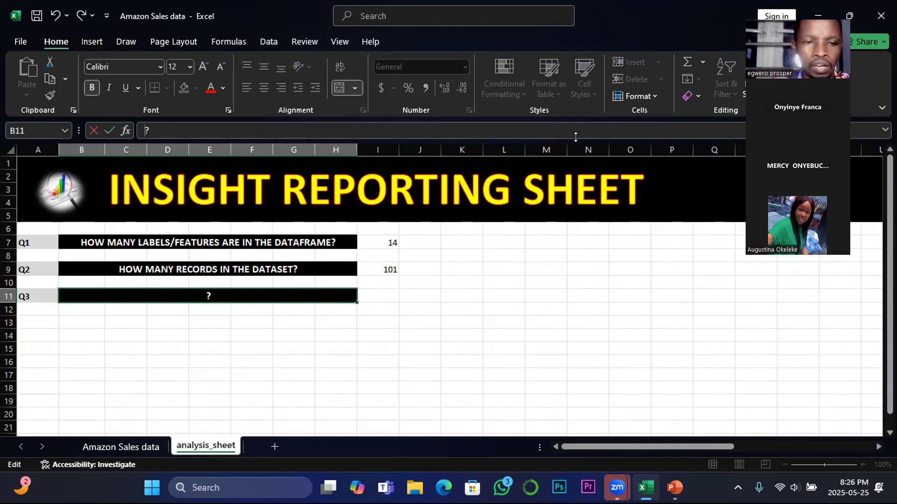
Write the Q3 question in B11 as "WHAT IS THE MINIMUM PROFIT?" in capitals
text(WHAT )
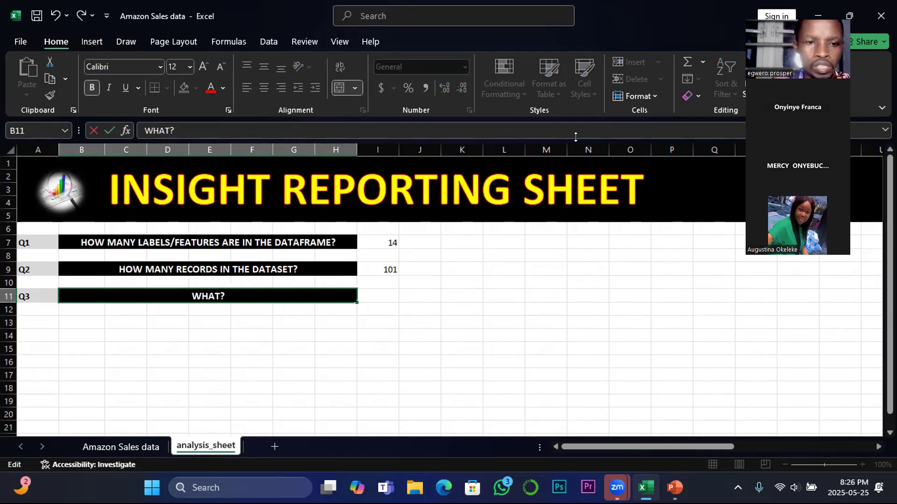
text(IS THE )
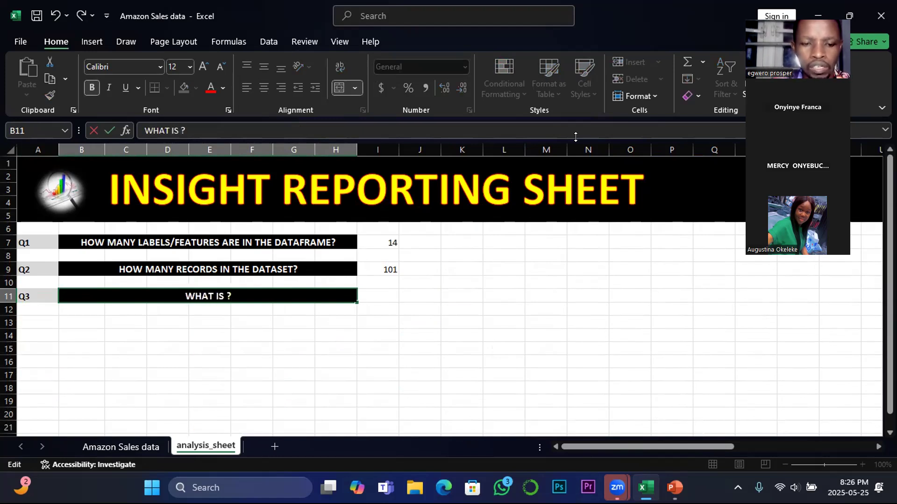
text(MINIMU)
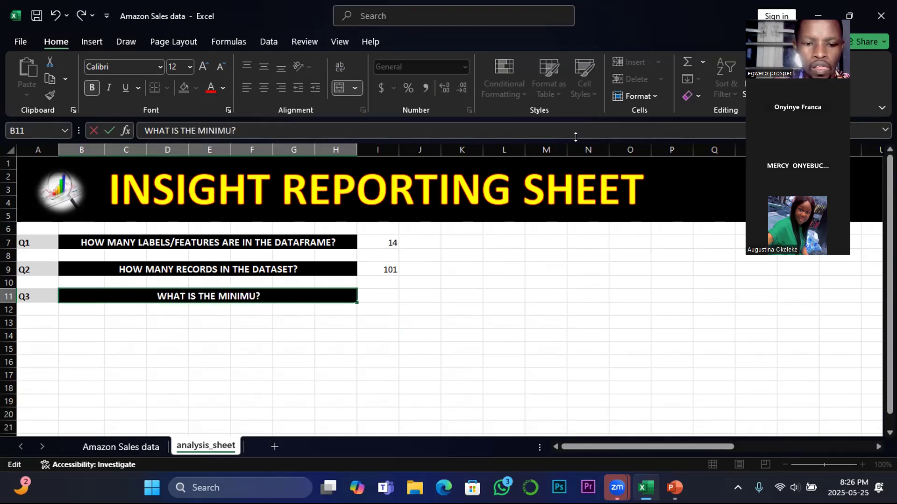
text(M)
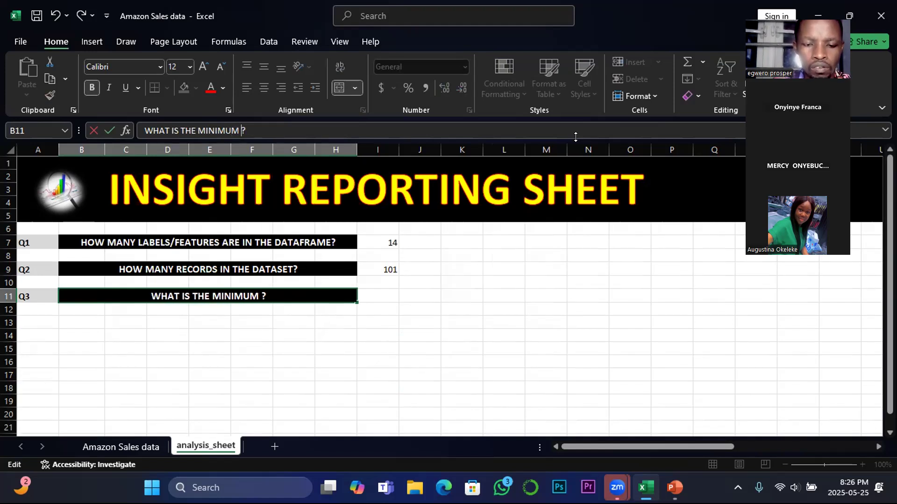
text( PRO)
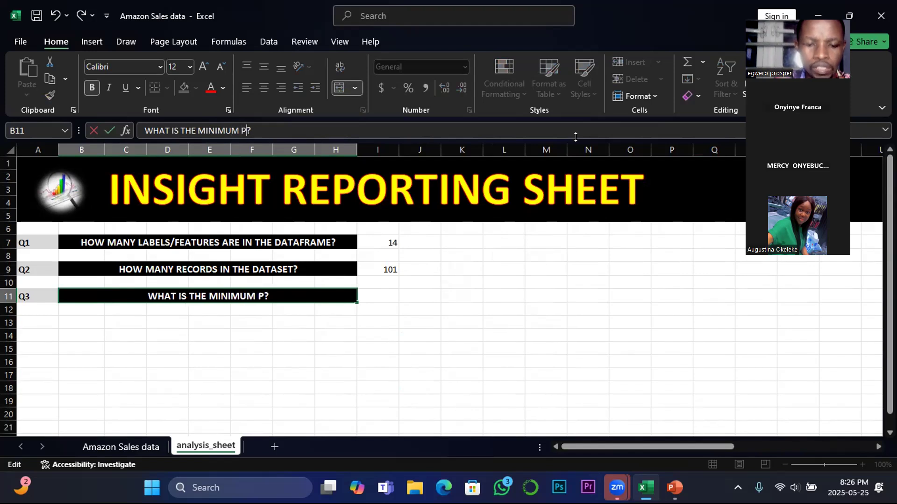
text(FIT)
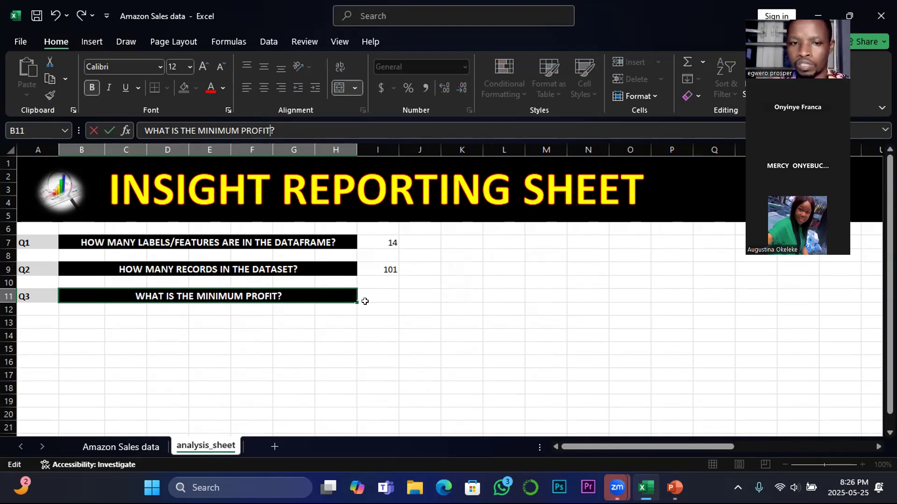
Calculate the minimum profit in I11 with a MIN formula over the Total Profit range 'Amazon Sales data'!O2:O1048576
click(384, 290)
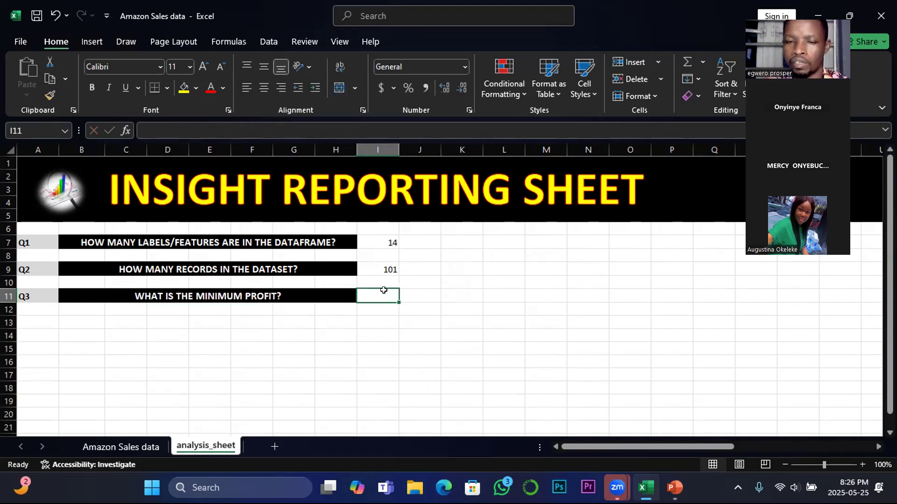
text(=)
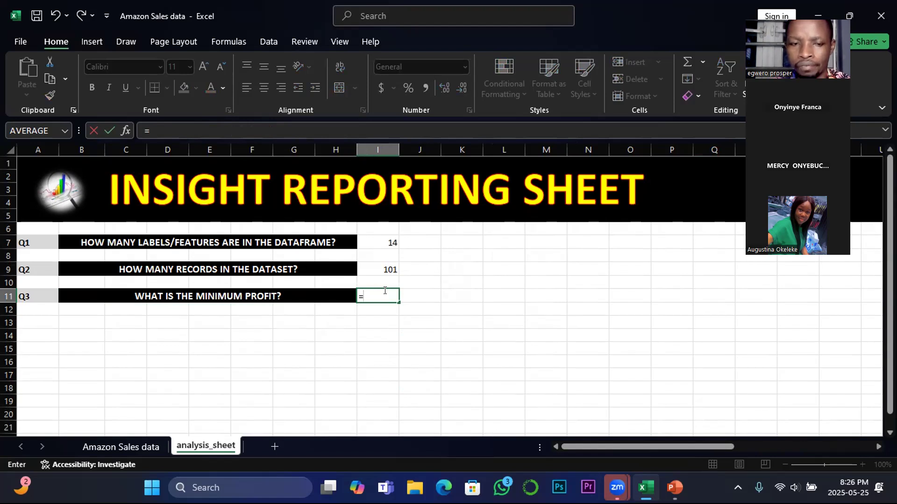
text(min)
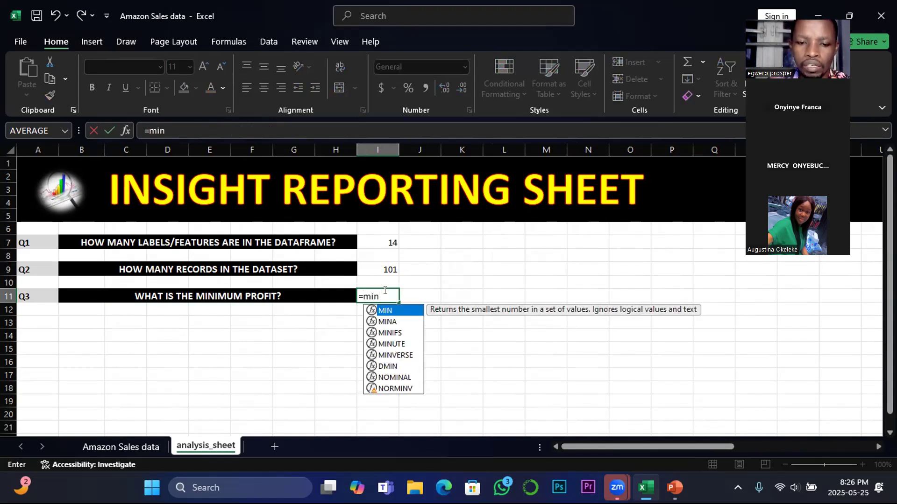
text(()
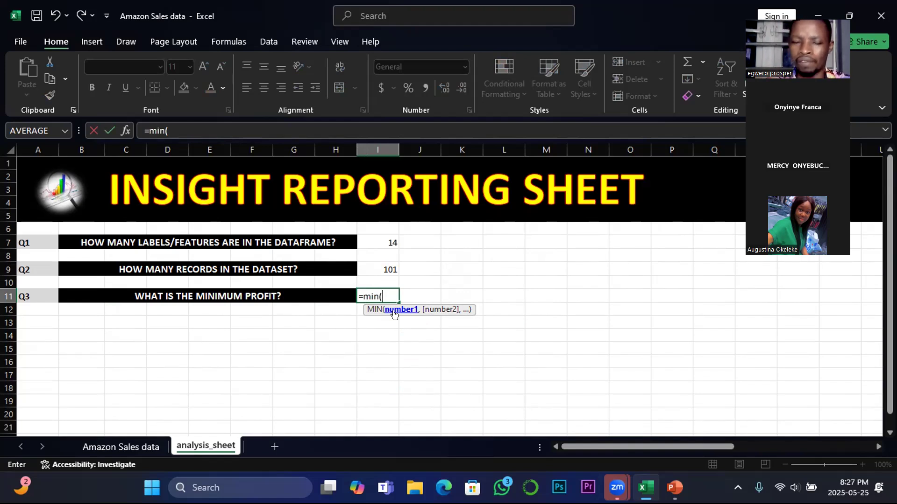
click(121, 447)
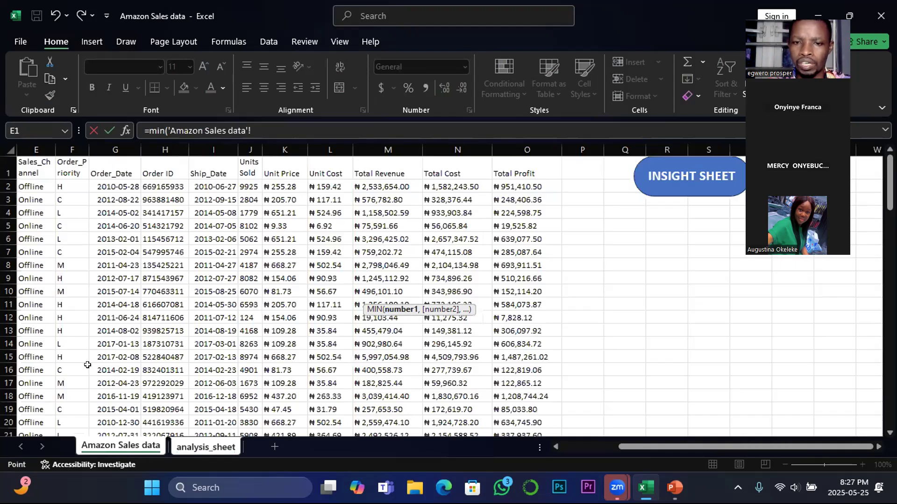
click(510, 186)
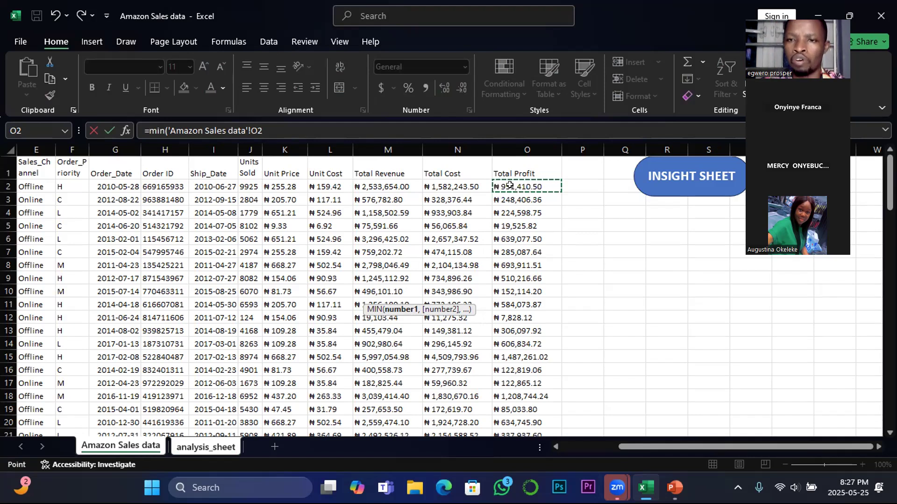
key(ctrl+shift+Down)
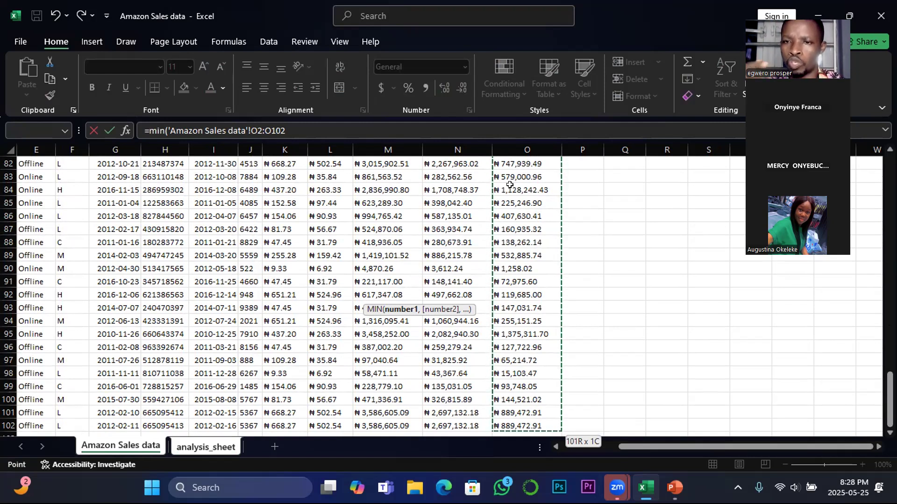
scroll(642, 386, down, 1)
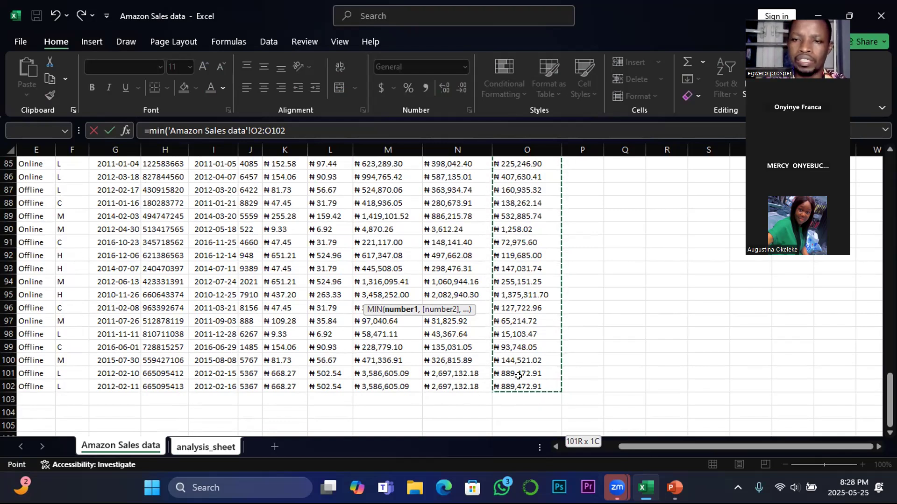
key(ctrl+shift+Down)
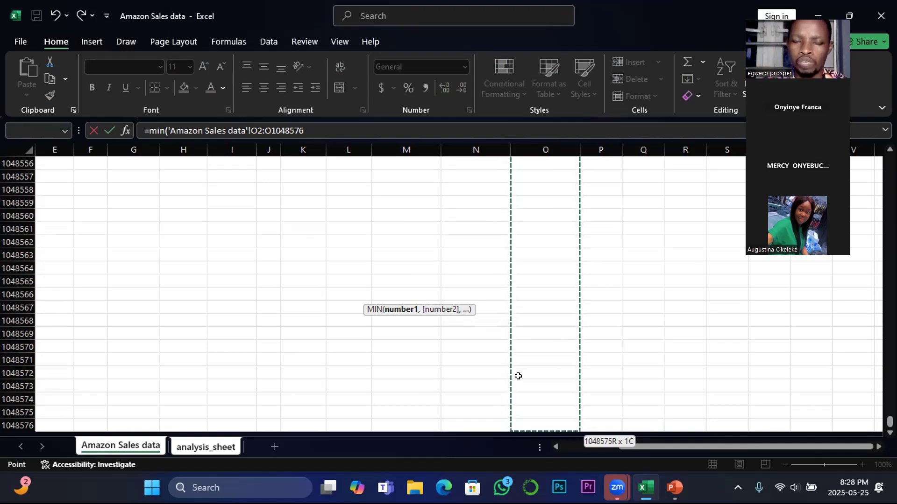
key(Return)
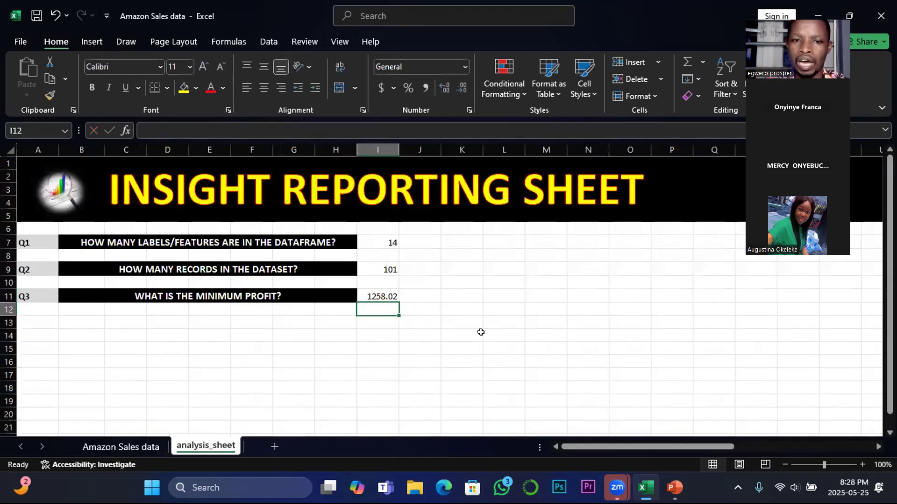
click(382, 292)
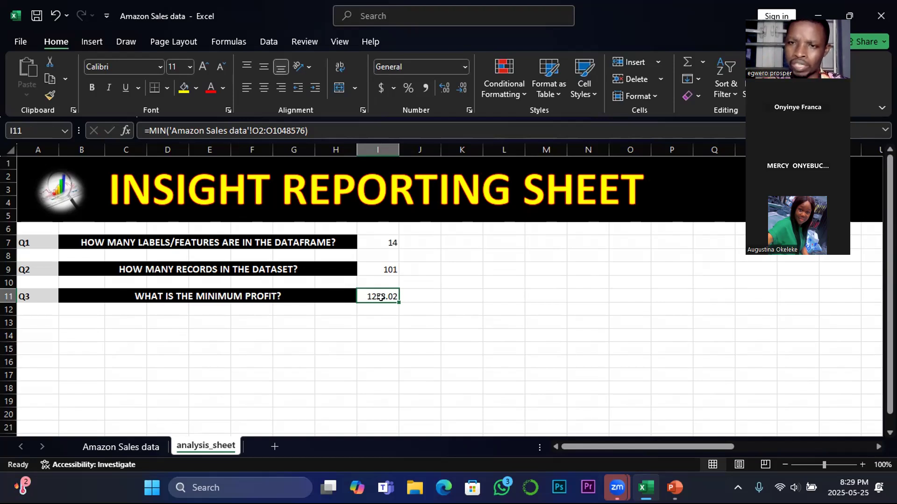
Return to the first records of the Amazon Sales data sheet by going up the Total Profit column
click(131, 449)
click(540, 384)
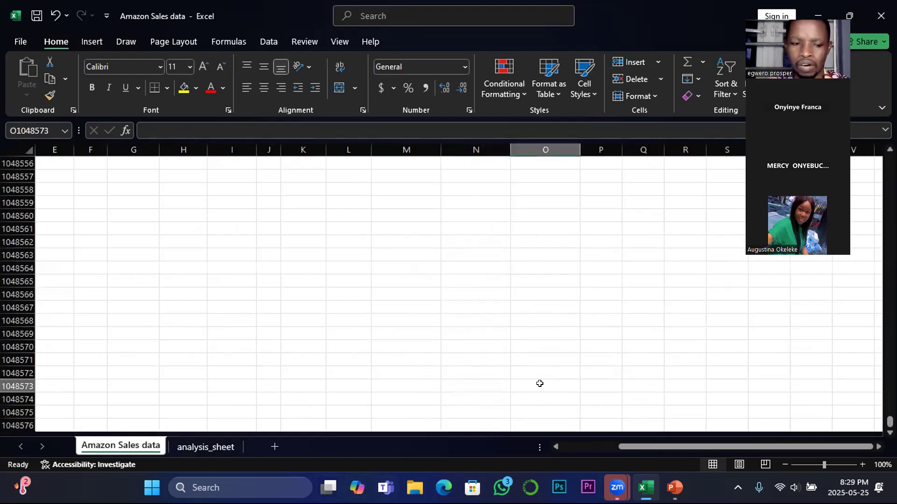
key(ctrl+shift+Up)
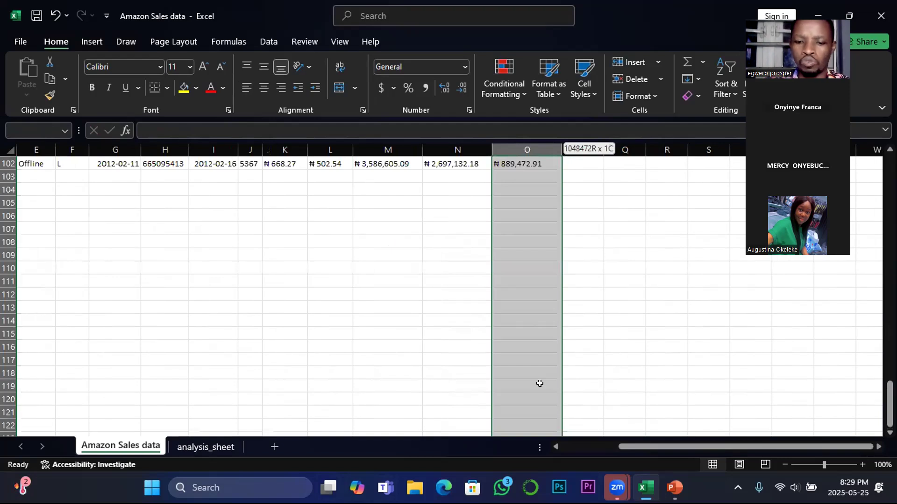
key(ctrl+shift+Up)
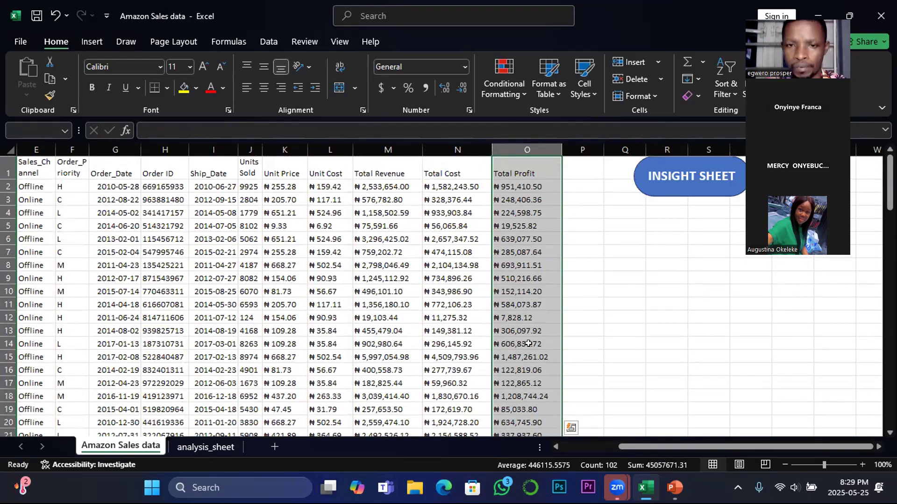
click(528, 344)
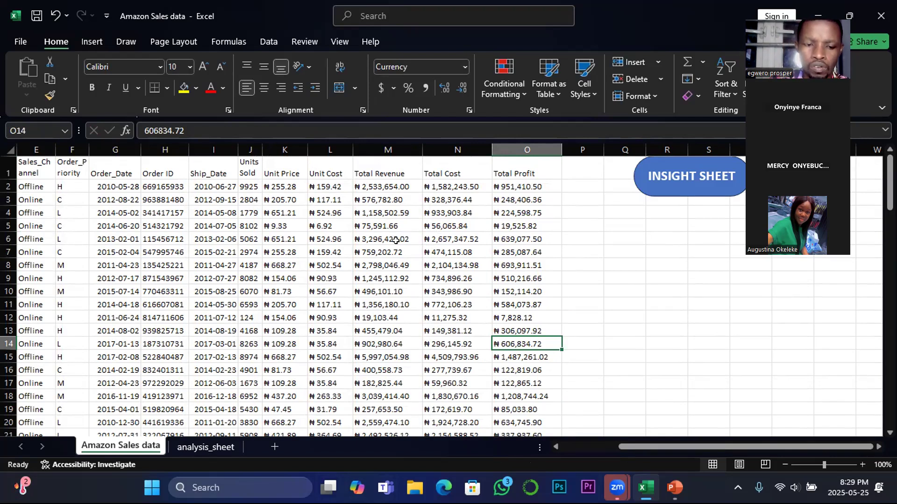
Find all cells containing the minimum profit value 1258.02 on the Amazon Sales data sheet
key(ctrl+f)
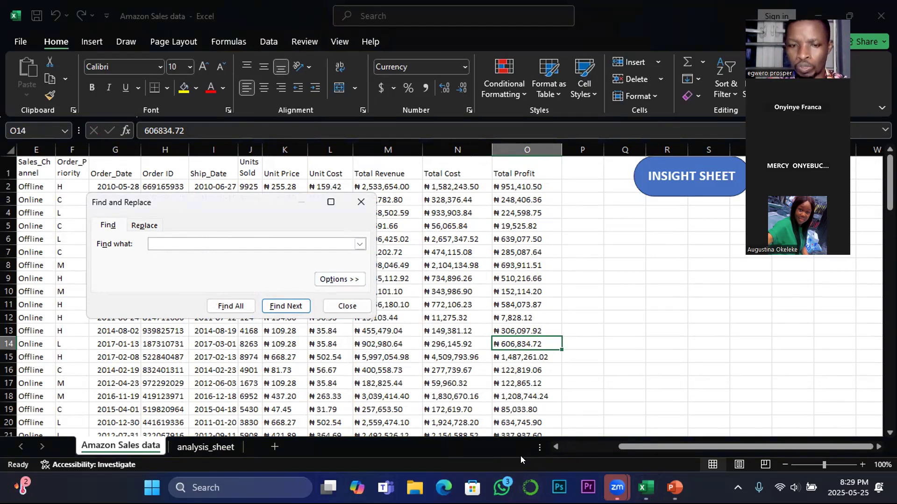
click(232, 448)
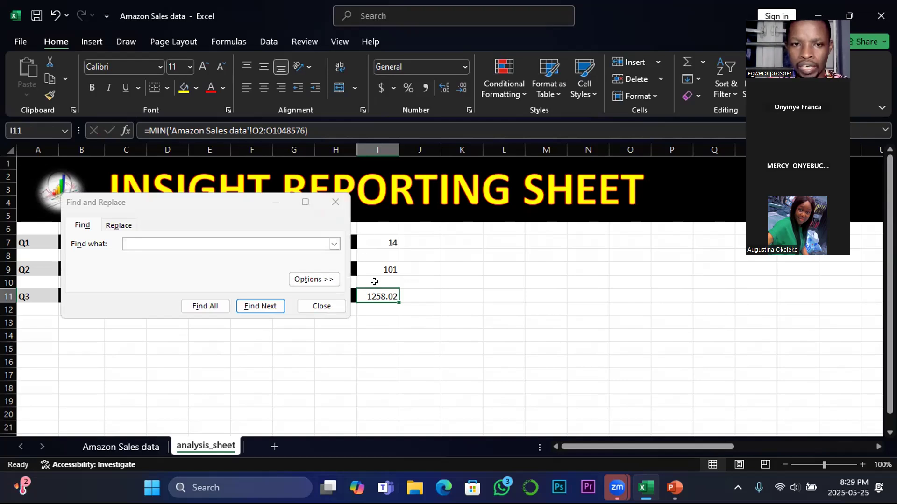
click(126, 242)
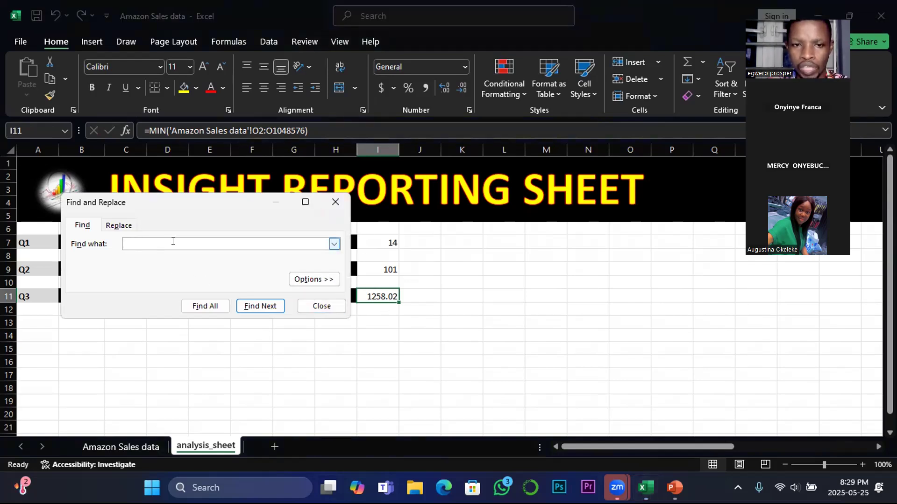
text(12)
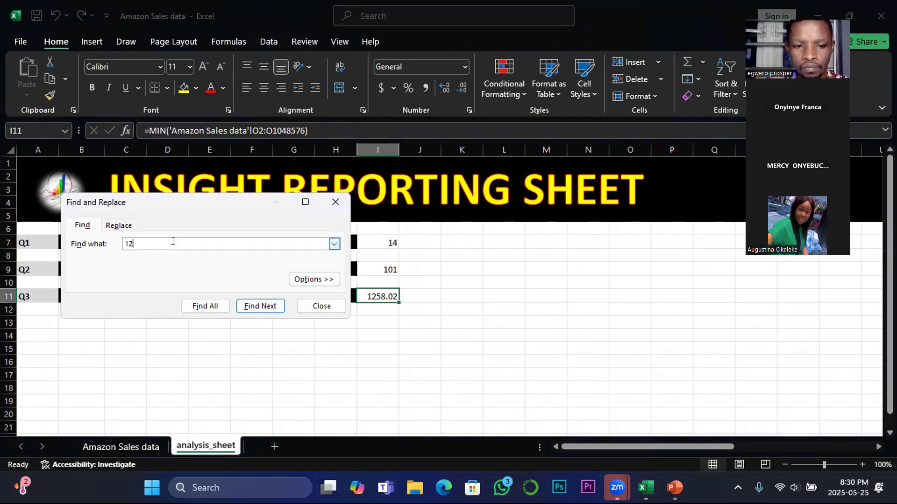
text(5)
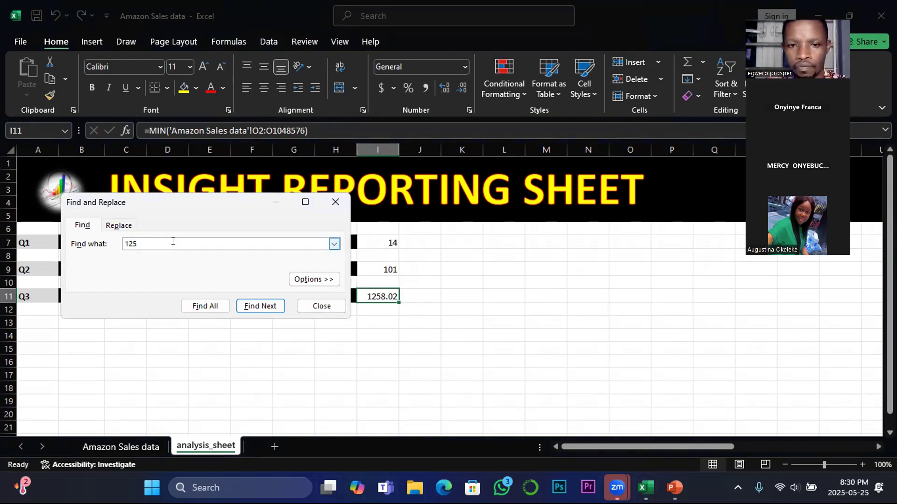
text(8.)
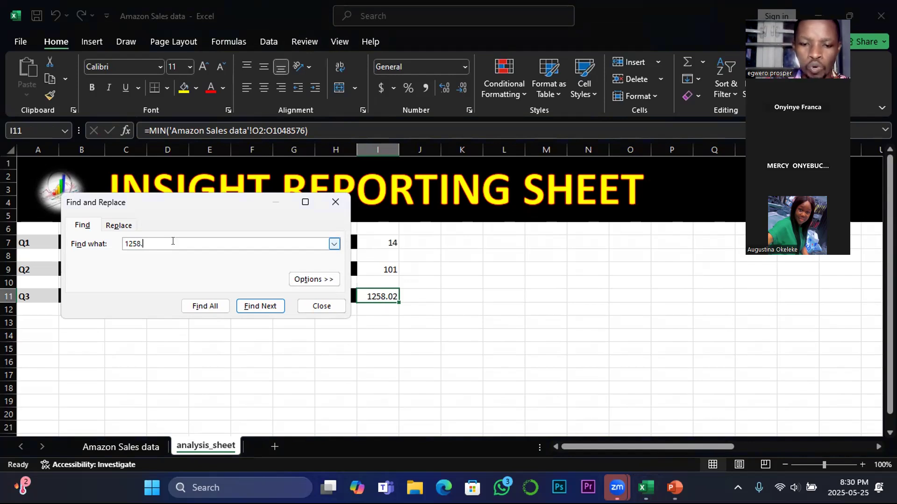
text(0)
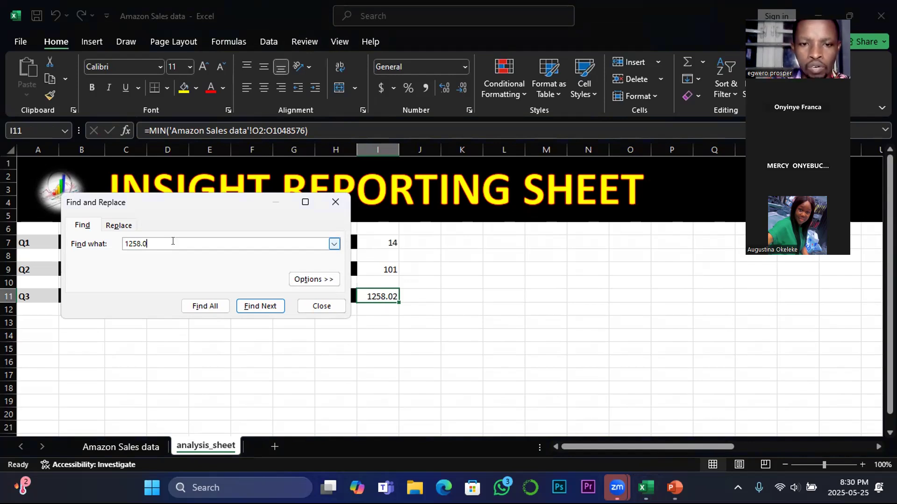
text(2)
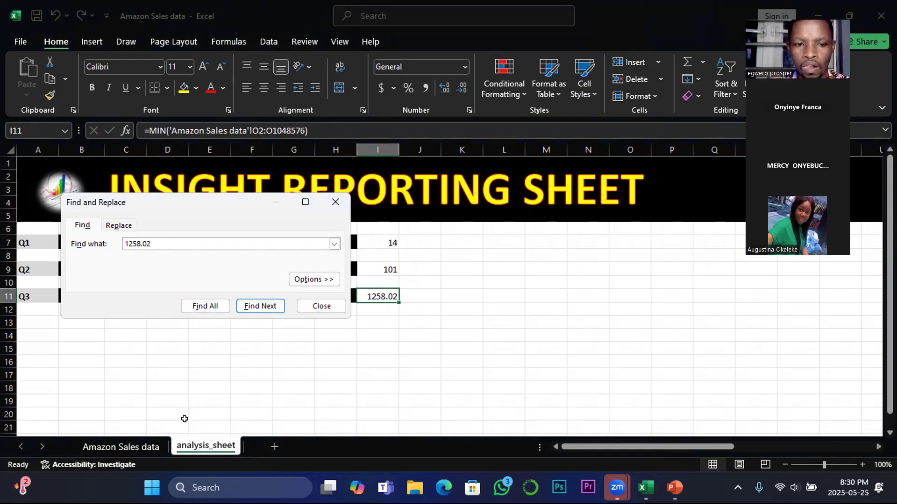
click(141, 448)
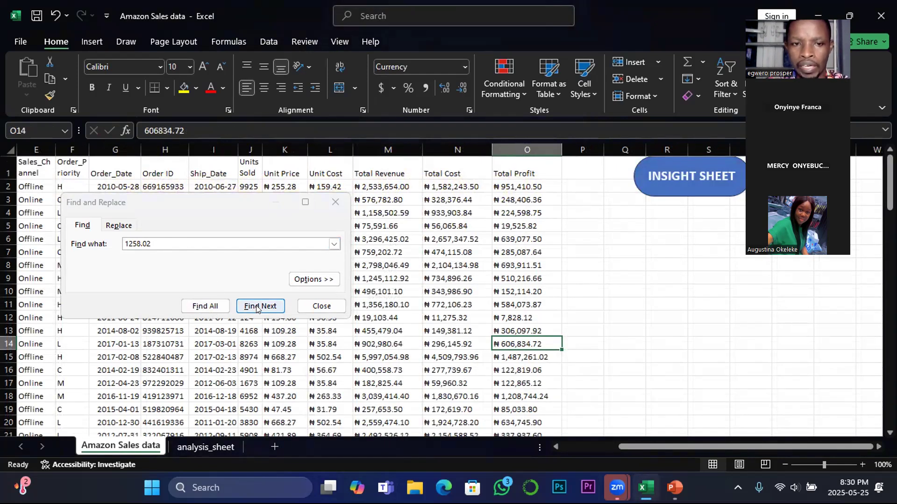
click(219, 310)
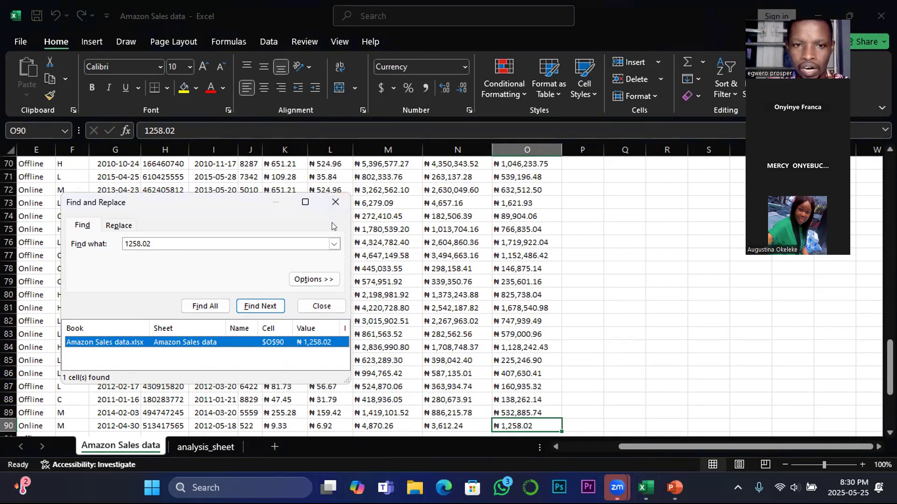
click(335, 202)
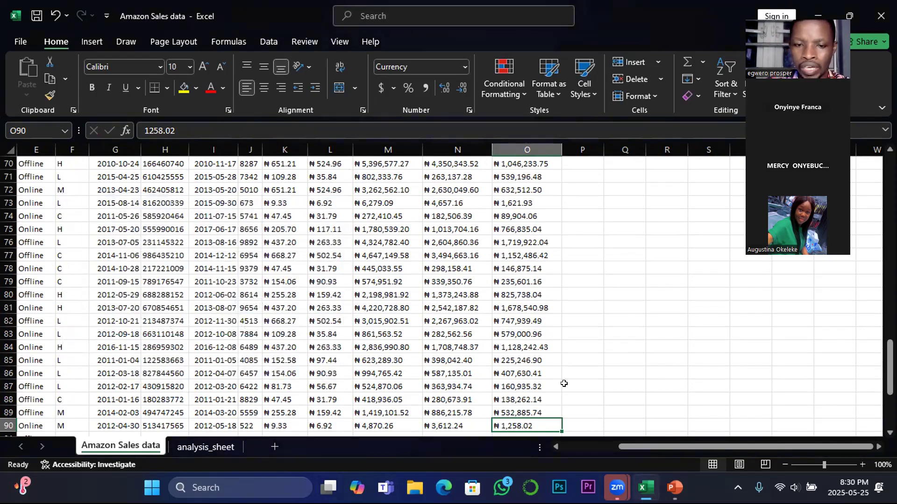
Examine the fields of the minimum-profit record in row 90, including its country, region and item type
key(Left)
key(Left)
key(Left)
key(Left)
key(Left)
key(Left)
key(Left)
key(Left)
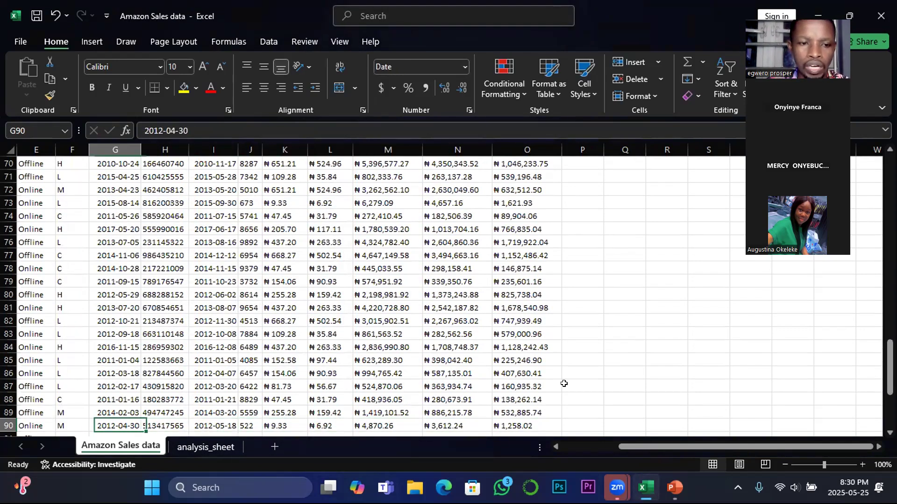
key(Left)
key(Left)
scroll(492, 375, down, 1)
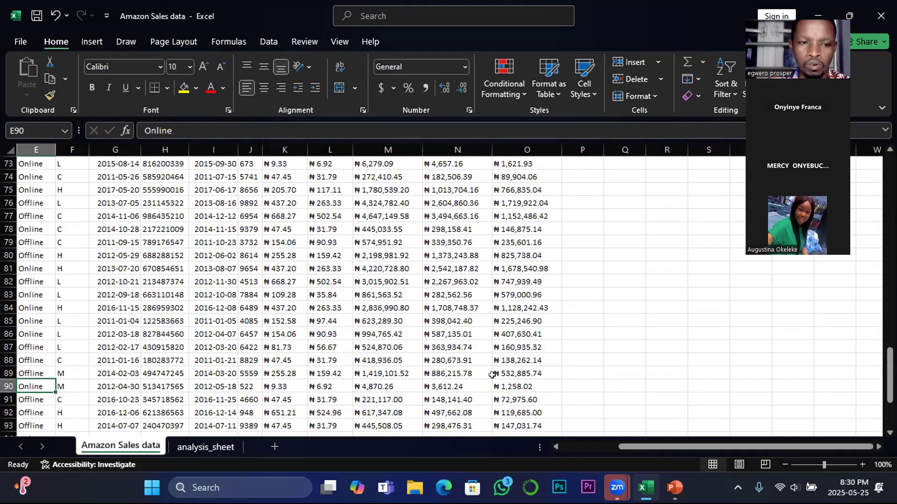
key(Left)
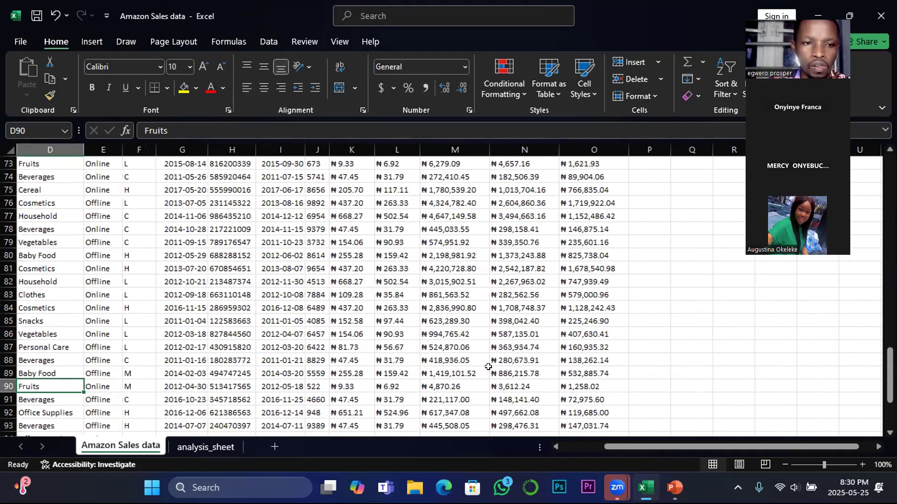
key(Left)
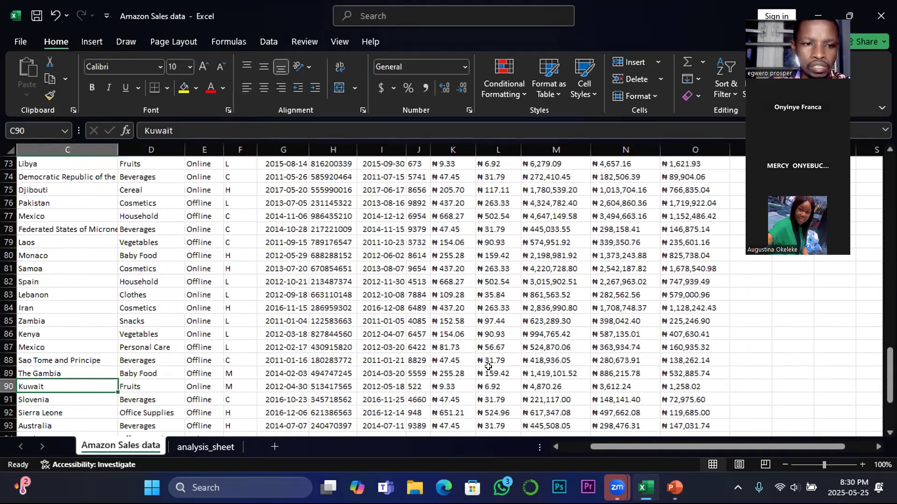
key(Left)
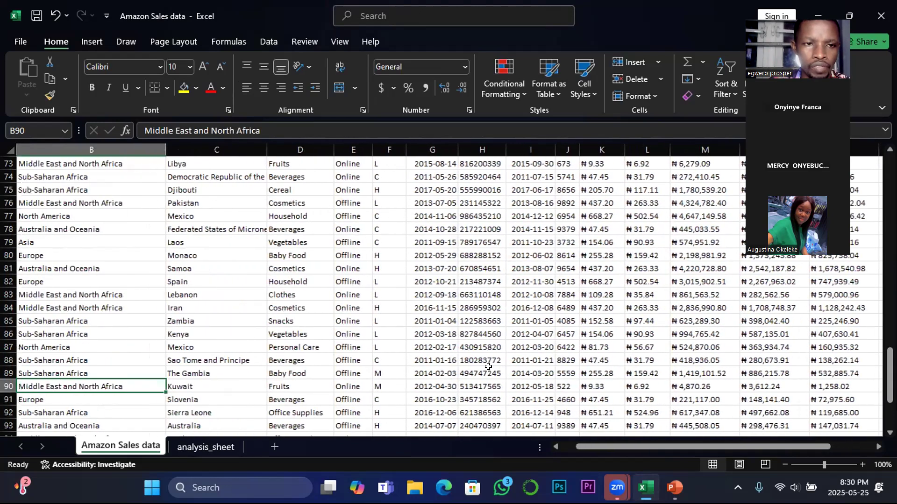
key(Left)
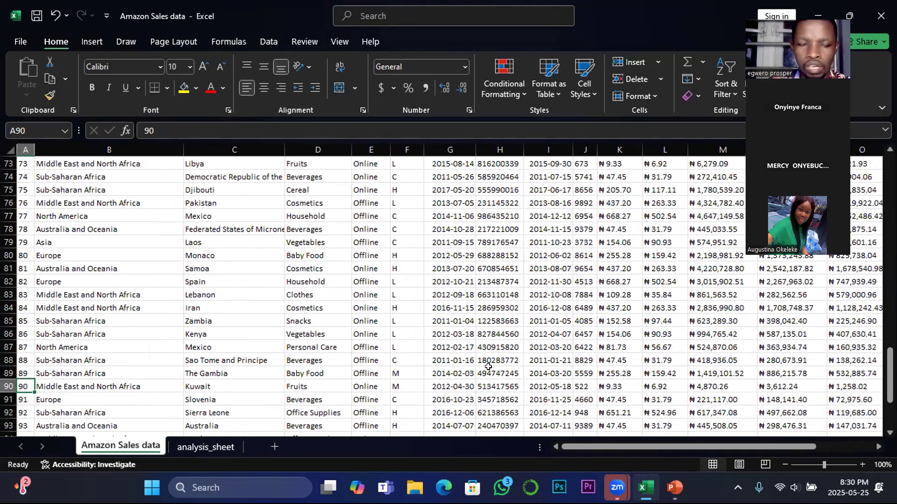
key(Right)
key(Right)
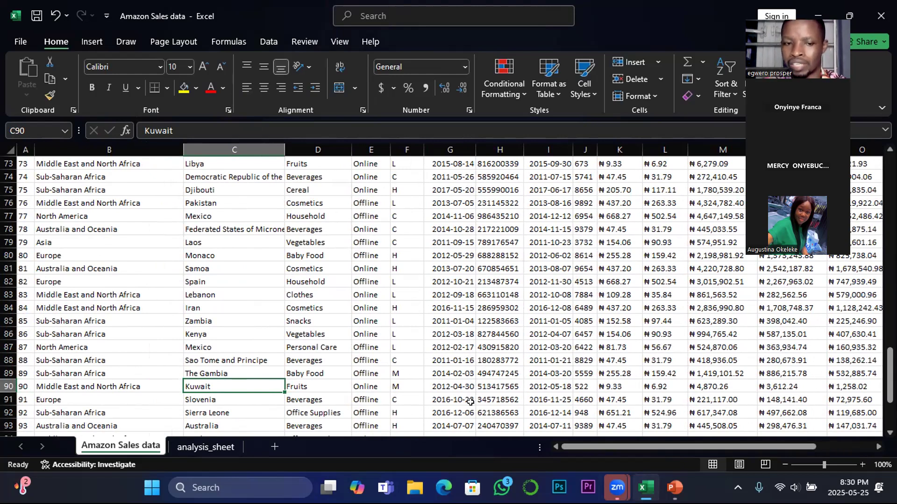
drag(571, 448, 630, 448)
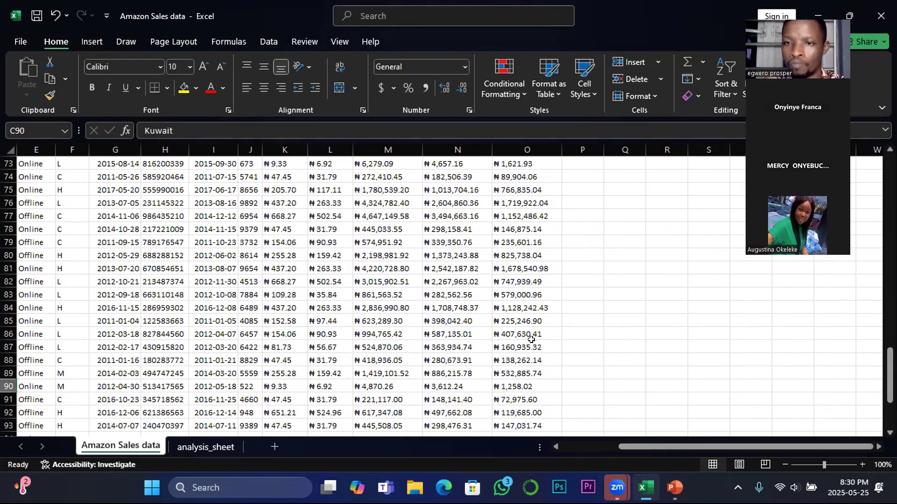
mouse_move(674, 488)
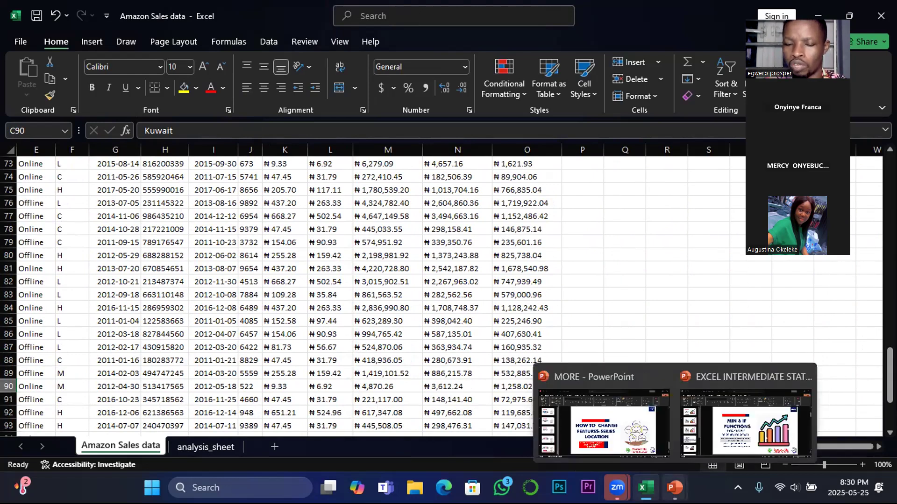
mouse_move(645, 488)
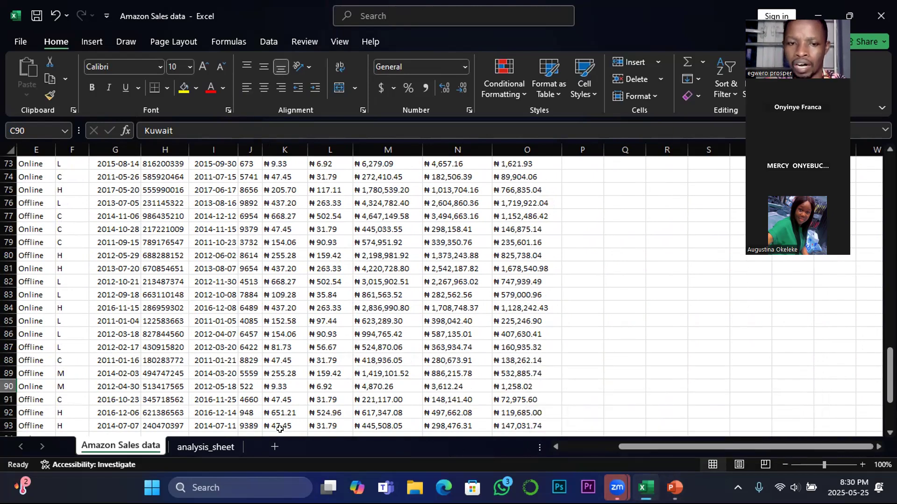
Merge cells J11:L11 across, beside the Q3 minimum profit answer on the analysis_sheet
click(217, 446)
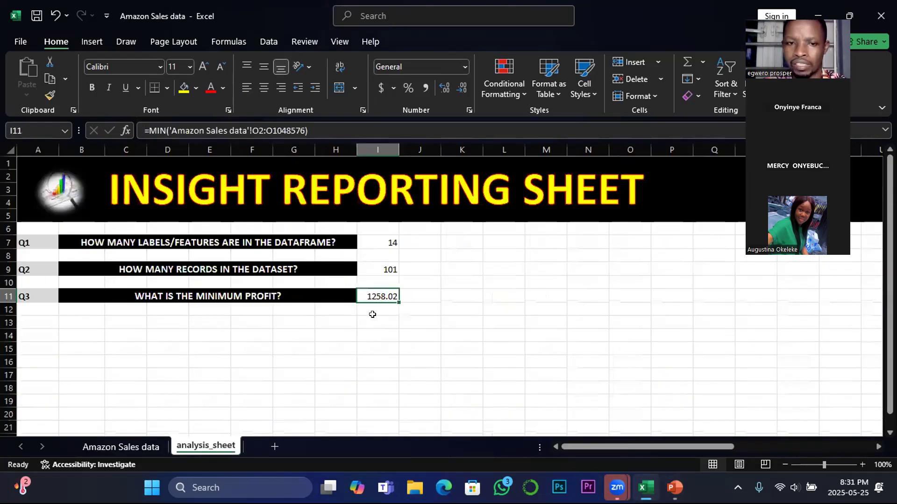
click(329, 362)
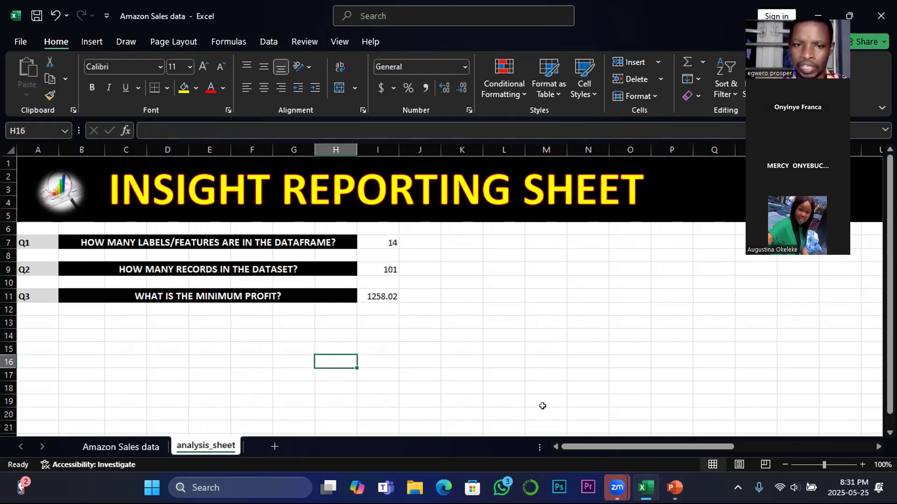
click(376, 293)
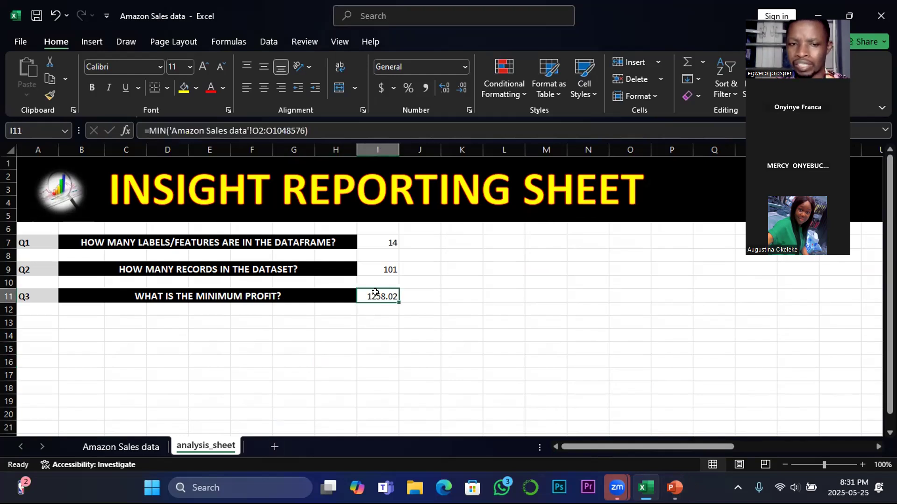
drag(413, 294, 490, 292)
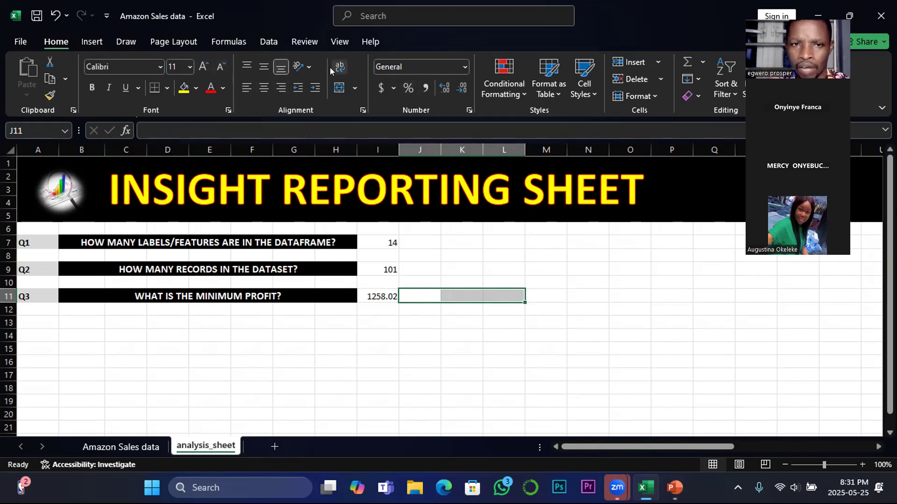
click(352, 87)
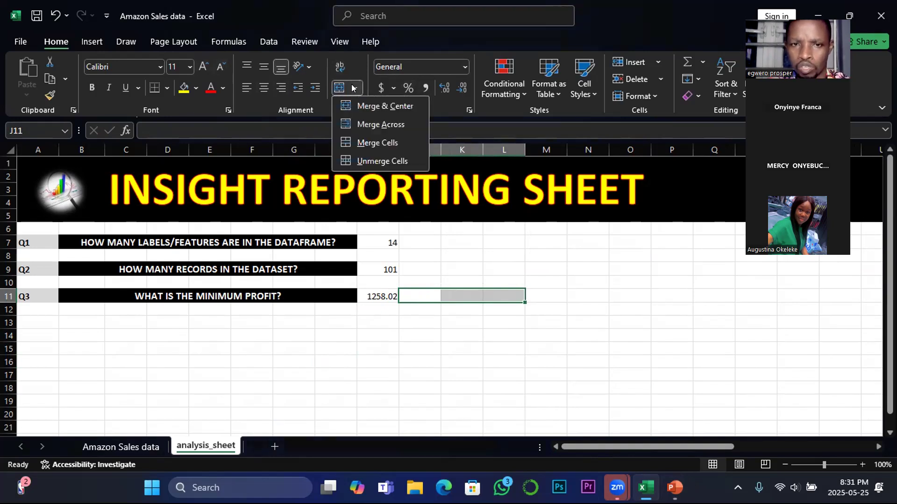
click(379, 123)
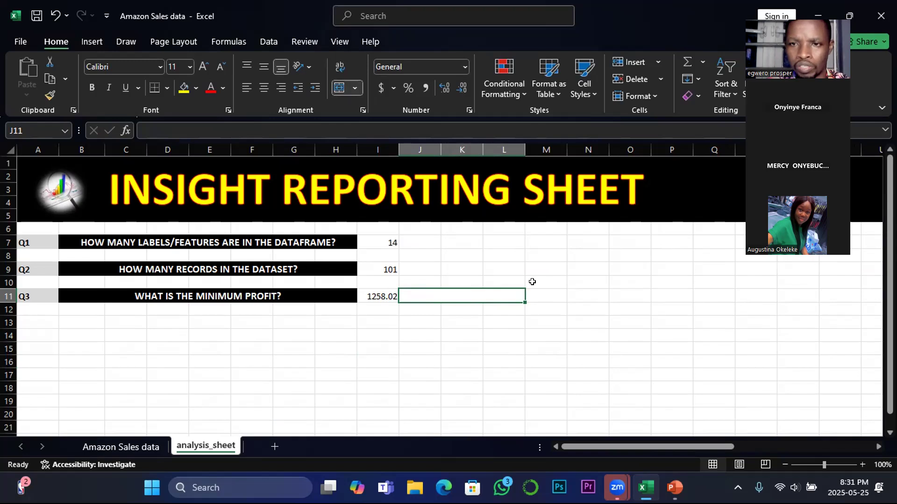
Enter "kuwait" in the merged cell J11 as the country for the minimum profit
text(kuwait)
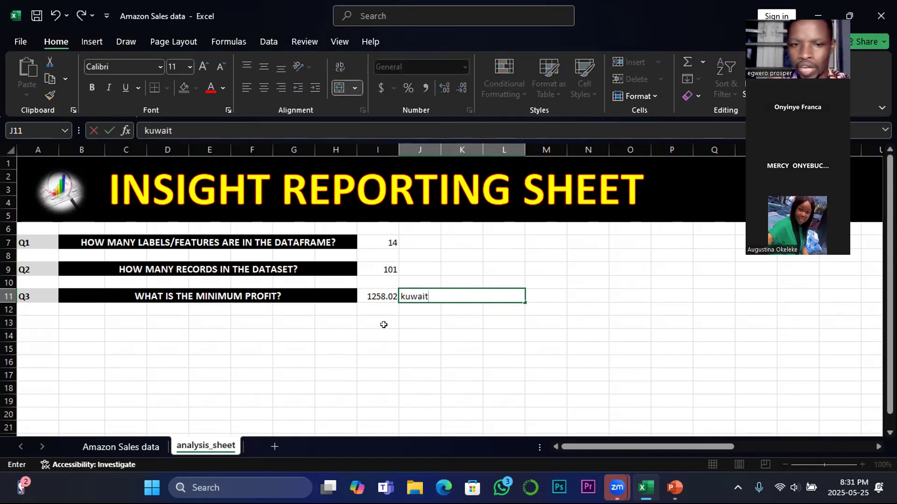
click(419, 333)
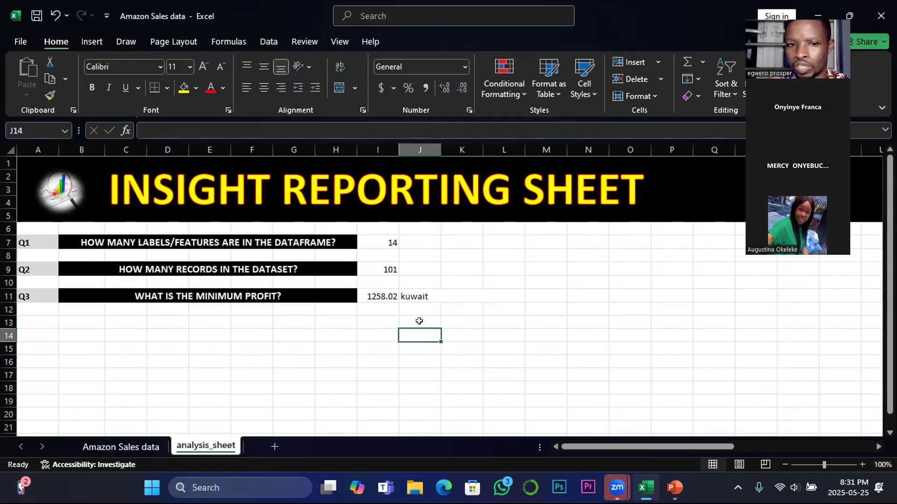
click(408, 297)
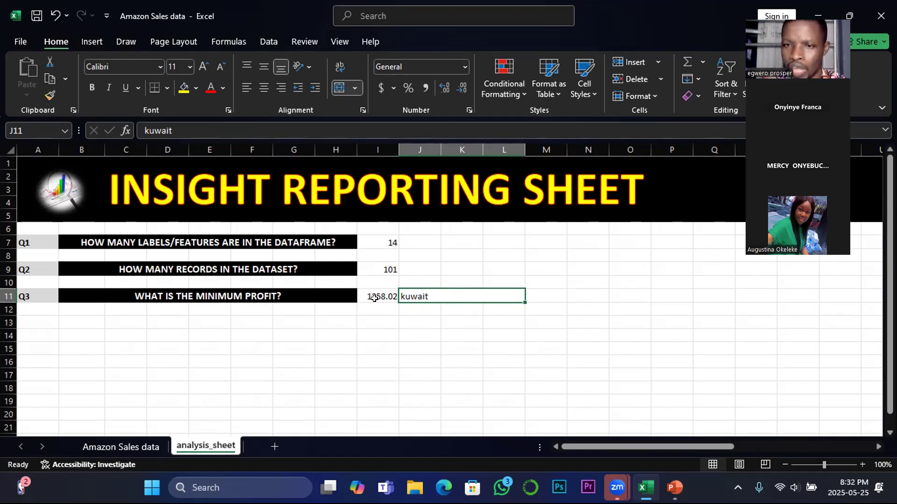
Switch to the EXCEL INTERMEDIATE STAT FUNCTIONS presentation in PowerPoint to view the MIN & IF FUNCTIONS slide
mouse_move(675, 487)
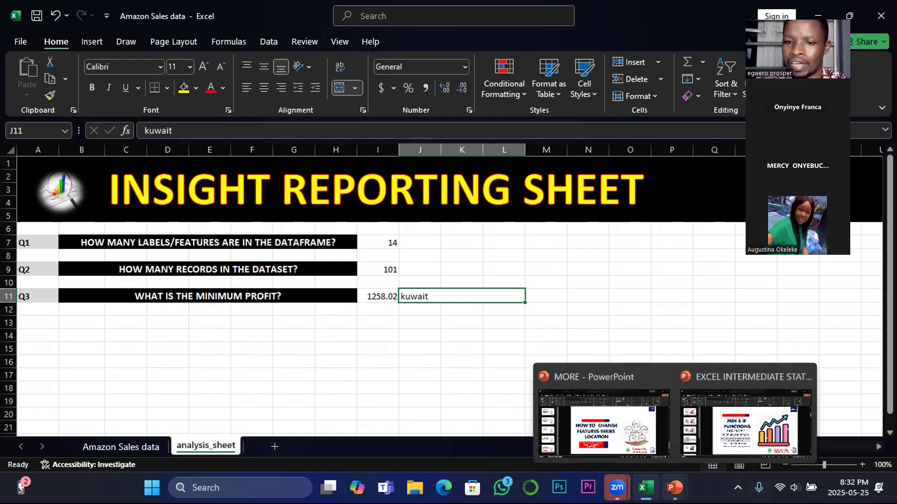
click(725, 437)
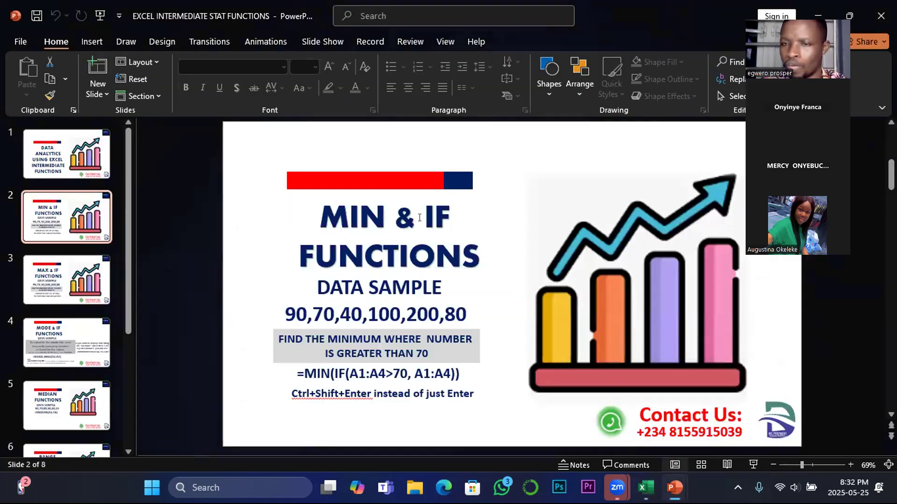
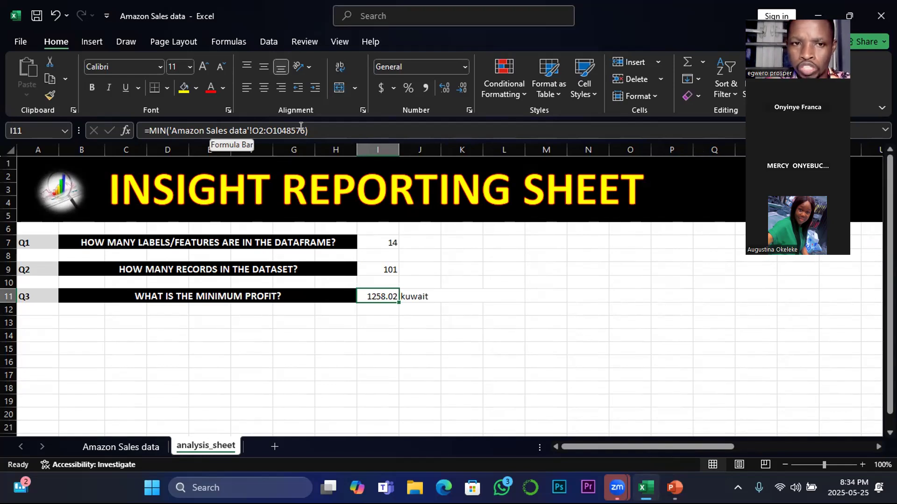
Edit the minimum profit formula in I11 so its range on the Amazon Sales data sheet is O2:O1000
click(300, 126)
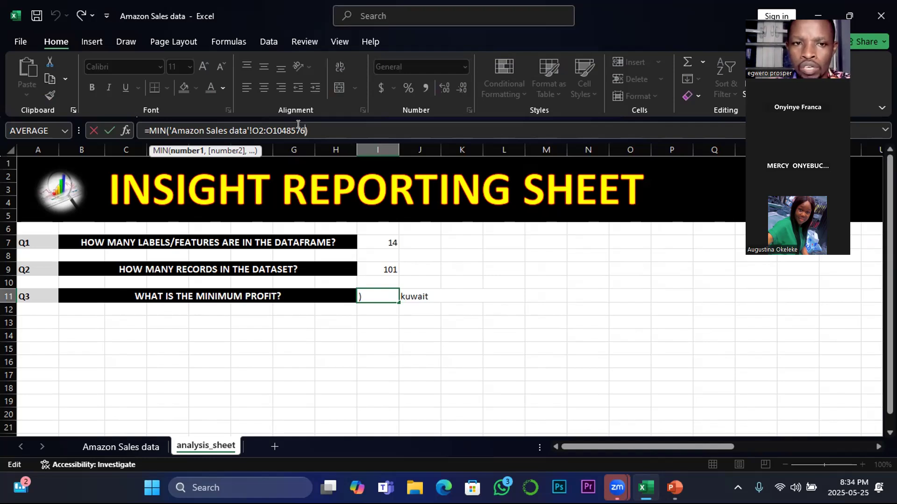
key(BackSpace)
key(BackSpace)
key(BackSpace)
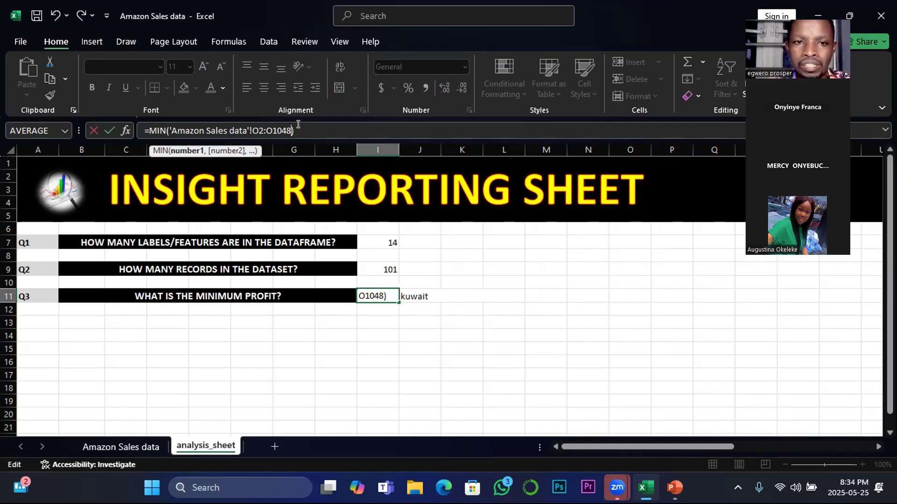
key(BackSpace)
key(BackSpace)
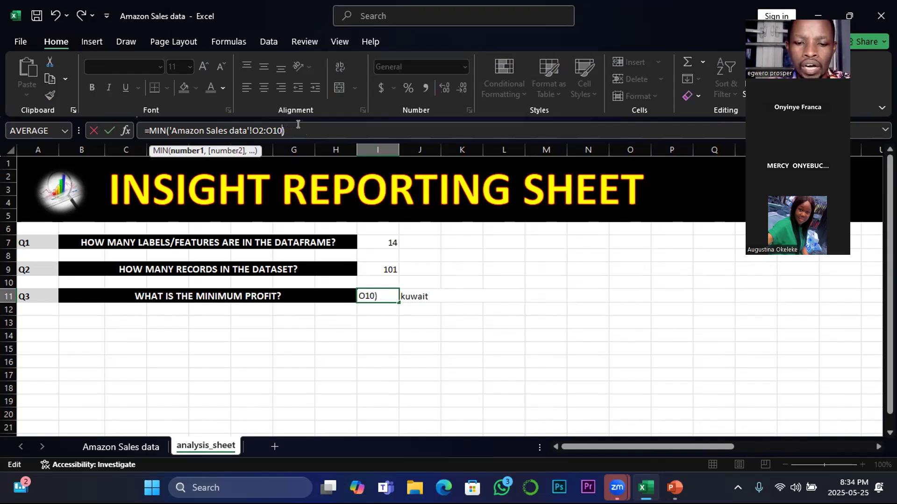
text(00)
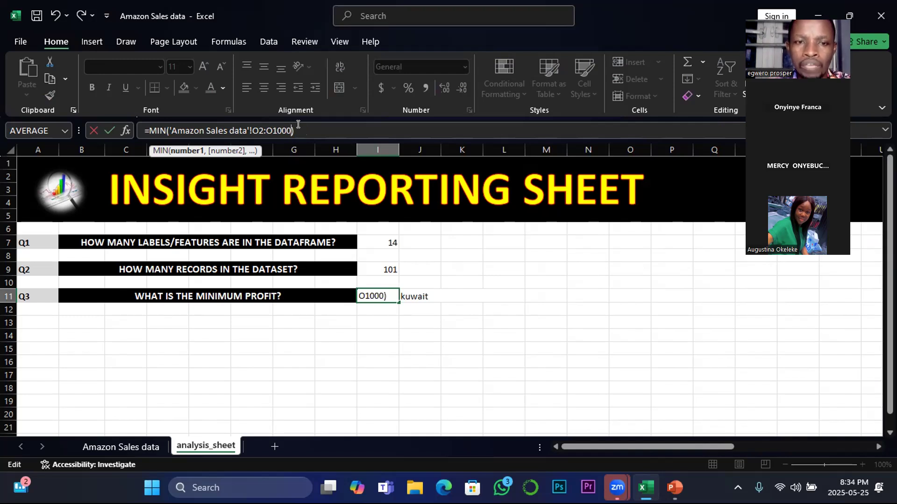
key(Return)
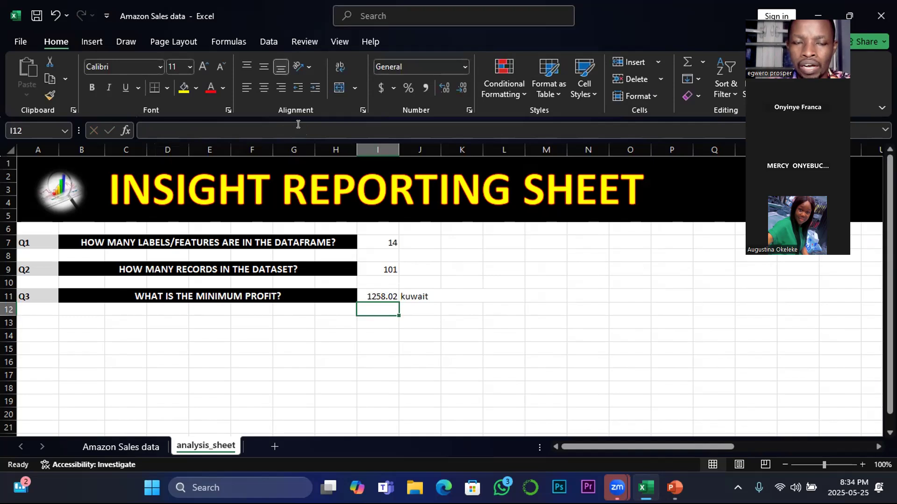
Check the edited formula in I11 against the source columns on the Amazon Sales data sheet
click(382, 293)
click(121, 447)
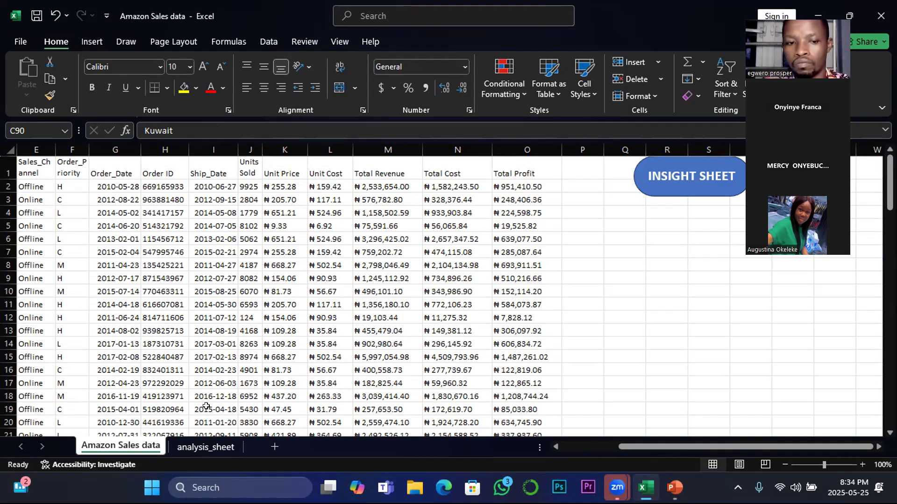
click(209, 446)
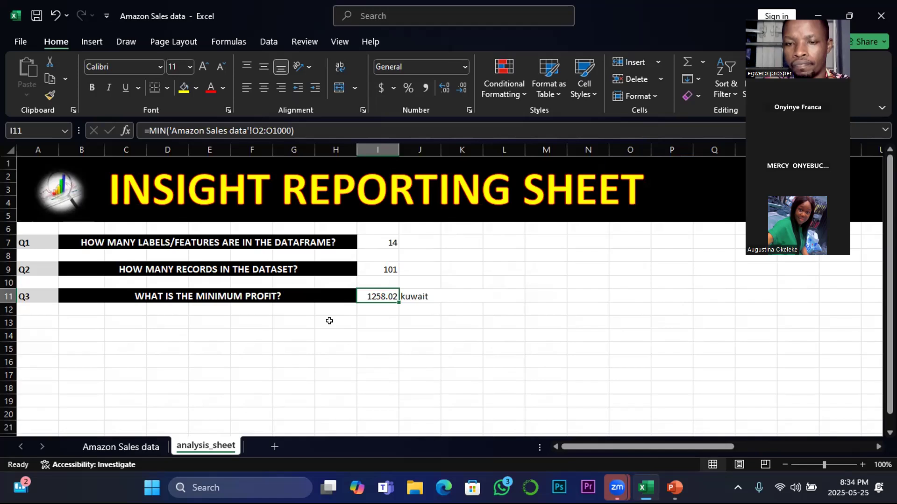
Switch to the EXCEL INTERMEDIATE STAT FUNCTIONS presentation in PowerPoint and point out MIN and IF in the slide title
mouse_move(674, 488)
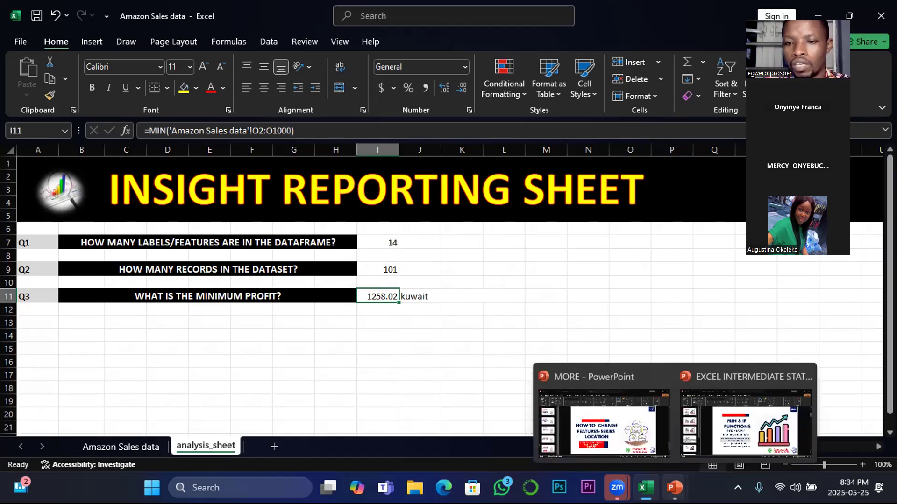
click(743, 430)
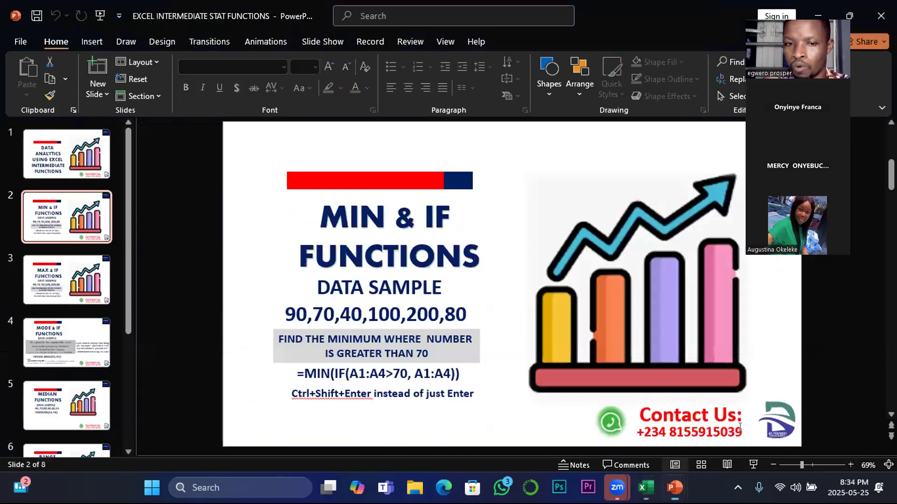
click(330, 210)
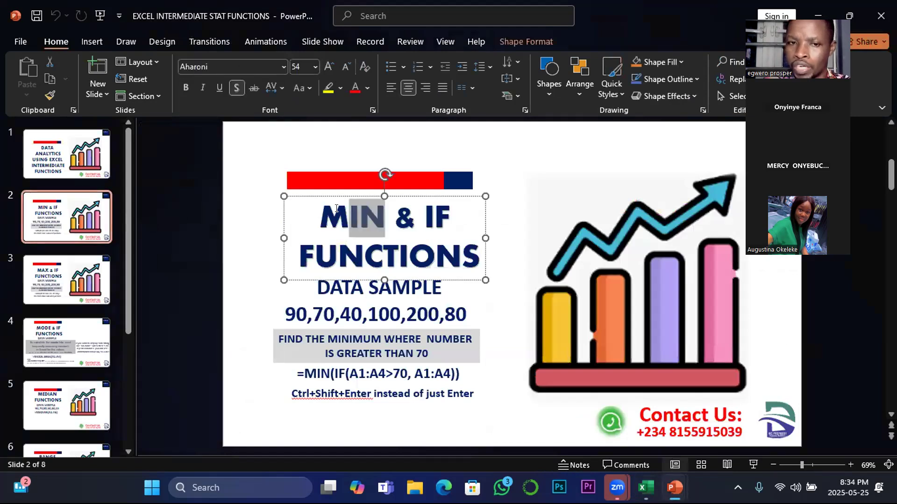
double_click(331, 209)
drag(423, 213, 447, 215)
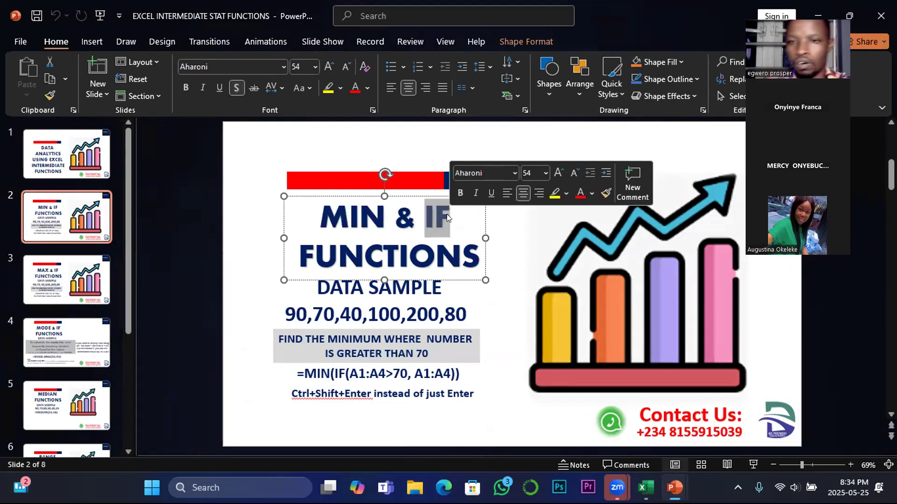
click(423, 153)
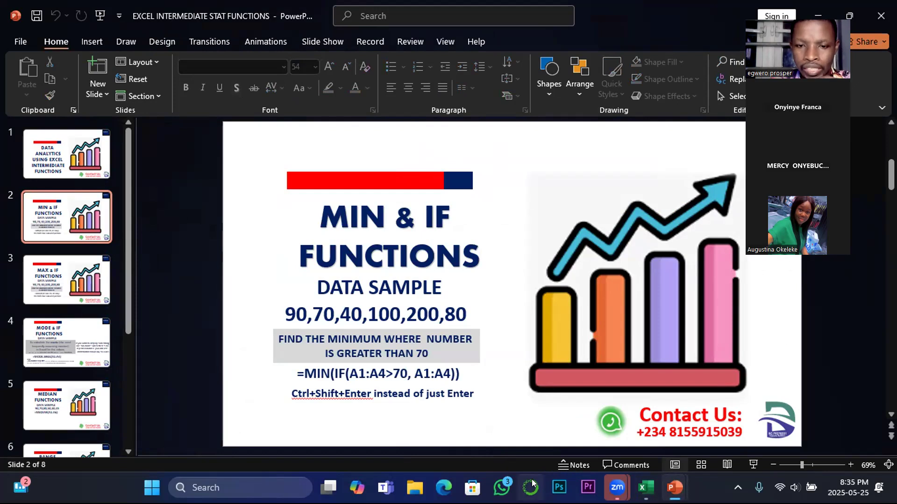
Switch back to Excel, examine the Total Profit column on the Amazon Sales data sheet, and copy cell O13
mouse_move(645, 487)
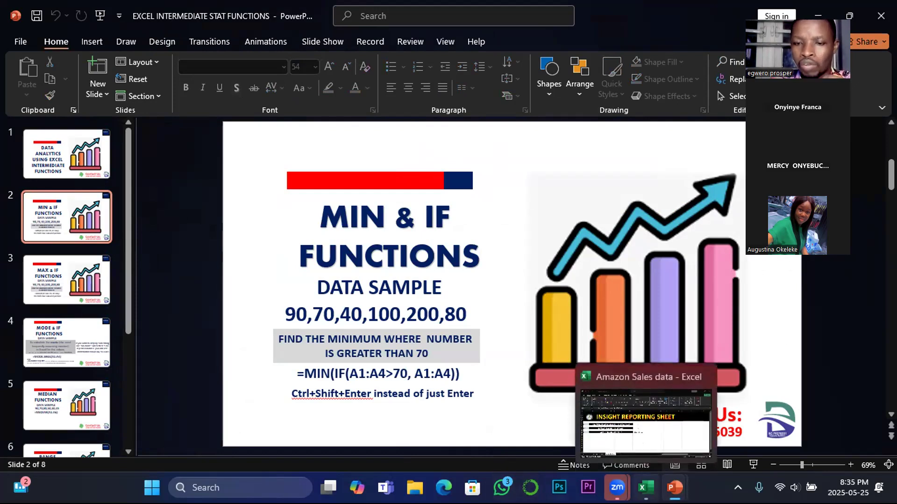
click(646, 438)
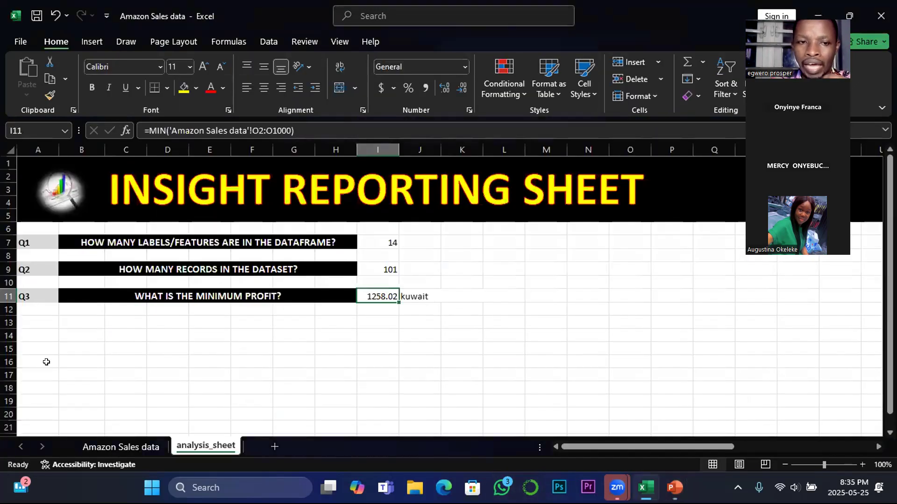
click(110, 444)
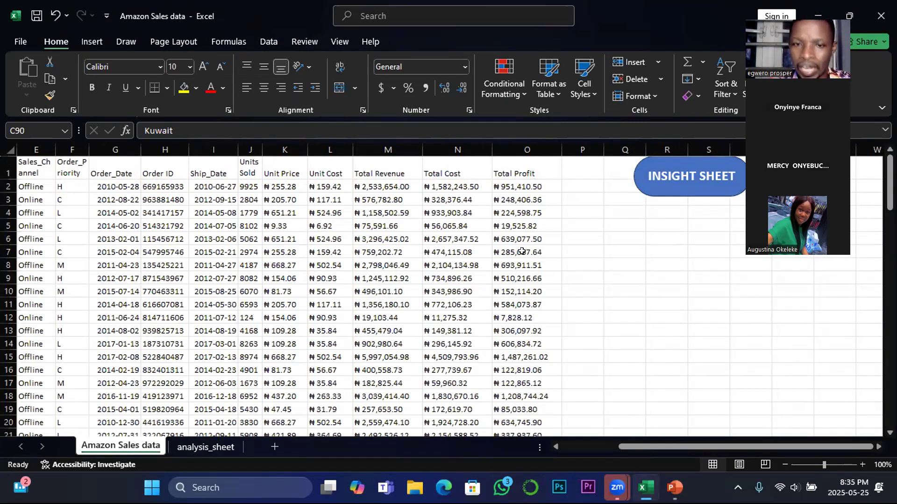
click(509, 276)
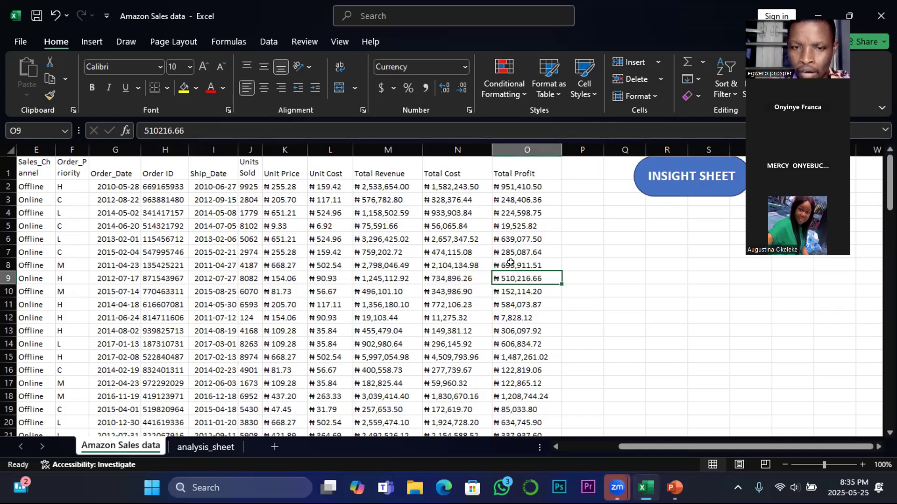
scroll(511, 269, down, 2)
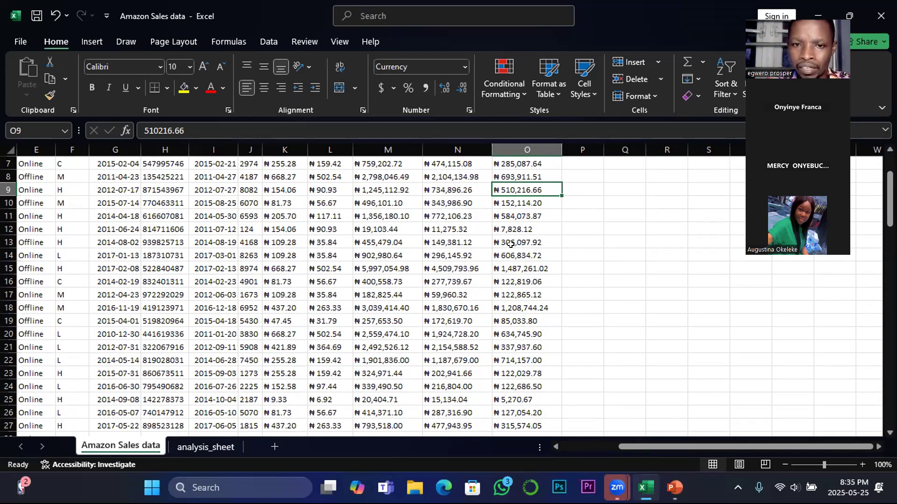
click(510, 244)
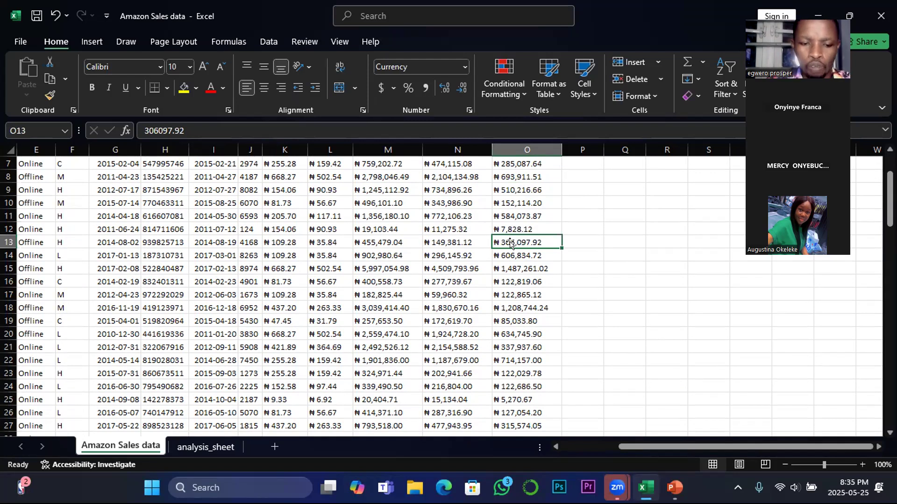
key(ctrl+c)
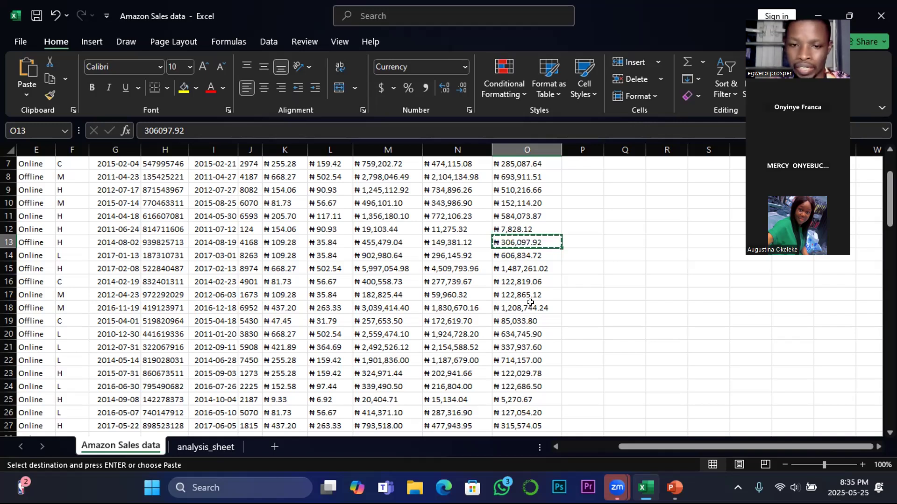
Switch to PowerPoint to reread the MIN & IF FUNCTIONS example for finding a conditional minimum
mouse_move(674, 488)
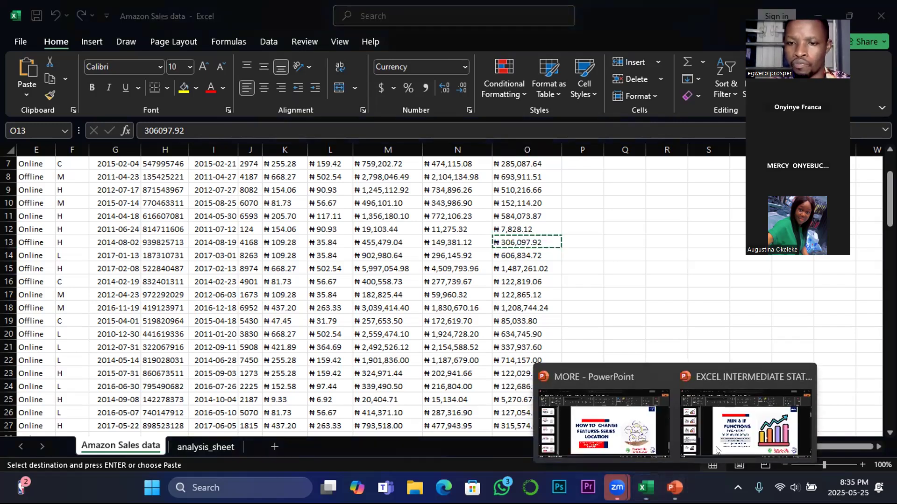
click(746, 423)
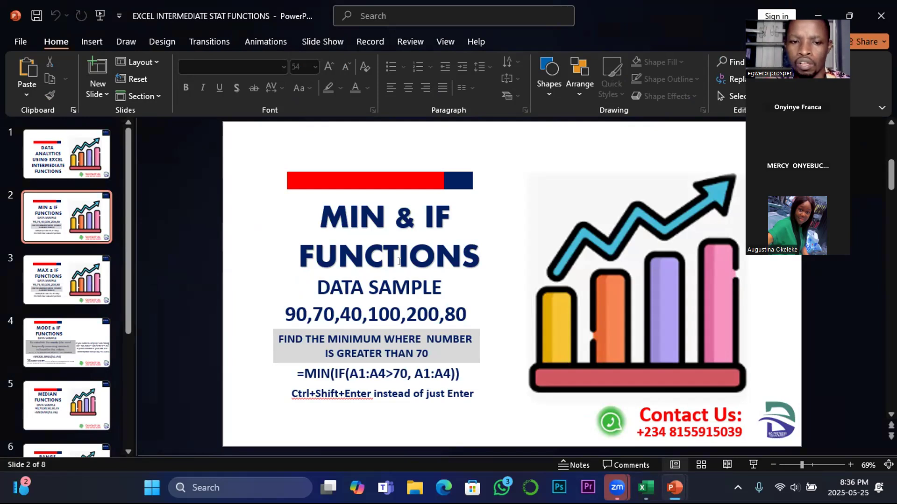
Return to the Excel workbook and copy the Q3 question row A11:H11 on the analysis_sheet to A13
mouse_move(646, 488)
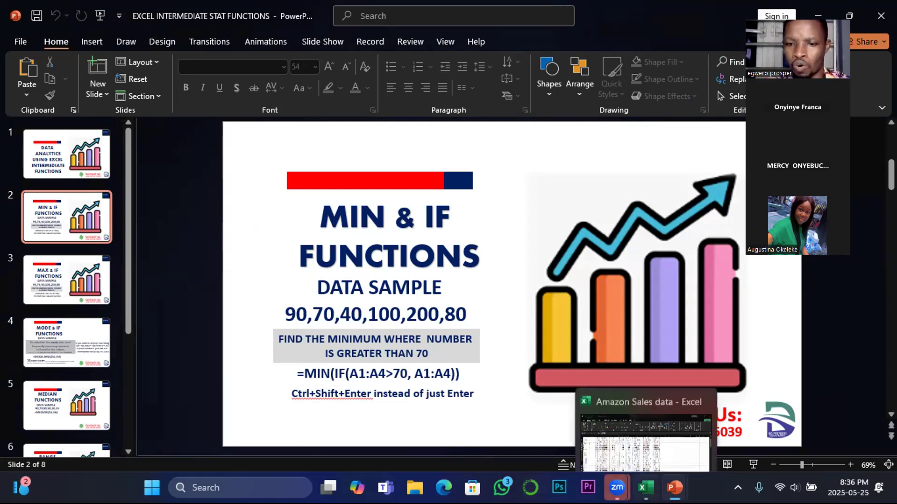
click(609, 439)
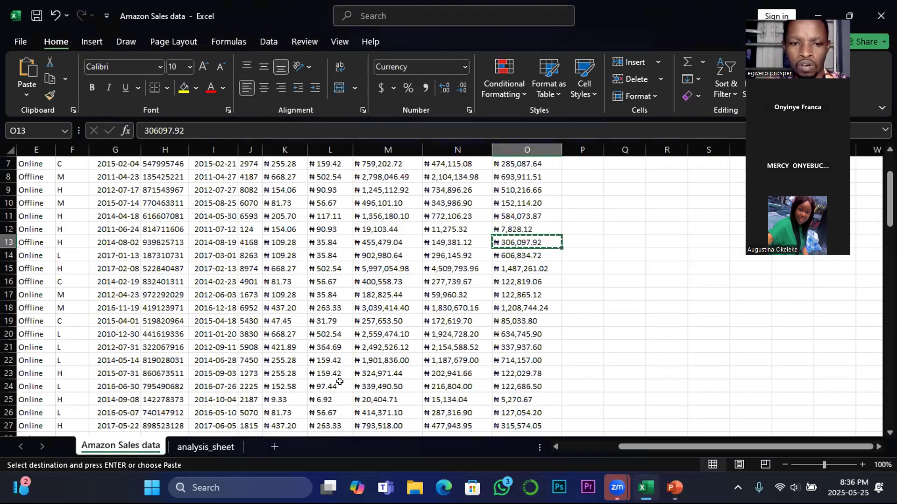
click(206, 447)
click(228, 322)
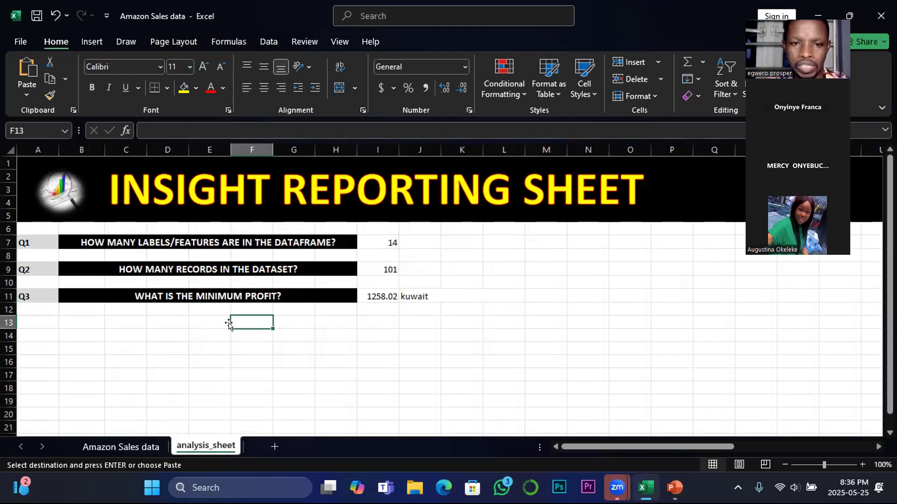
drag(26, 293, 329, 290)
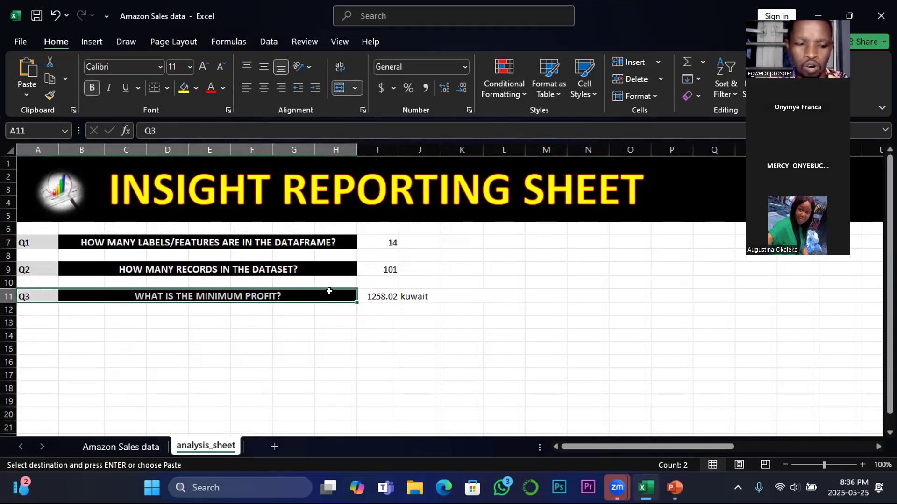
key(ctrl+c)
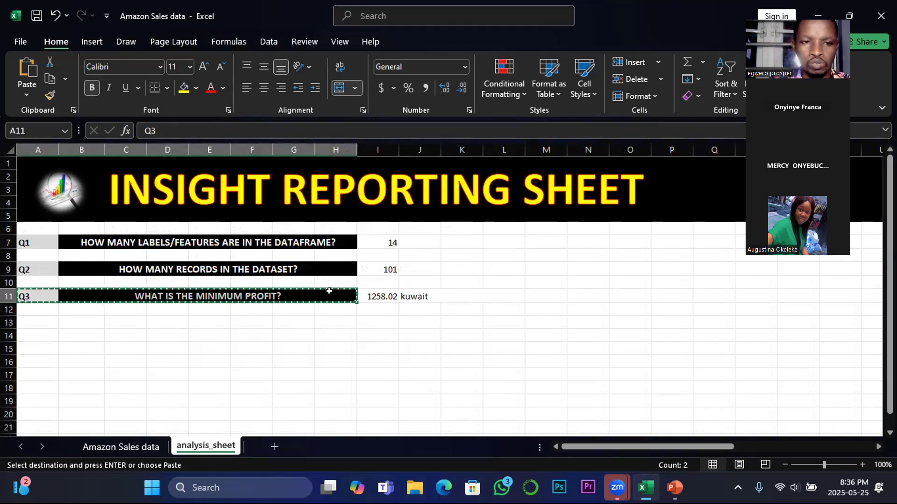
click(29, 318)
key(ctrl+v)
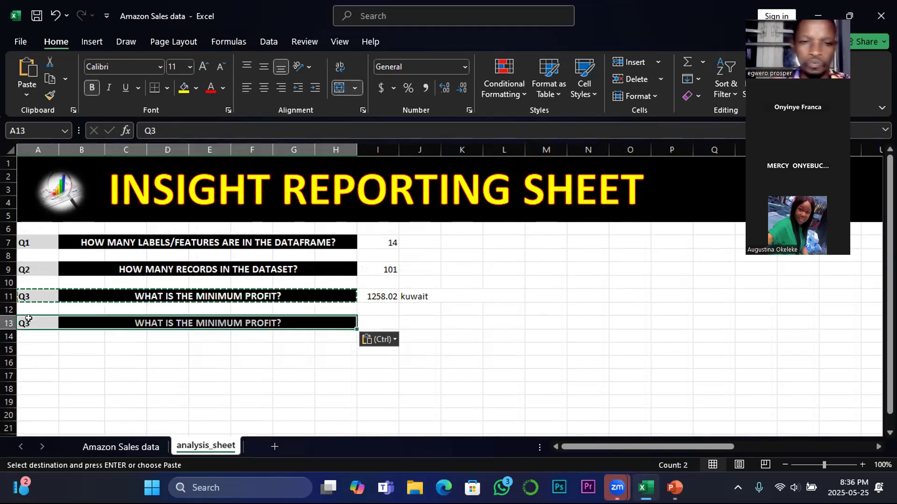
Change the question number in cell A13 to Q4
click(29, 321)
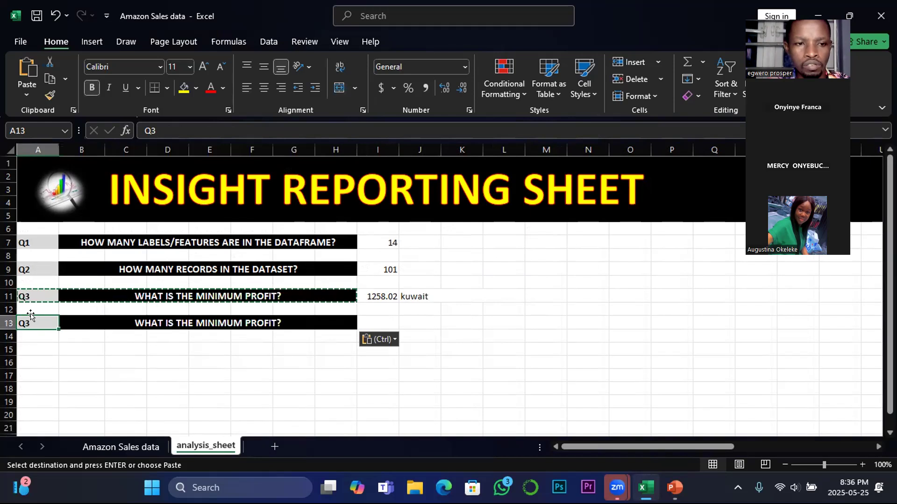
click(157, 130)
key(BackSpace)
text(4)
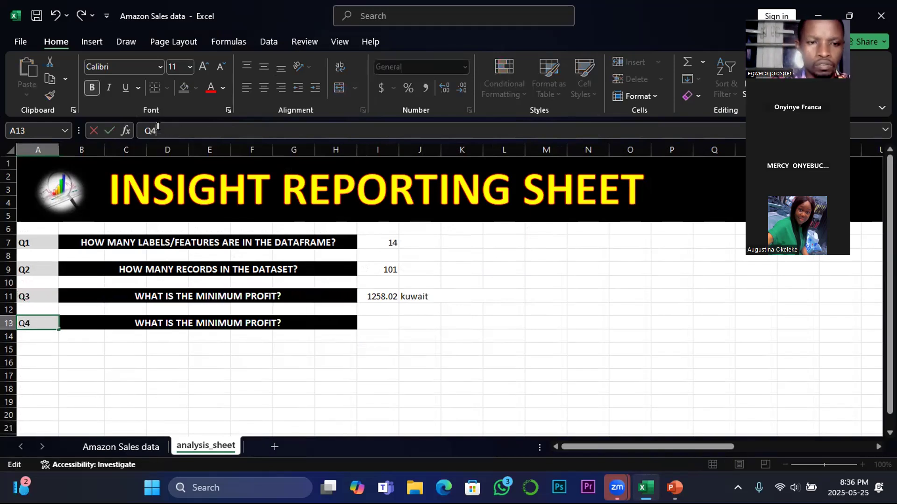
click(171, 376)
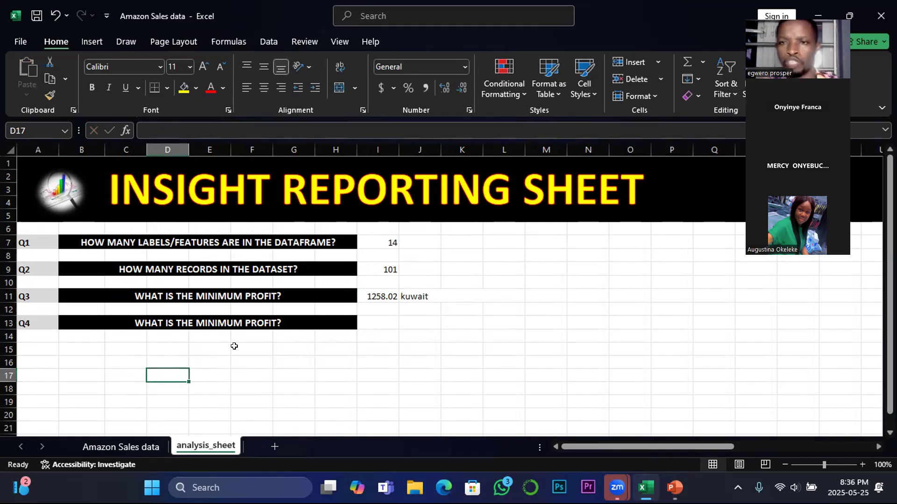
Extend the Q4 question in B13 to read "WHAT IS THE MINIMUM PROFIT WHERE TOTAL PROFIT IS GREATER THAN 306,?"
click(185, 322)
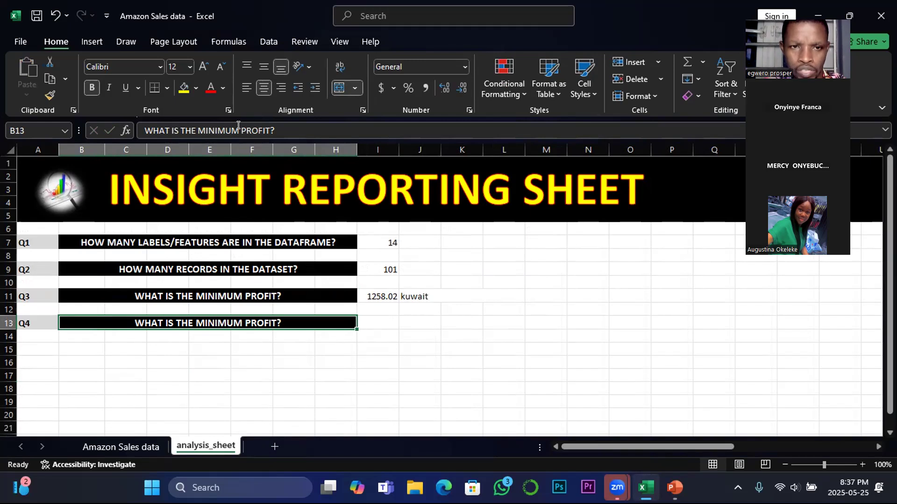
click(268, 124)
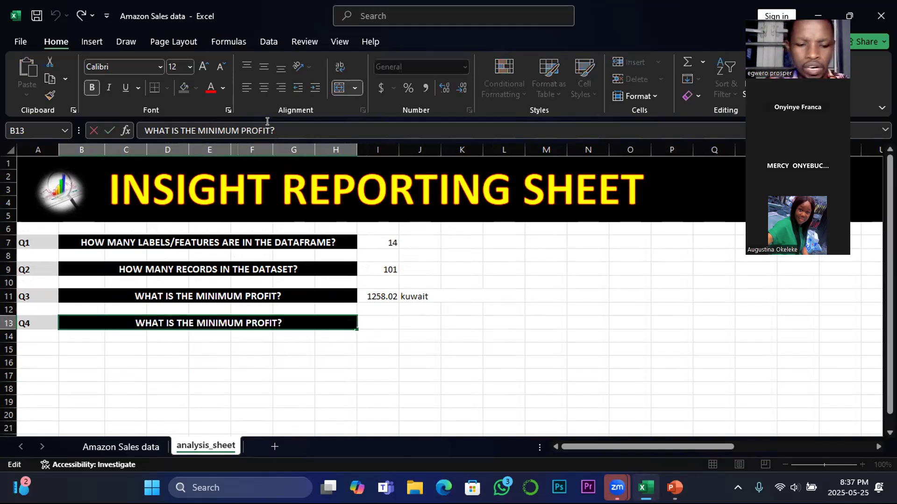
text(WHERE)
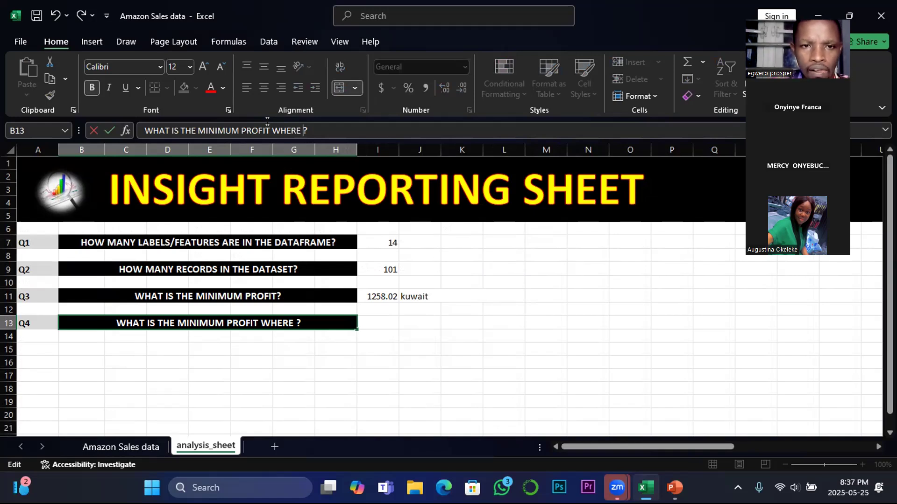
text(TOTAL )
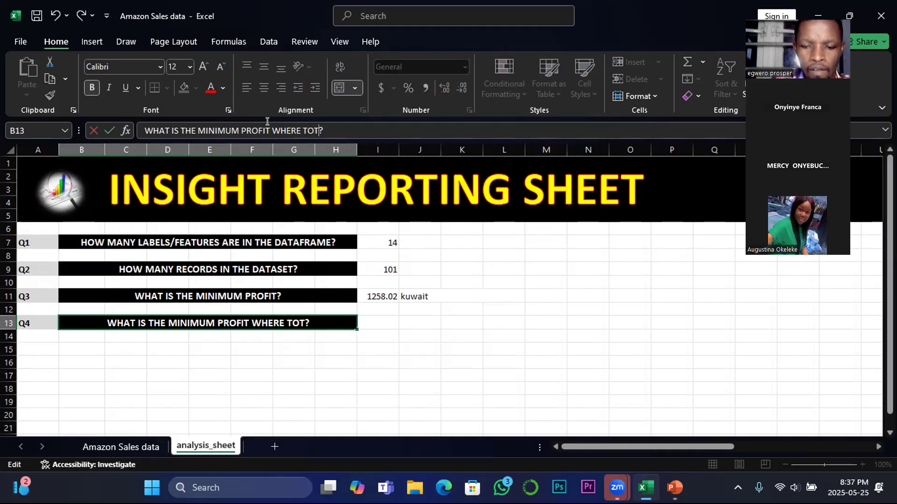
text(PROFIT)
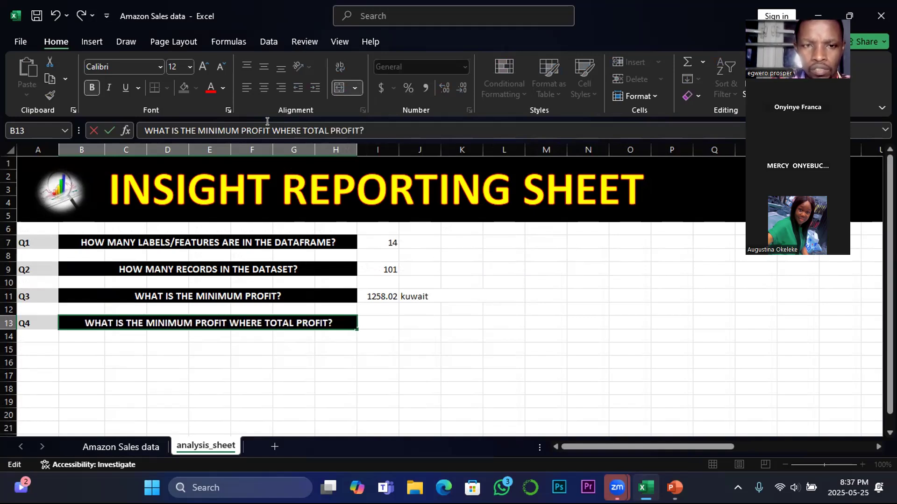
text( IS )
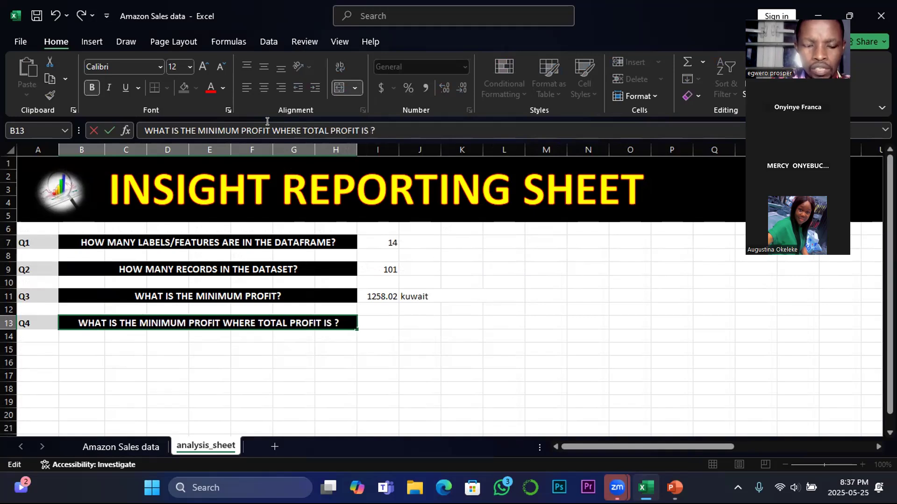
text(GREATER)
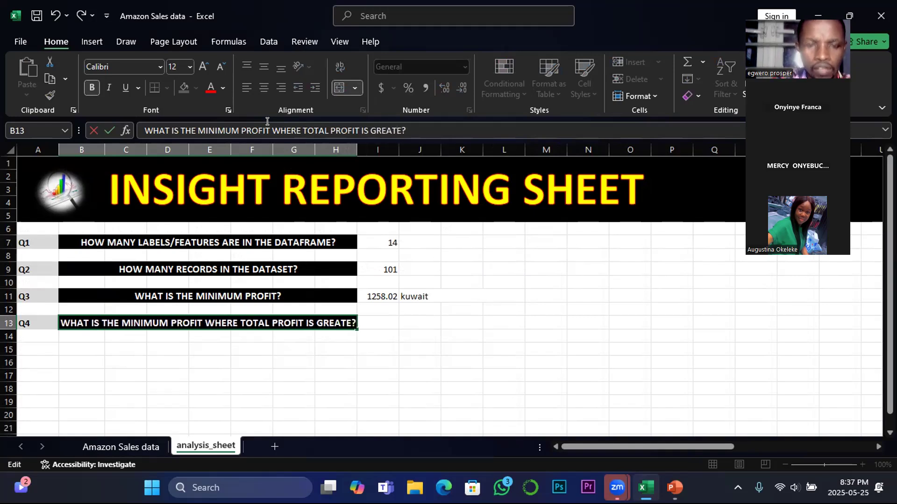
text( THAN)
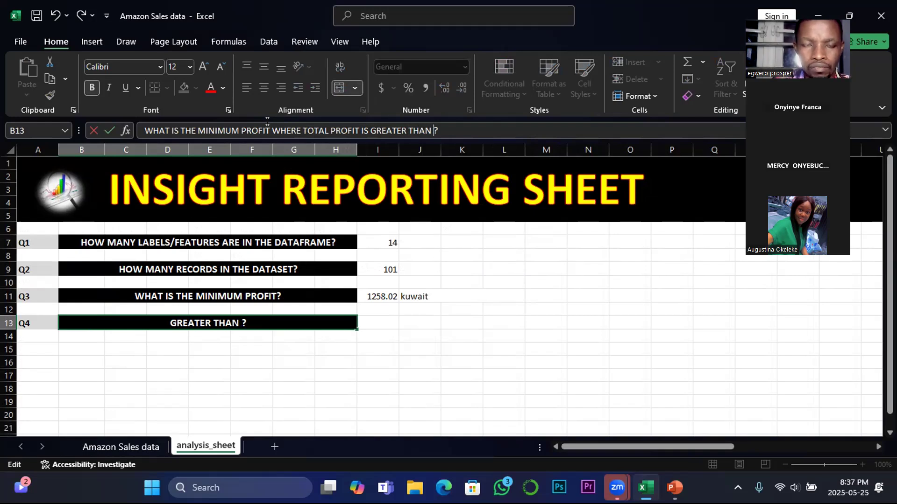
text( 306)
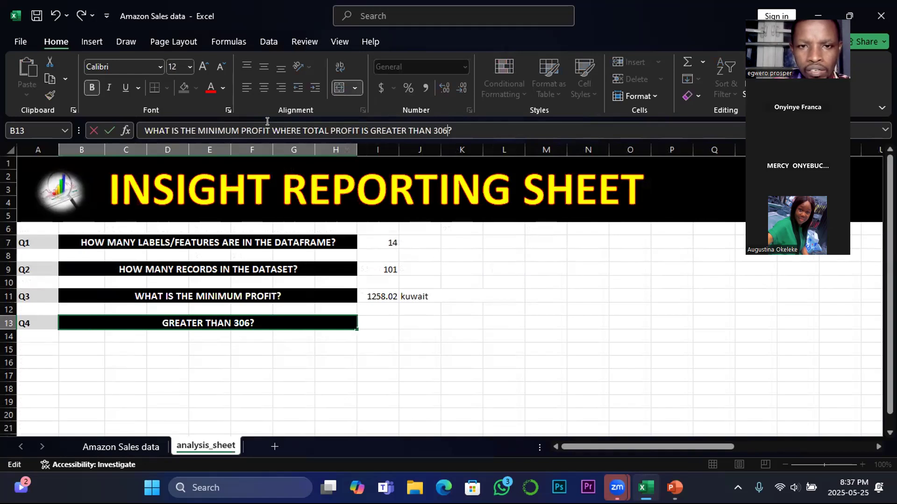
text(,)
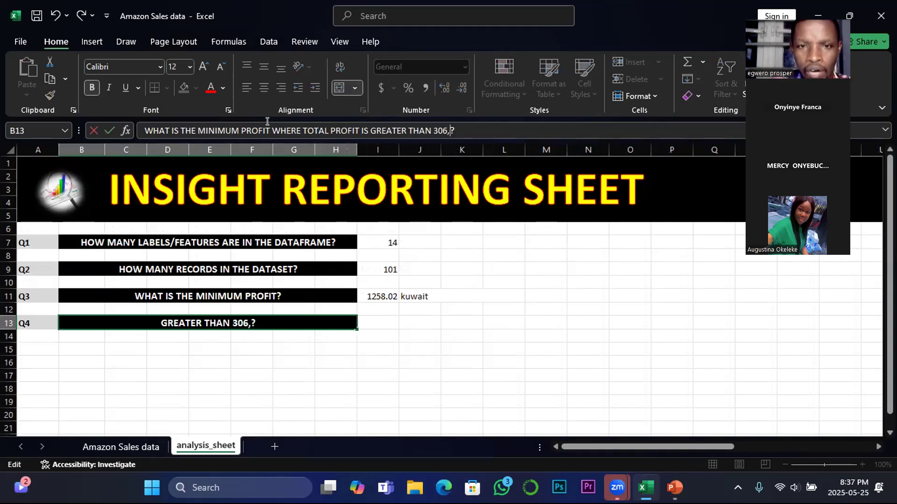
Try to replace "306," in the Q4 question with the Total Profit value copied from O13 on the Amazon Sales data sheet
click(120, 448)
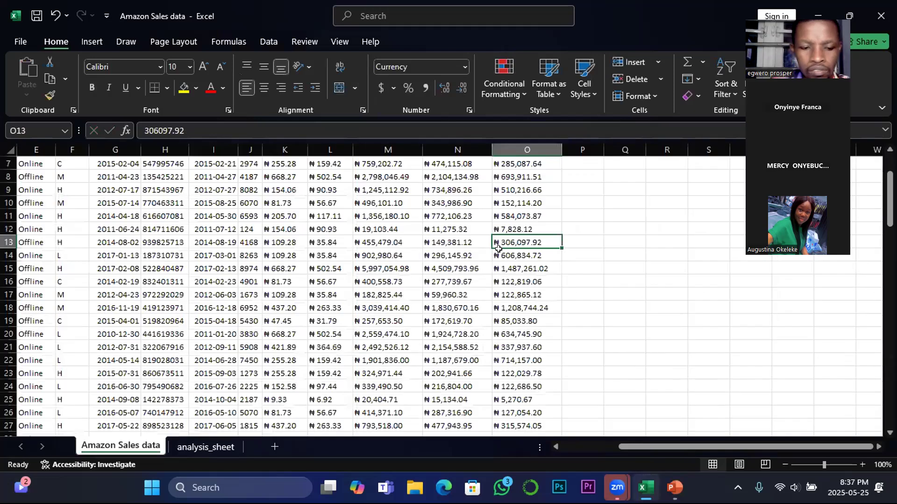
key(ctrl+c)
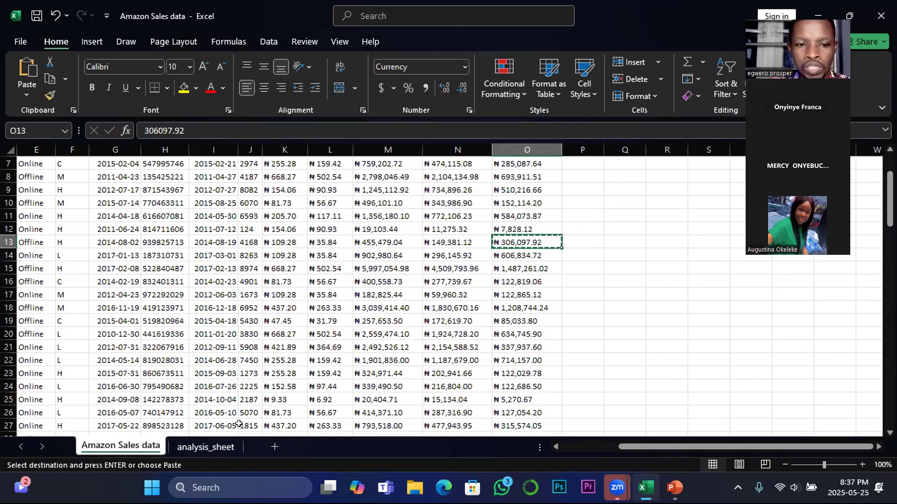
click(205, 448)
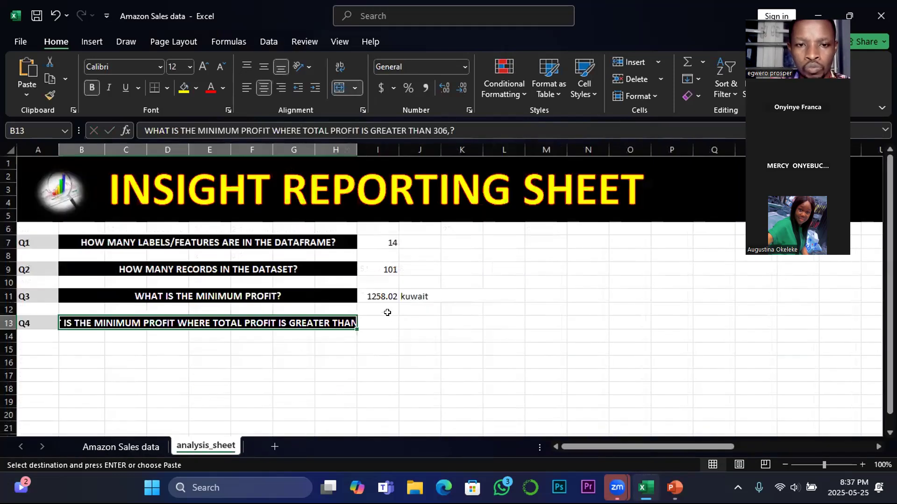
drag(450, 130, 432, 131)
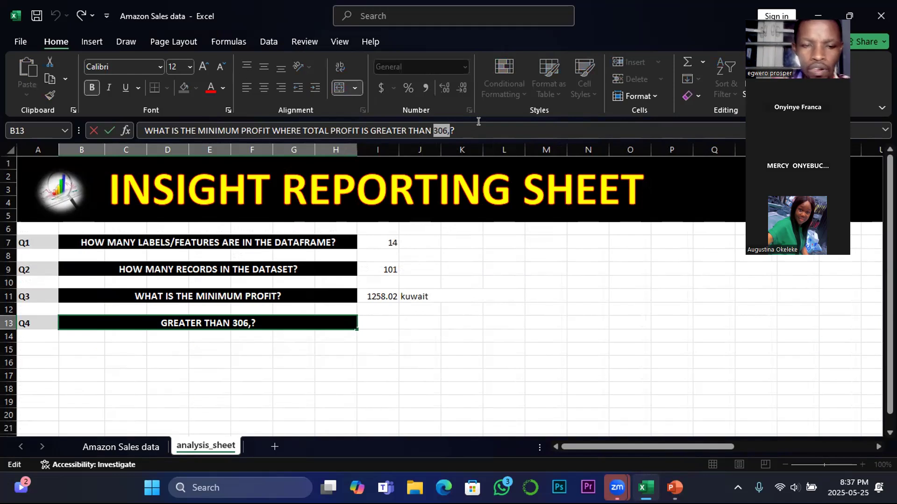
click(135, 448)
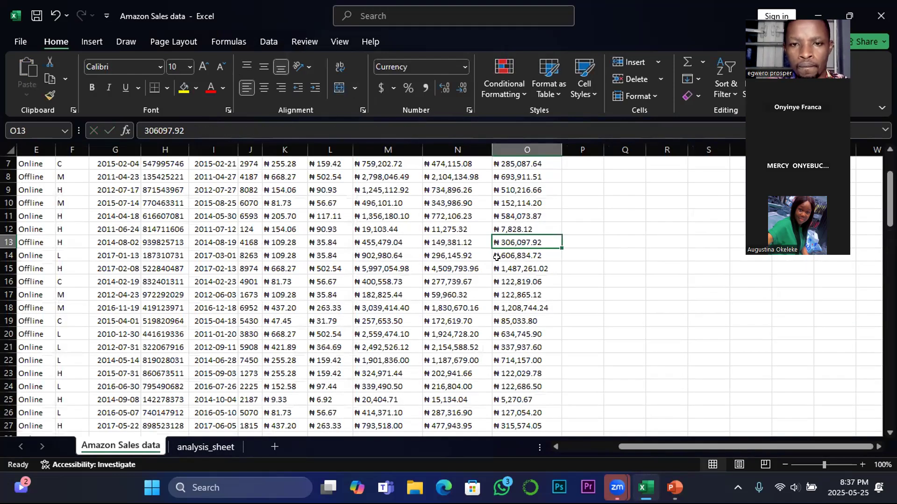
key(ctrl+c)
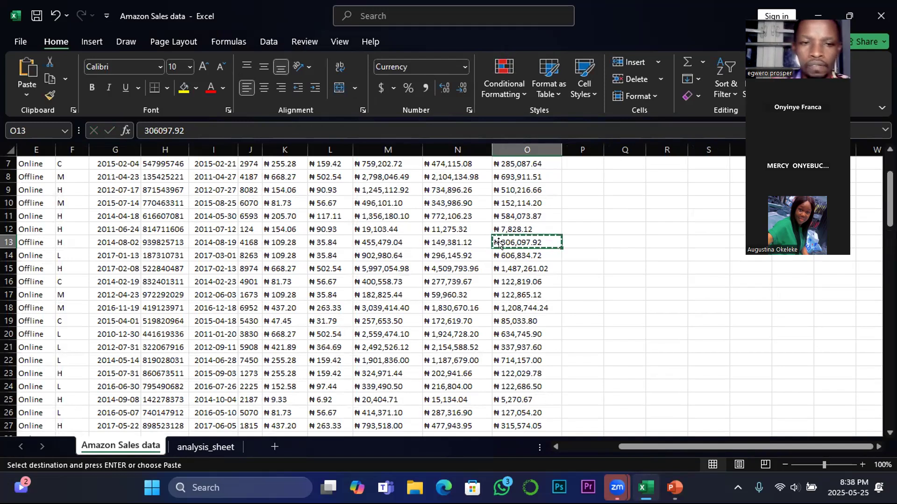
click(202, 448)
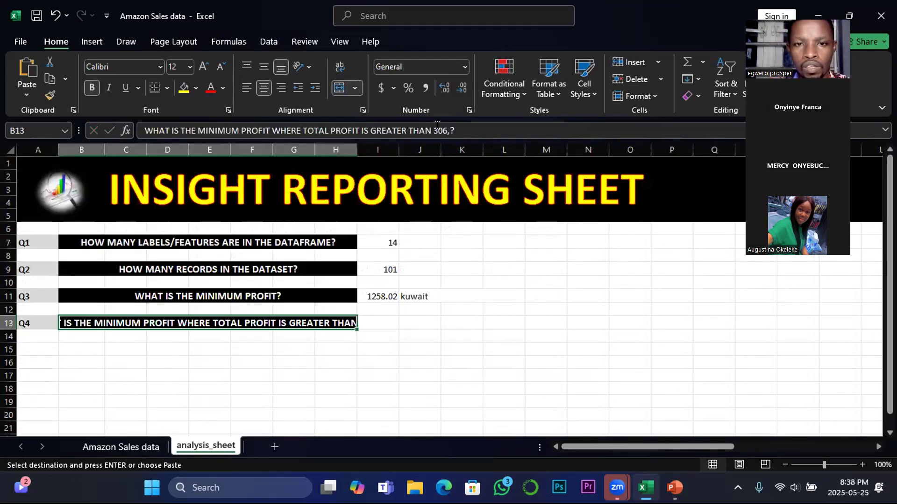
drag(433, 130, 448, 130)
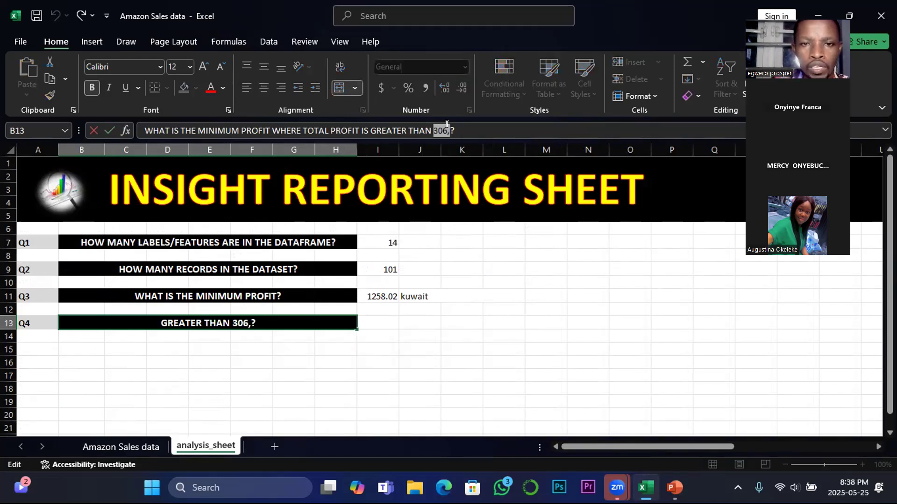
click(428, 372)
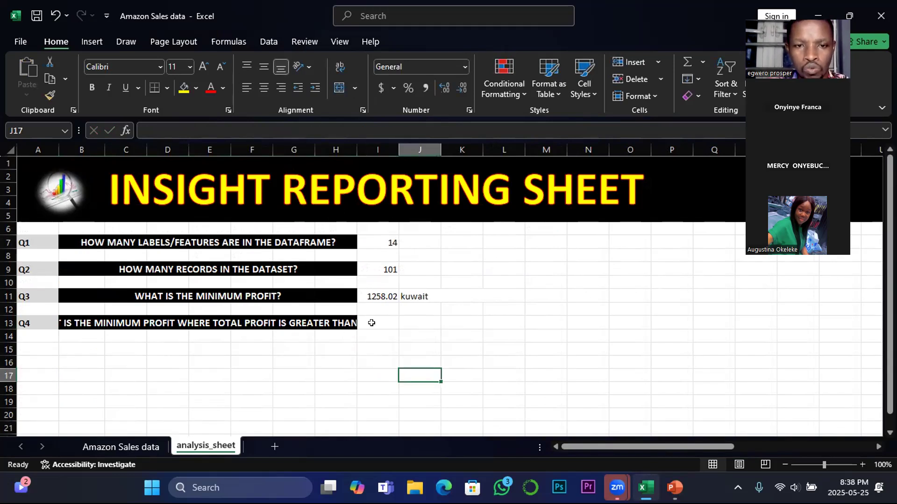
Widen column H to fit the full Q4 question and delete "306," from the text in B13
drag(357, 145, 413, 143)
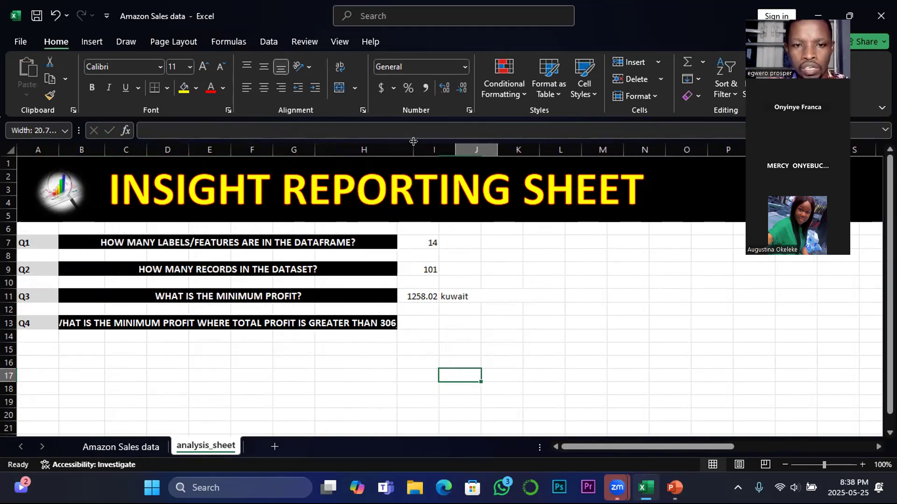
click(395, 323)
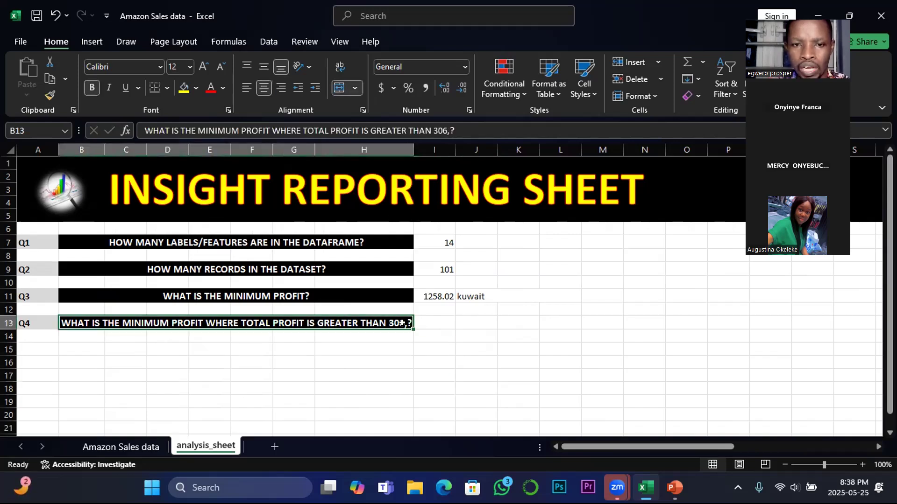
click(447, 125)
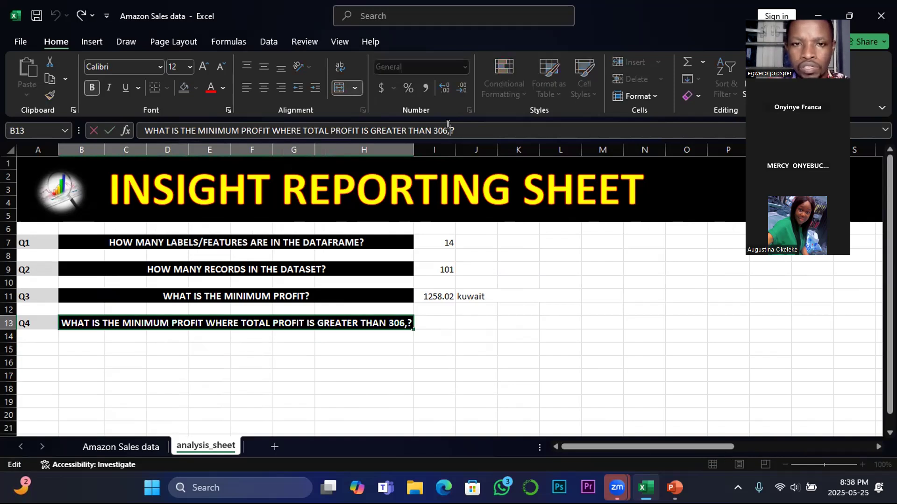
key(BackSpace)
key(BackSpace)
key(BackSpace)
key(BackSpace)
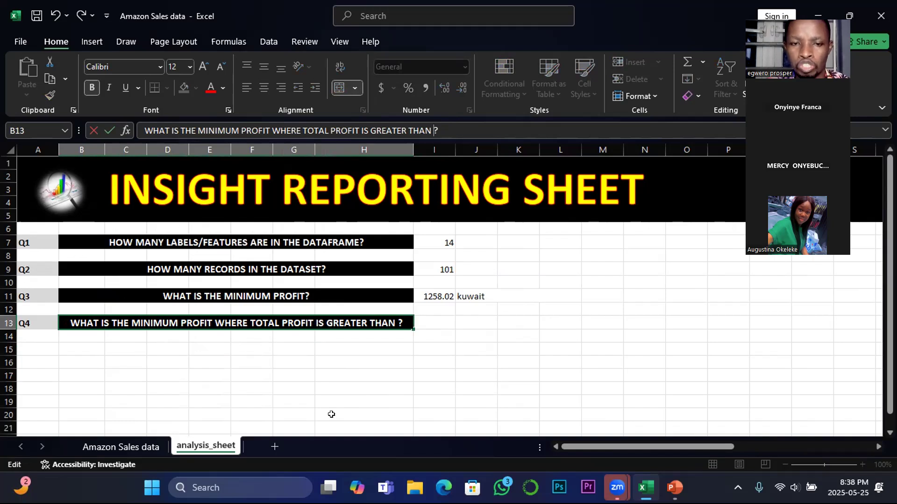
click(318, 386)
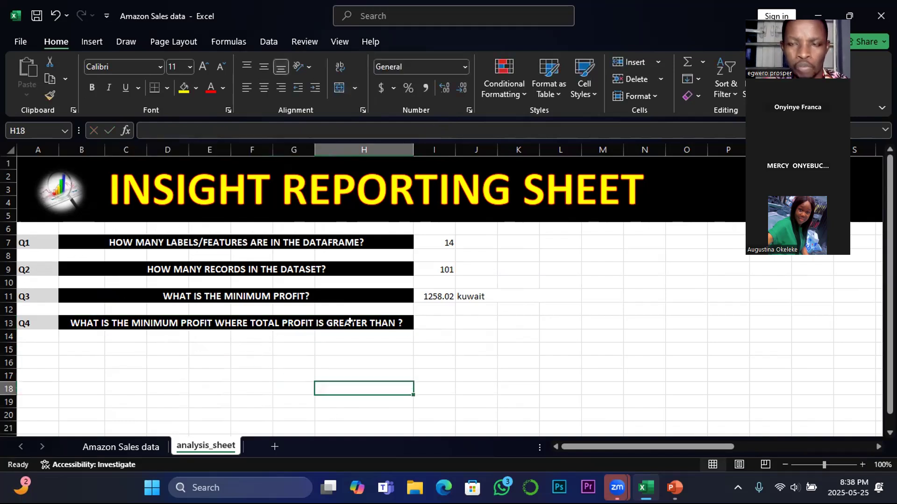
Enter a formula in I13 beside the Q4 question that references Total Profit cell O13 on the Amazon Sales data sheet
click(137, 445)
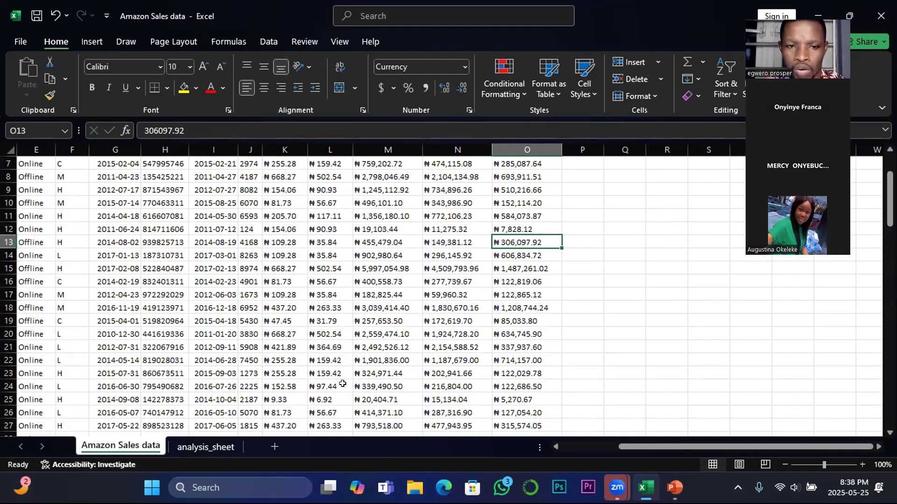
click(533, 277)
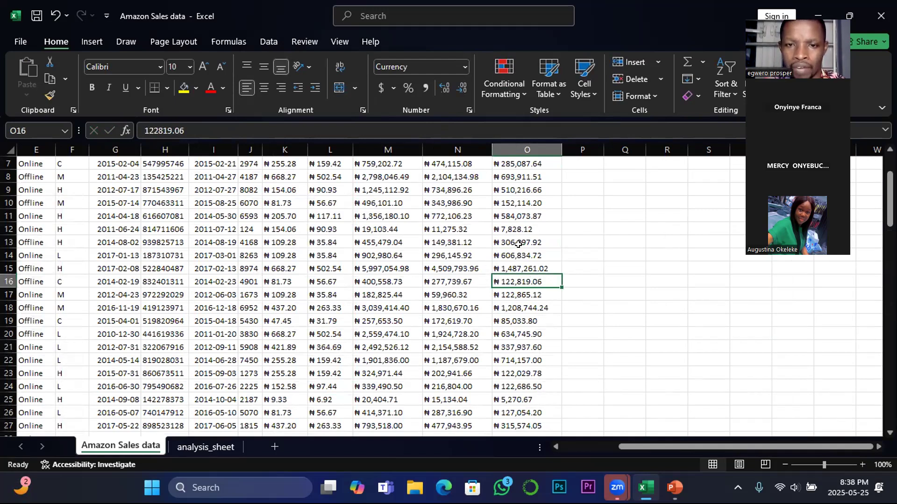
click(518, 244)
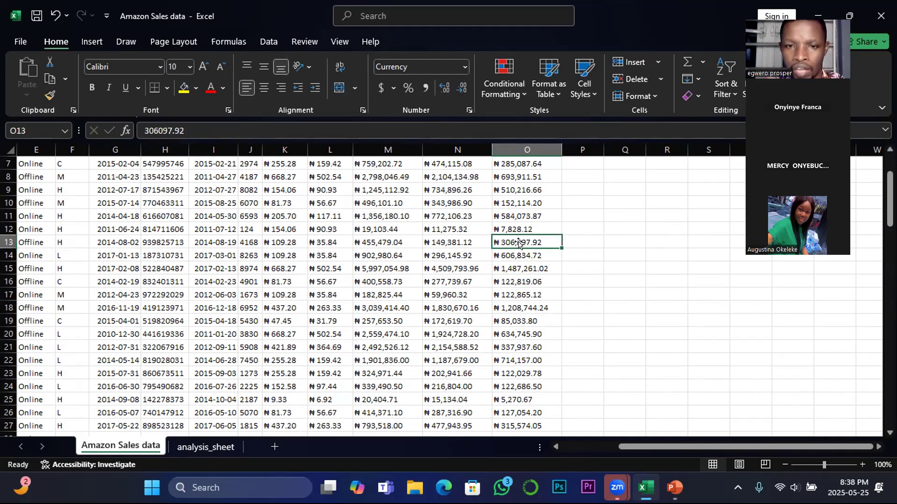
click(205, 448)
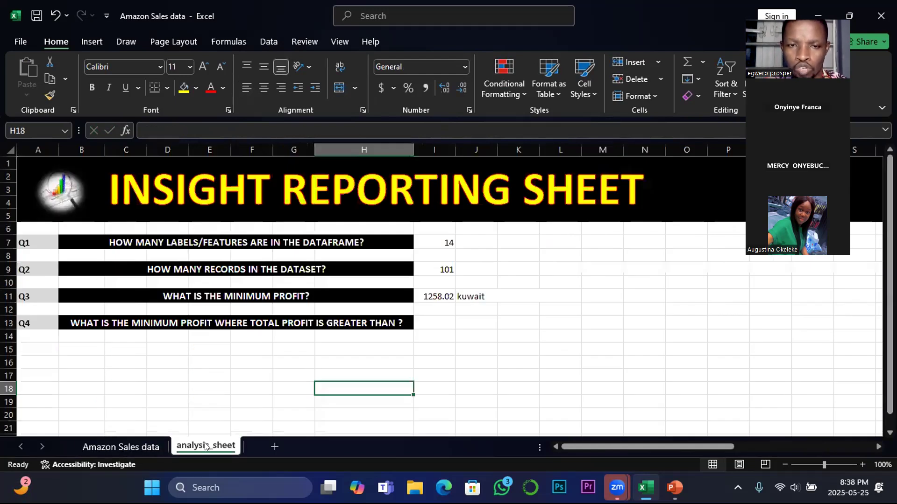
click(435, 321)
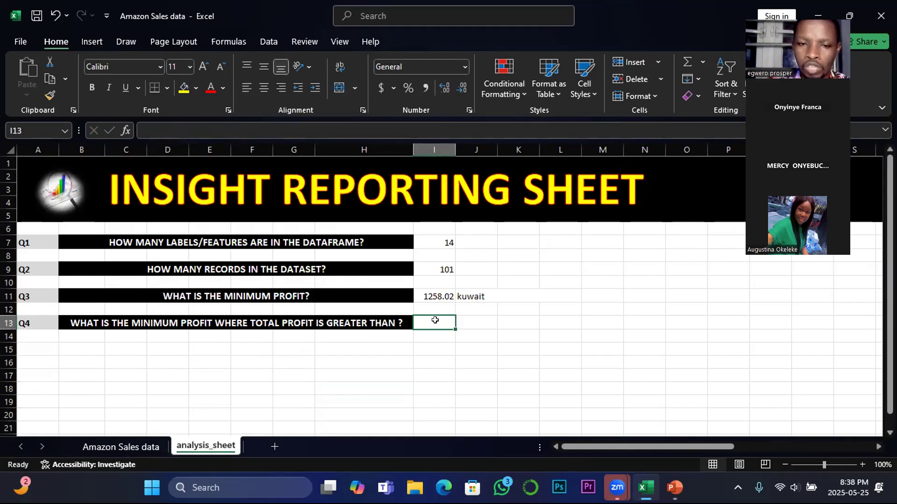
text(=)
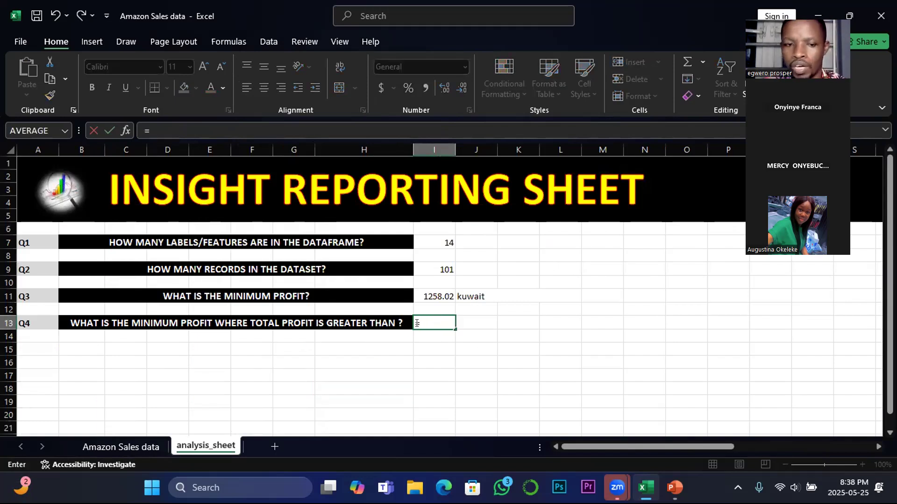
click(129, 448)
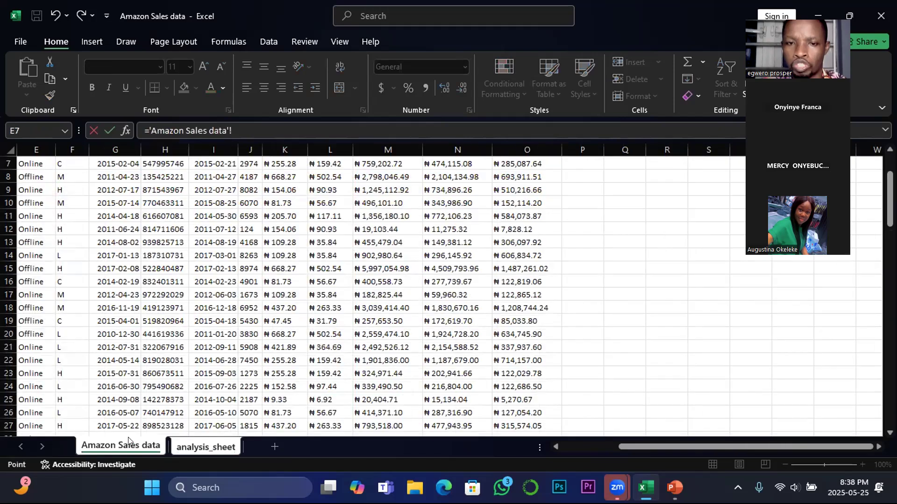
click(511, 241)
key(Return)
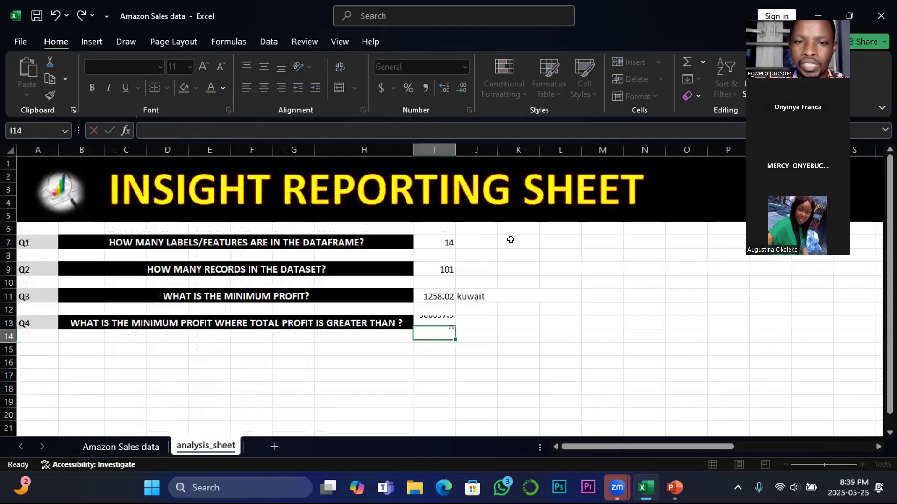
Select J13 for the Q4 answer, and switch to the EXCEL INTERMEDIATE STAT FUNCTIONS presentation in PowerPoint to review the MIN & IF formula
click(435, 321)
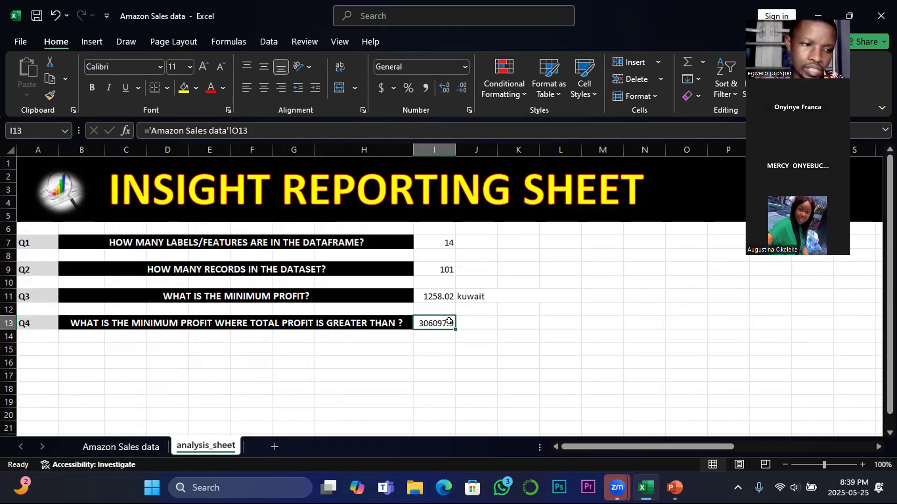
click(476, 322)
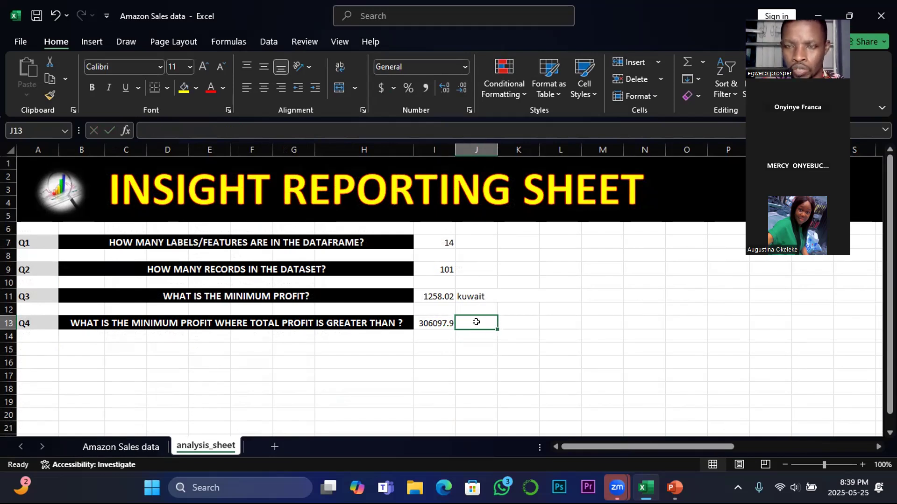
mouse_move(675, 488)
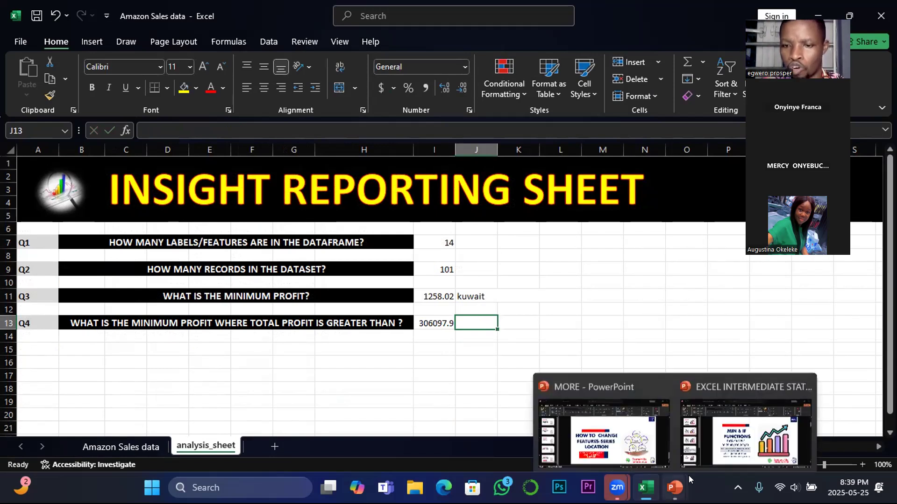
click(724, 430)
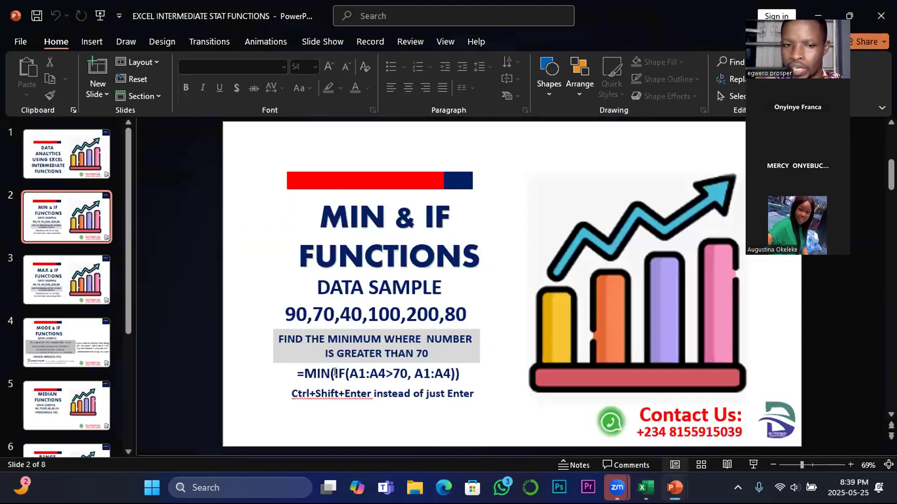
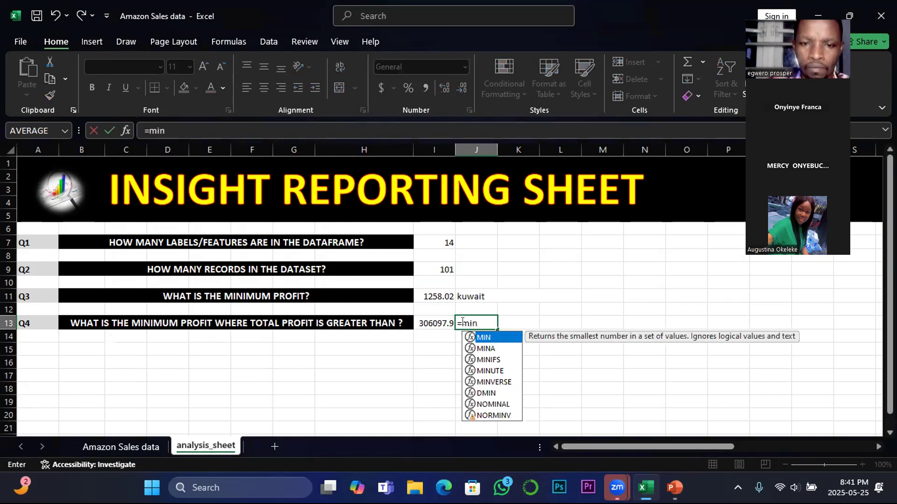
Build a MIN formula with a nested IF in J13 that tests the Total Profit range O2:O102 on the Amazon Sales data sheet
text(()
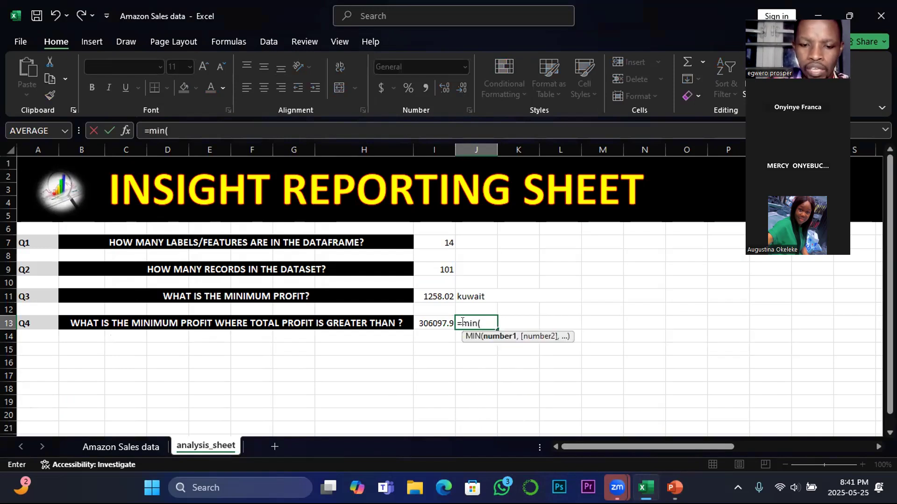
text(if)
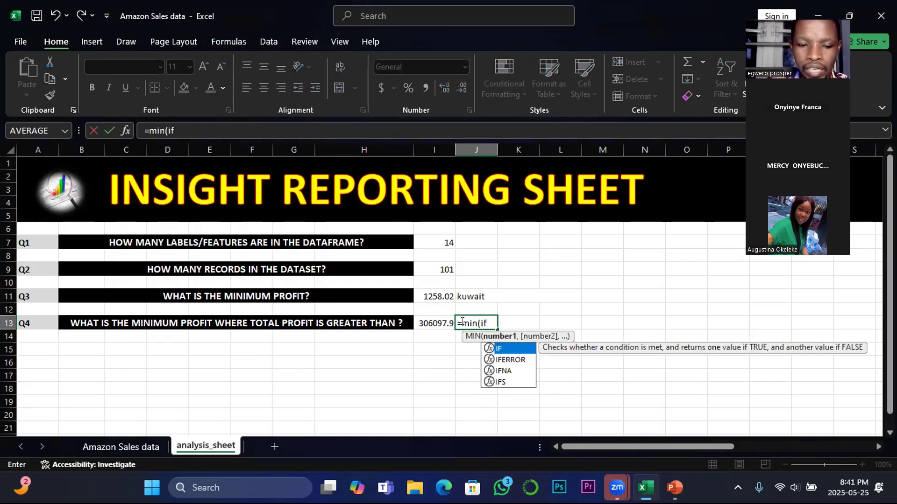
text(()
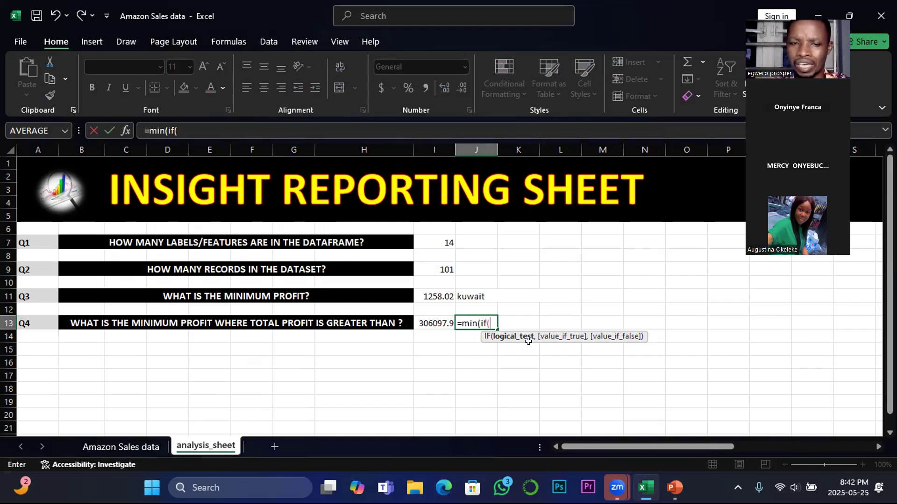
click(110, 447)
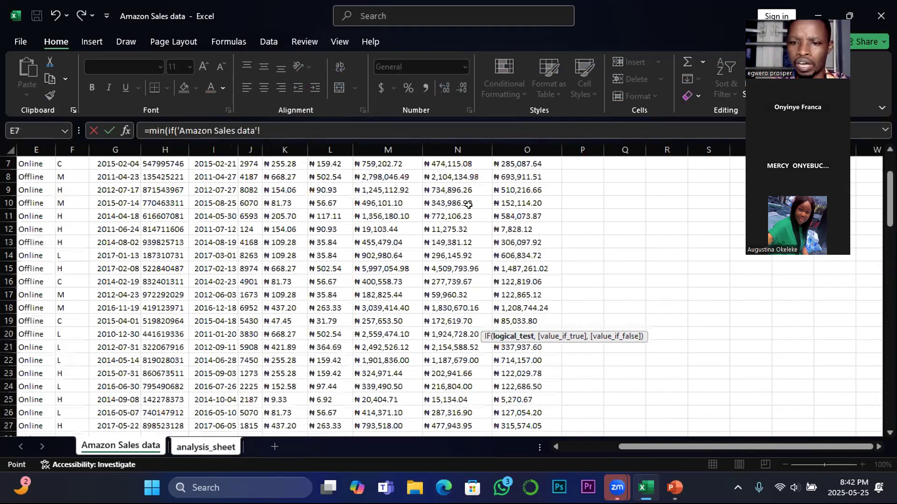
scroll(531, 261, up, 2)
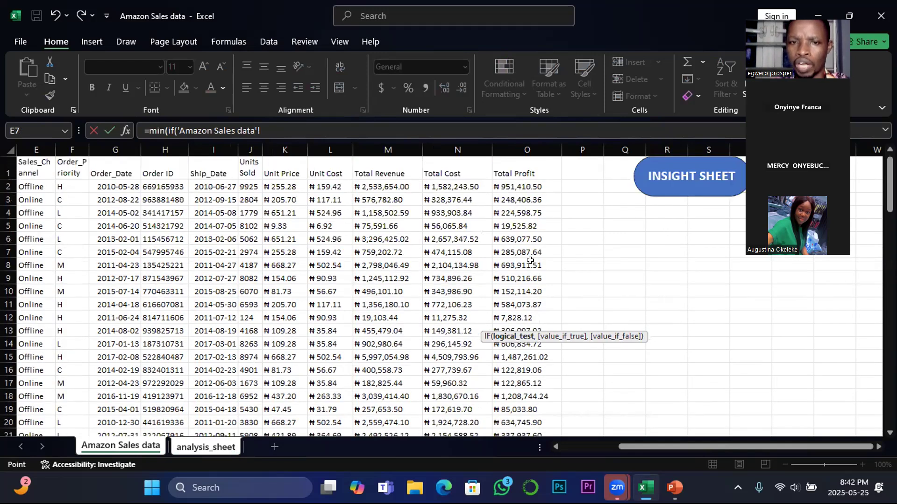
click(511, 187)
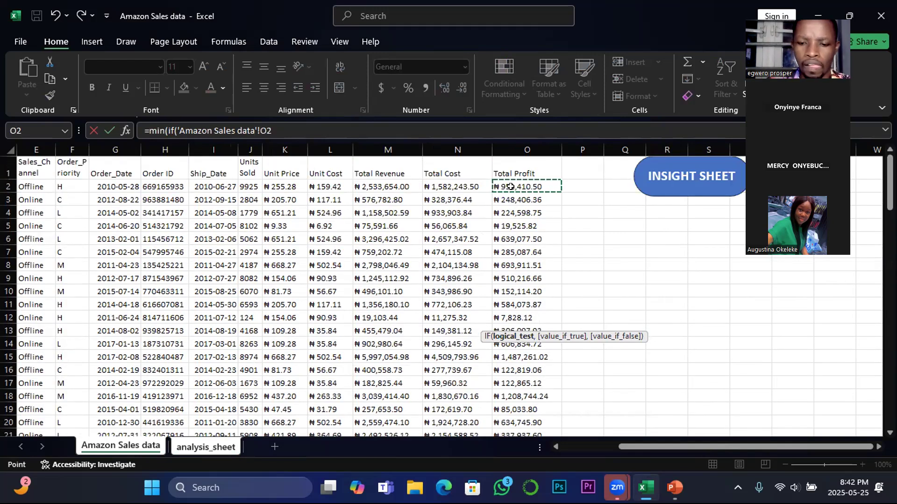
key(ctrl+shift+Down)
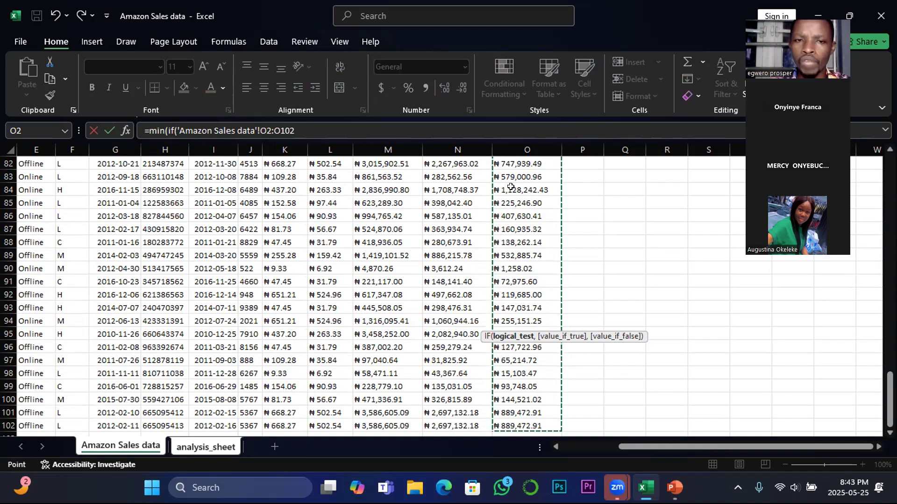
click(293, 131)
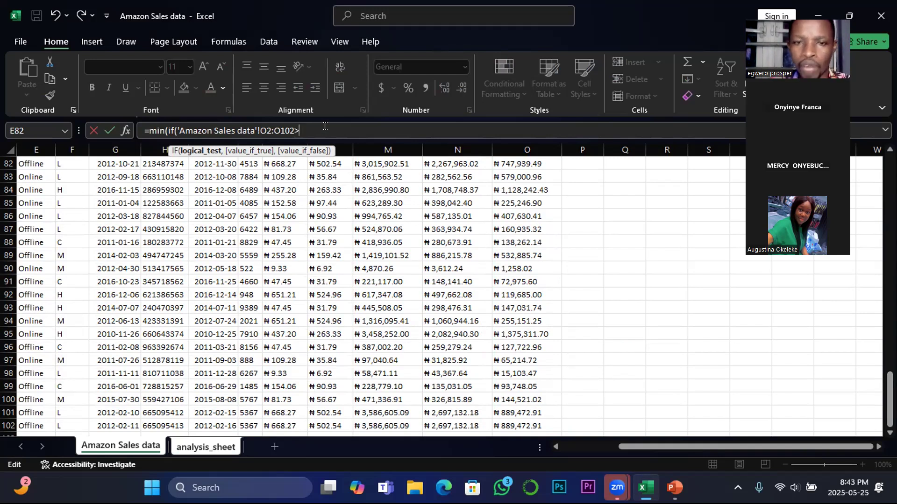
Complete the IF condition in the J13 formula so that Total Profit must be greater than 306097.92
scroll(549, 290, up, 16)
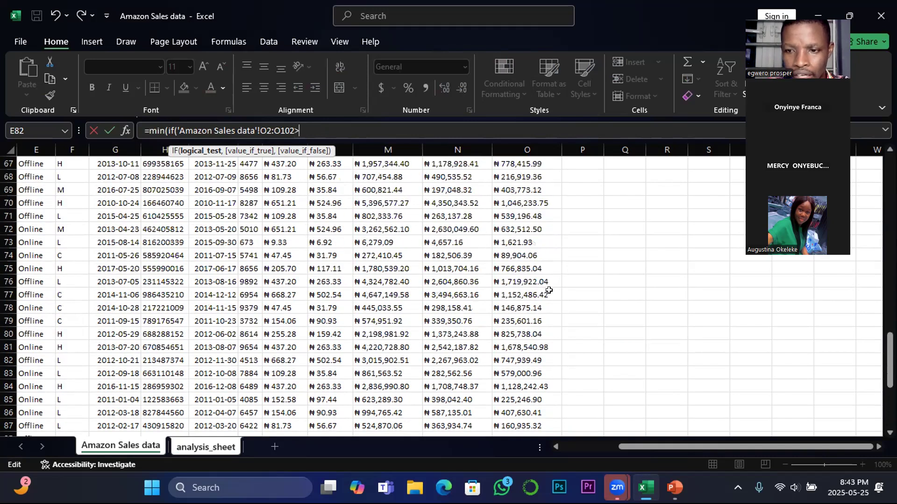
scroll(549, 290, up, 11)
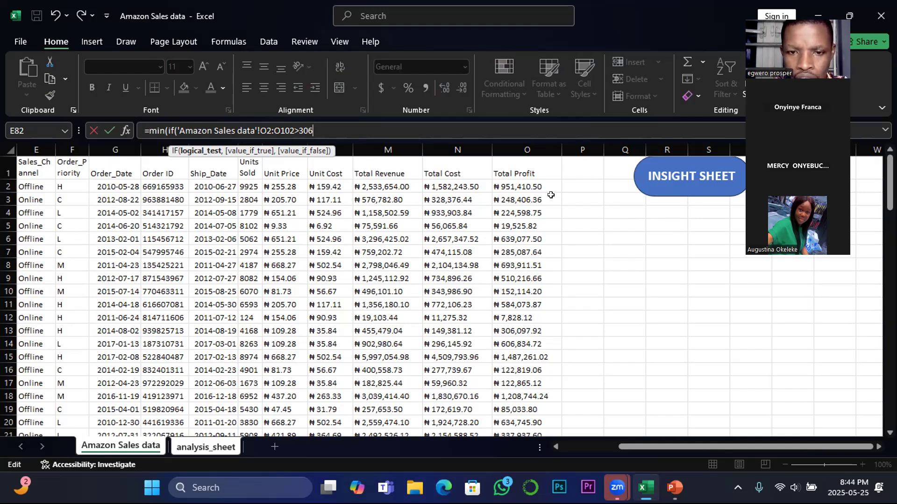
text(097)
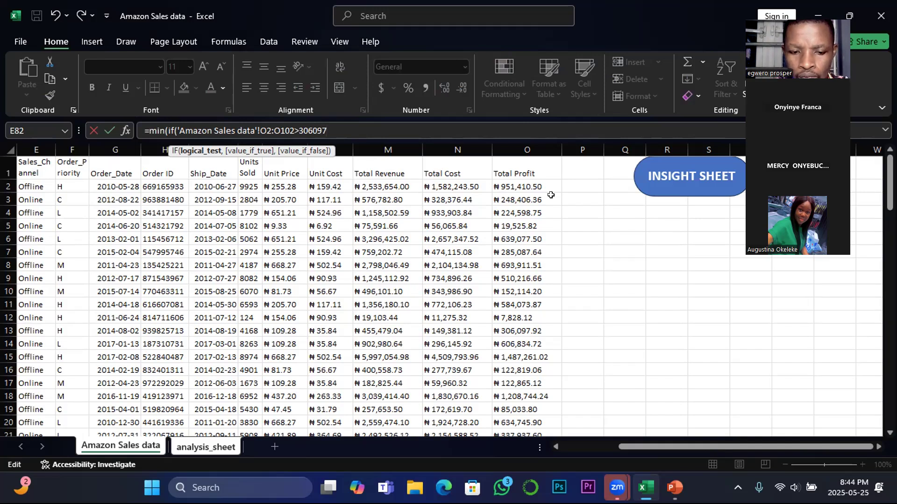
text(.)
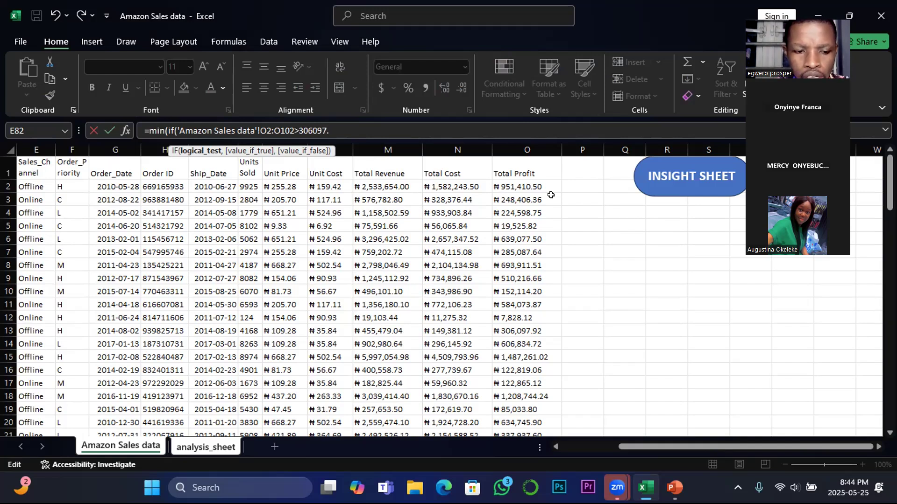
text(92)
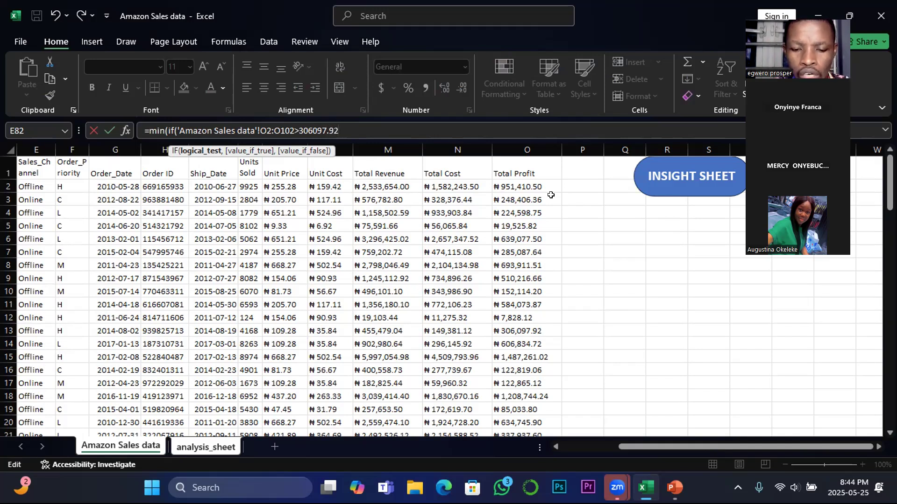
text(,)
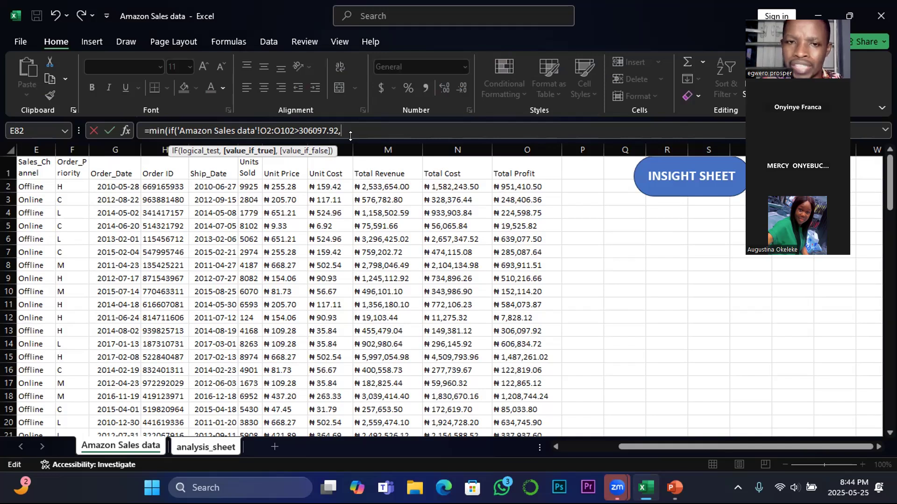
Return the Total Profit range O2:O102 as the IF's value if true, and enter the finished MIN formula in J13
click(510, 185)
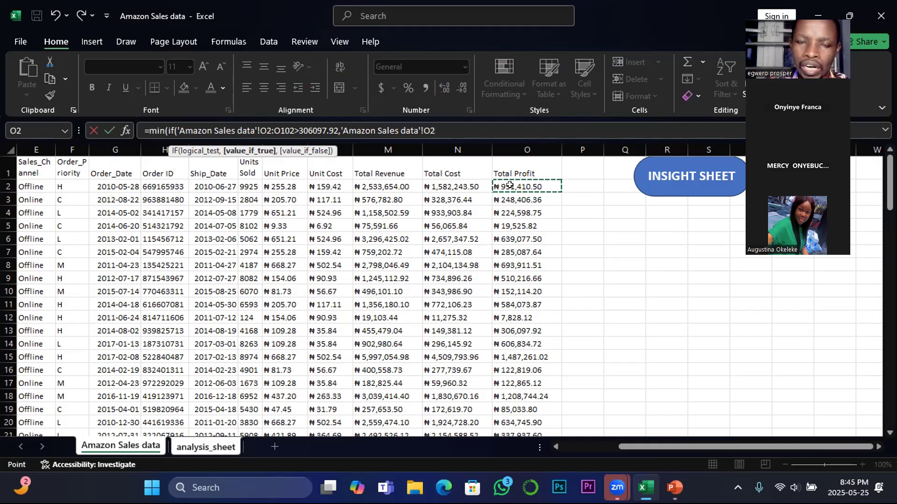
key(ctrl+shift+Down)
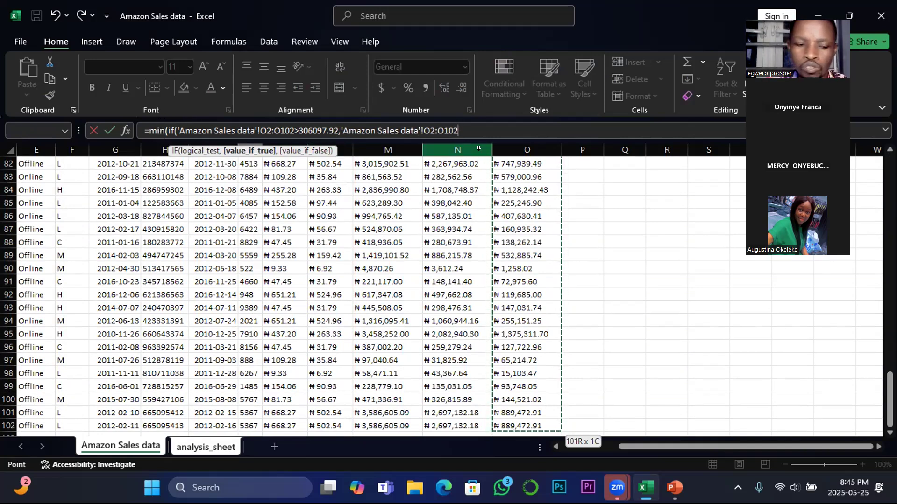
text())
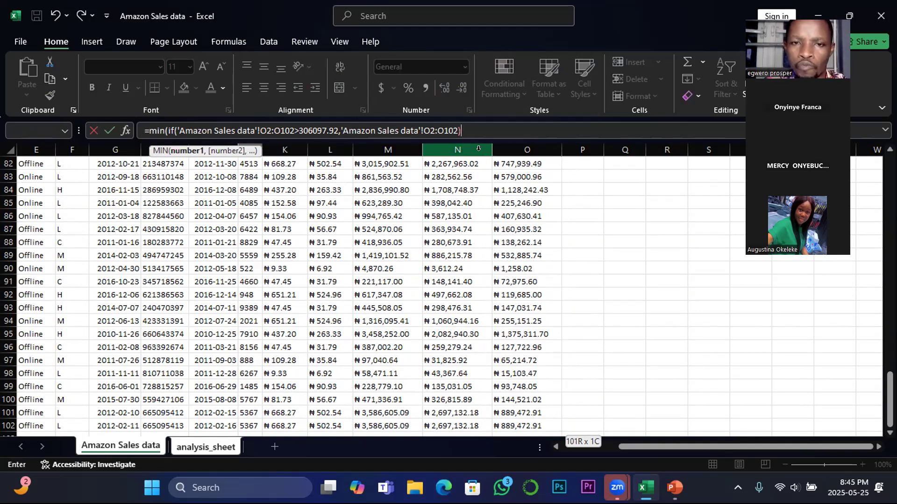
text())
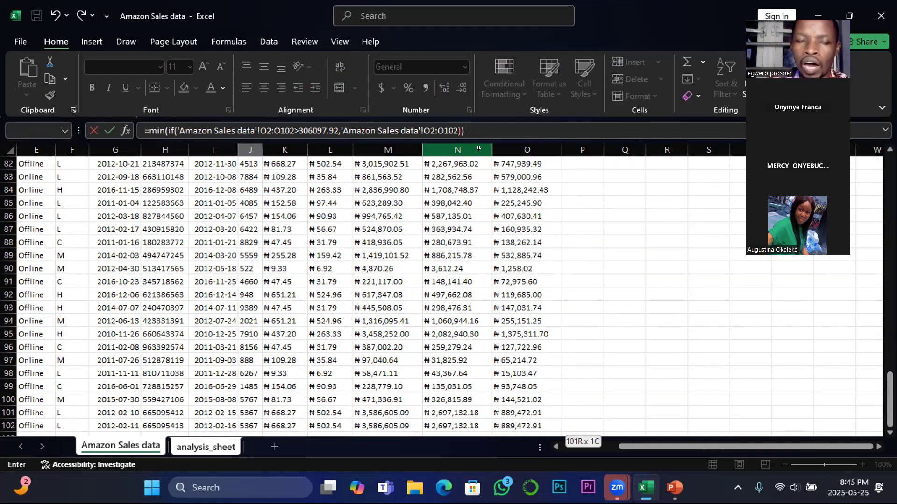
key(Return)
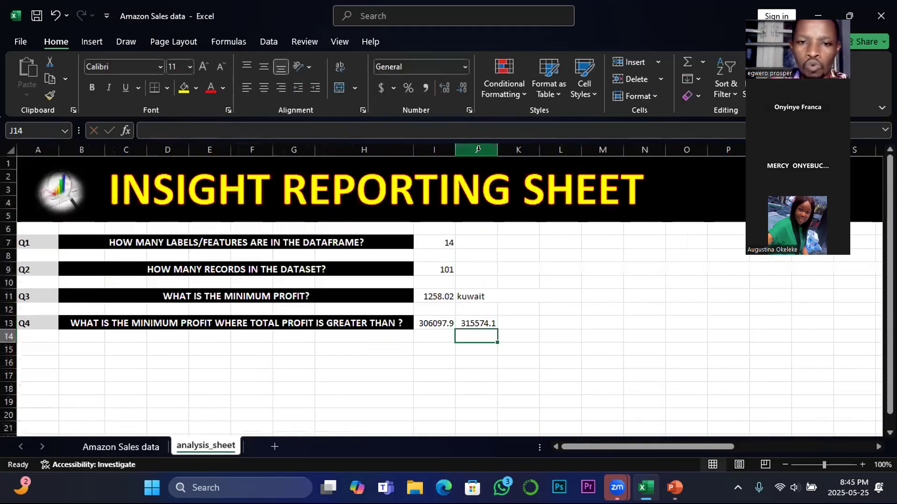
Compare the J13 formula with the MIN & IF slide in PowerPoint, and check the Q4 answer against Total Profit on the Amazon Sales data sheet
click(478, 322)
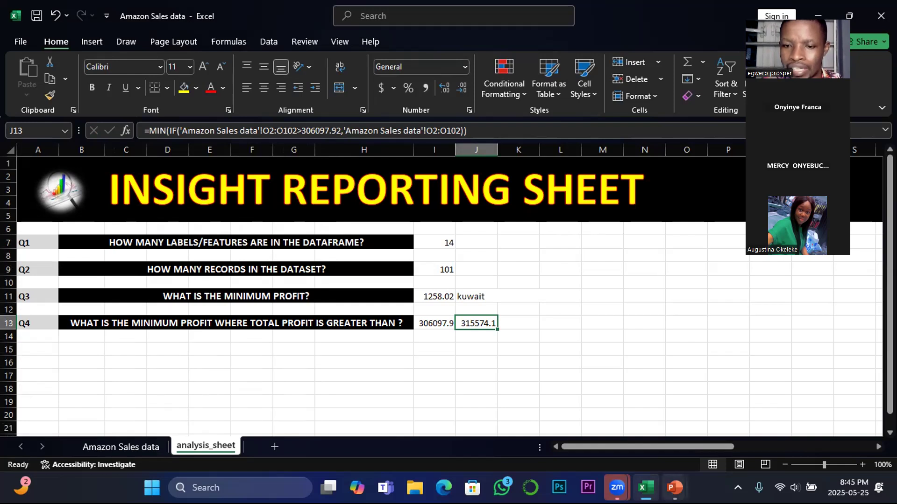
mouse_move(674, 488)
click(737, 435)
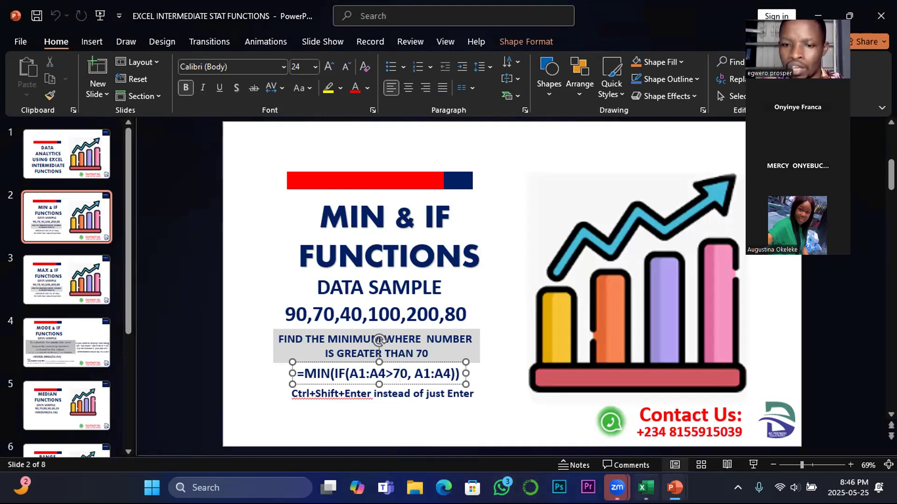
mouse_move(642, 490)
click(655, 441)
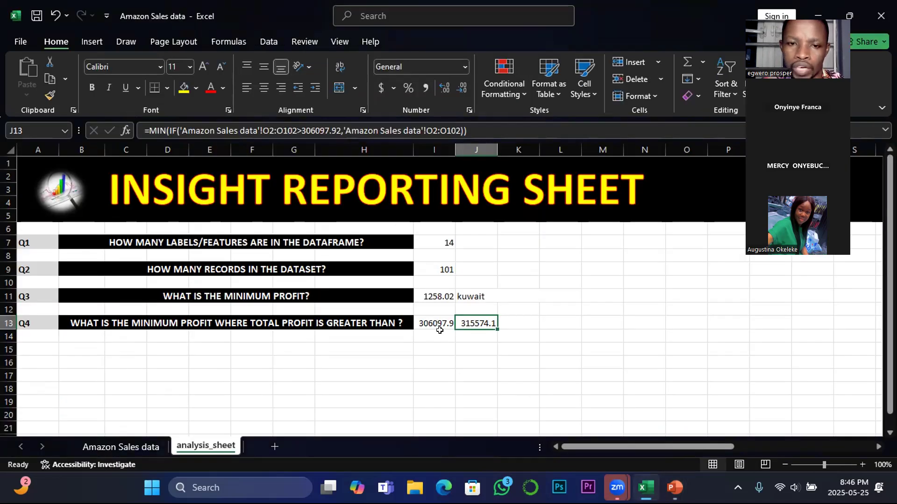
click(172, 299)
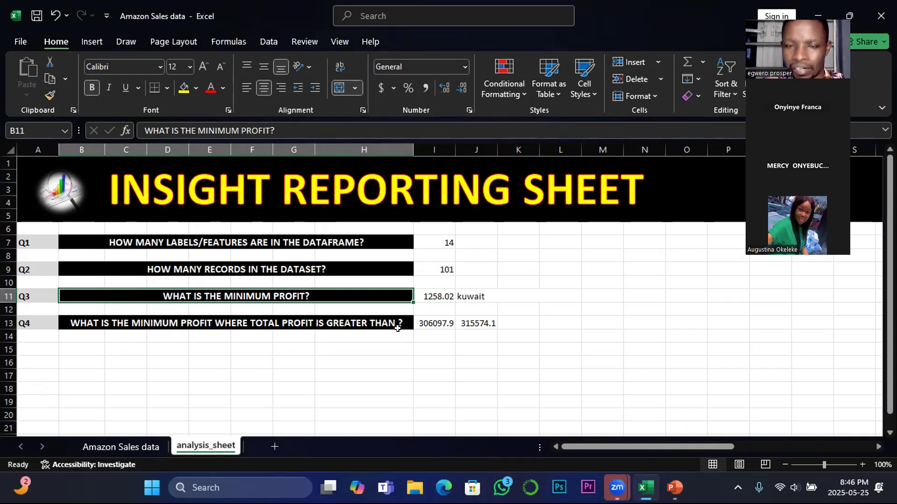
click(477, 324)
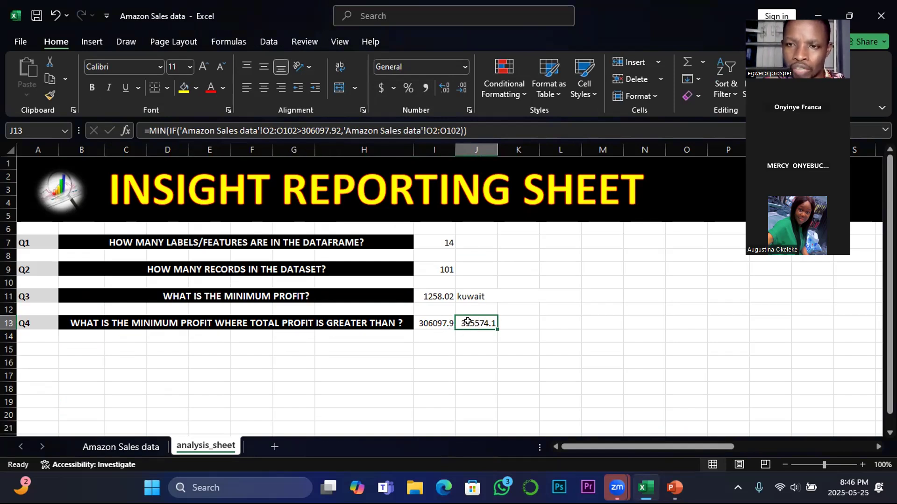
click(130, 446)
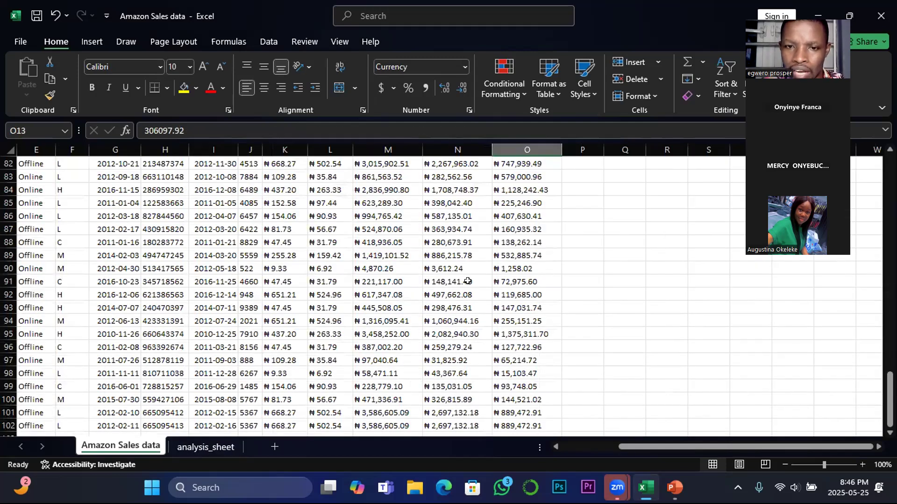
scroll(522, 303, up, 17)
scroll(522, 304, up, 10)
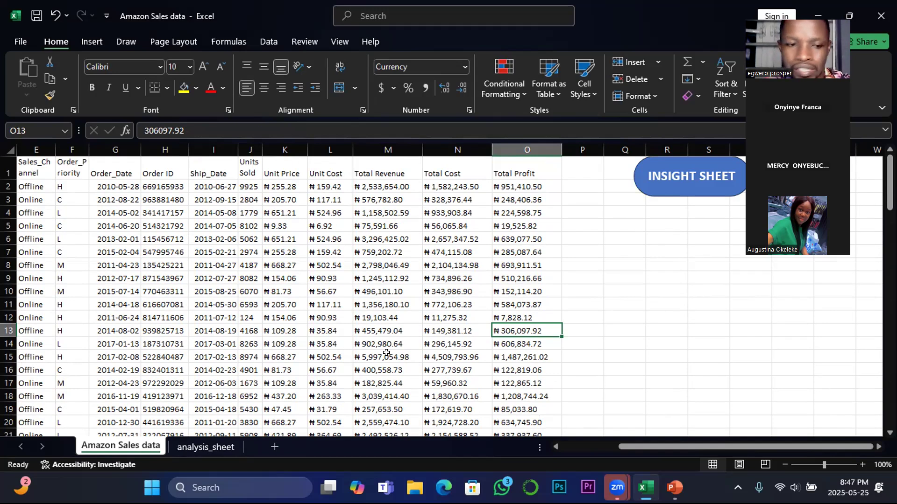
click(211, 448)
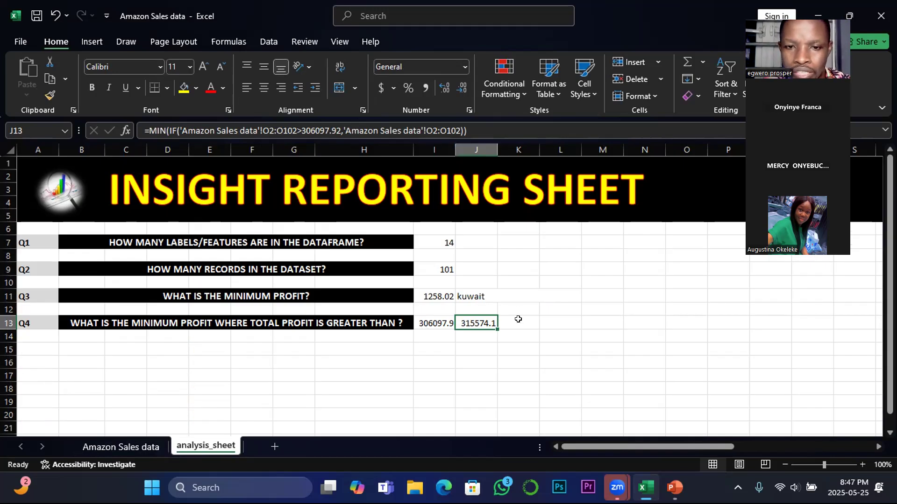
Enter a formula in O7 of the analysis sheet that references Total Profit cell O4 on the Amazon Sales data sheet
click(687, 237)
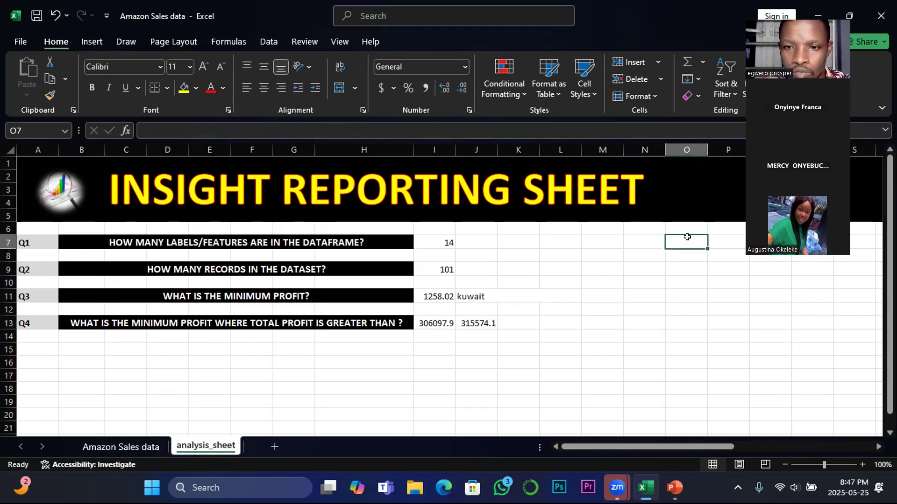
text(=)
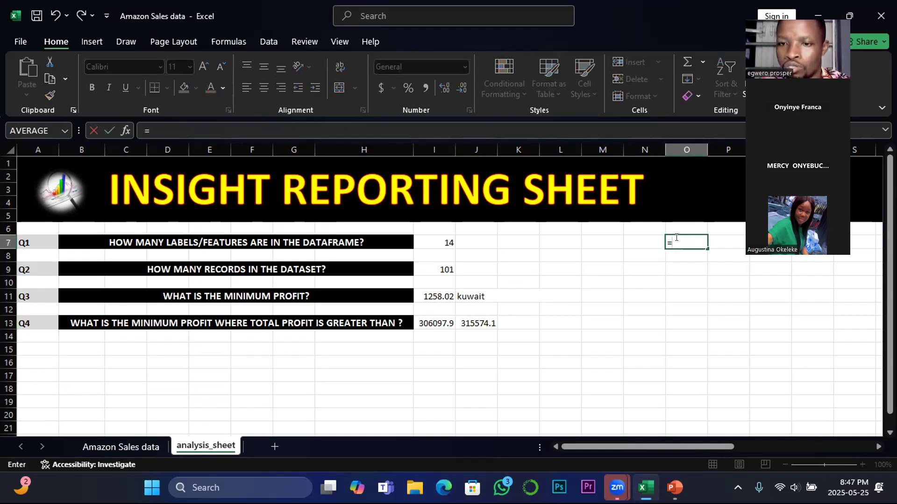
click(126, 448)
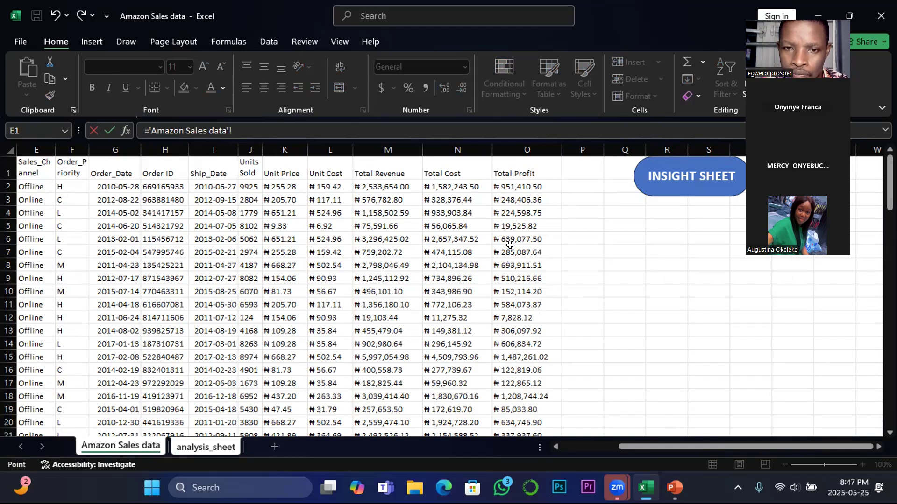
click(509, 214)
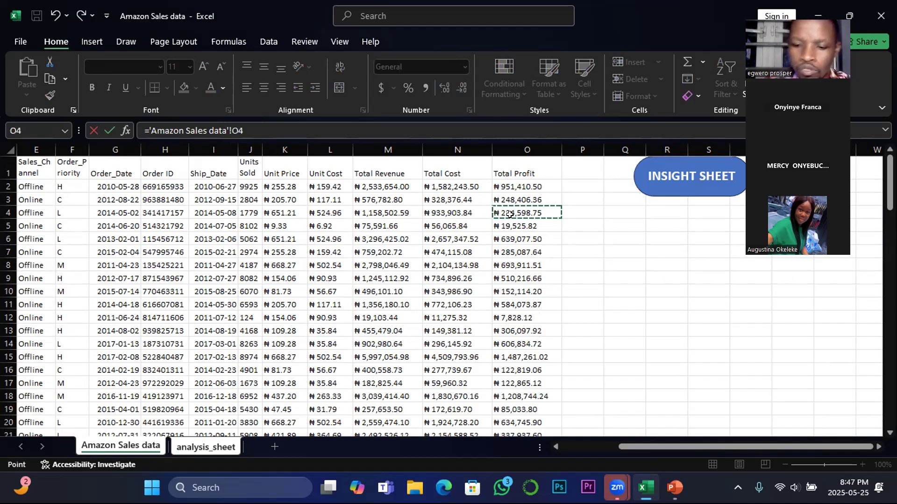
key(Return)
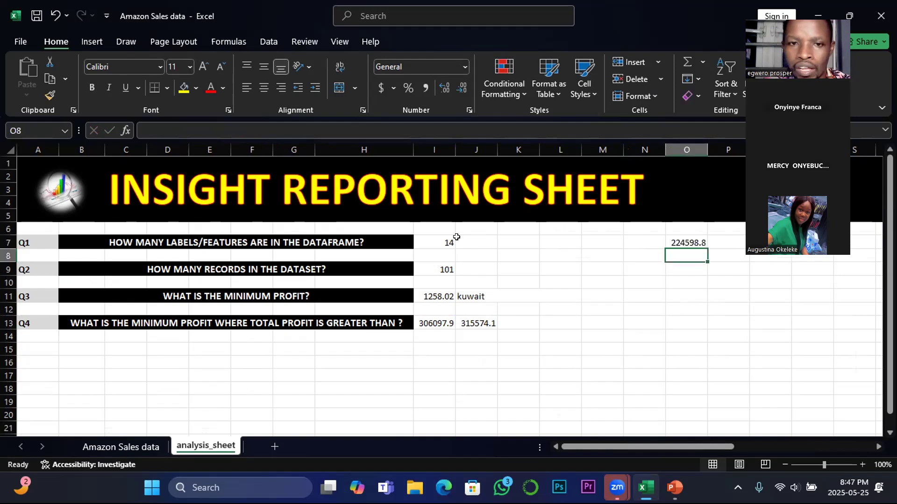
Change the threshold in the Q4 MIN and IF formula in J13 to 224598.8, and check the edited formula
click(429, 322)
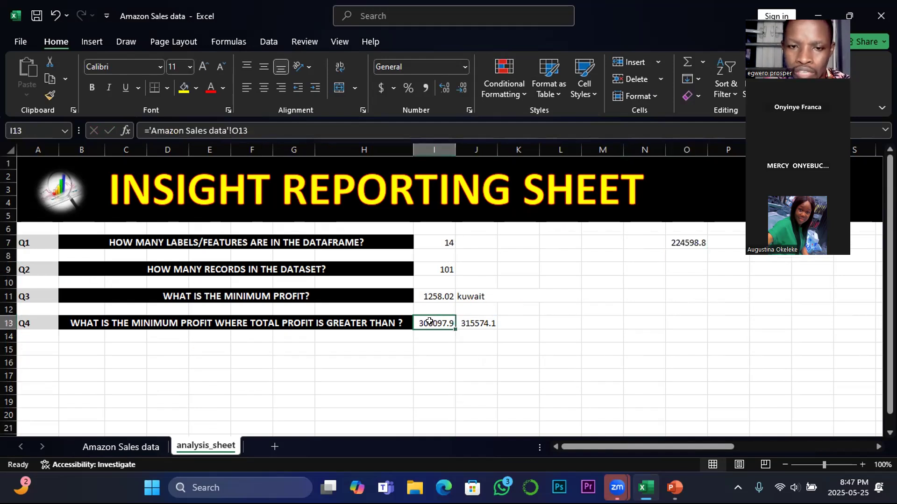
click(470, 322)
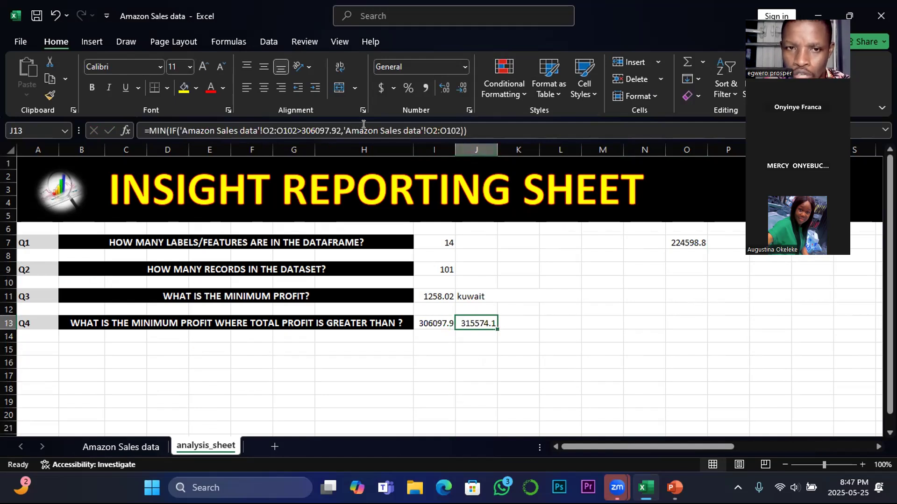
drag(341, 127, 301, 123)
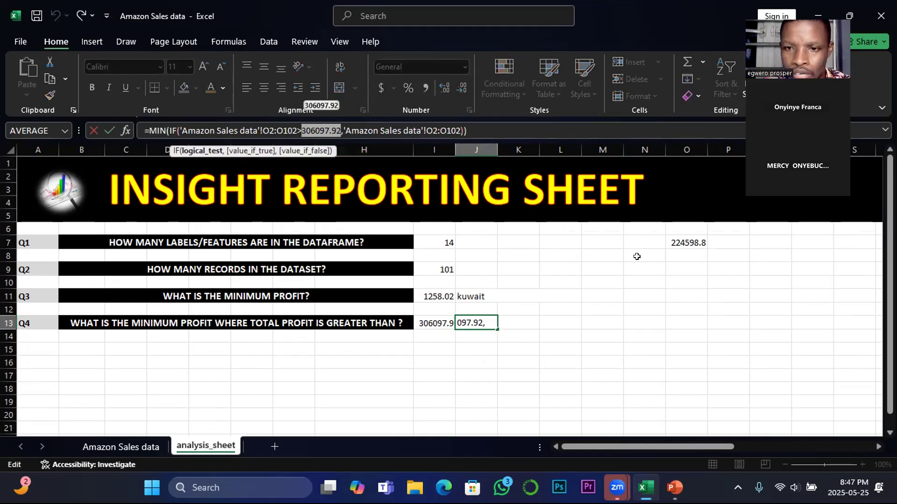
text(224)
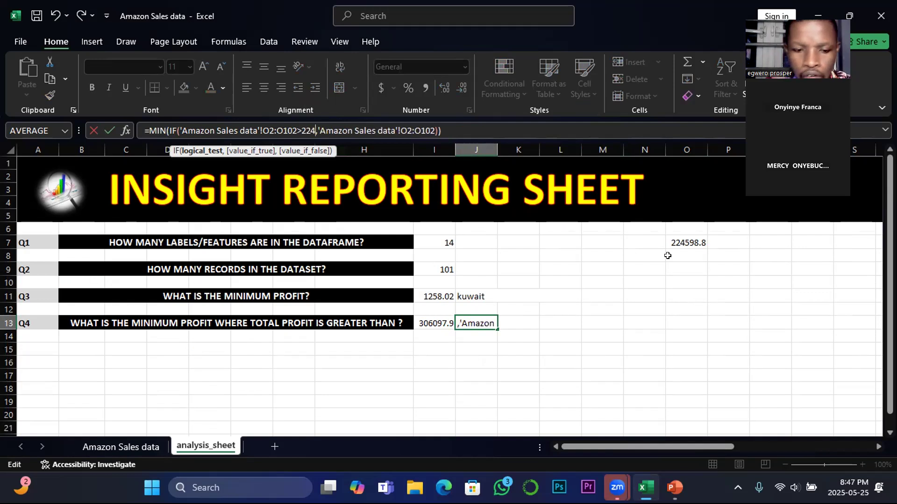
text(598.8)
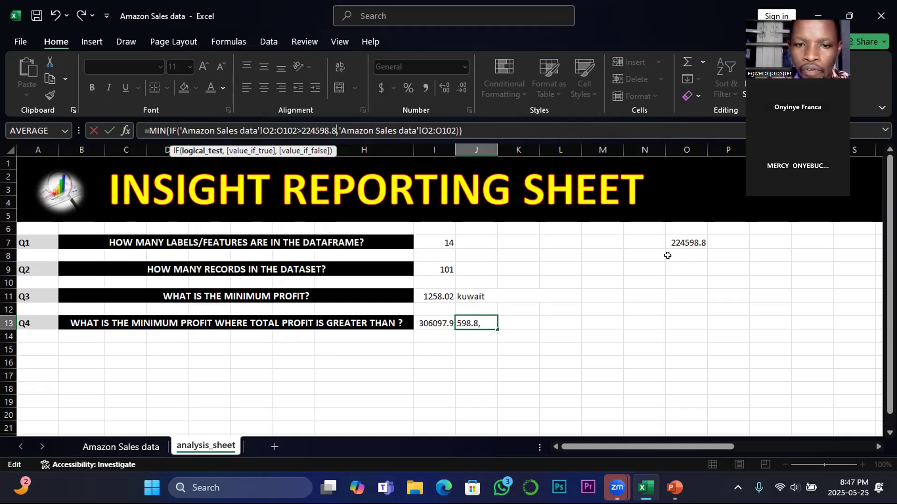
key(Return)
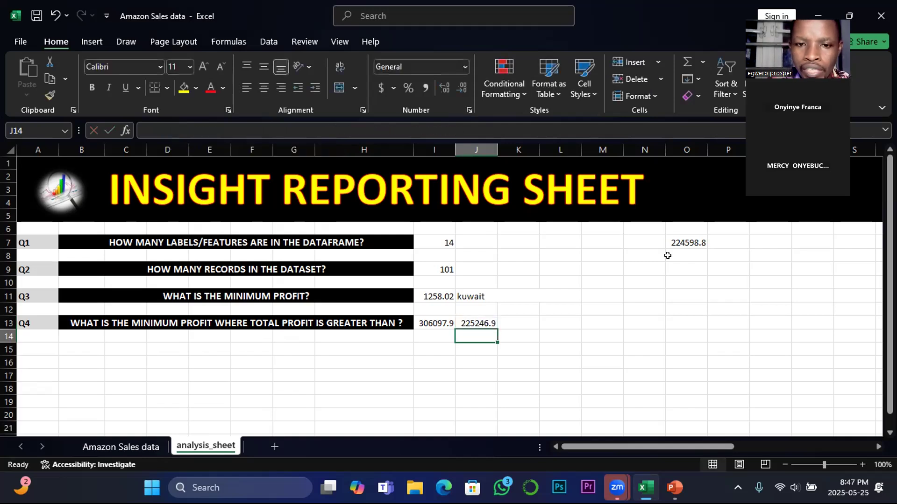
click(480, 323)
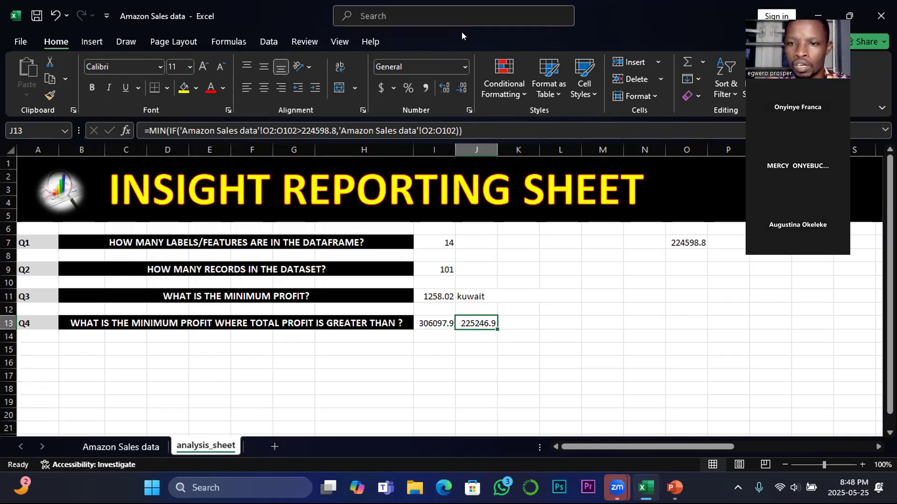
click(640, 327)
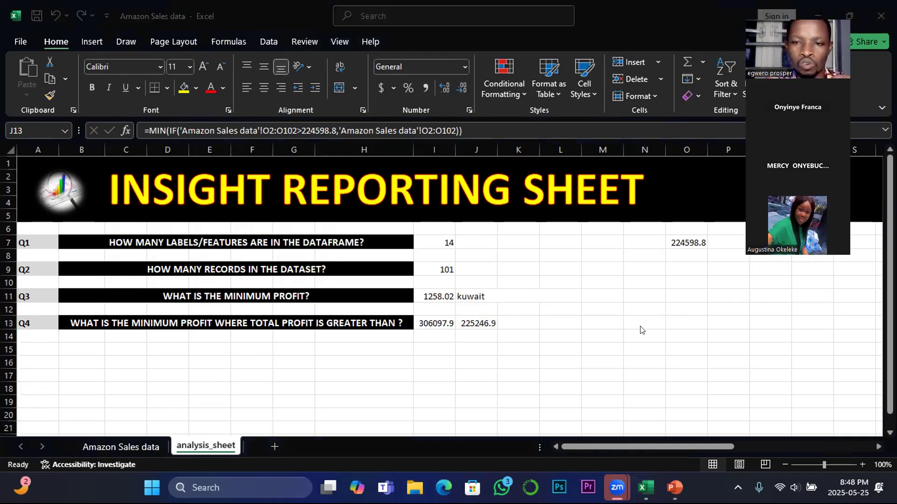
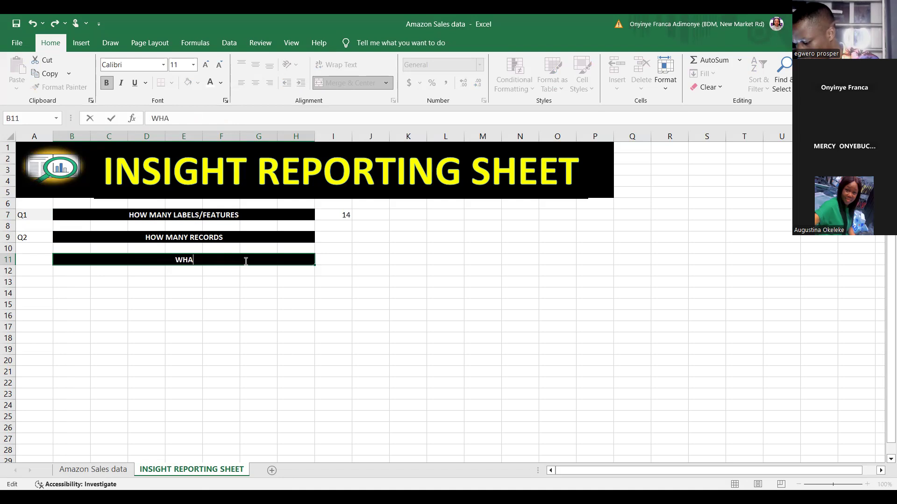
Complete the question in B11 of the reporting sheet as "WHAT IS THE MINIMUM PROFIT"
text(IS T)
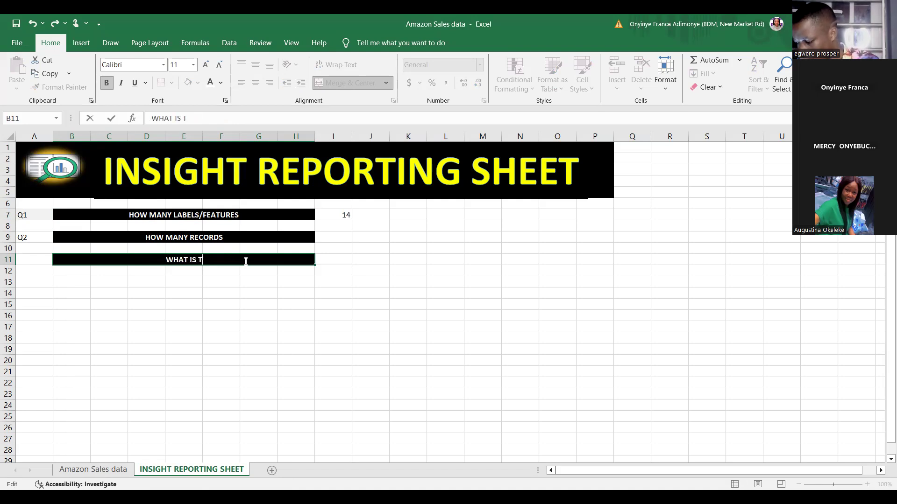
text(HE MINI)
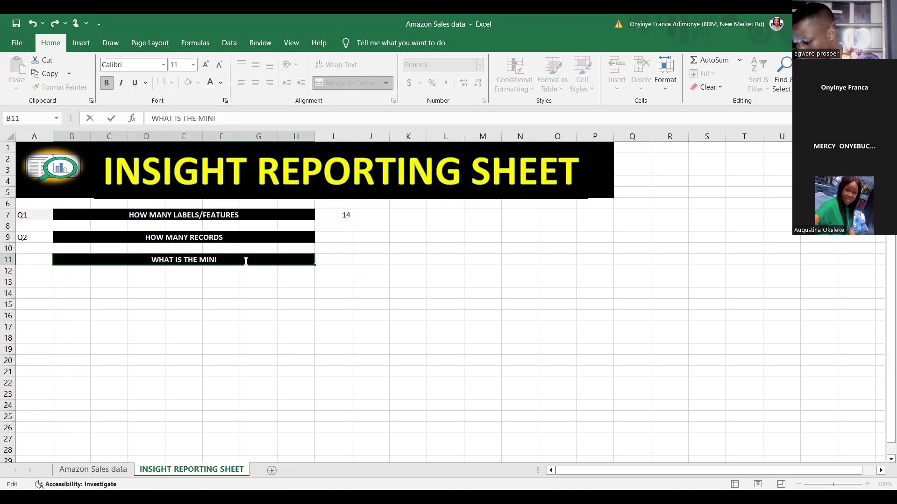
text(MUM )
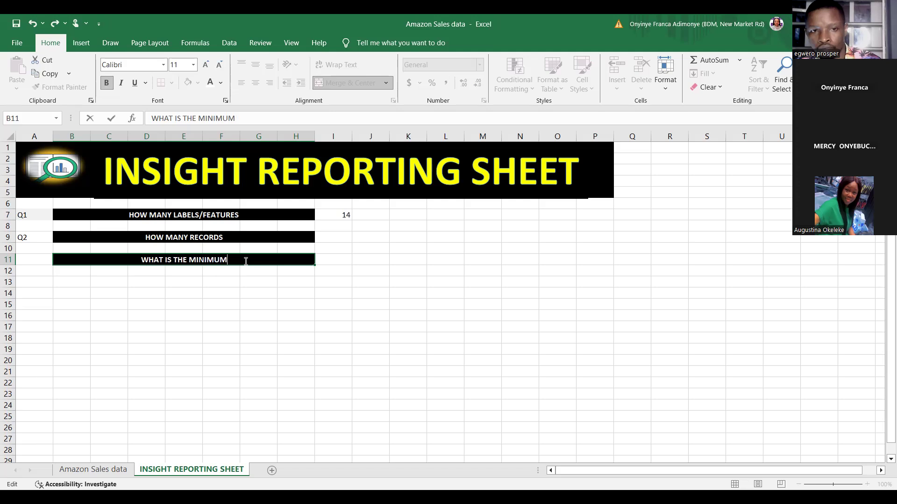
text(PR)
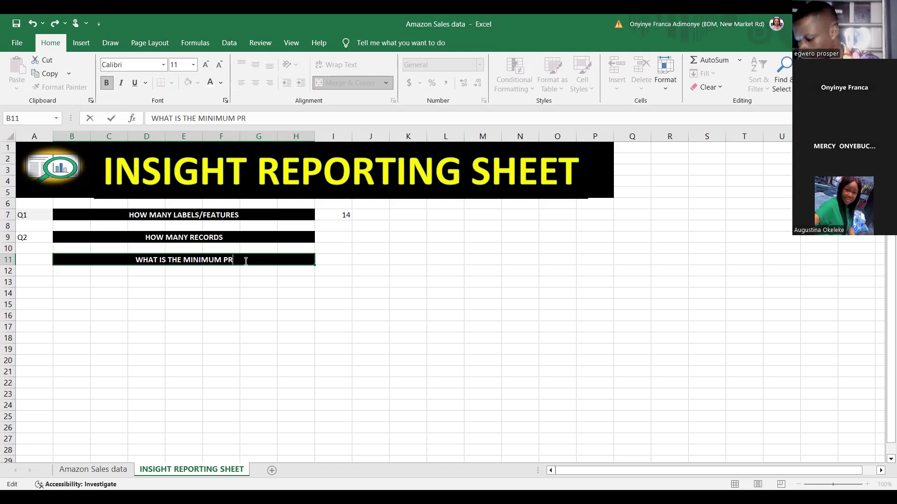
text(OFIT)
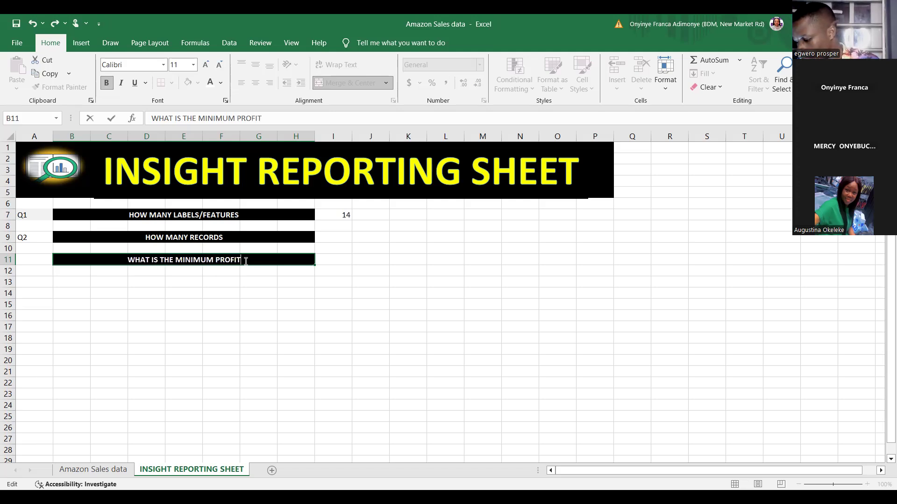
key(BackSpace)
key(BackSpace)
key(BackSpace)
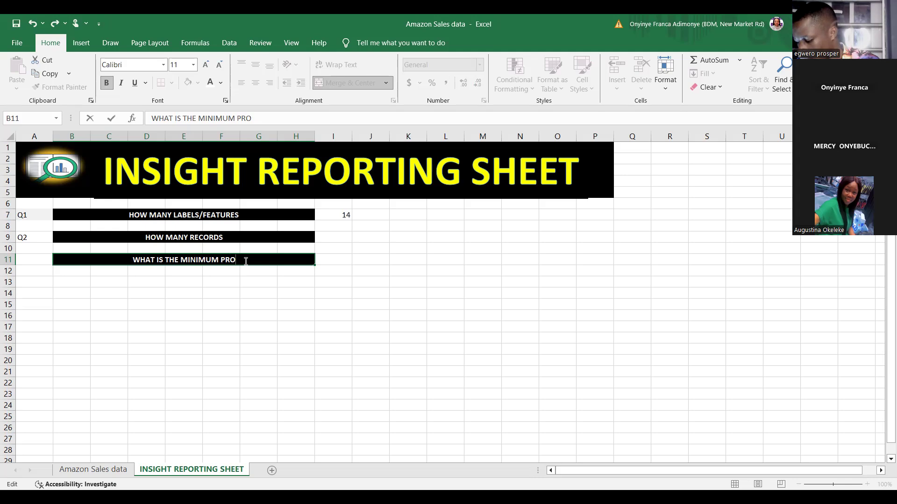
text(FIT)
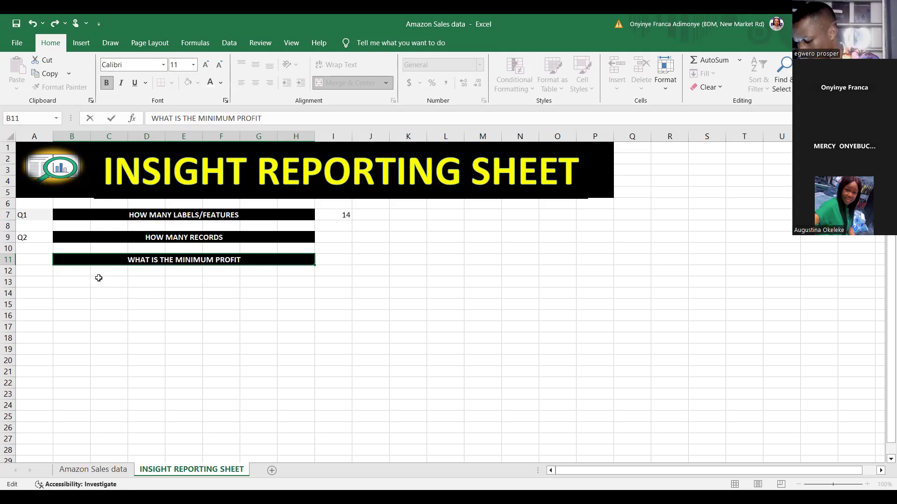
click(70, 281)
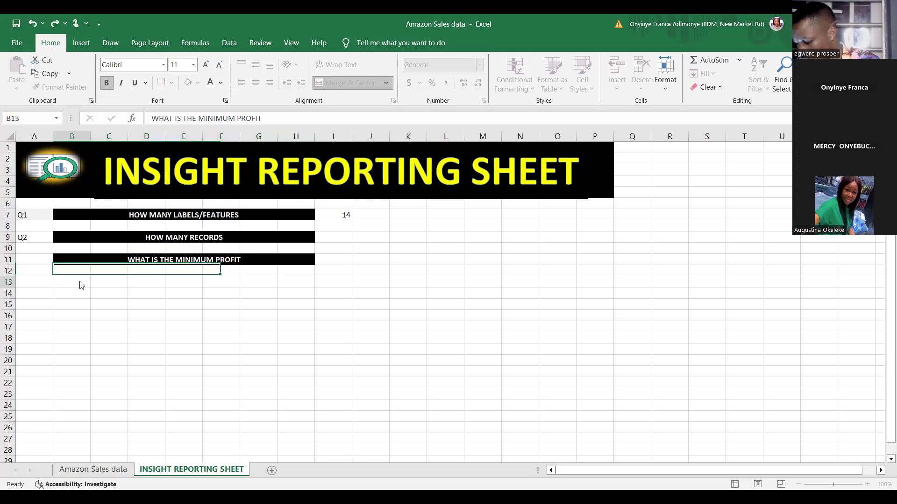
Copy the minimum profit question from B11 and paste it with its formatting into B13
right_click(71, 282)
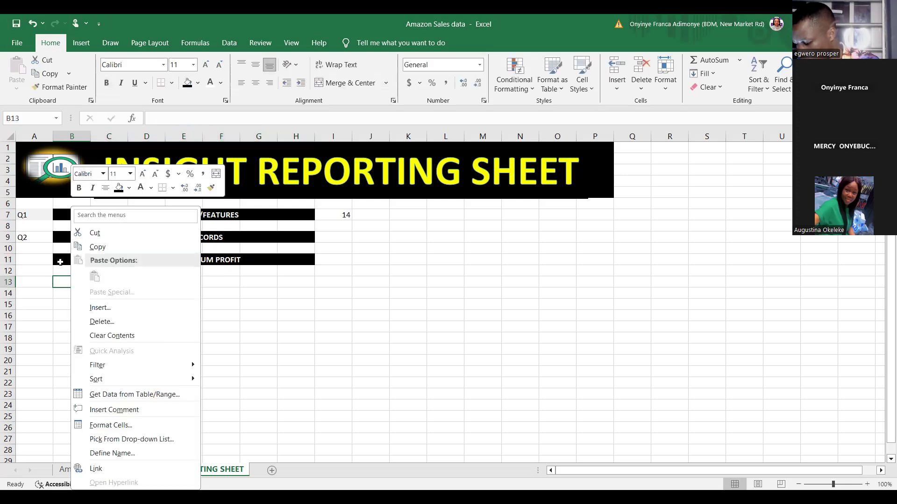
key(Escape)
click(63, 261)
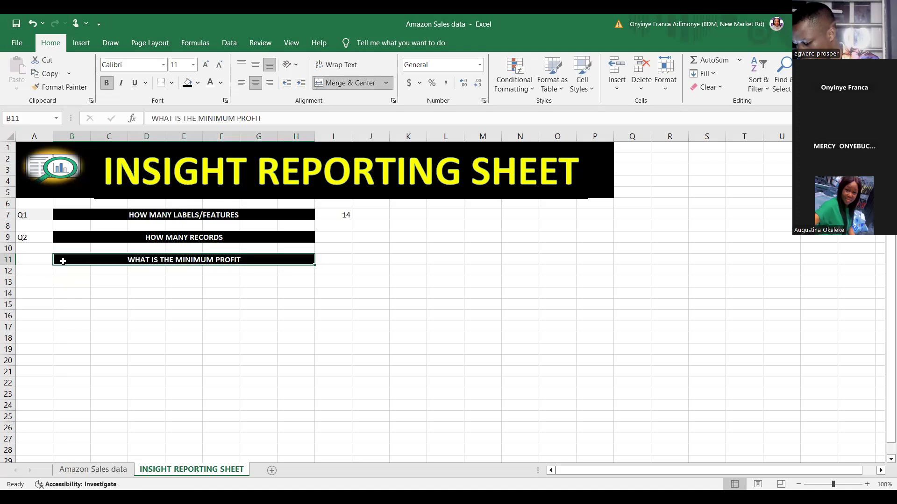
right_click(65, 259)
click(91, 231)
click(60, 280)
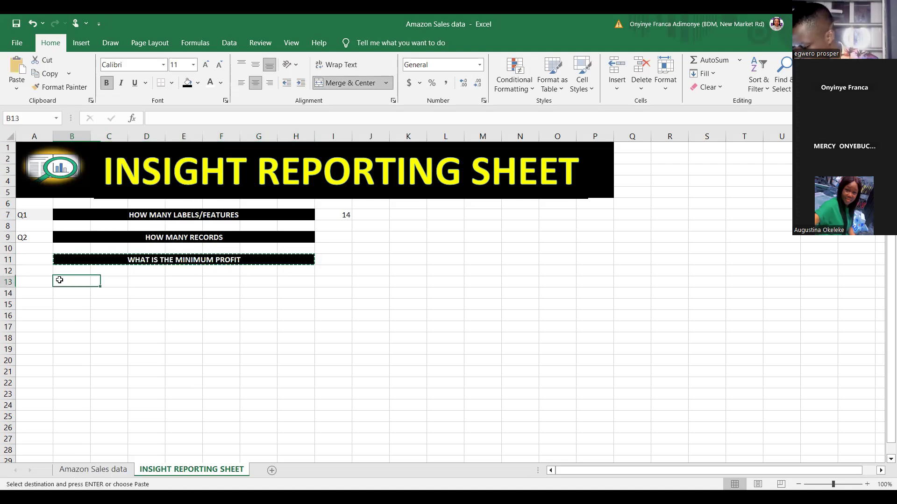
right_click(62, 282)
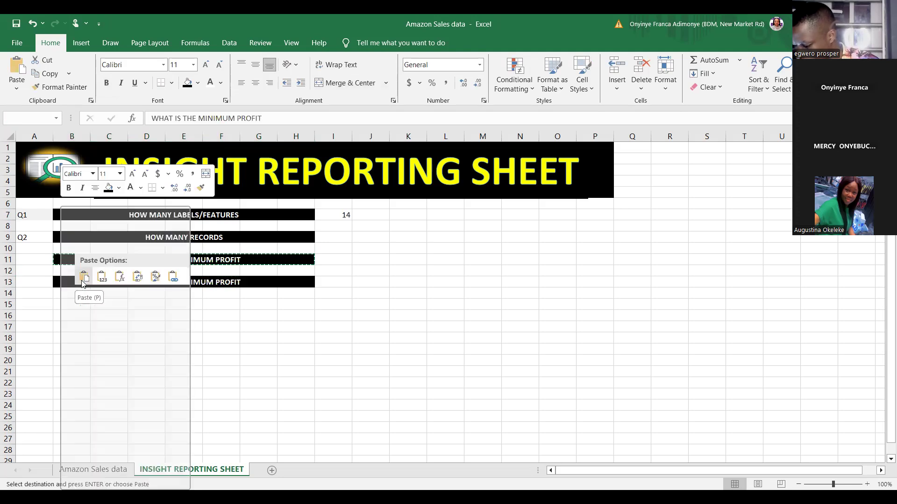
click(83, 280)
Reword the question in B13 as "WHAT IS THE MINIMUM WHERE TOTAL PROFIT IS GREATER THAN"
double_click(246, 283)
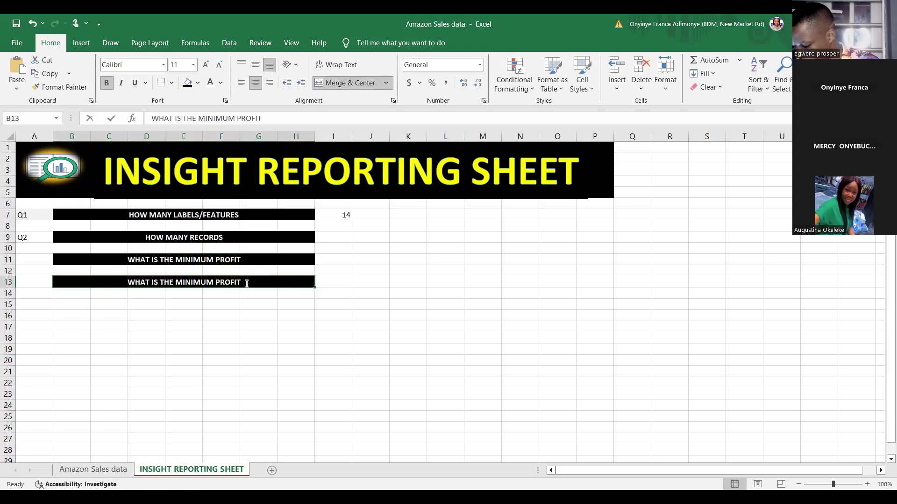
key(BackSpace)
key(BackSpace)
key(BackSpace)
key(BackSpace)
key(BackSpace)
key(BackSpace)
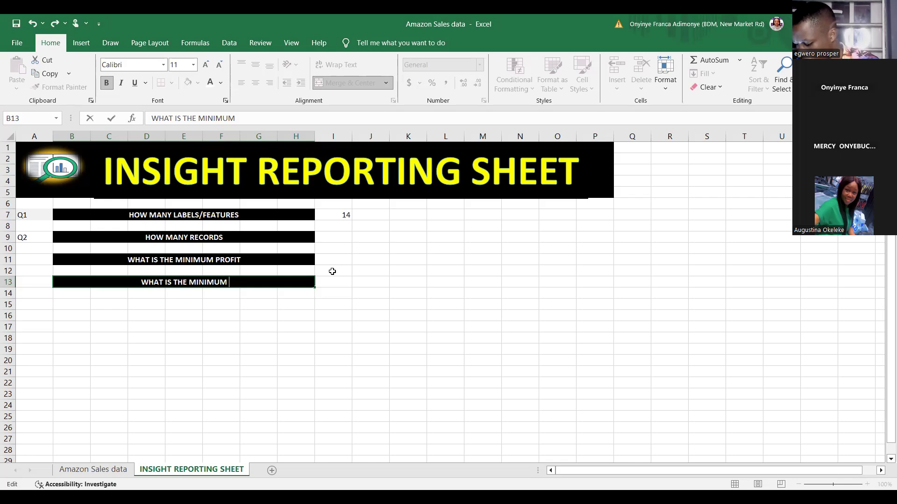
text(WHERE TOTAL PROFIT )
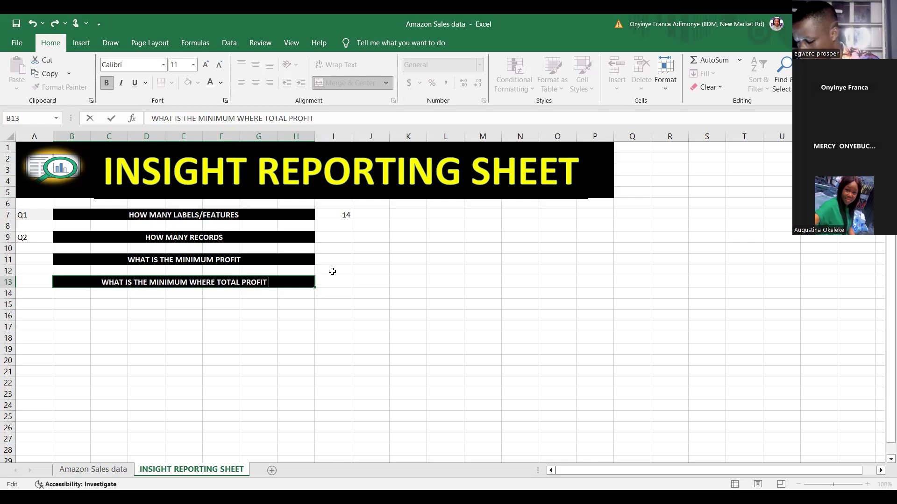
text(IS GR)
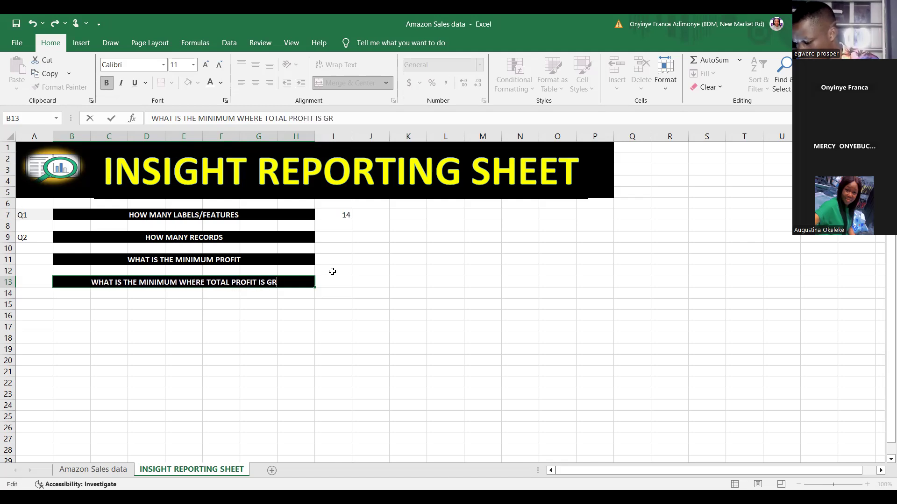
text(EATER )
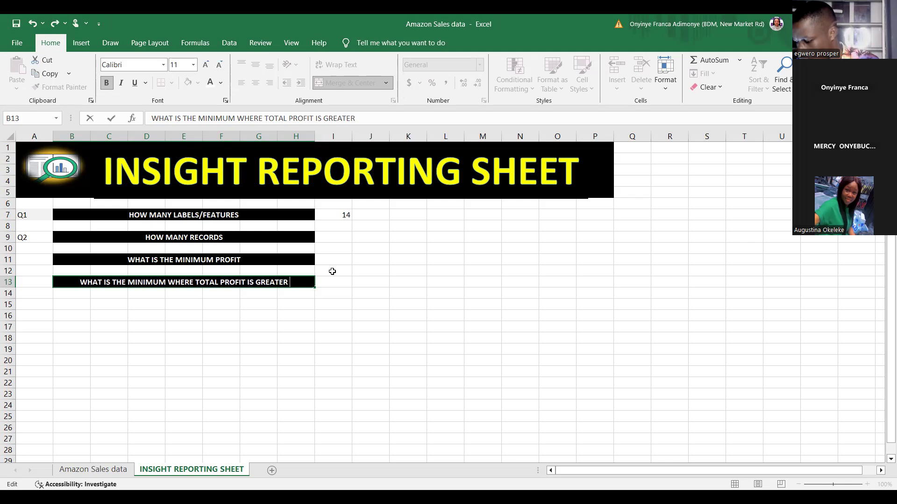
text(THAN)
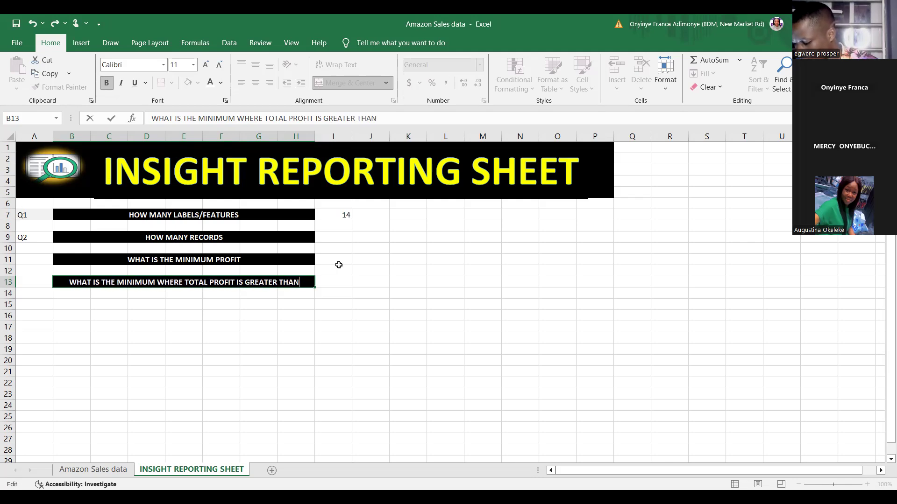
click(339, 258)
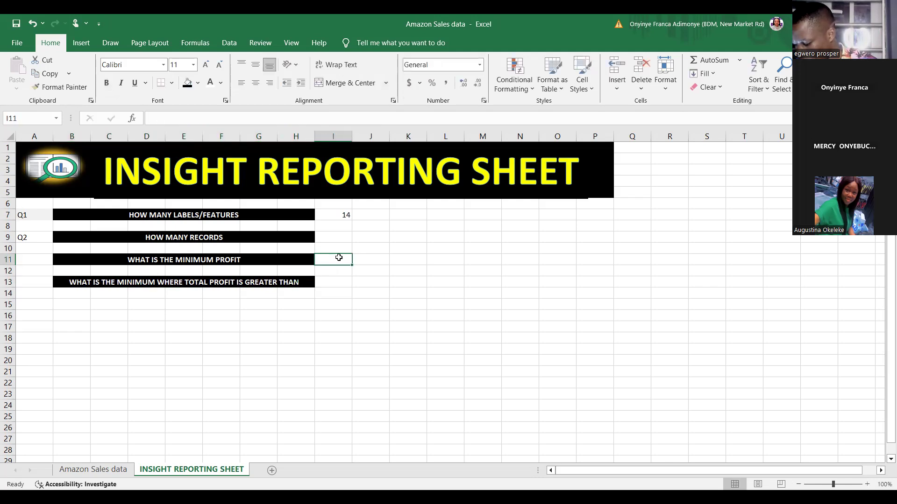
text(=)
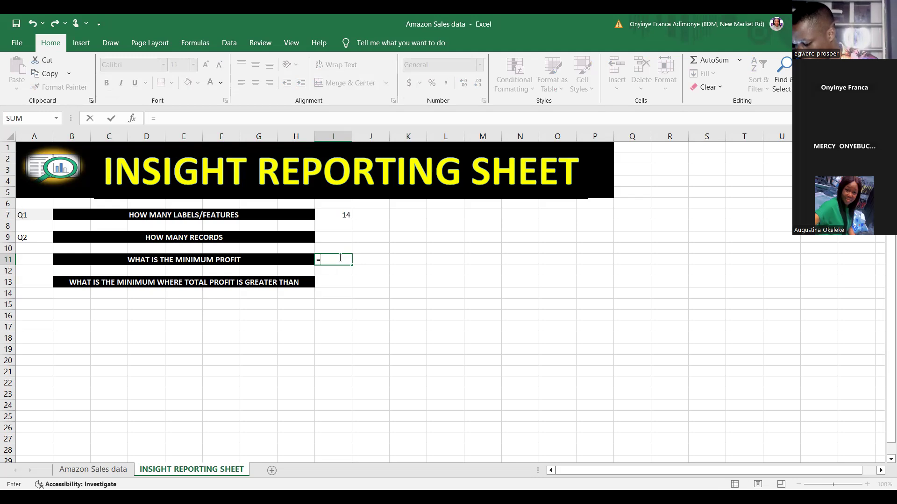
text(MIN)
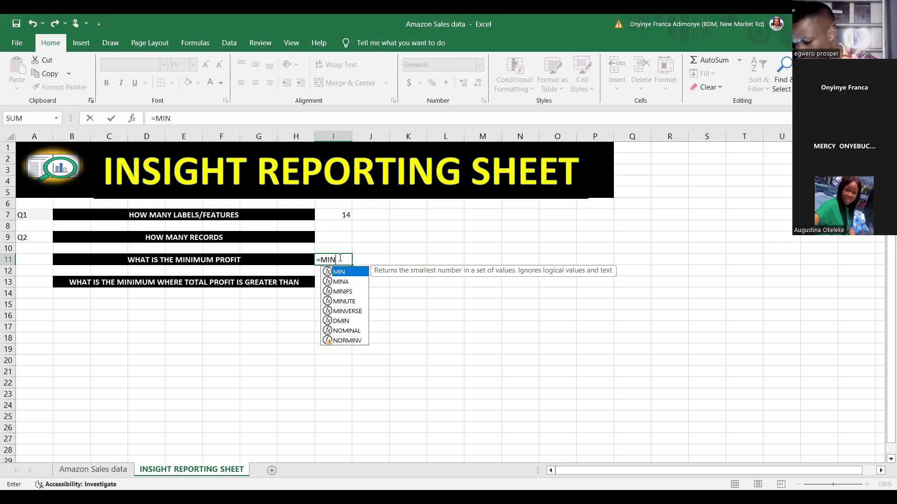
click(91, 471)
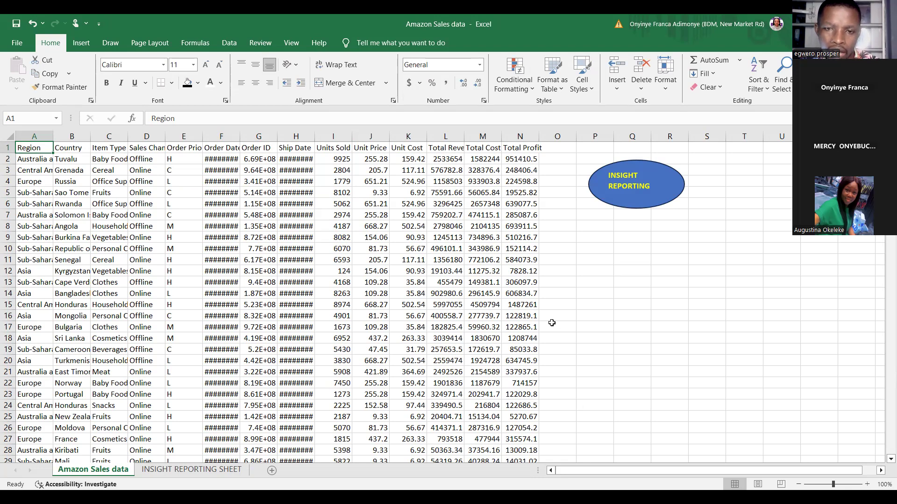
click(523, 348)
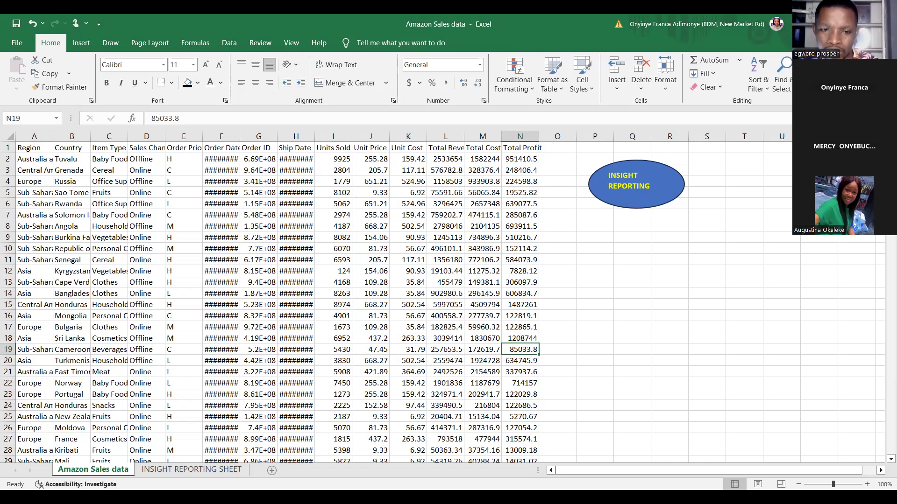
click(181, 470)
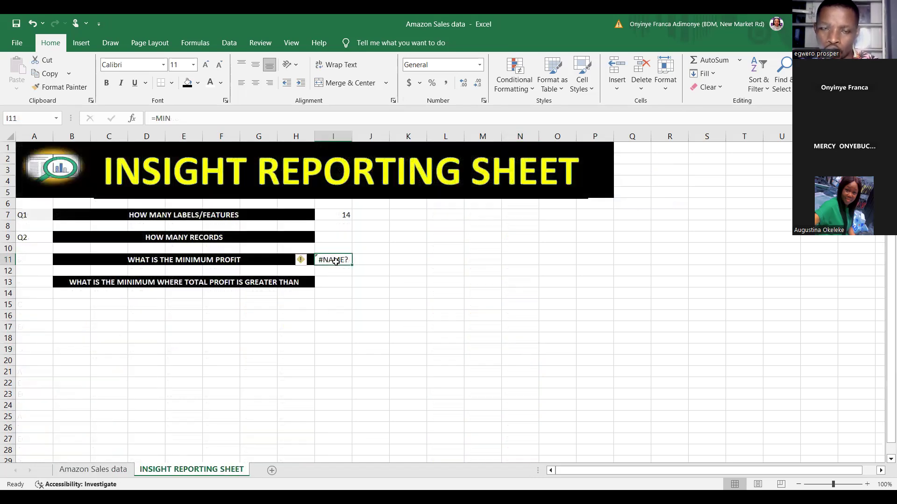
key(Delete)
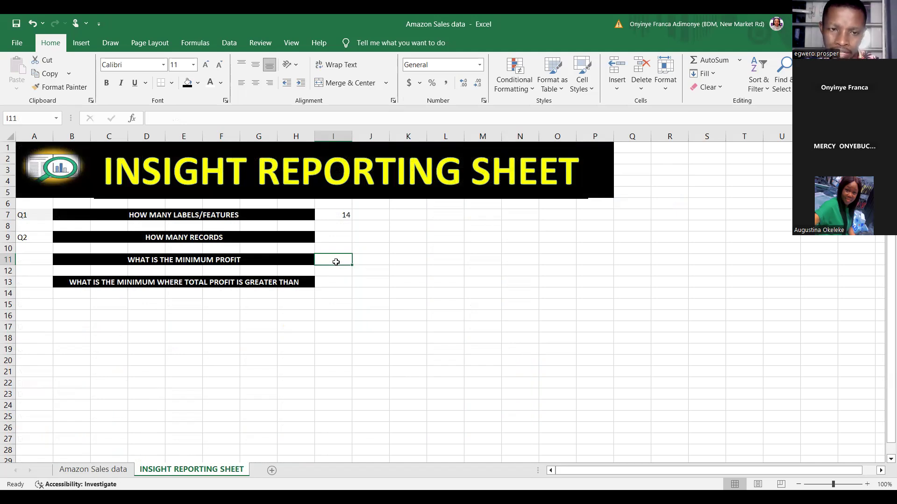
text(=)
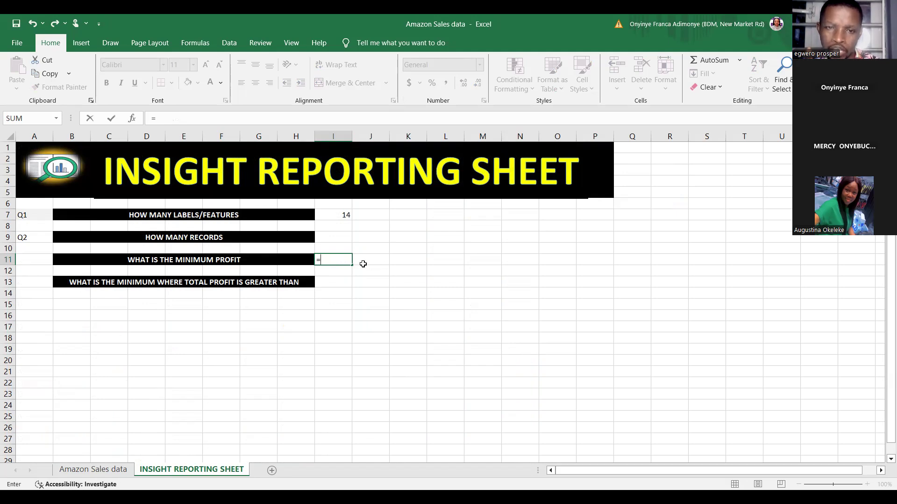
key(BackSpace)
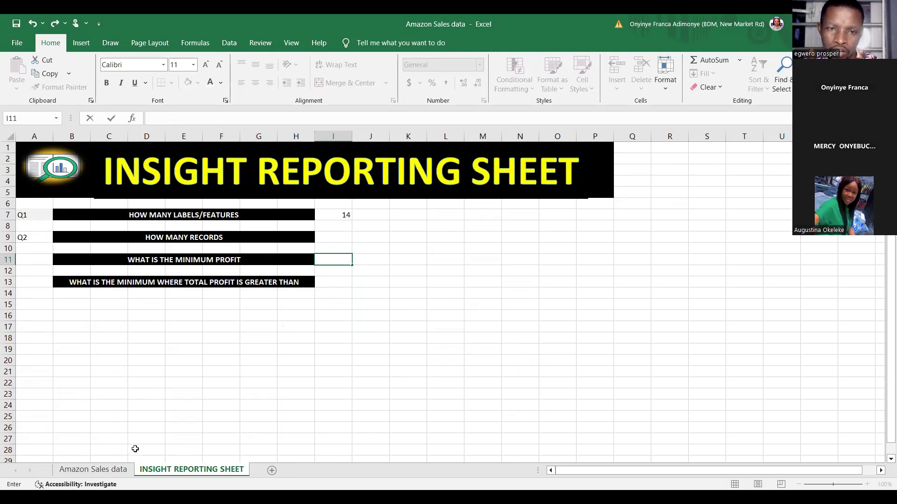
key(Escape)
Copy Total Profit cell N19 from the Amazon Sales data sheet into I11 beside the minimum profit question
key(ctrl+Page_Up)
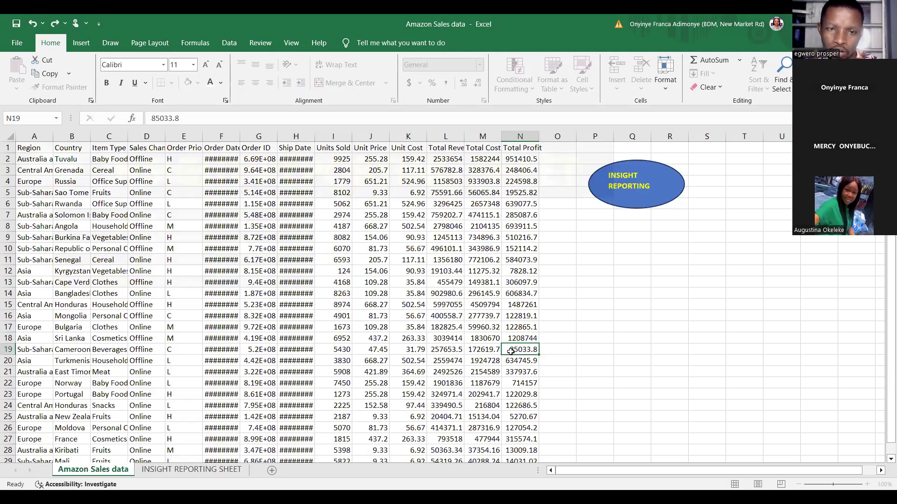
right_click(512, 350)
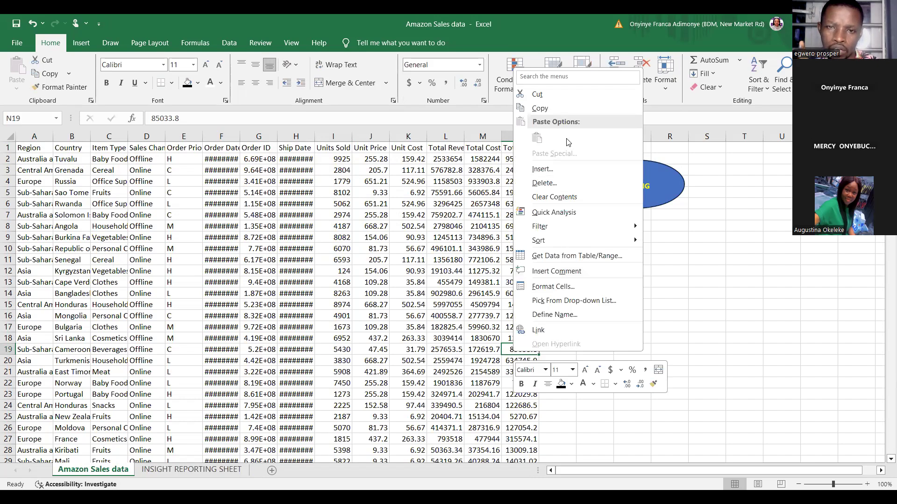
click(552, 108)
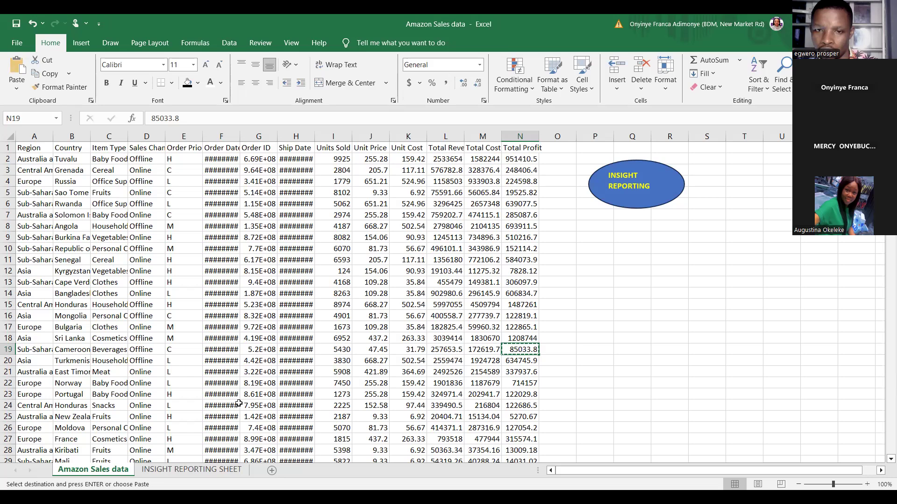
click(191, 469)
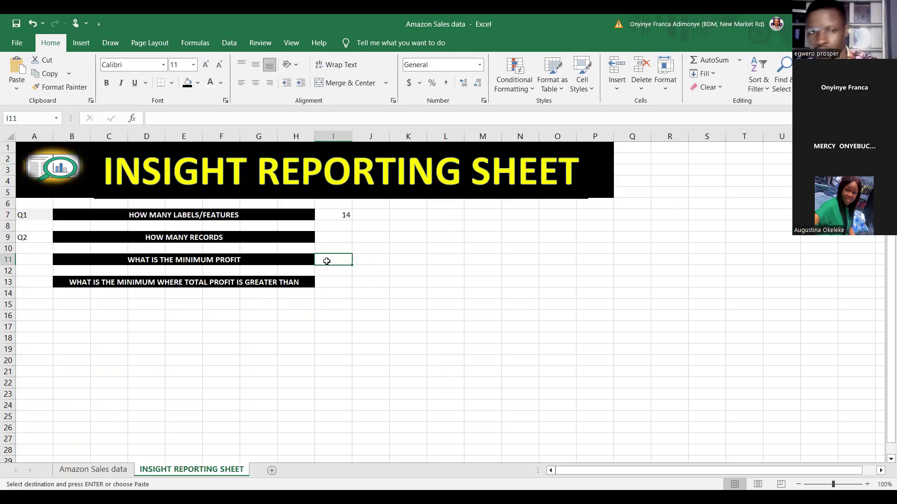
key(ctrl+v)
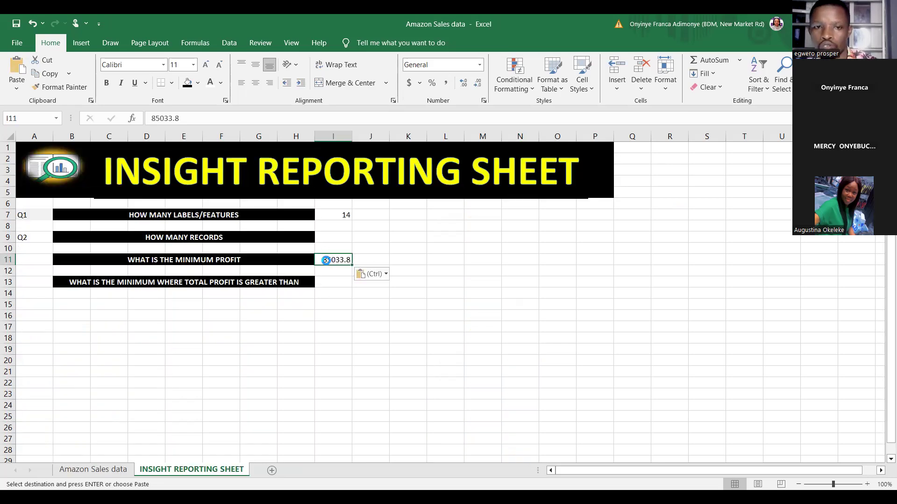
Start a MIN formula in J11 of the reporting sheet, in the minimum profit row
click(367, 258)
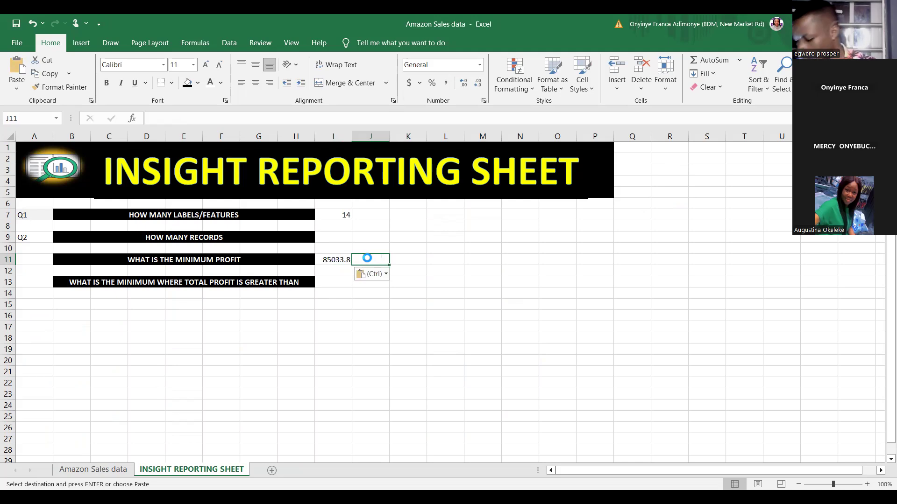
text(=)
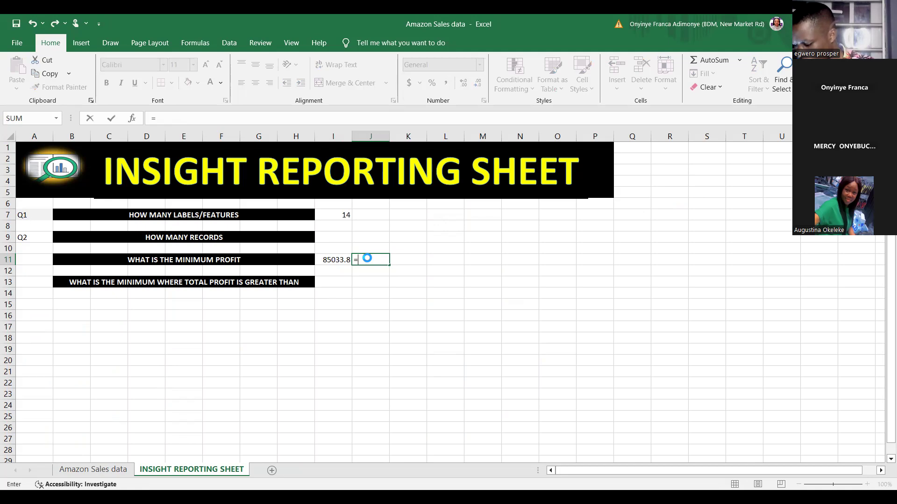
text(MIN)
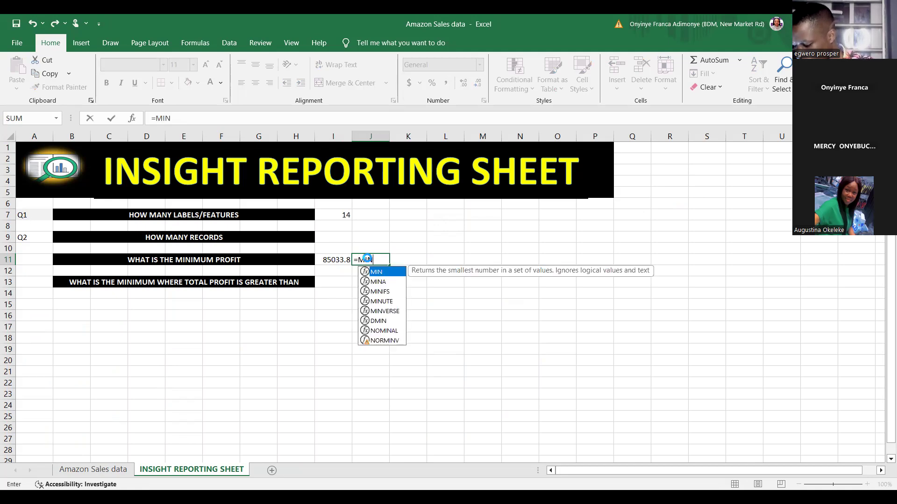
text(()
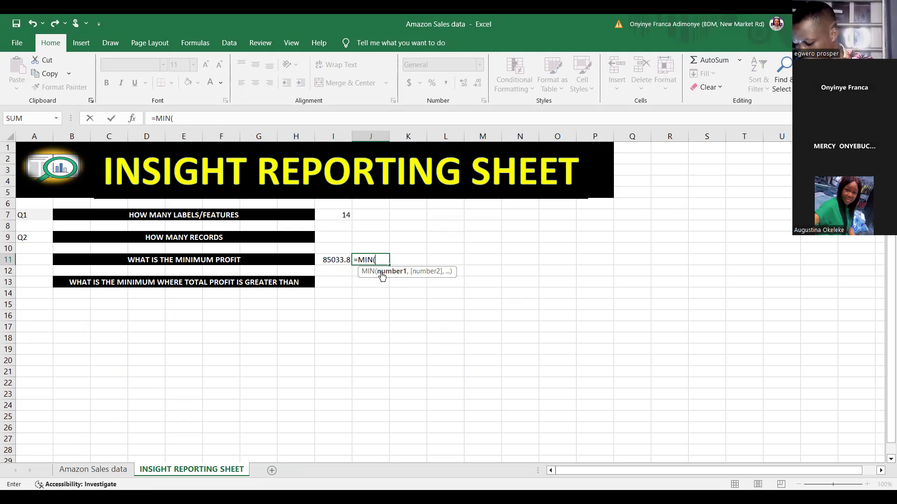
text(85)
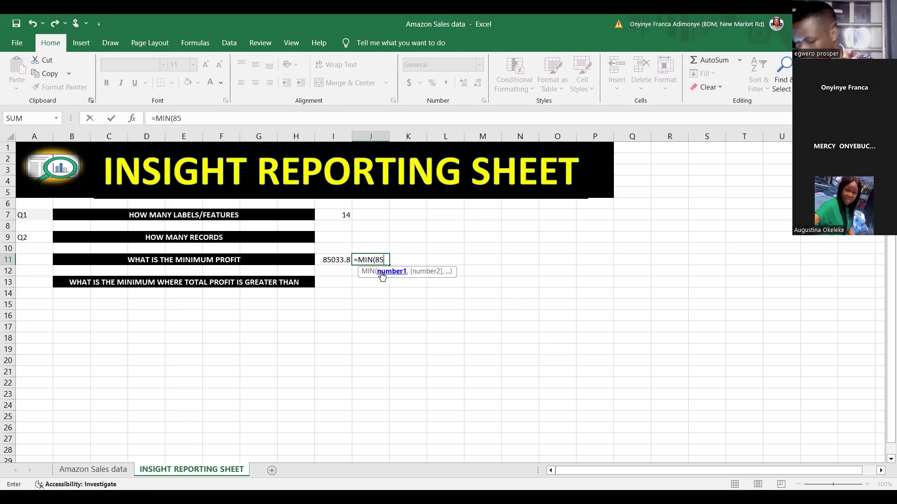
text(03)
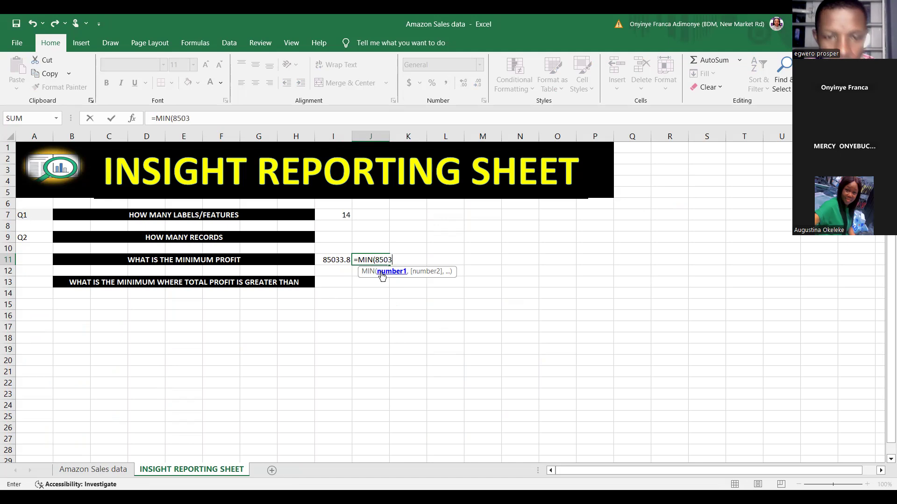
text(3.)
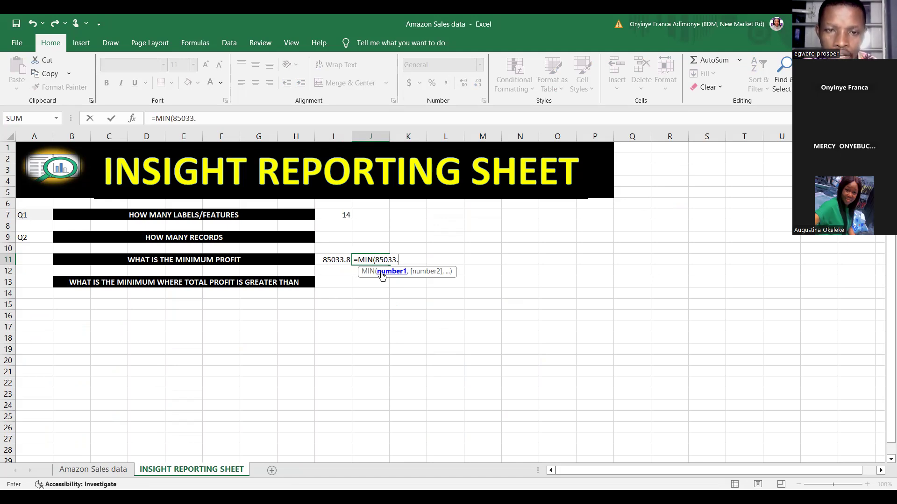
key(BackSpace)
key(BackSpace)
key(BackSpace)
key(BackSpace)
key(BackSpace)
key(BackSpace)
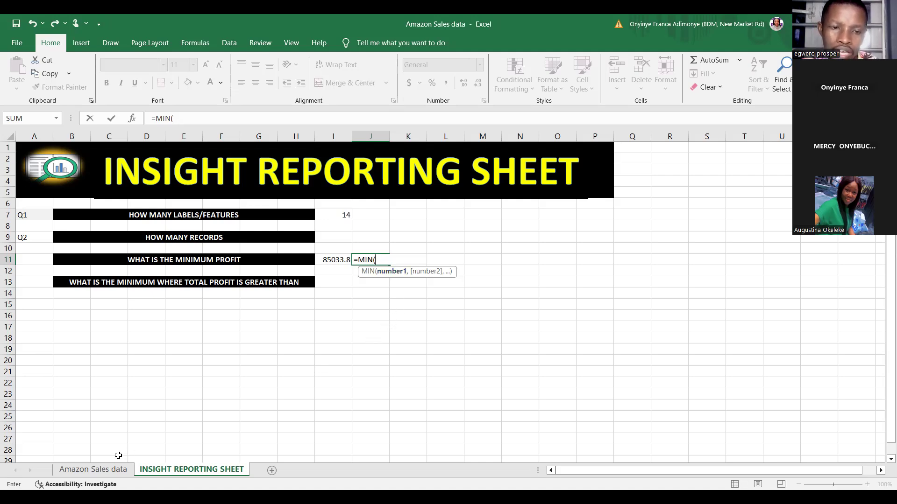
Complete the MIN formula with Total Profit range N2:N1048576 from the Amazon Sales data sheet and enter it
click(98, 471)
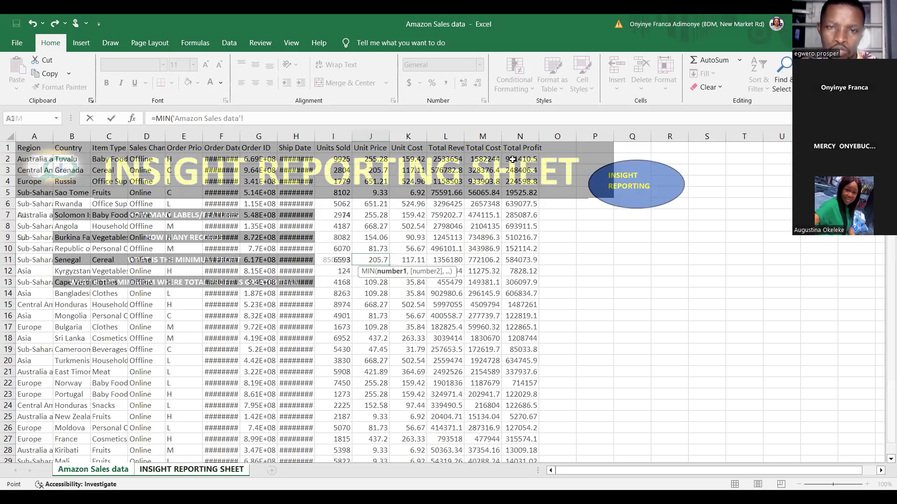
click(513, 159)
key(ctrl+shift+Down)
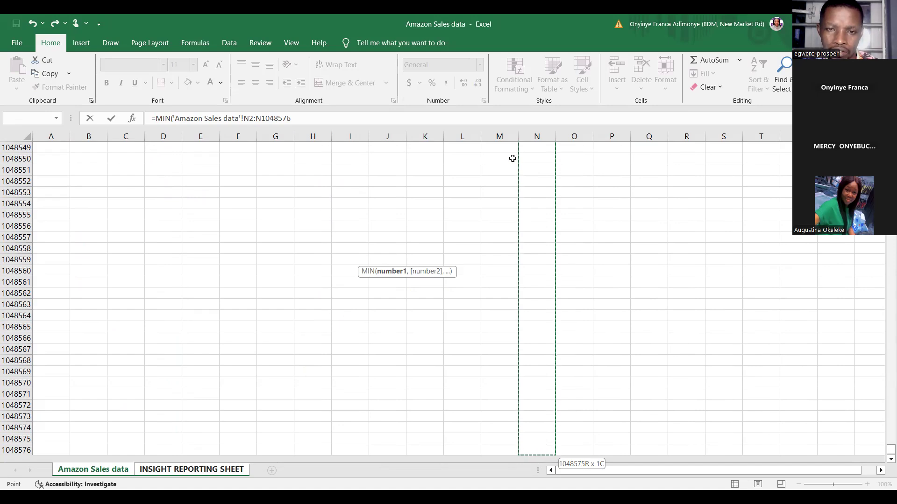
key(Return)
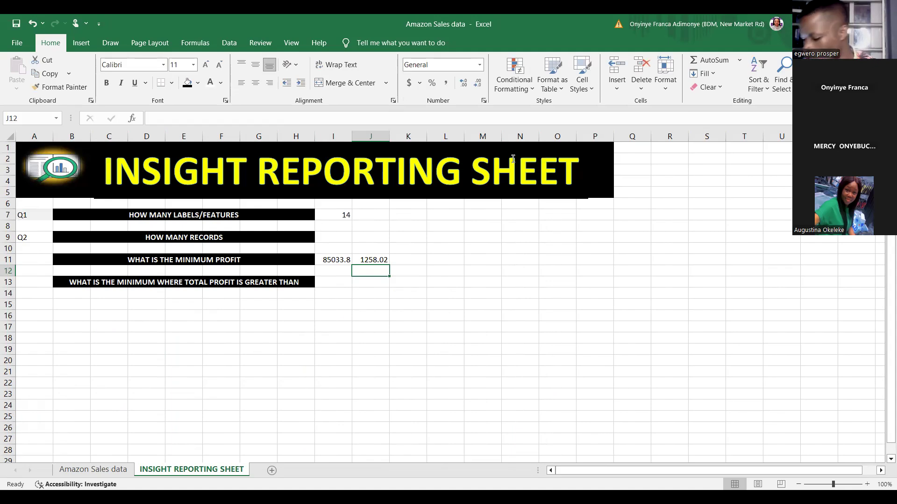
Move the Total Profit value from I11 to I13, beside the question about the minimum above a Total Profit threshold
click(335, 259)
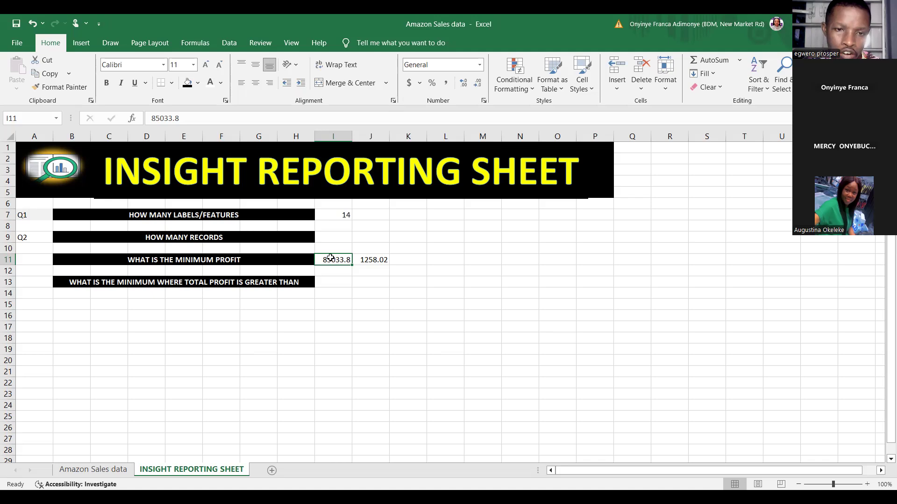
right_click(331, 258)
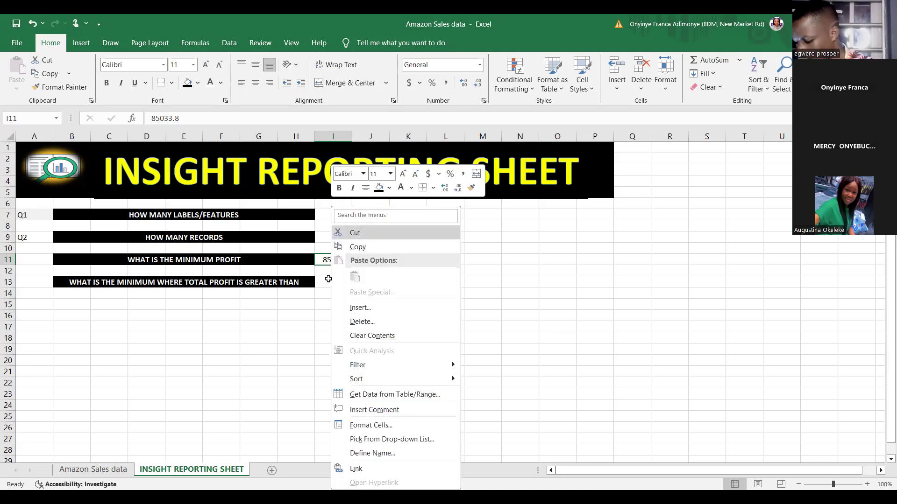
click(365, 234)
click(327, 281)
right_click(328, 283)
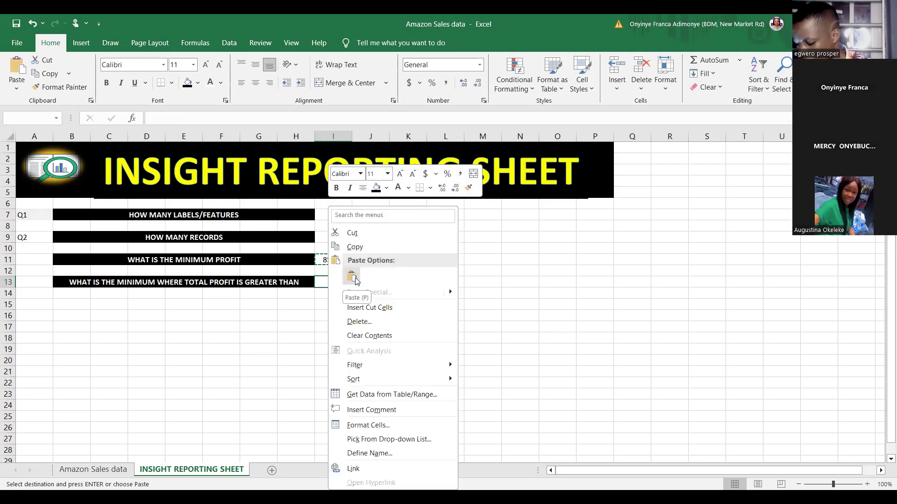
click(355, 279)
Start a formula in J13 with an IF function nested inside MIN
click(366, 285)
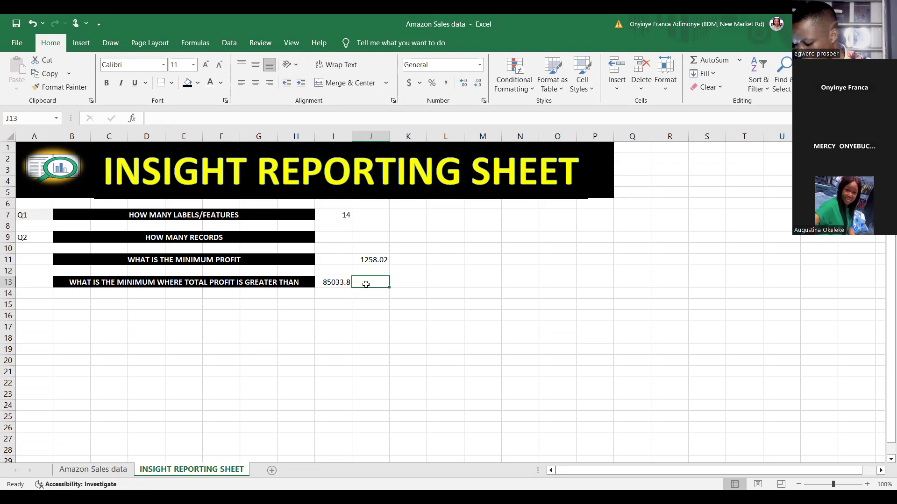
text(=)
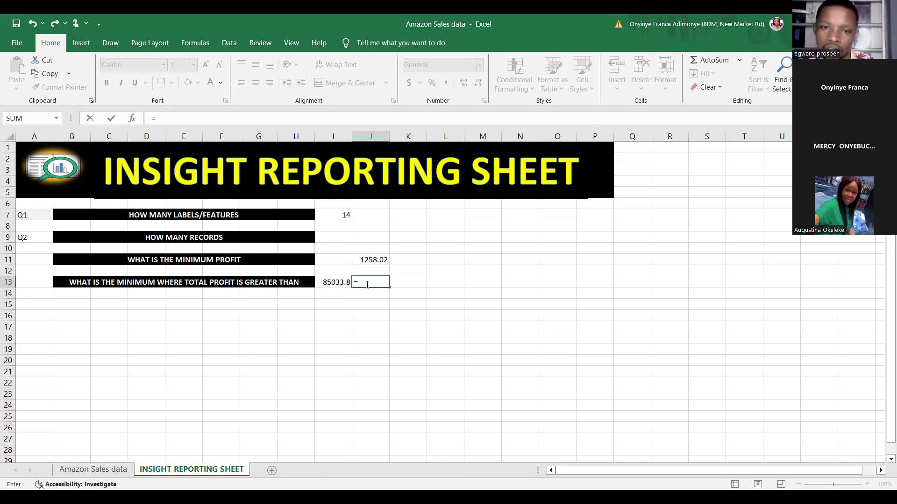
text(MIN)
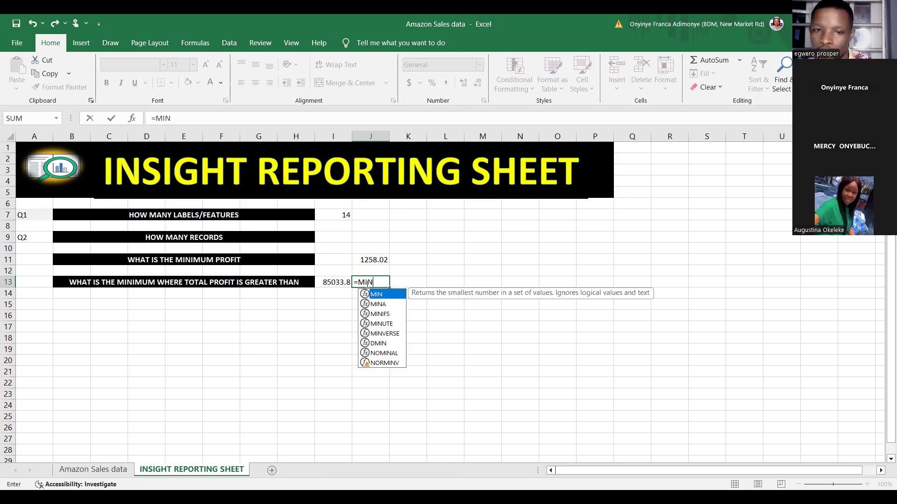
double_click(385, 295)
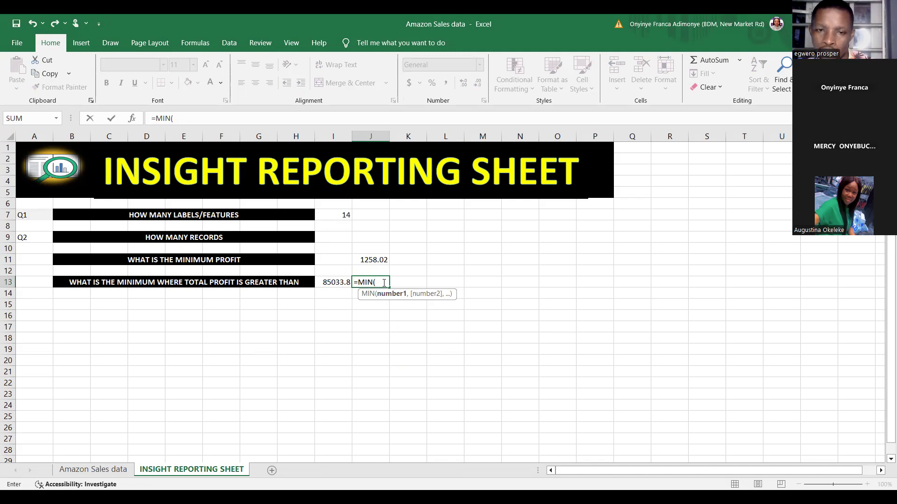
text(IF)
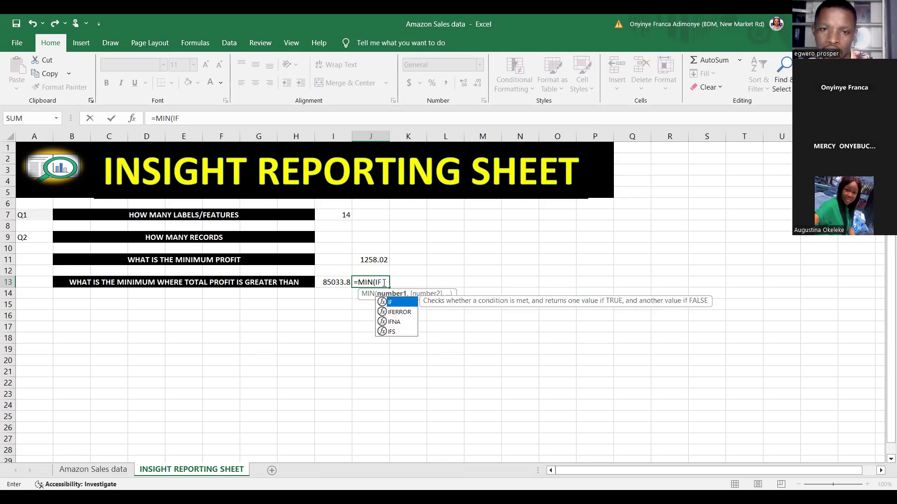
double_click(395, 303)
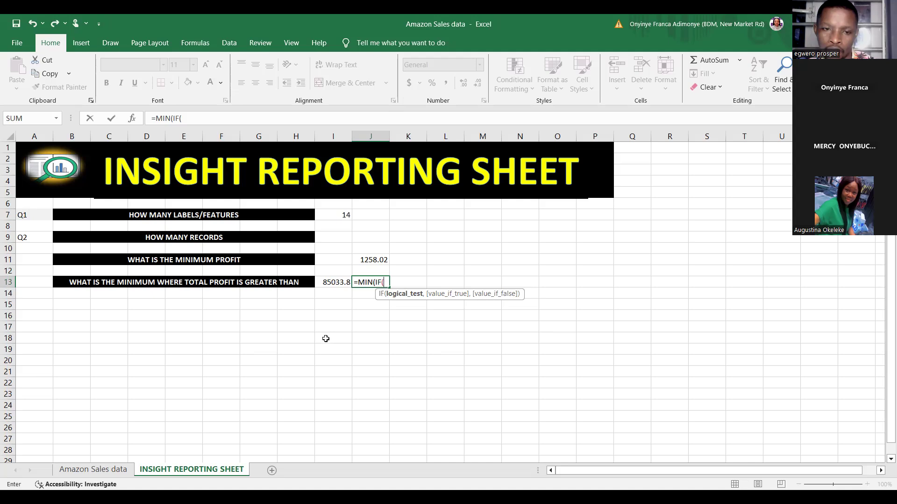
Reference Total Profit range N2:N1048576 on the Amazon Sales data sheet as the IF function's logical test range
click(92, 471)
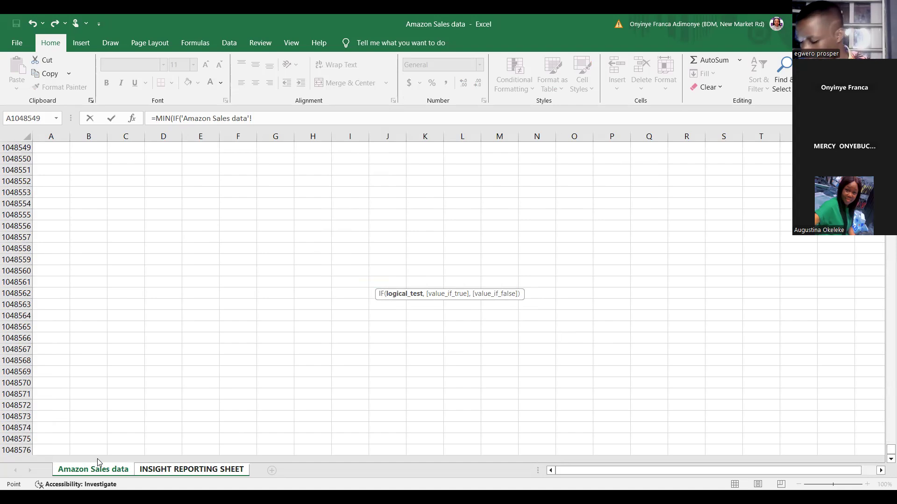
key(ctrl+shift+Up)
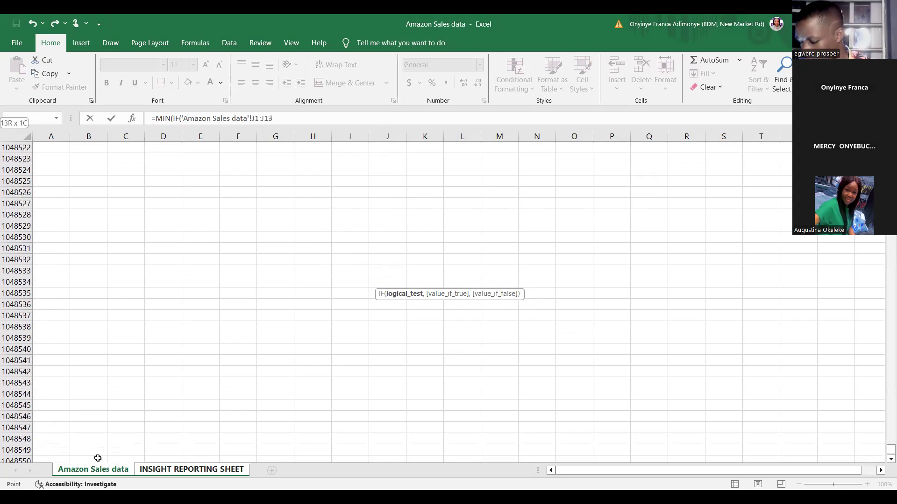
key(ctrl+shift+Home)
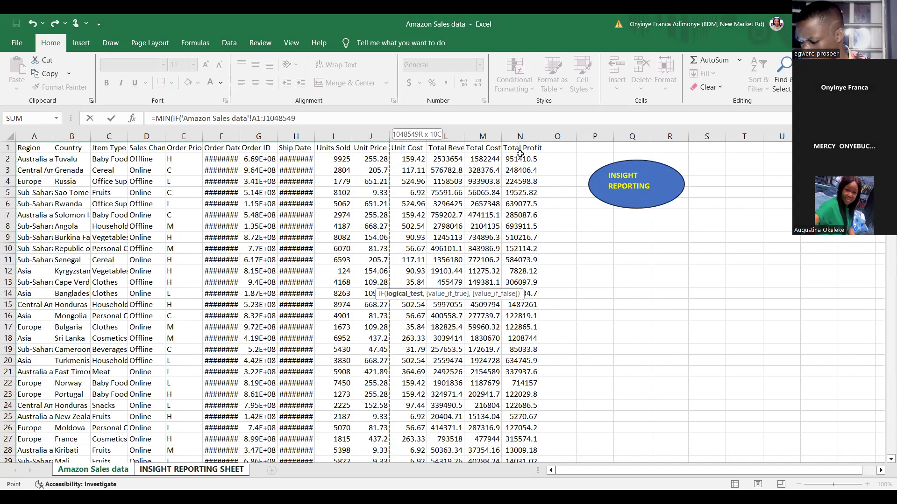
click(520, 155)
key(ctrl+shift+Down)
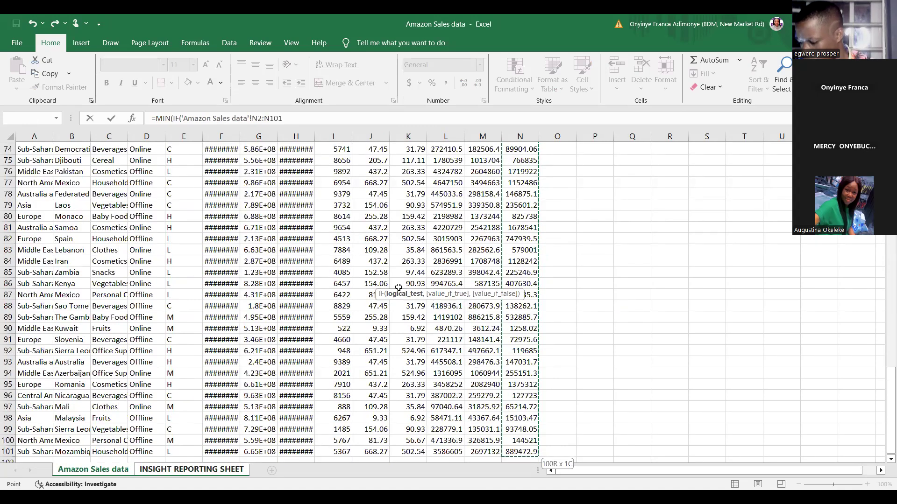
key(ctrl+shift+Down)
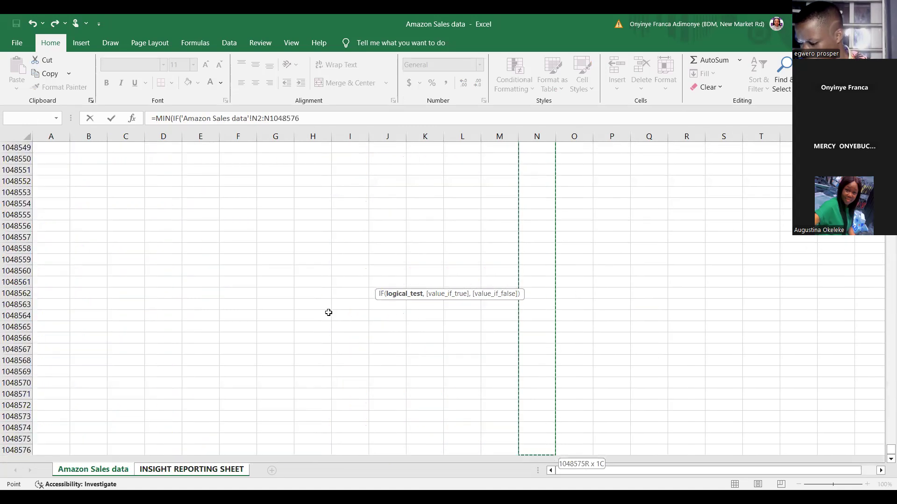
Extend the IF condition with >200000 and a comma to begin the value-if-true argument
click(299, 117)
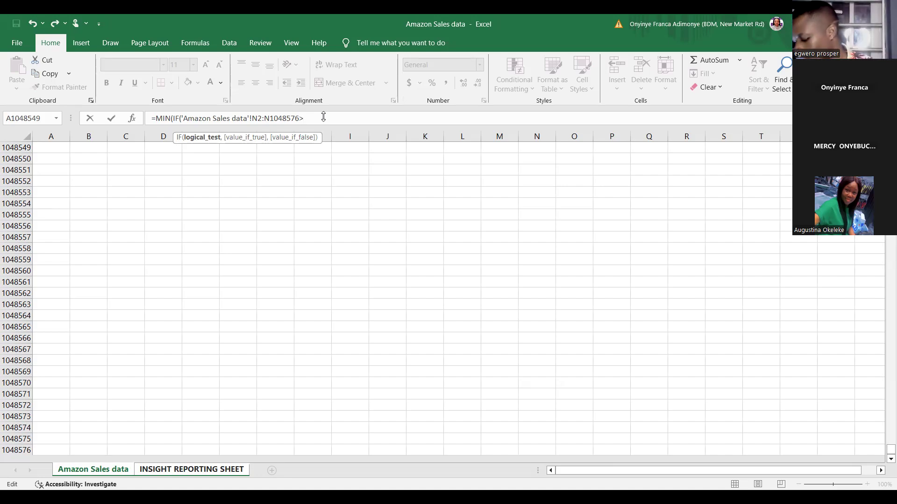
text(2)
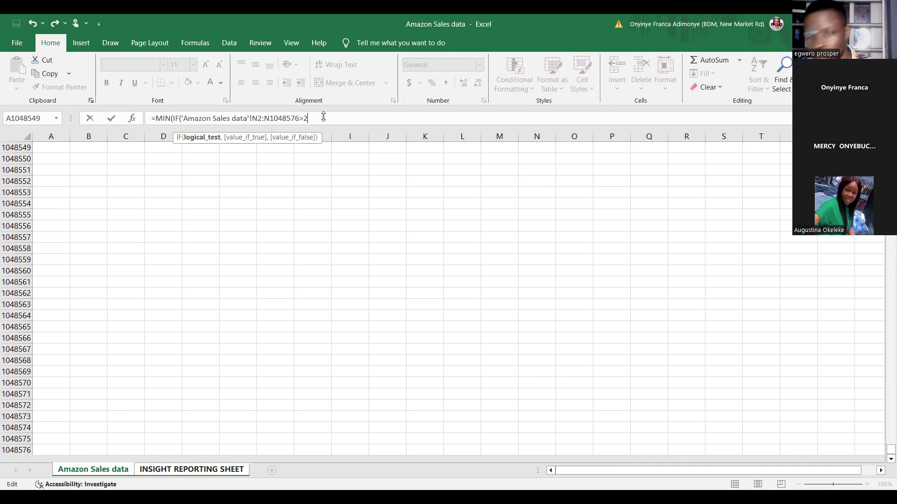
text(00000)
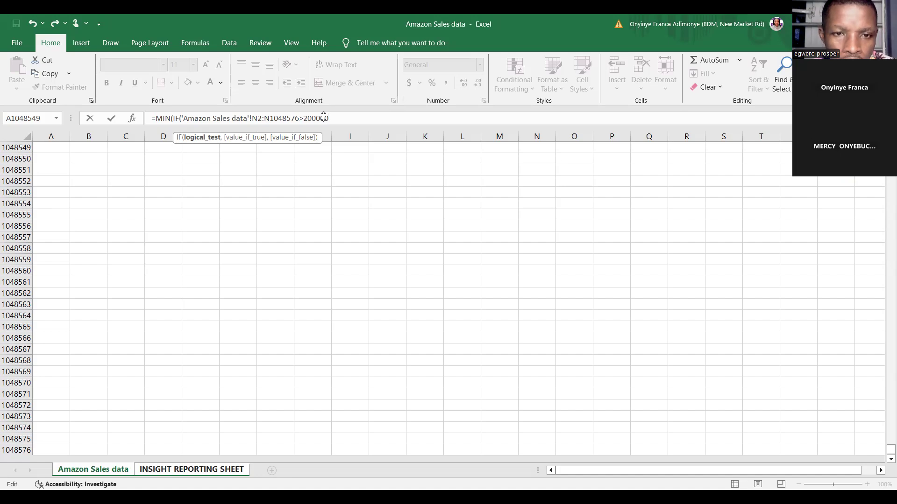
text(,)
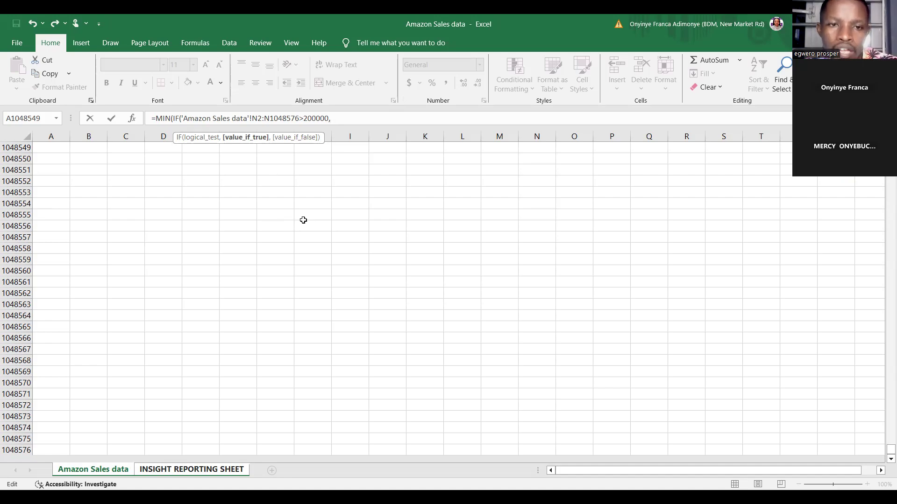
key(ctrl+a)
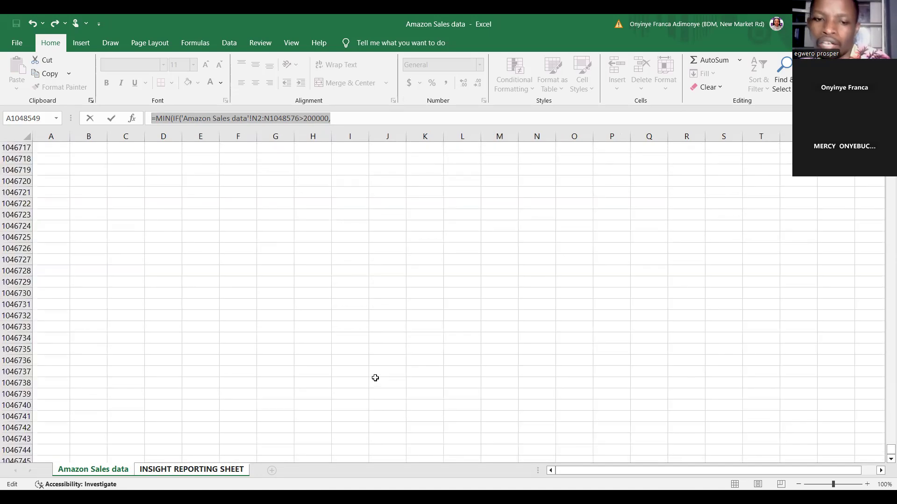
scroll(376, 378, up, 10)
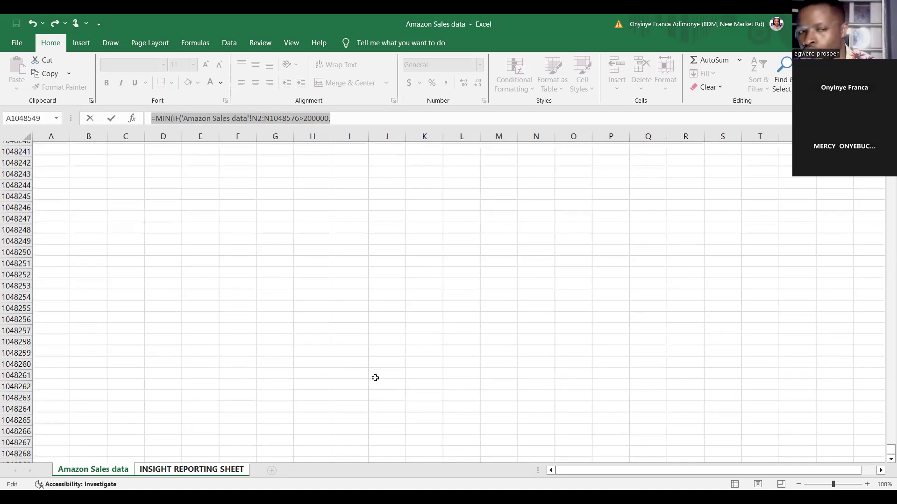
scroll(375, 378, right, 8)
scroll(376, 378, right, 1)
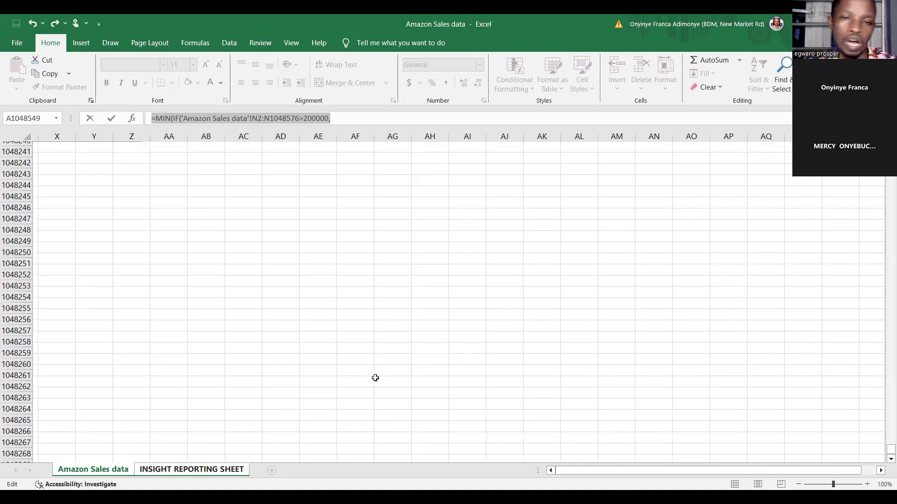
scroll(376, 378, up, 20)
scroll(375, 378, left, 8)
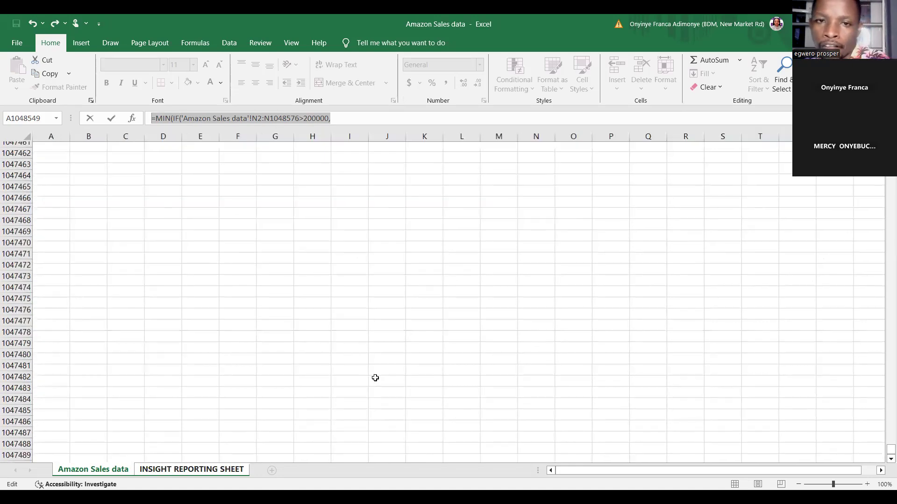
scroll(375, 378, up, 5)
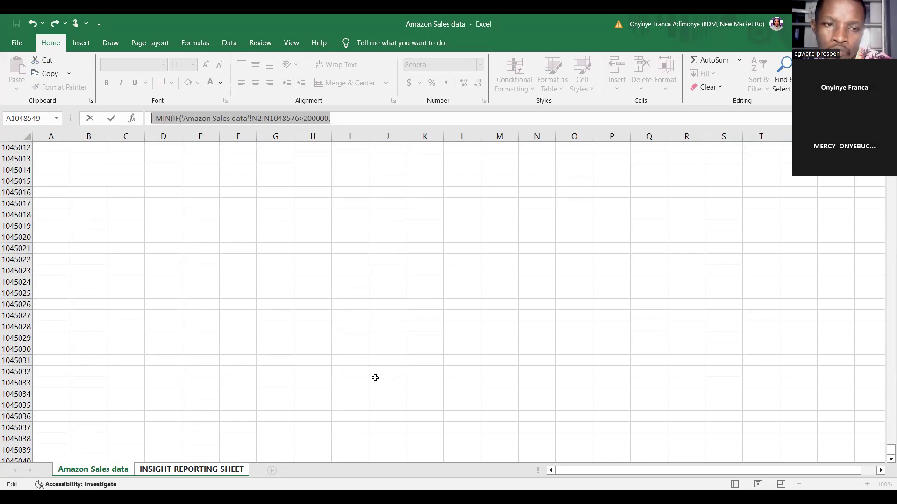
click(375, 378)
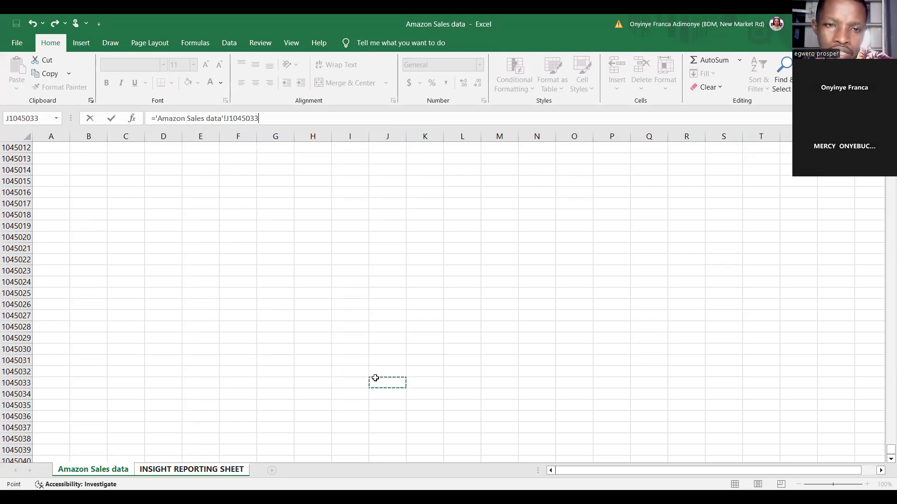
key(ctrl+shift+Up)
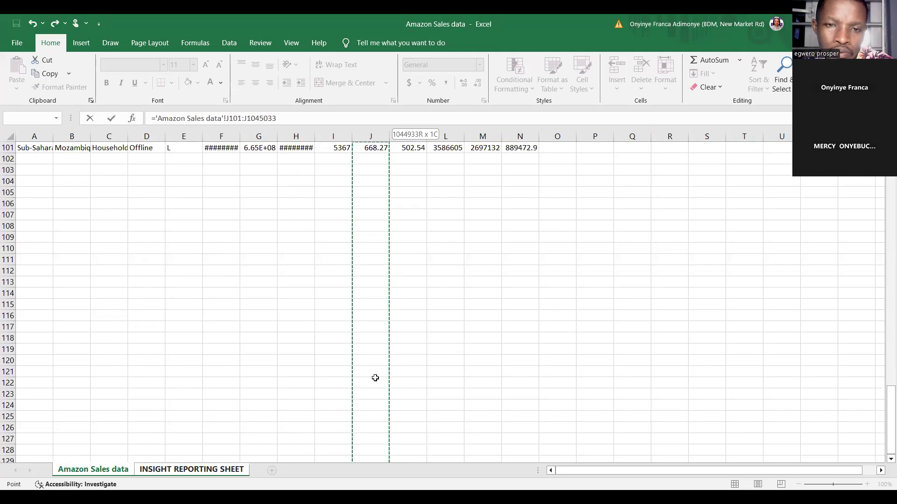
key(ctrl+shift+Up)
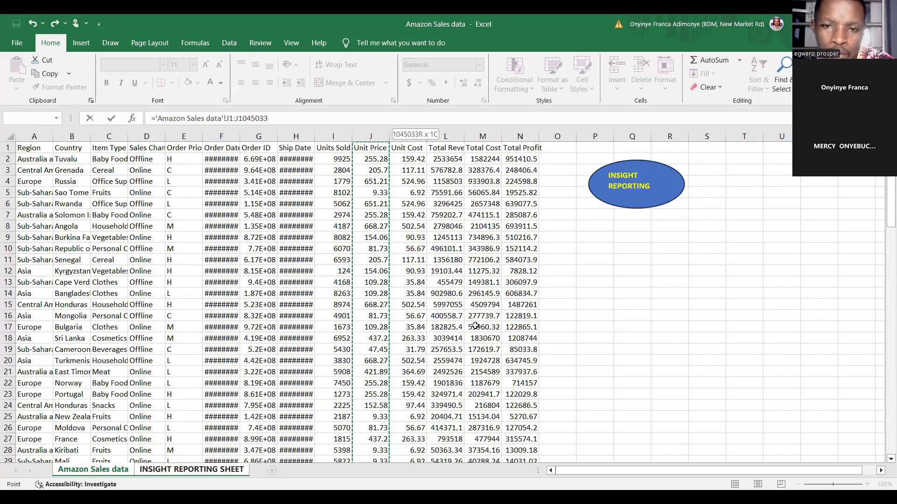
click(521, 160)
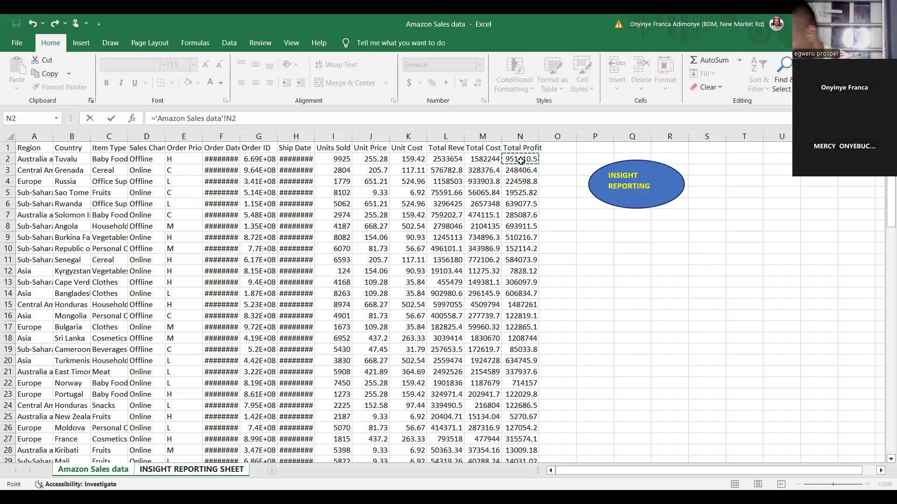
Return to the INSIGHT REPORTING SHEET and clear the unfinished formula from J13
click(177, 471)
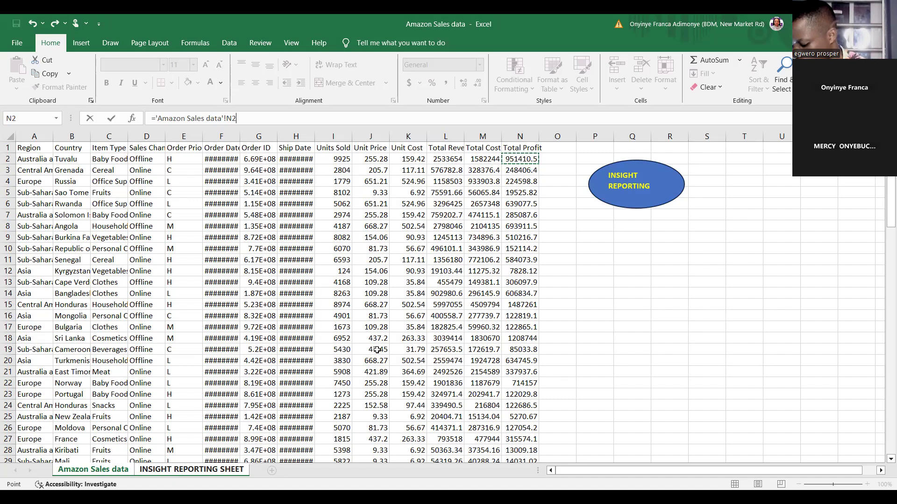
click(370, 282)
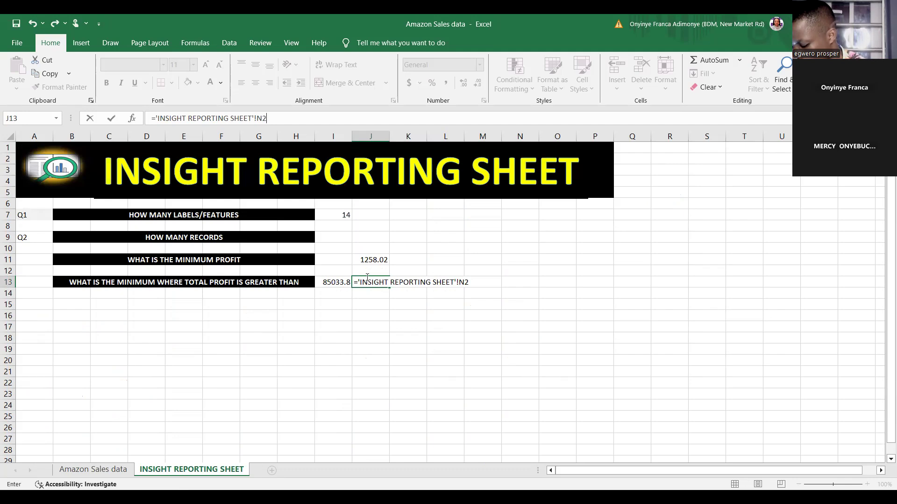
drag(358, 282, 498, 267)
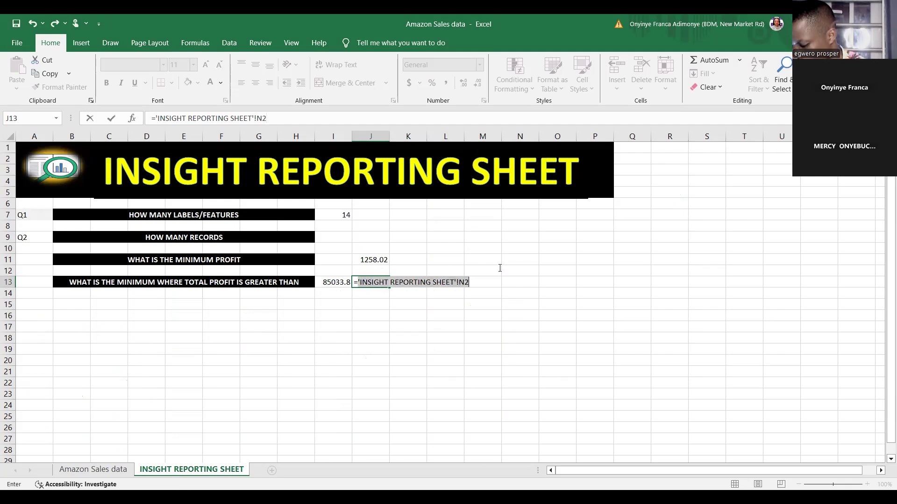
key(BackSpace)
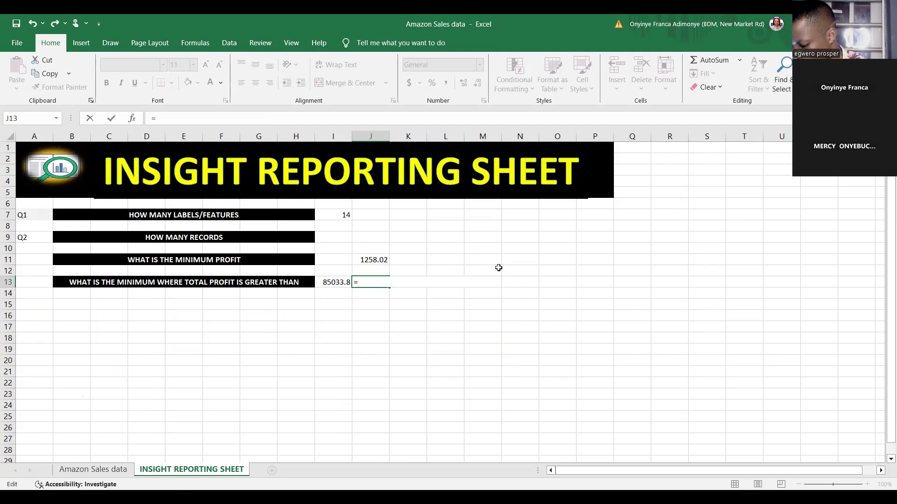
key(BackSpace)
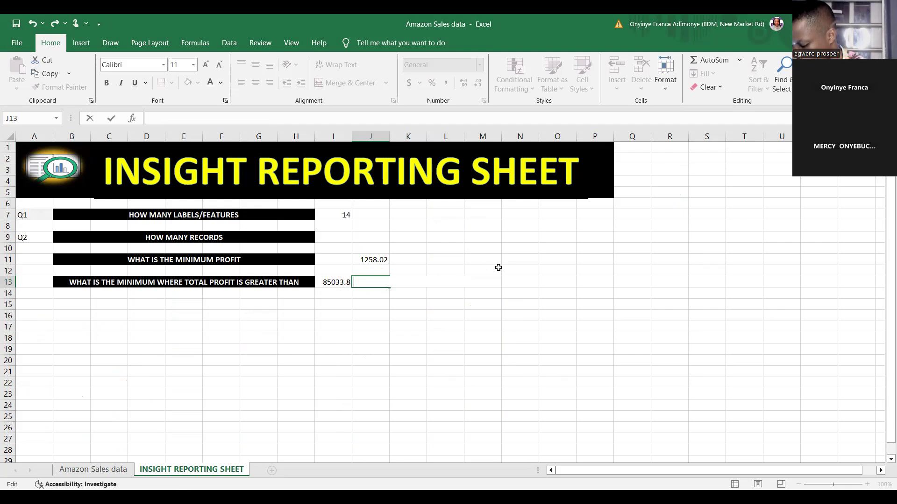
Start a formula in J13 with an IF function nested inside MID
text(=)
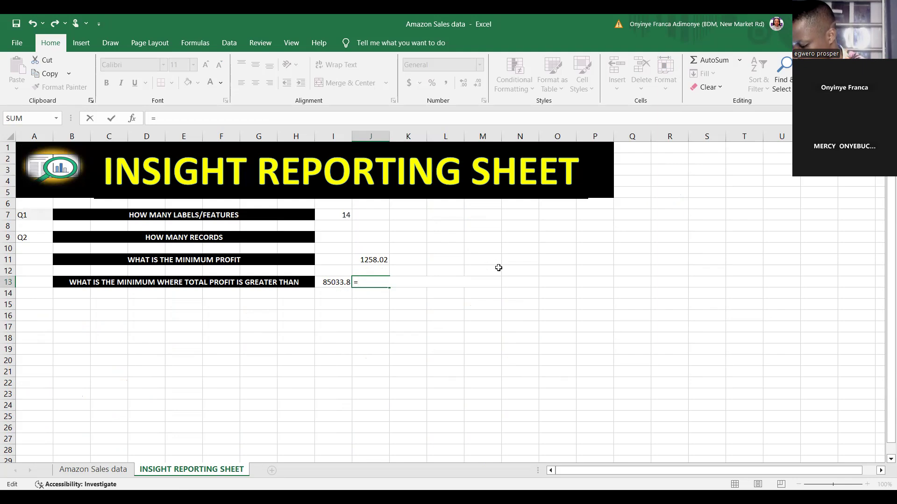
text(MI)
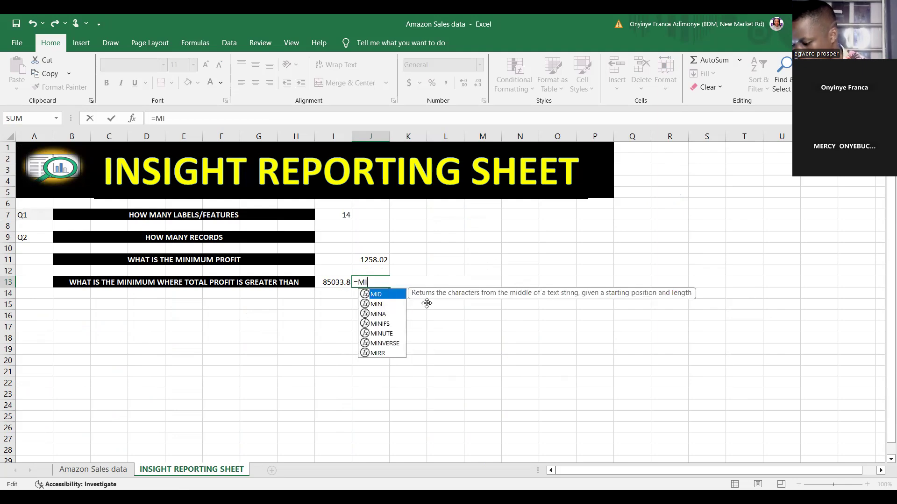
double_click(390, 295)
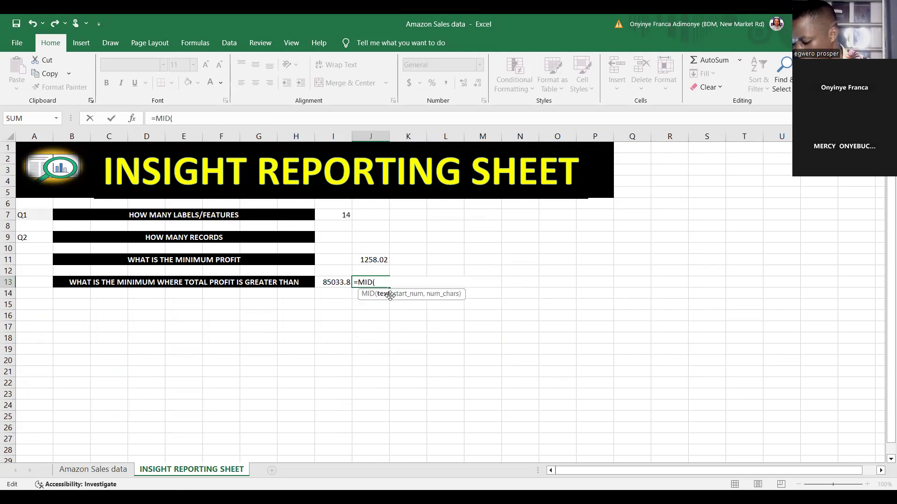
text(IF)
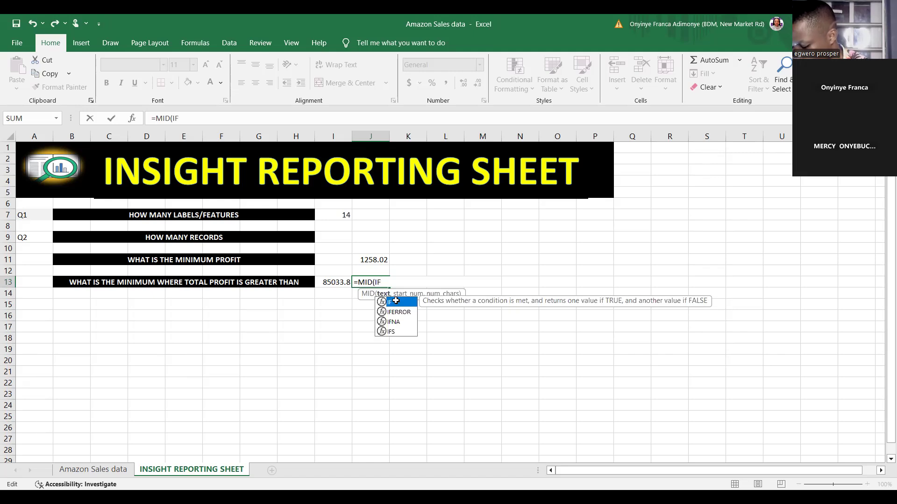
double_click(396, 301)
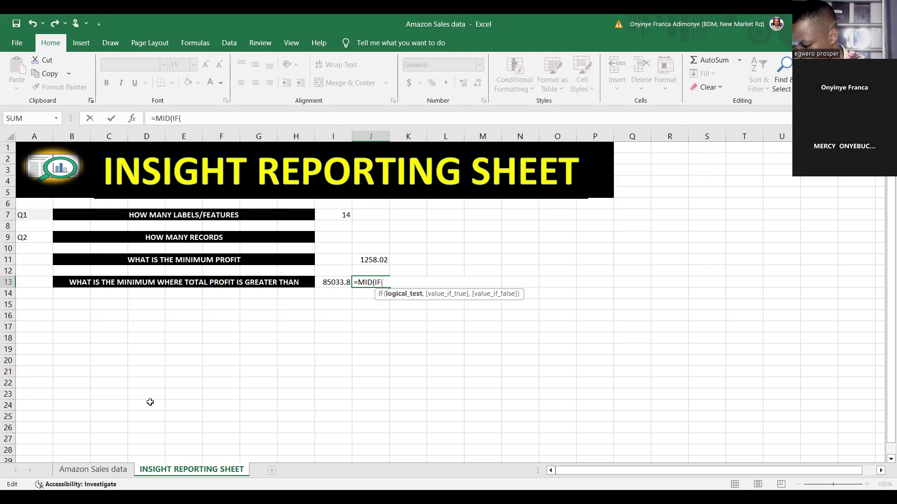
Reference Total Profit range N2:N1048576 on the Amazon Sales data sheet as the logical test range of the IF inside MID
click(85, 473)
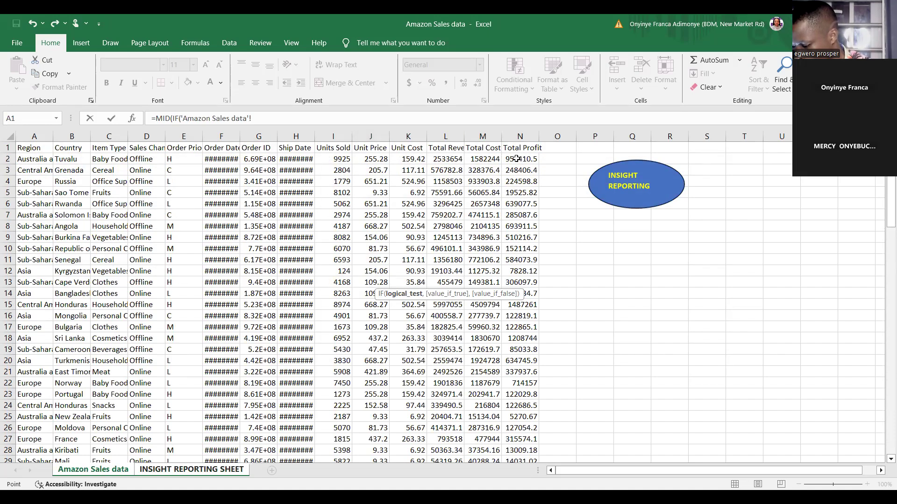
click(517, 159)
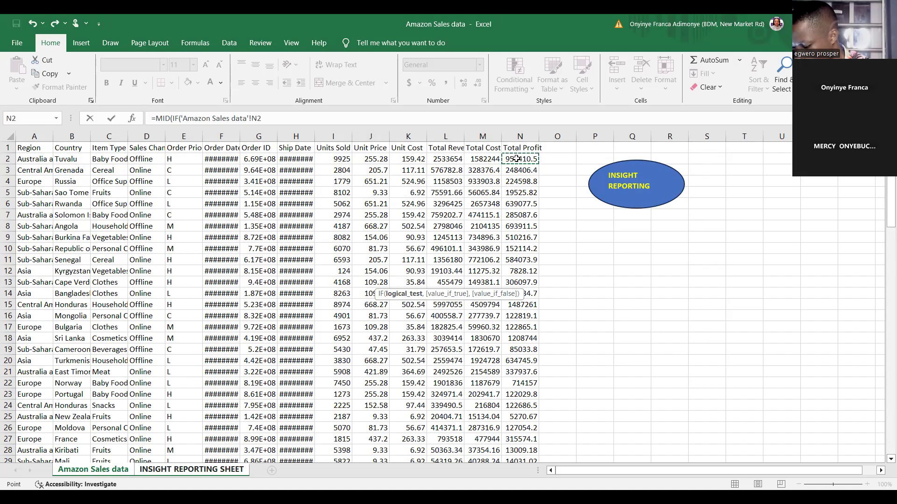
key(ctrl+shift+Down)
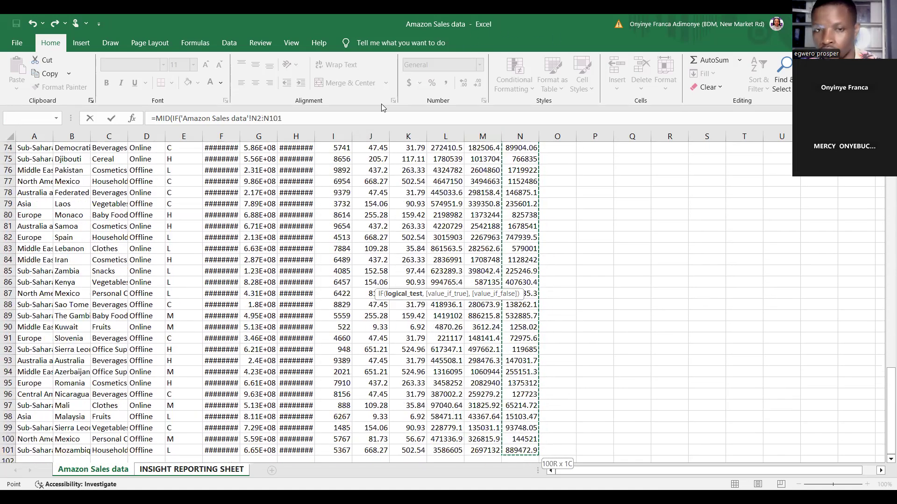
key(ctrl+shift+Down)
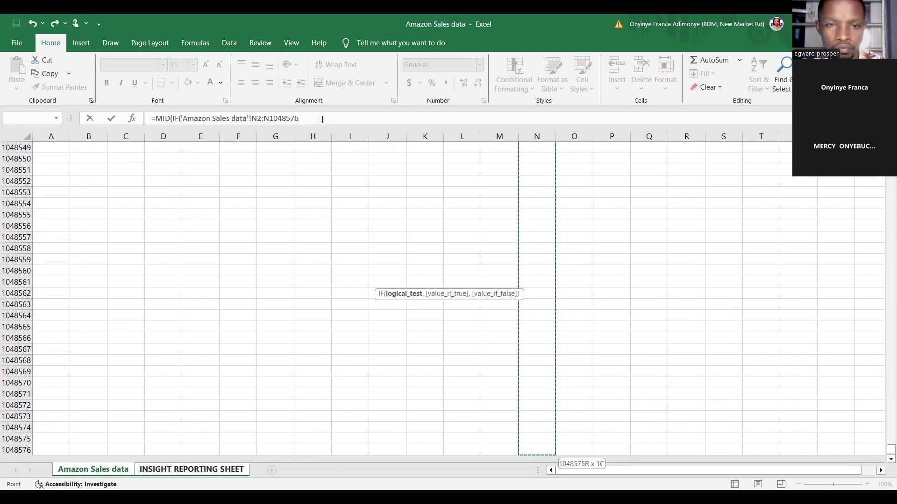
Extend the IF condition with >85033.8 and a comma to begin the value-if-true argument
click(323, 119)
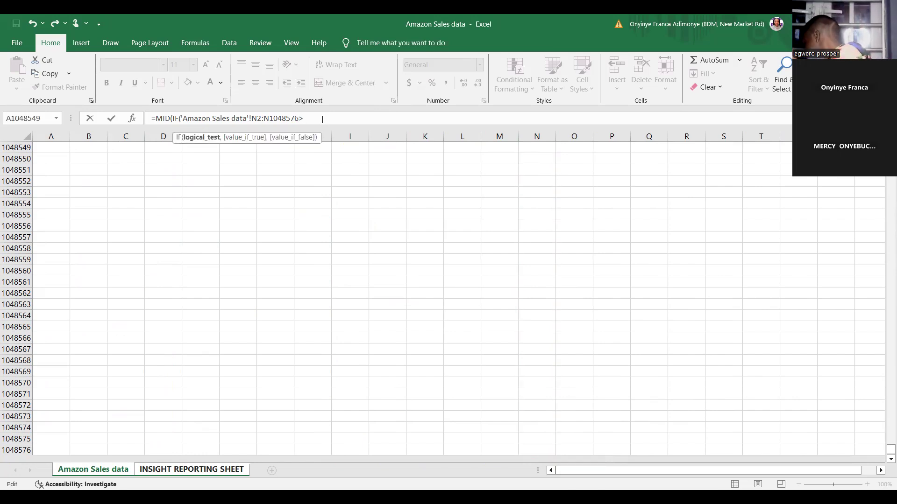
text(>850)
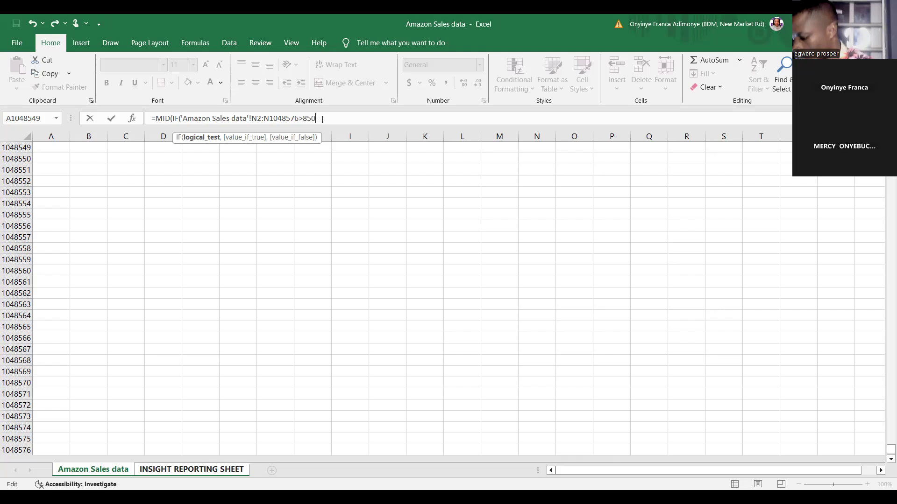
text(3,8)
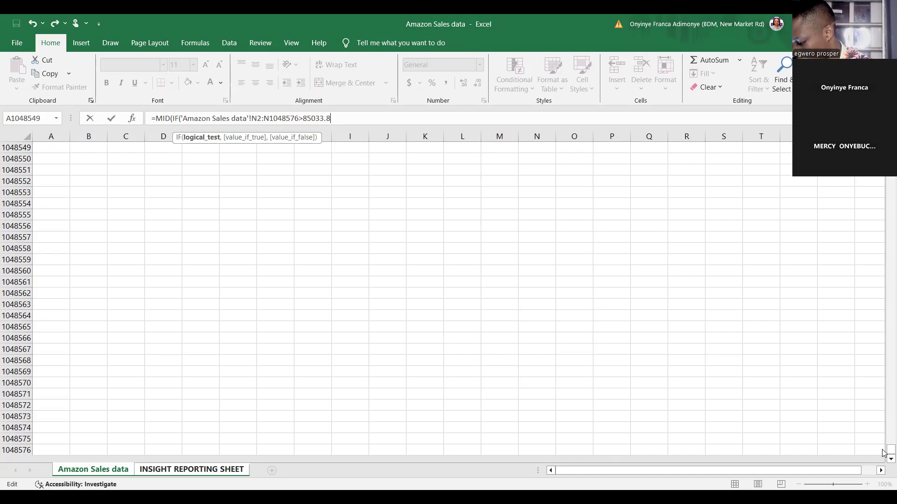
drag(884, 451, 884, 287)
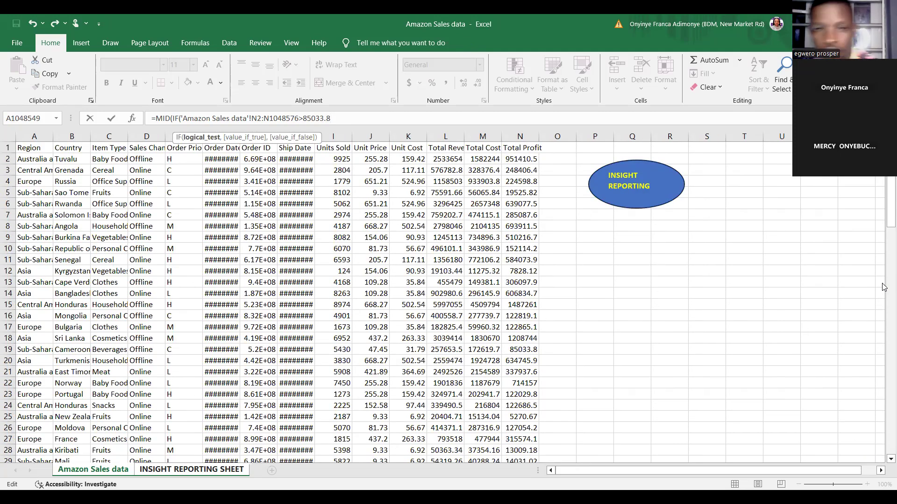
text(,)
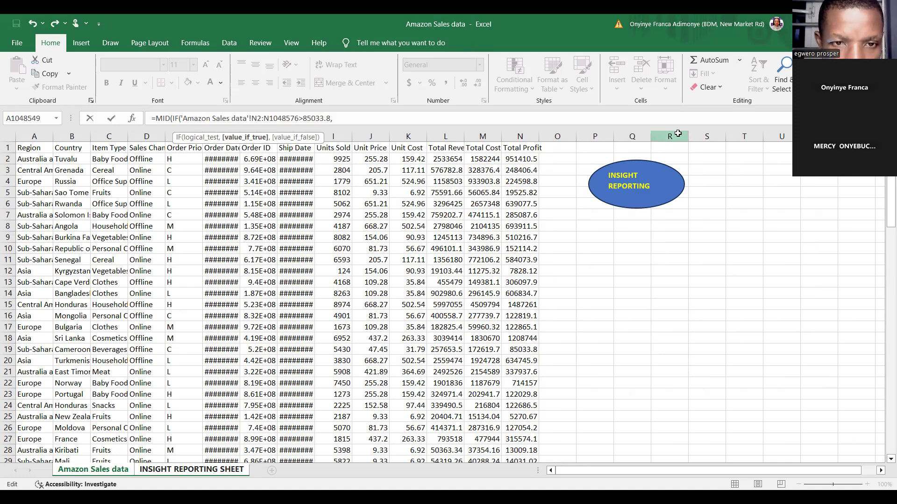
Reference Total Profit range N2:N1048576 as the value-if-true argument, close both parentheses and try to enter the MID(IF) formula
click(519, 158)
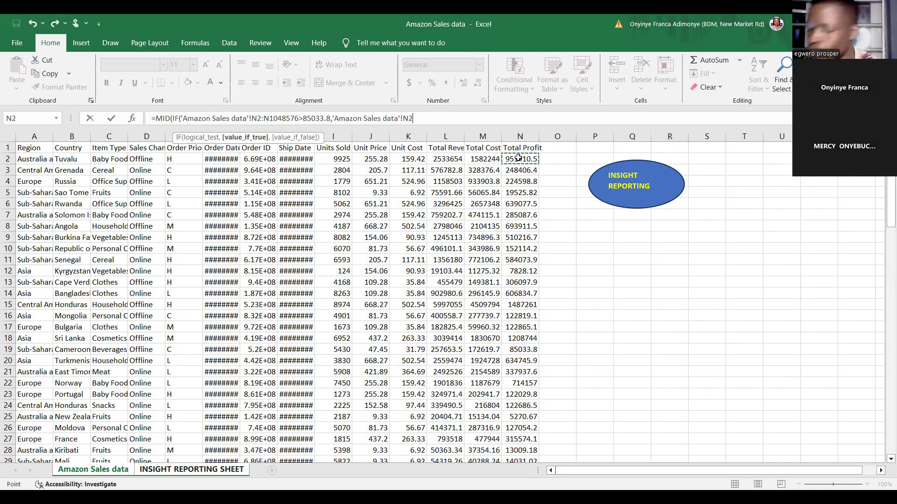
key(ctrl+shift+Down)
key(ctrl+shift+Down)
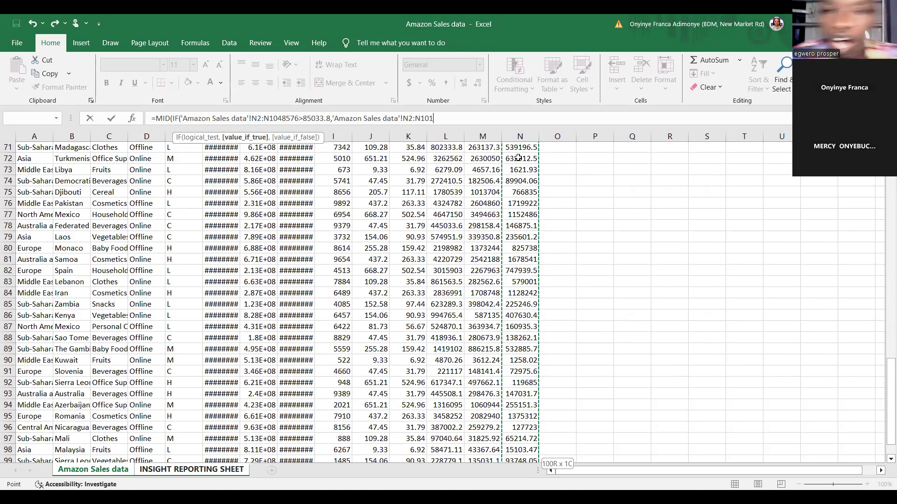
key(ctrl+shift+Down)
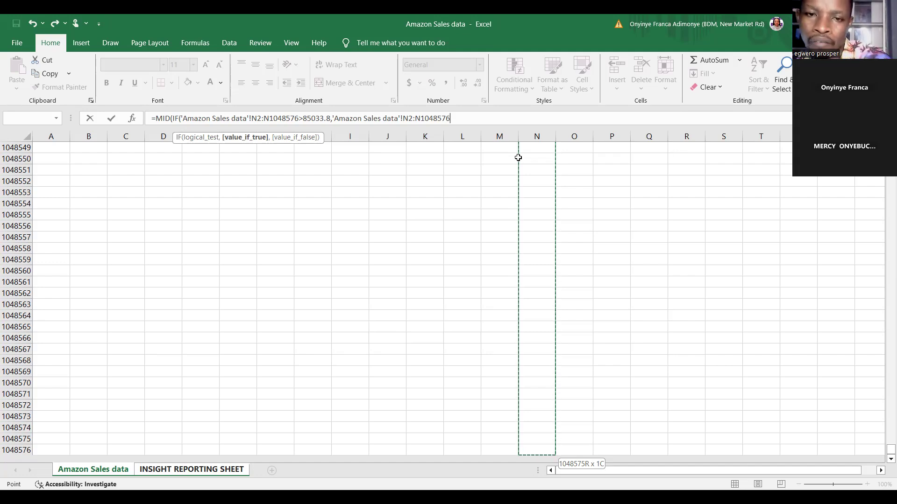
text()))
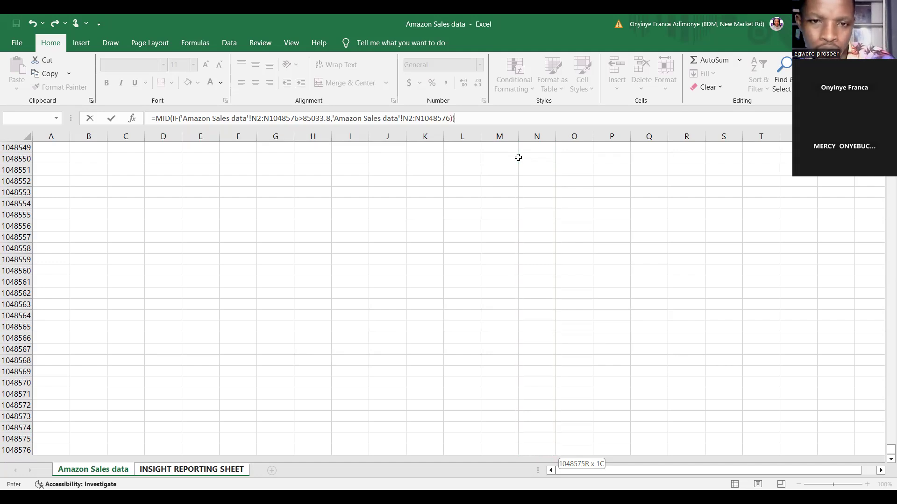
key(Return)
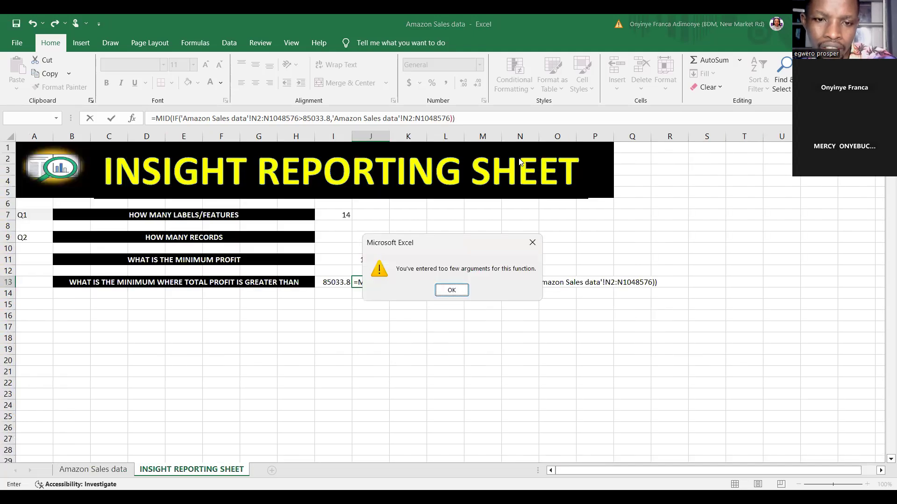
Dismiss the error message and delete the entire MID(IF) formula from J13
click(451, 291)
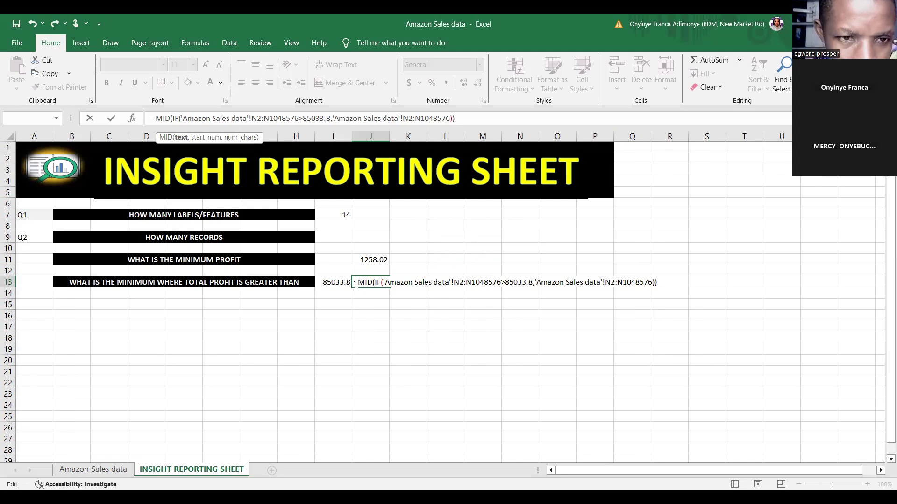
drag(356, 283, 704, 281)
key(BackSpace)
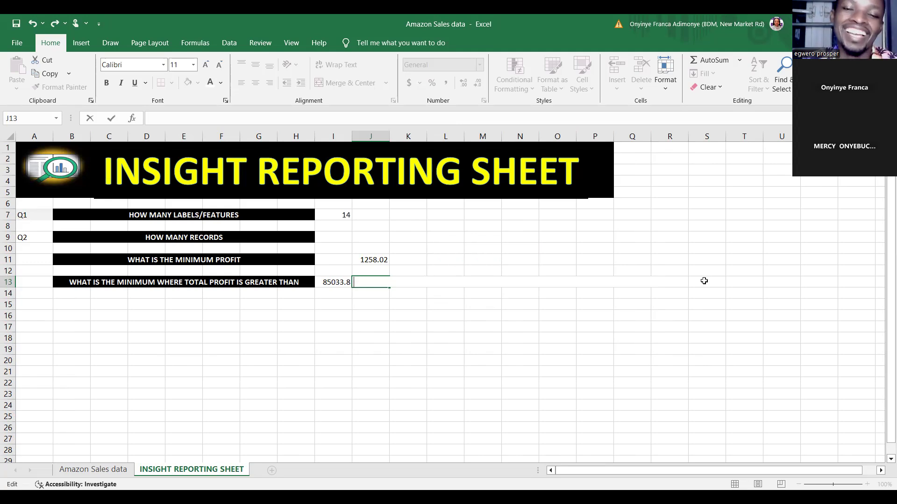
Start a MIN formula with a nested IF function in cell J13 of the insight reporting sheet
text(=)
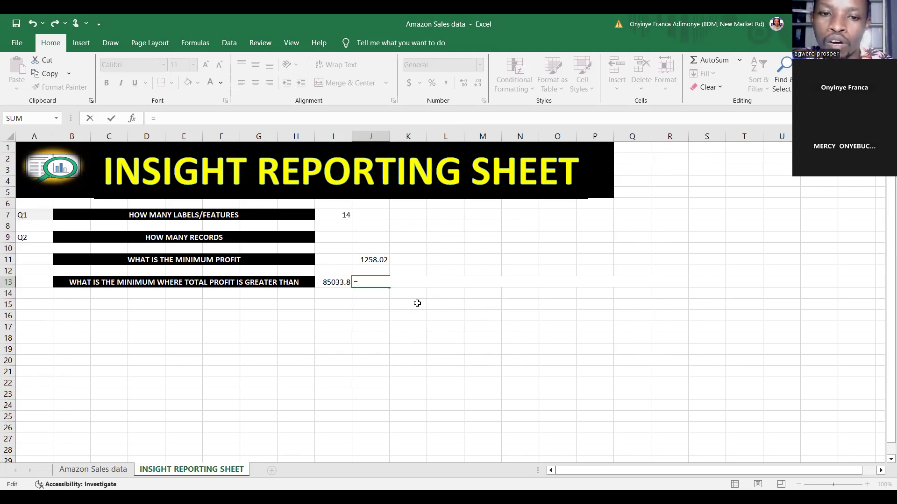
text(MIN)
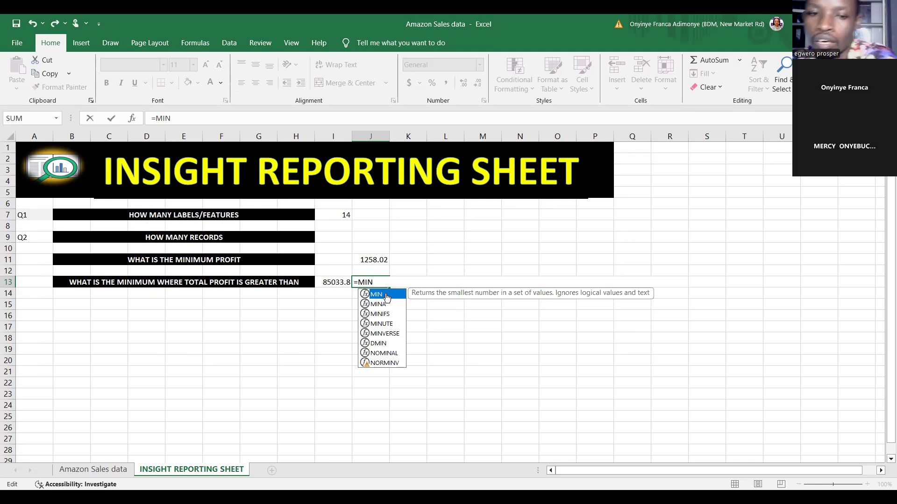
double_click(386, 298)
text(IF)
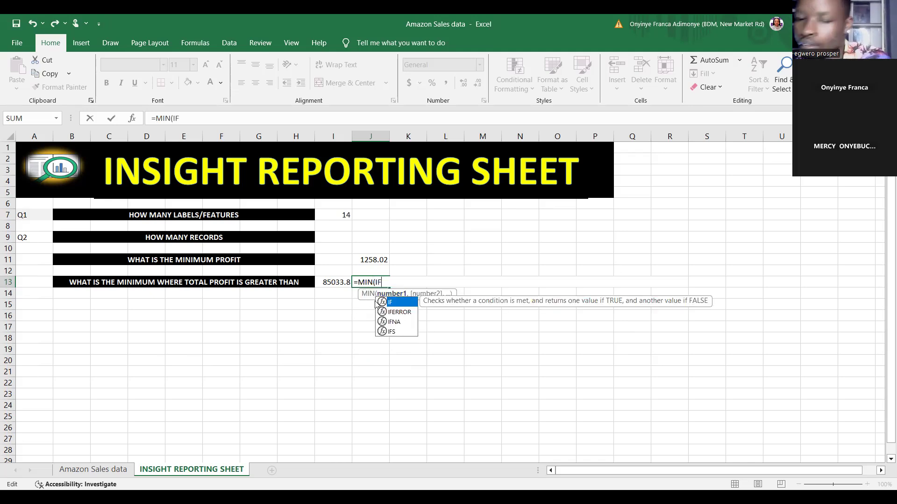
text(('Amazon Sales data'!)
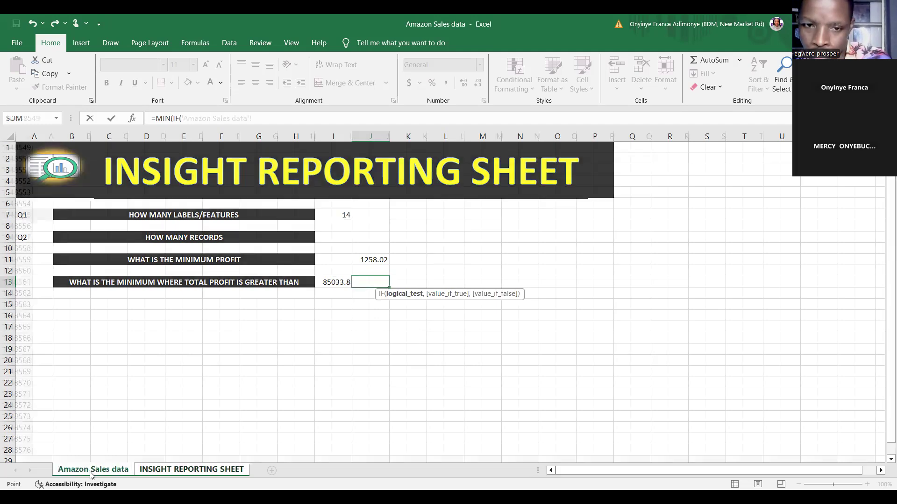
Reference Total Profit range N2:N1048576 on the Amazon Sales data sheet as the logical test range of the IF inside MIN
click(90, 471)
drag(887, 452, 889, 201)
click(514, 159)
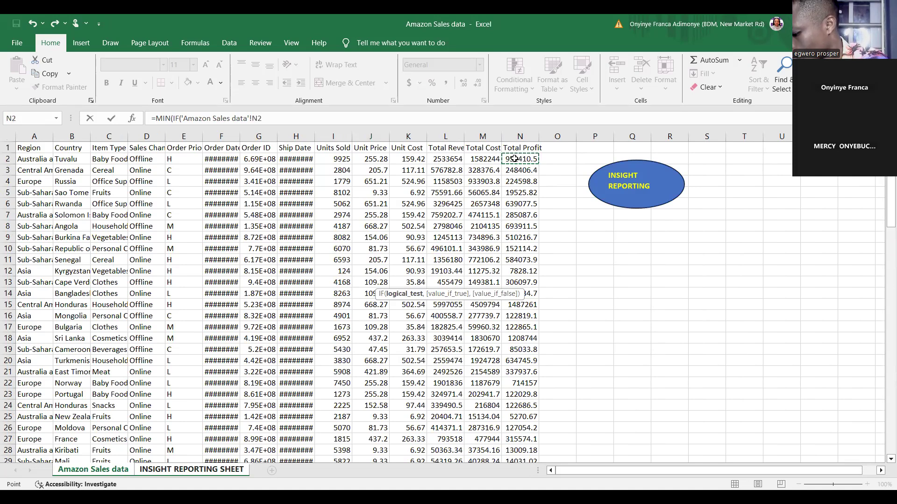
key(ctrl+shift+Down)
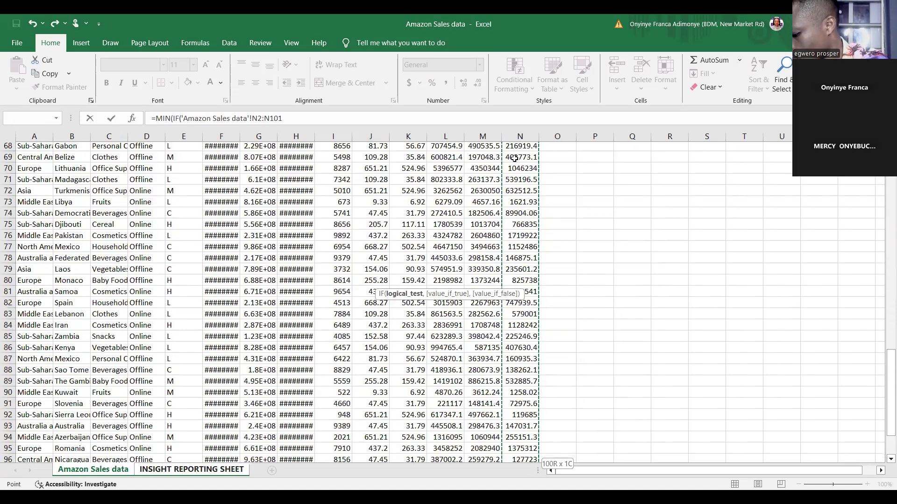
key(ctrl+shift+Down)
click(306, 119)
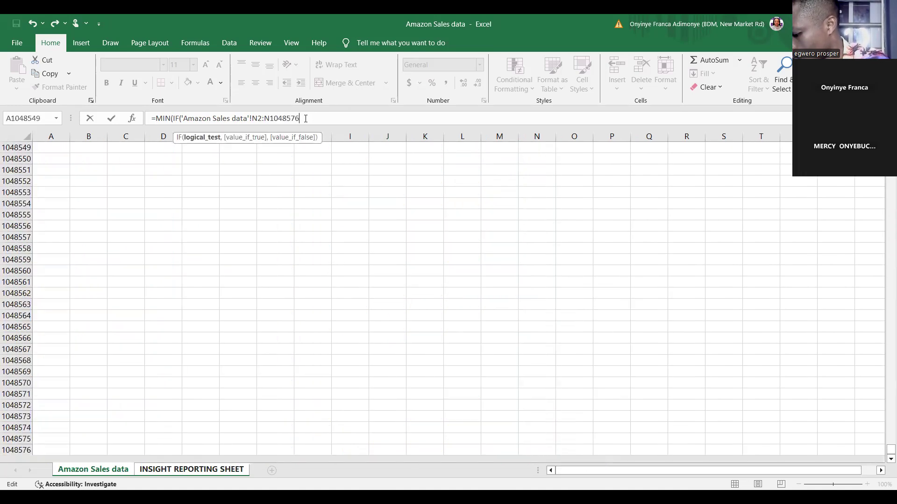
Complete the IF logical test with >85033.8 and a comma to open the value-if-true argument
text(>)
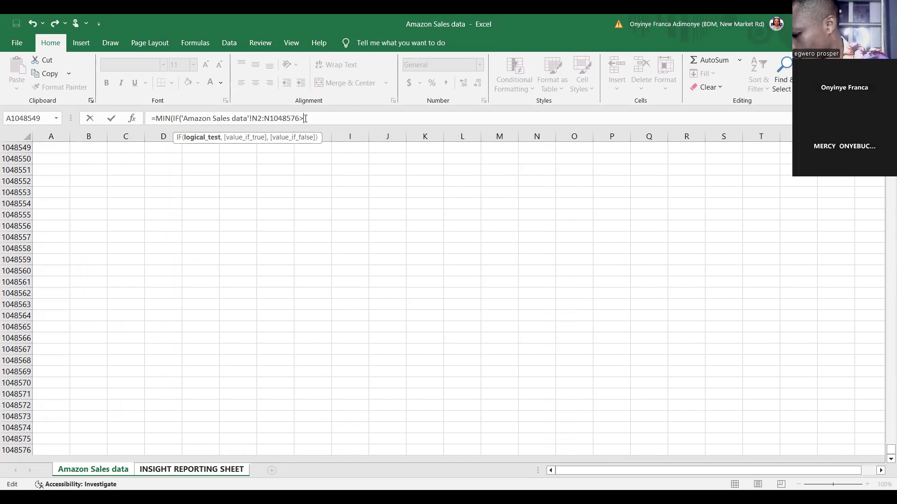
text(85033.8)
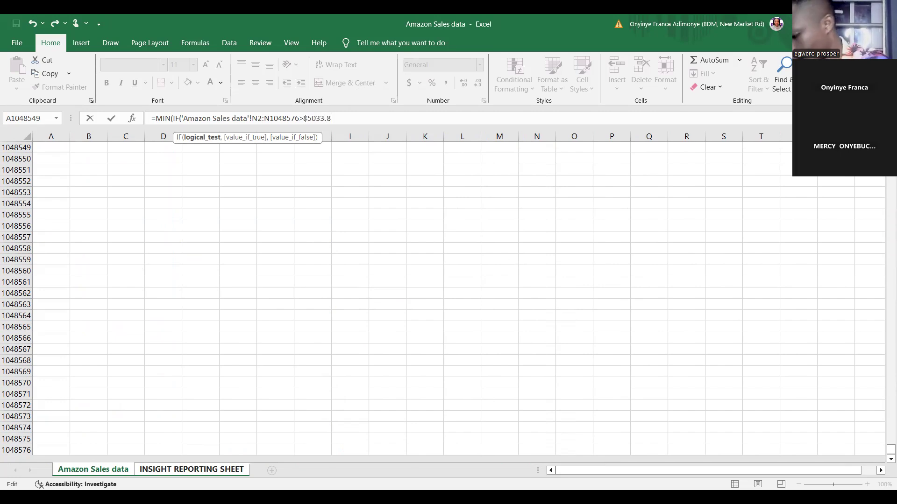
text(,)
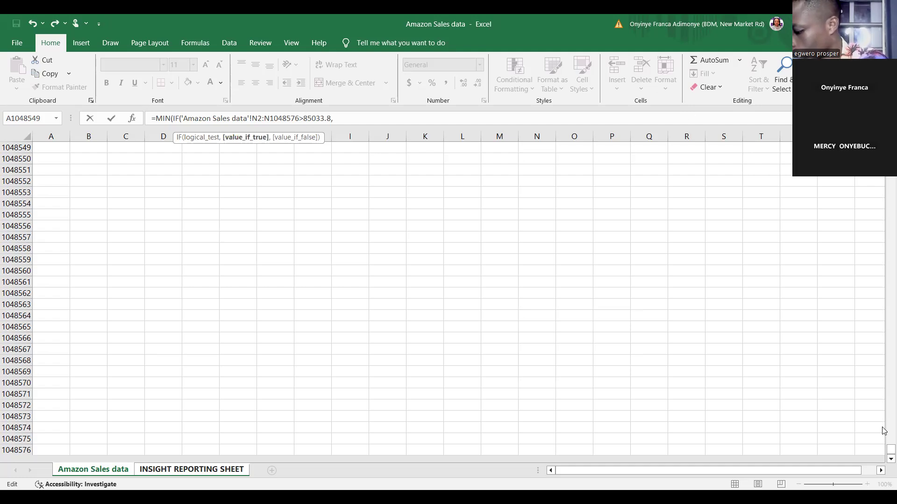
Reference Total Profit range N2:N1048576 as the value-if-true argument, close both parentheses and enter the MIN(IF) formula
drag(890, 447, 890, 174)
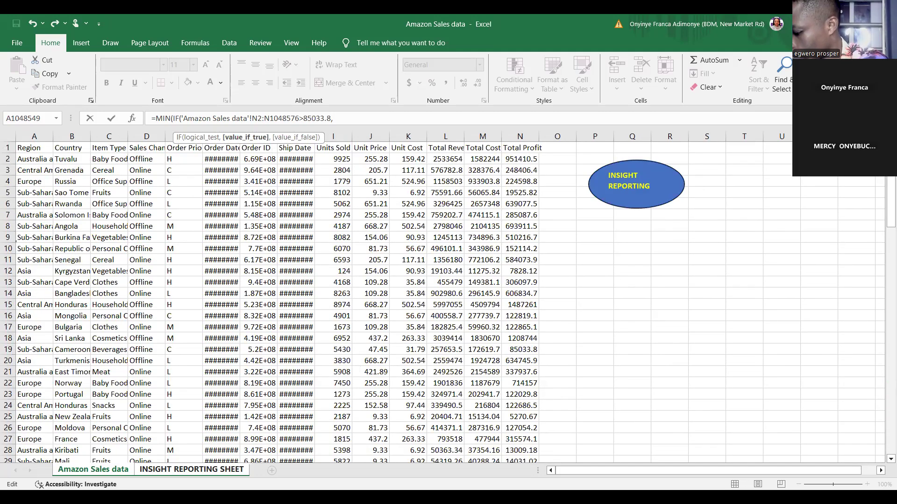
click(538, 159)
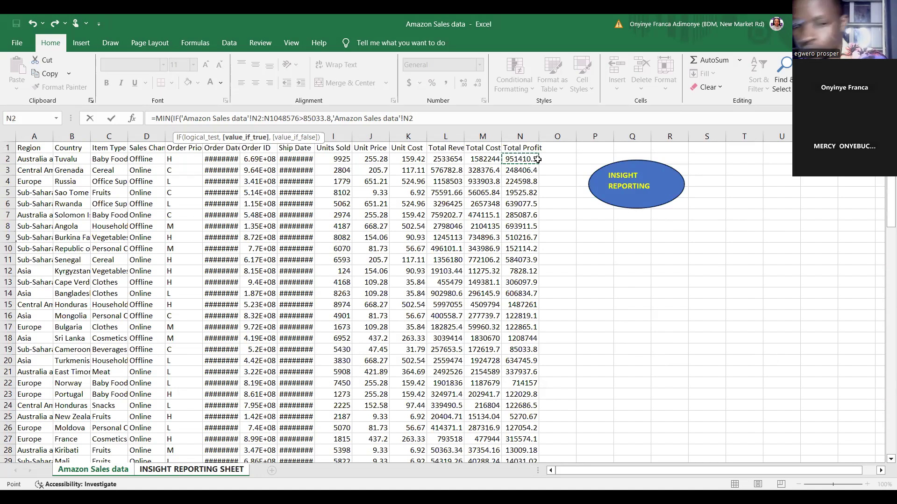
key(ctrl+shift+Down)
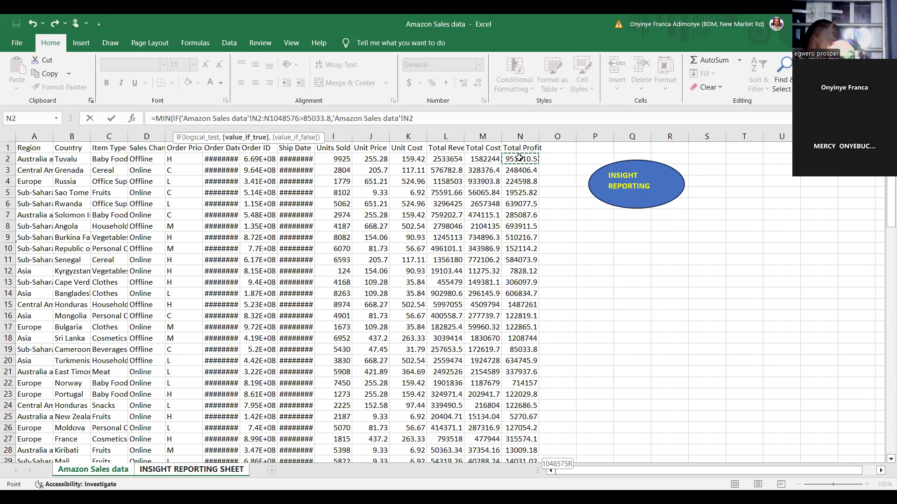
key(ctrl+shift+Up)
key(ctrl+shift+Down)
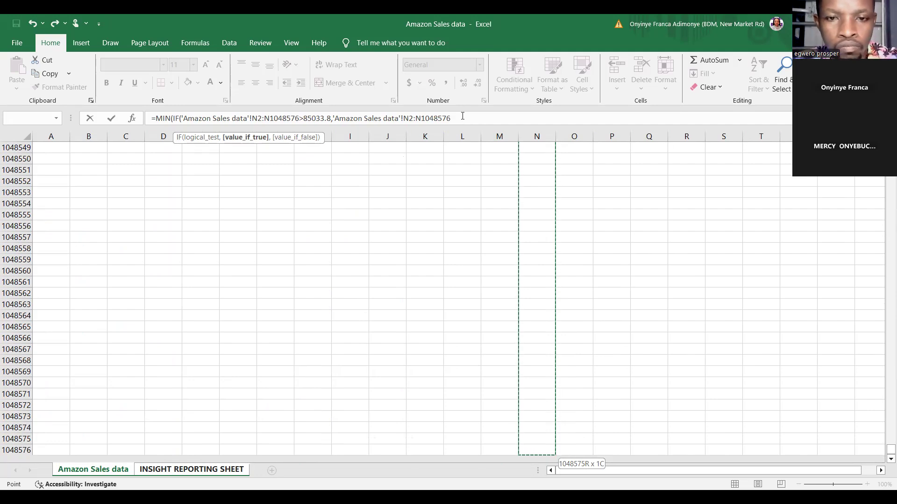
text()))
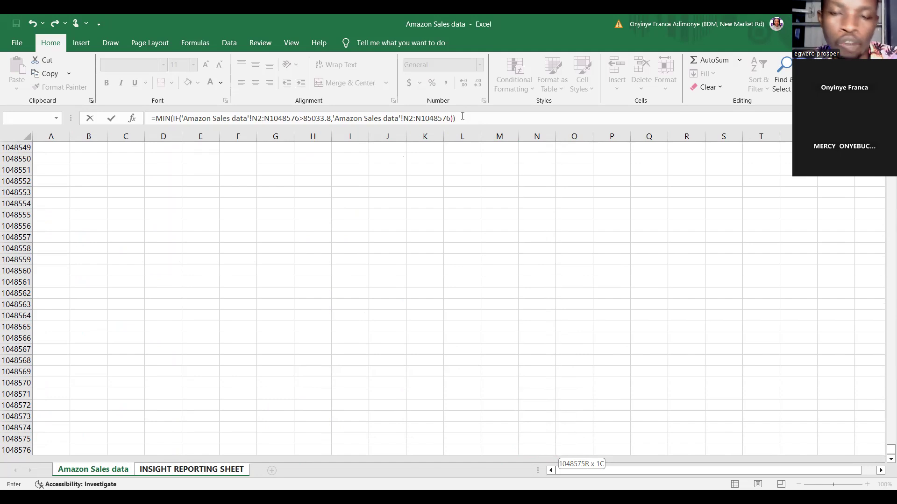
key(Return)
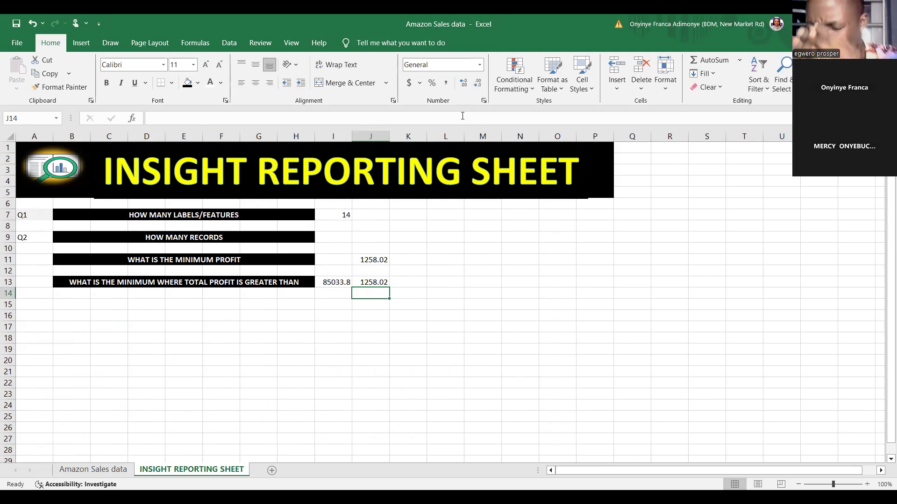
click(146, 417)
click(34, 383)
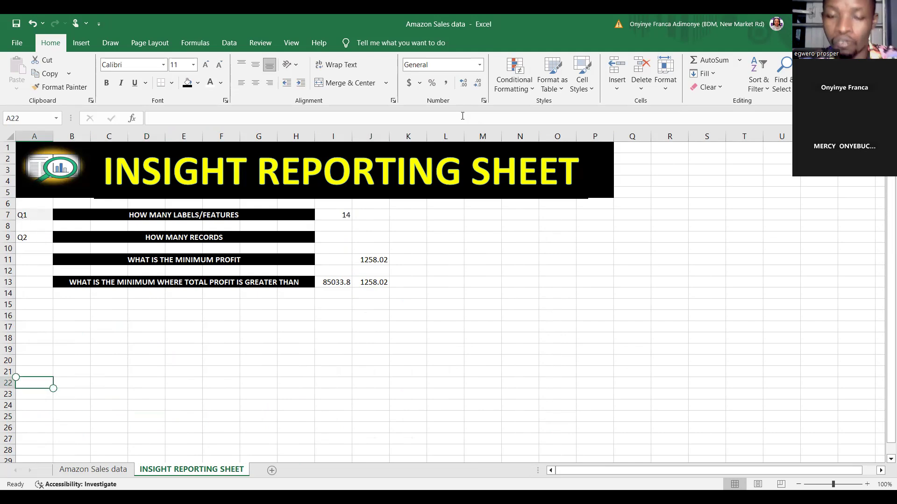
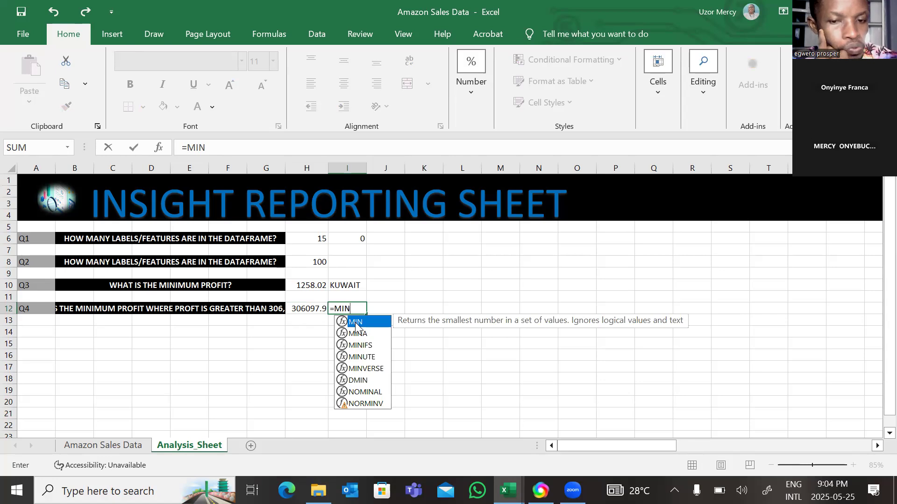
Nest IF inside MIN in cell I12 and reference Total_Profit range O2:O101 on the Amazon Sales Data sheet as the logical test range
double_click(355, 322)
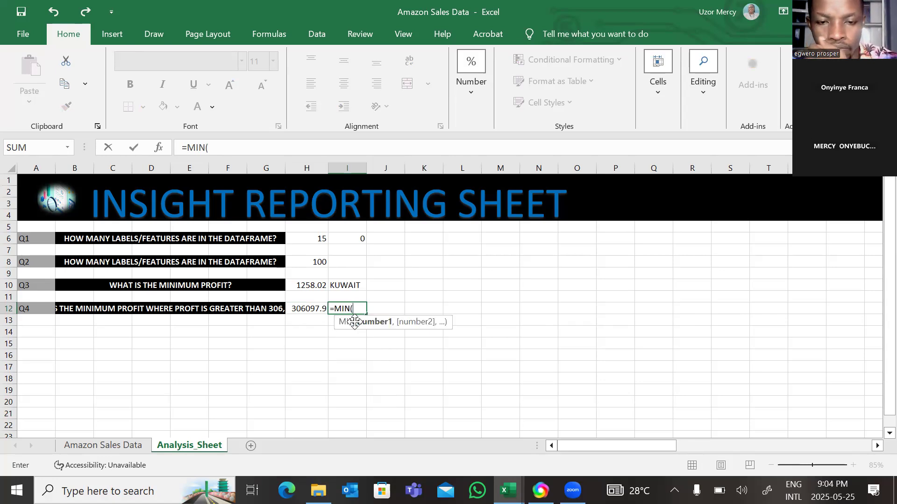
text(IF)
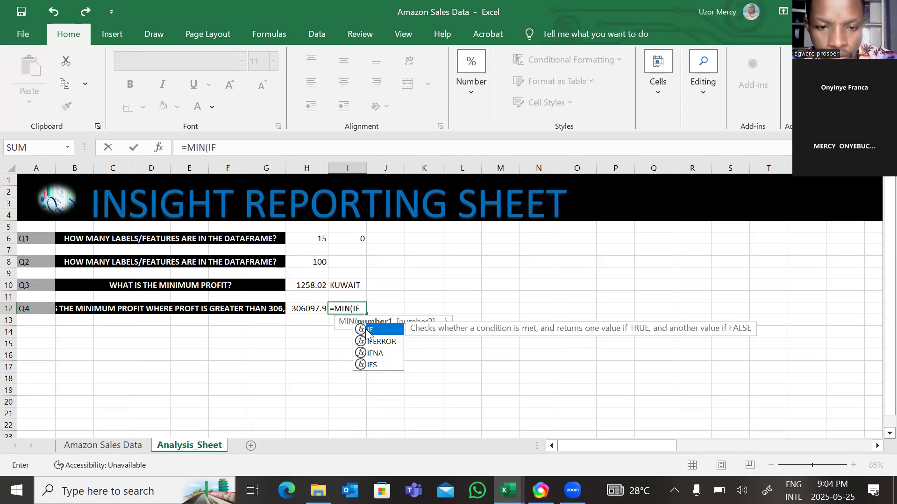
double_click(369, 330)
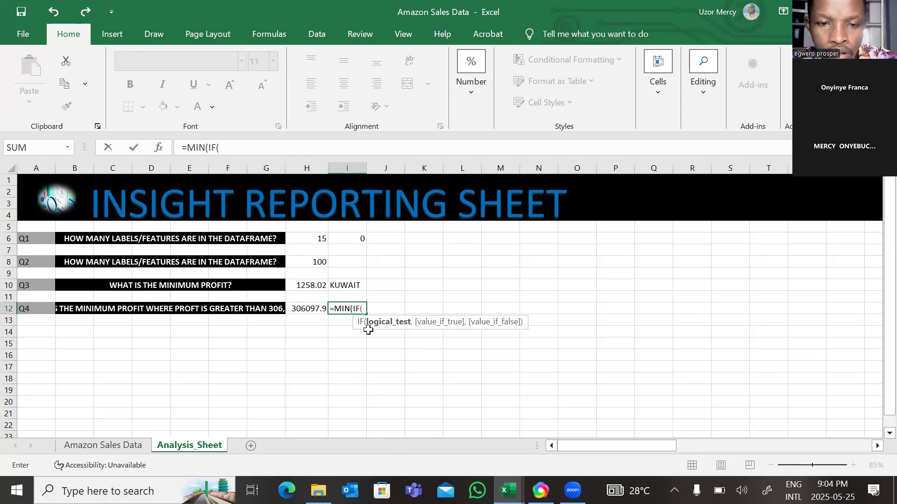
click(97, 447)
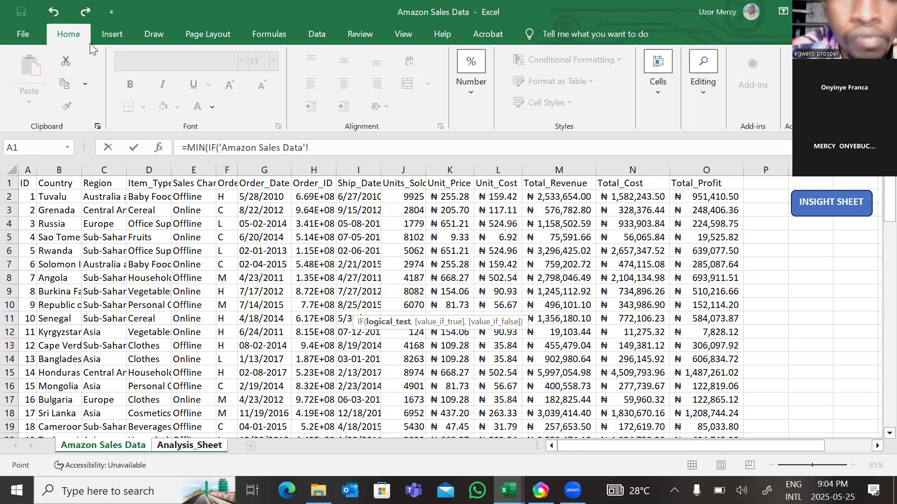
click(717, 197)
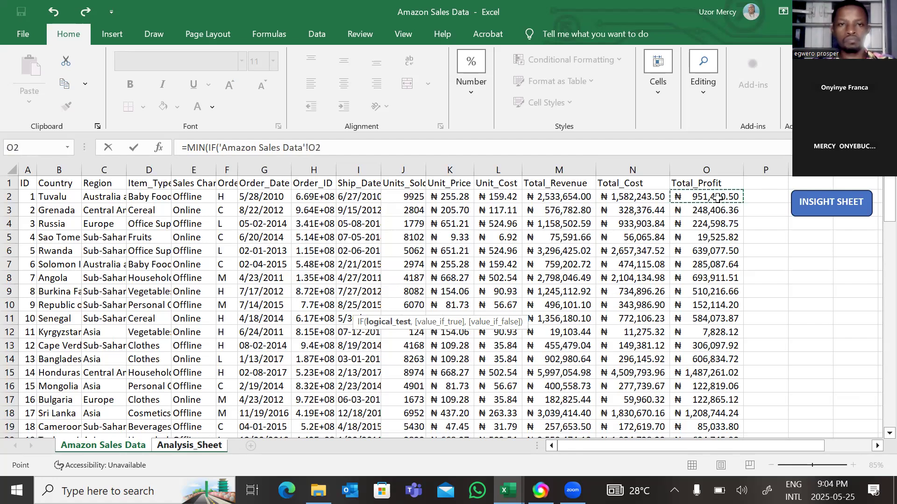
key(ctrl+shift+Down)
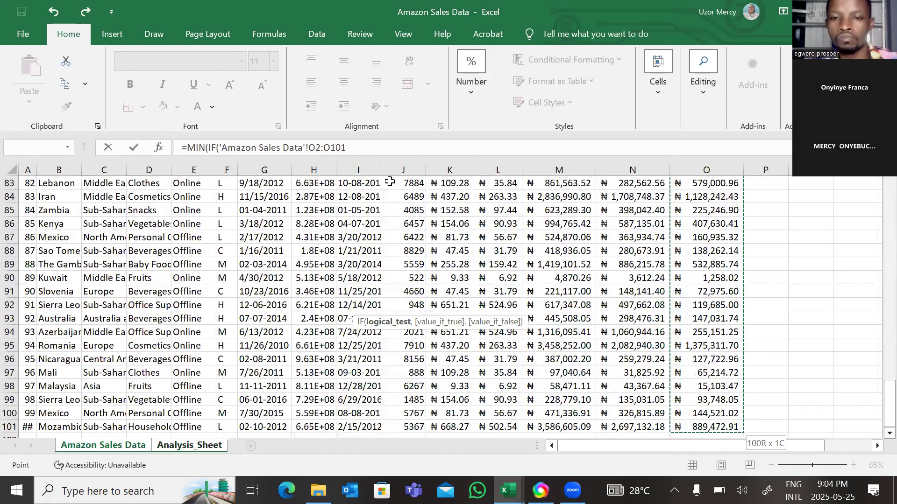
Complete the IF logical test with >306097.92 and a comma to open the value-if-true argument
click(355, 147)
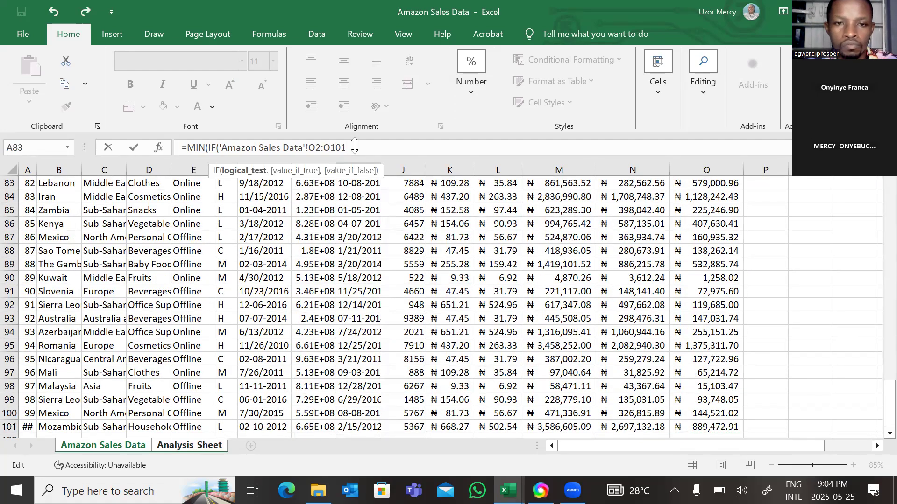
text(>)
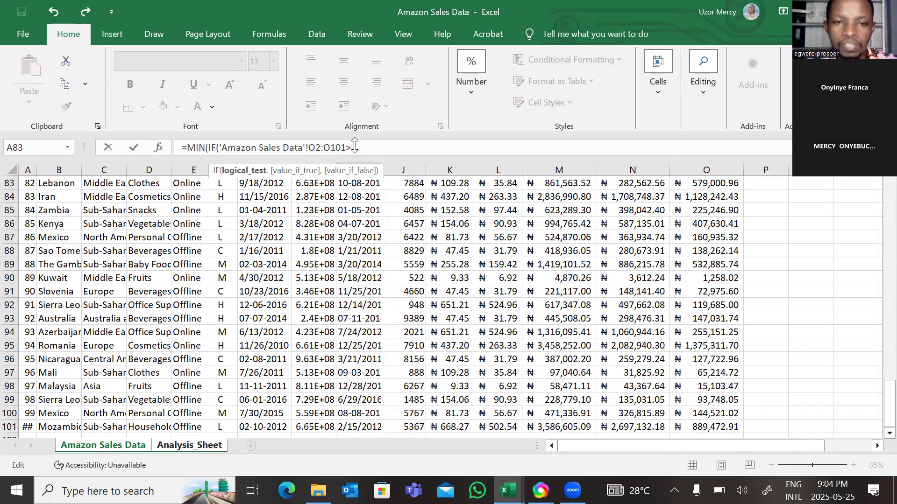
text(10)
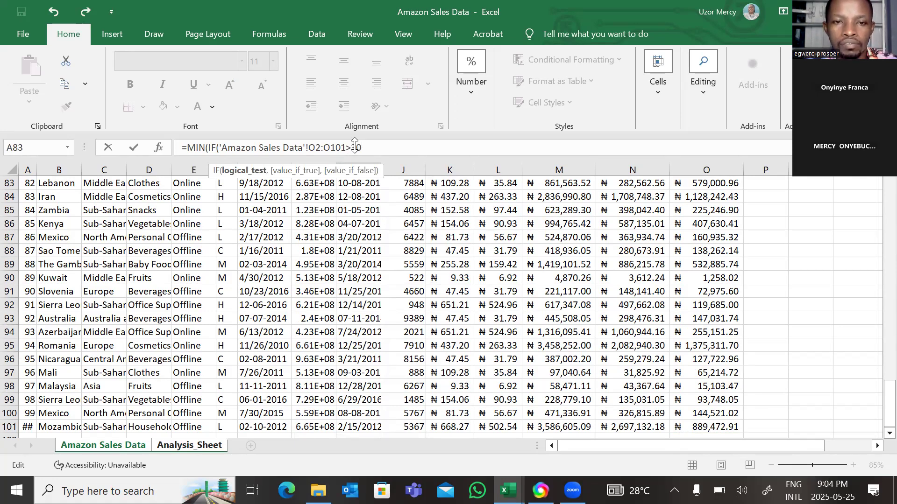
text(6)
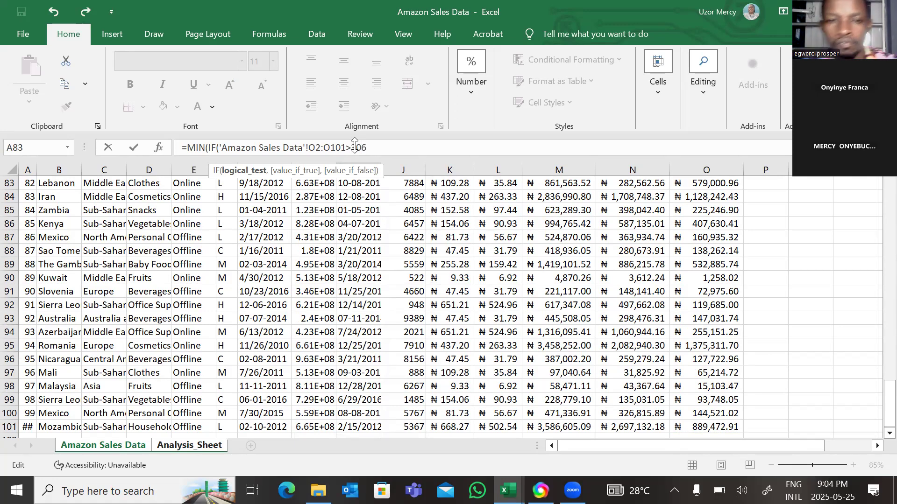
text(0)
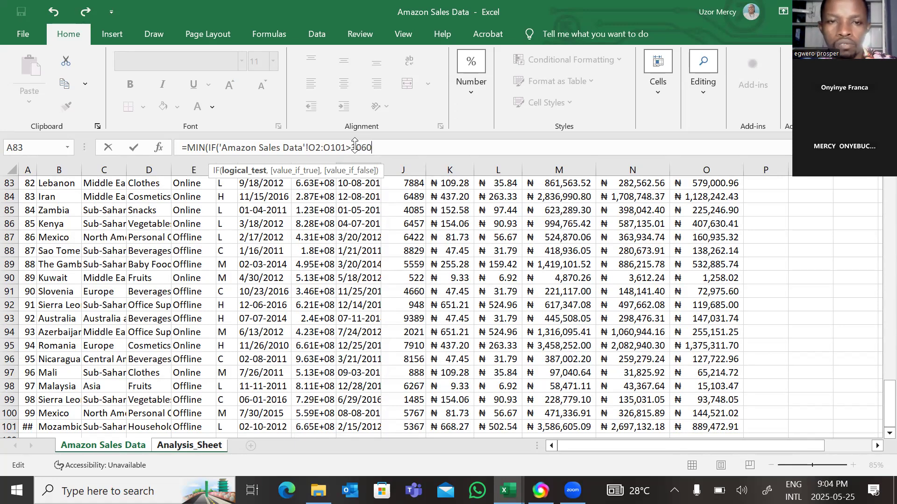
text(97)
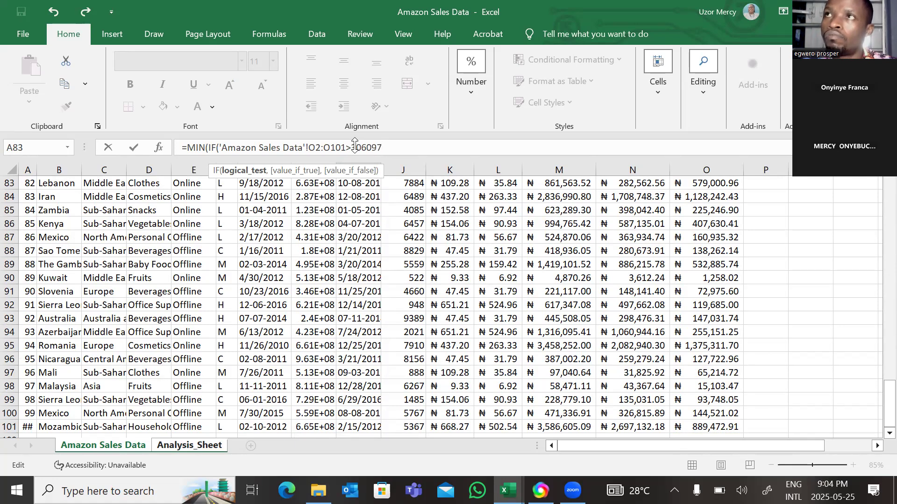
text(.92)
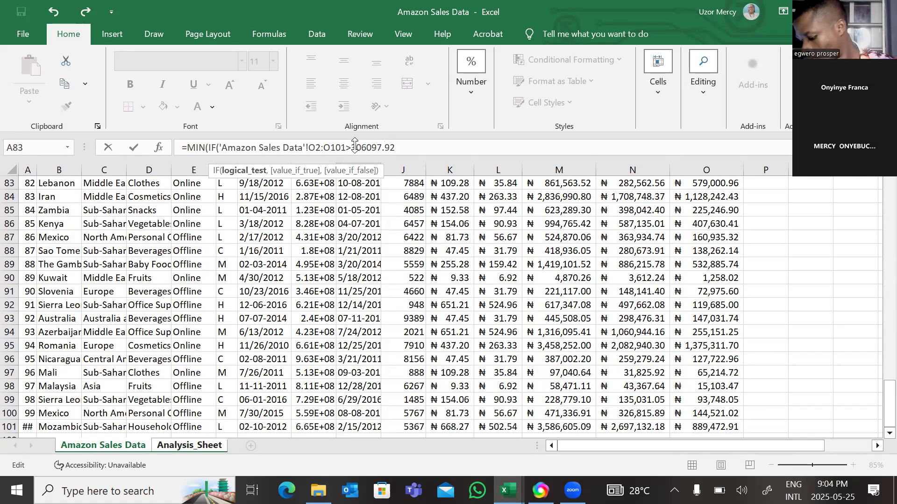
text(,)
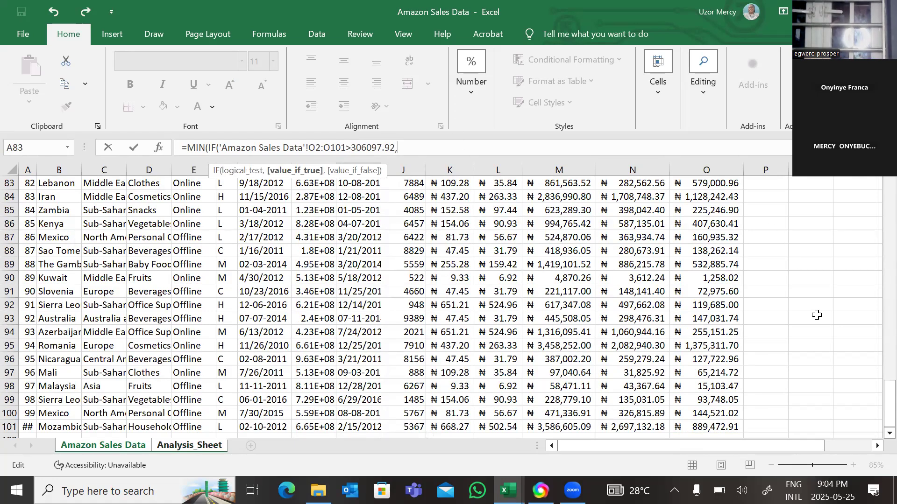
Reference Total_Profit range O2:O101 as the value-if-true argument, close both parentheses and enter the MIN(IF) formula
drag(890, 402, 725, 198)
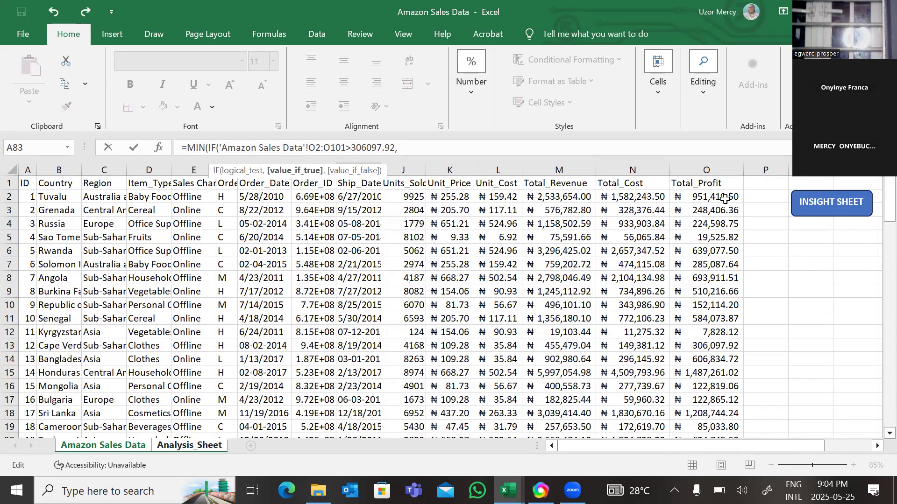
click(725, 198)
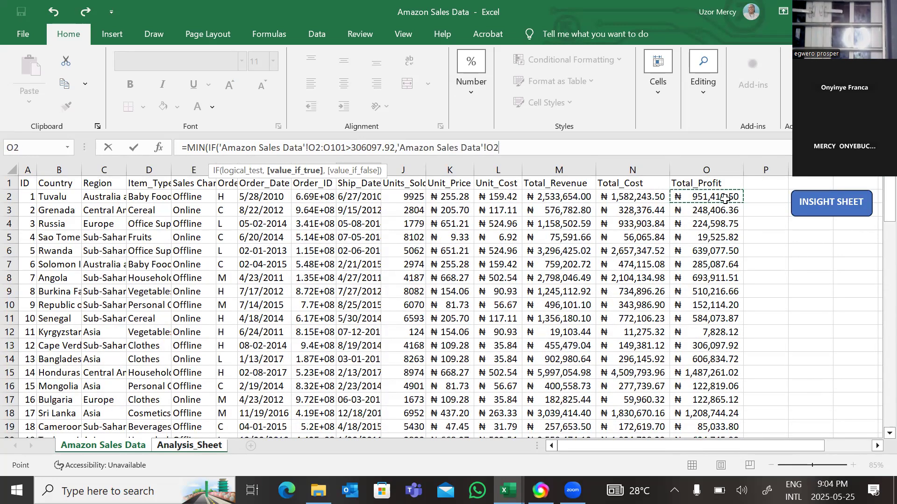
key(ctrl+shift+Down)
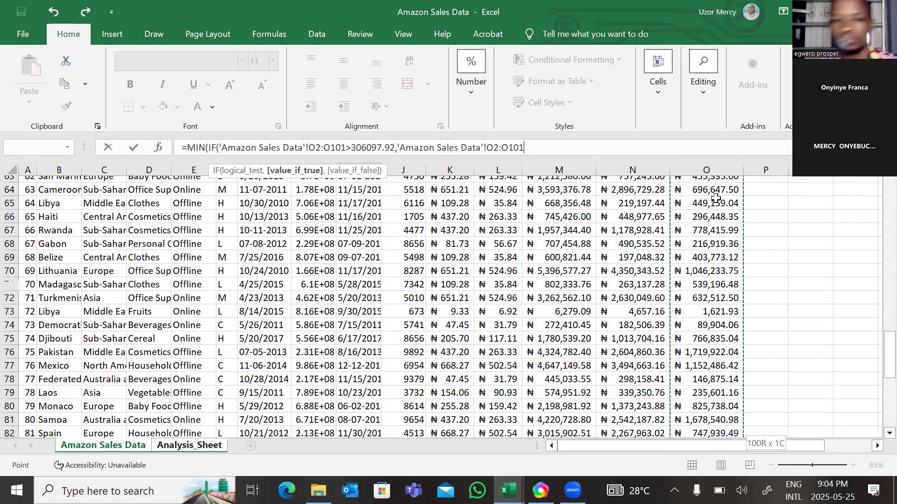
click(534, 147)
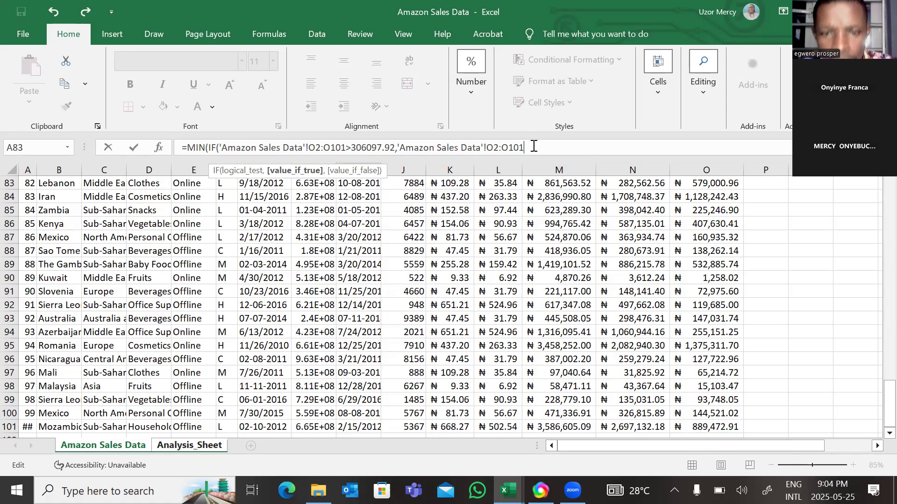
text())
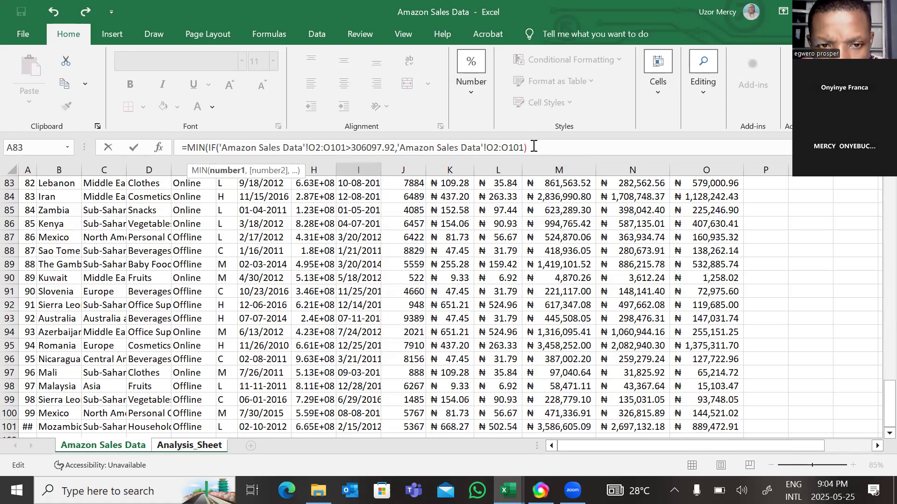
text())
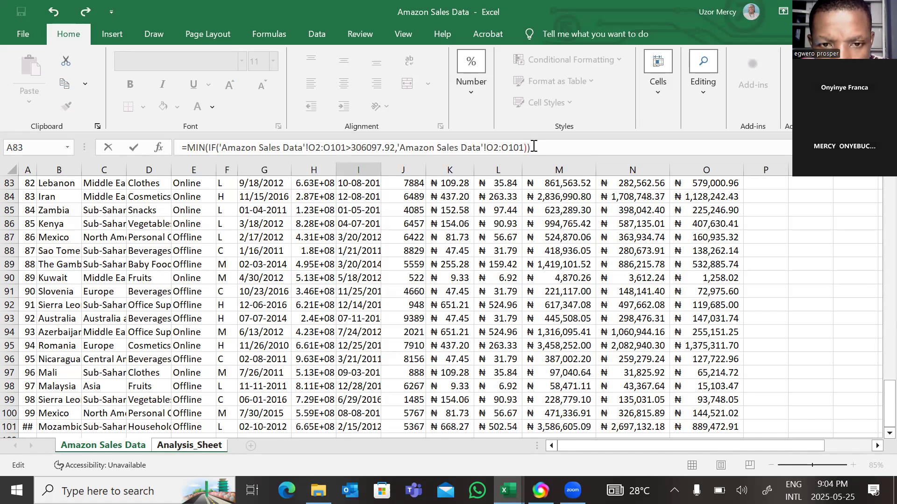
key(Return)
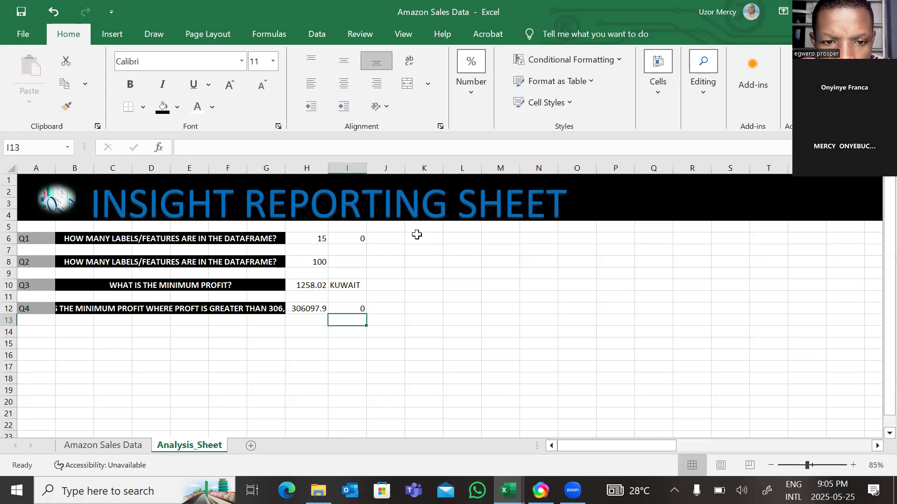
Clear cell I12 on the Analysis_Sheet and start a new MIN formula with a nested IF function there
click(349, 310)
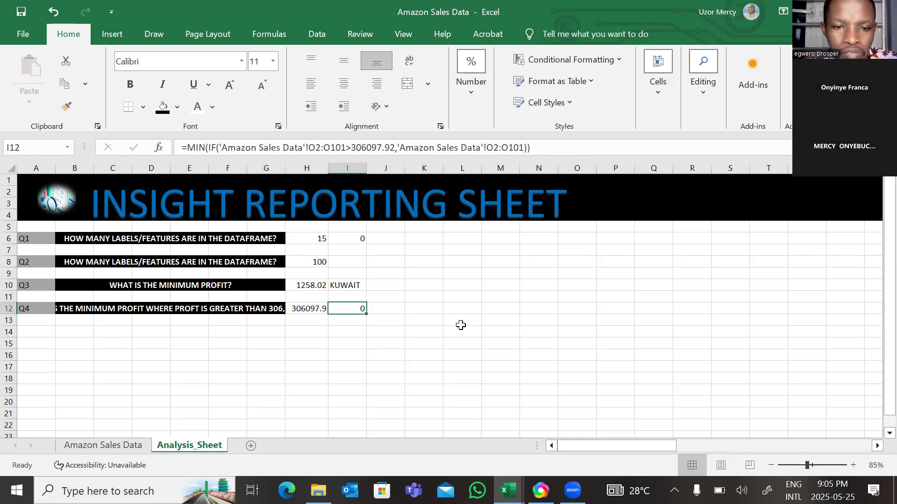
key(Delete)
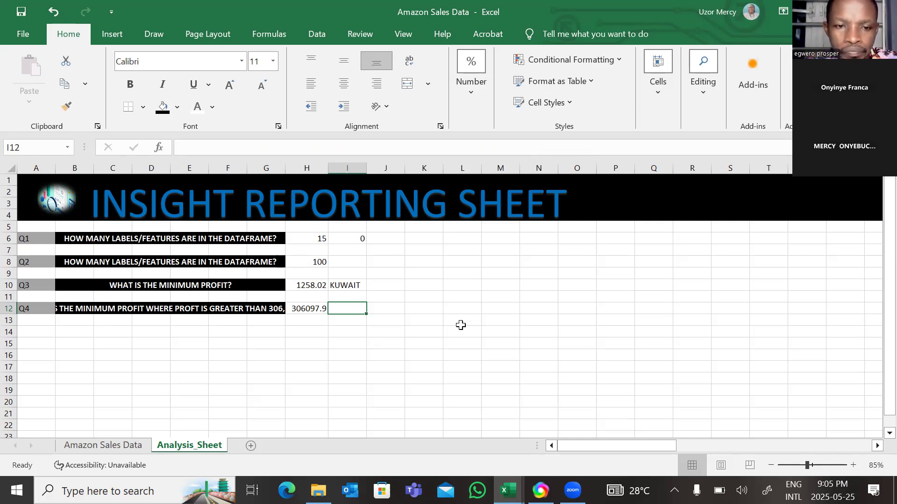
text(=)
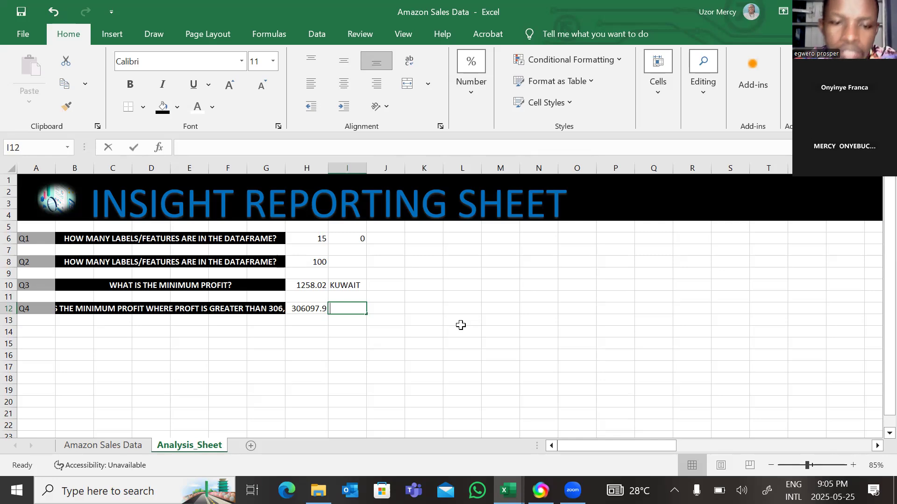
text(MIN)
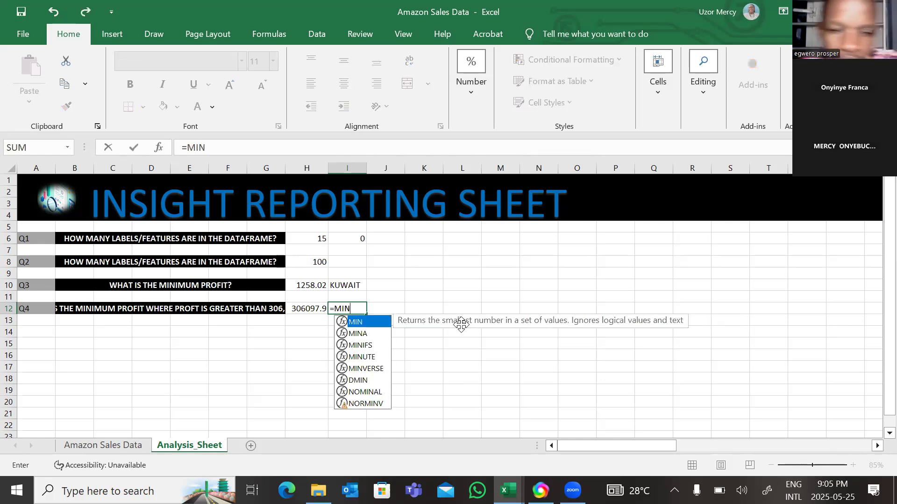
double_click(354, 324)
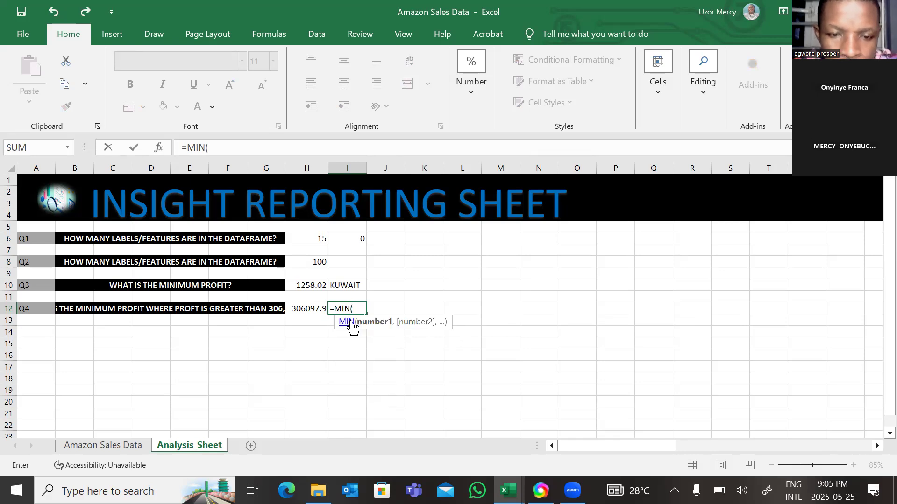
text(IF)
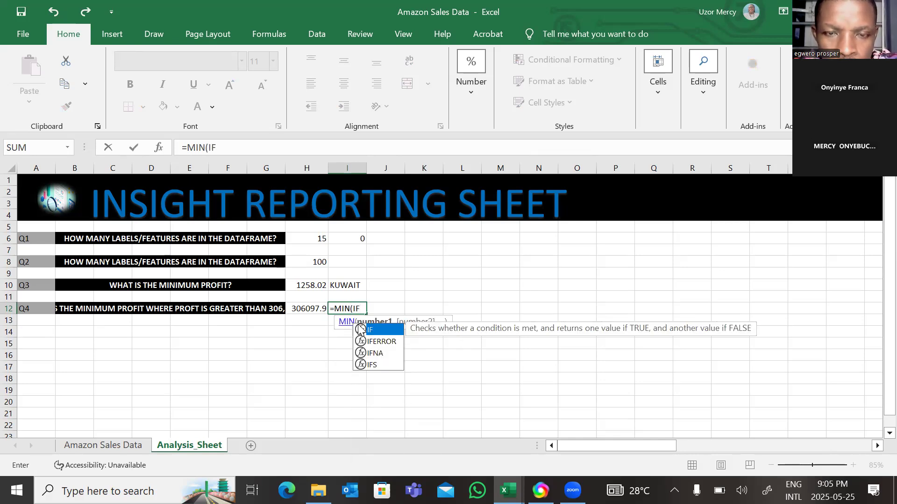
double_click(370, 330)
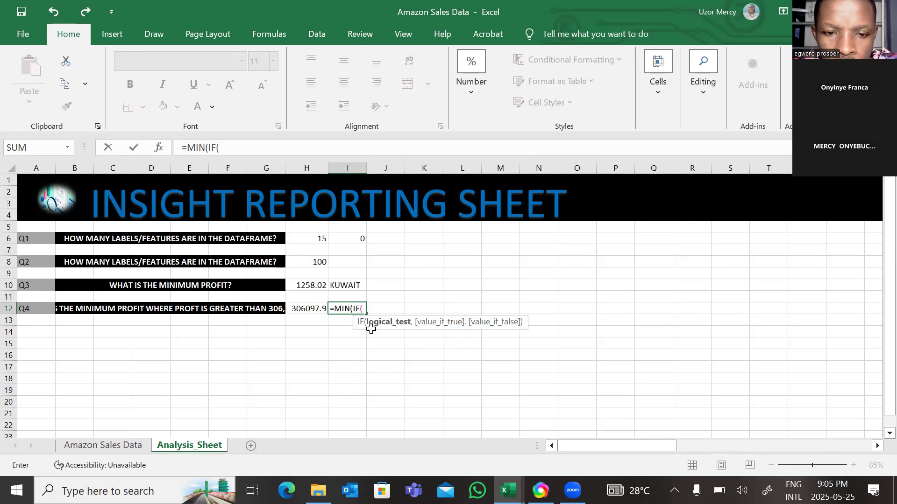
Reference Total_Profit range O2:O101 on the Amazon Sales Data sheet as the logical test range of the IF inside MIN
click(96, 446)
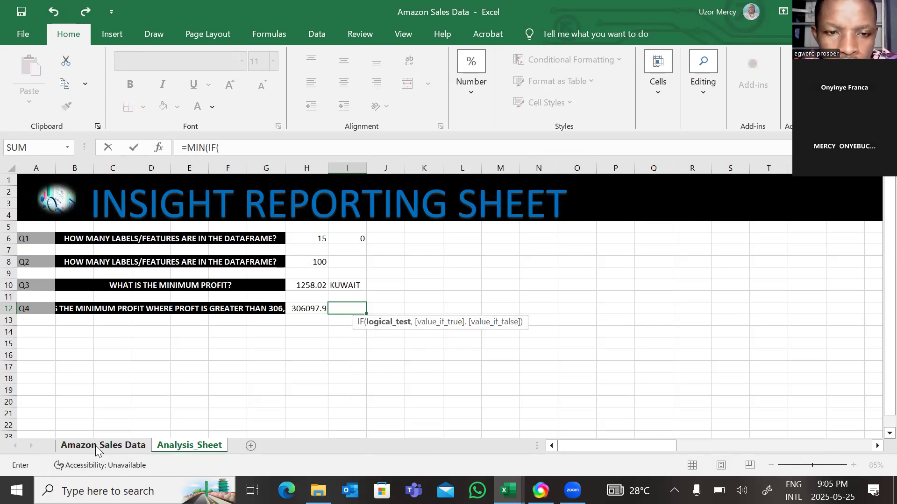
click(95, 446)
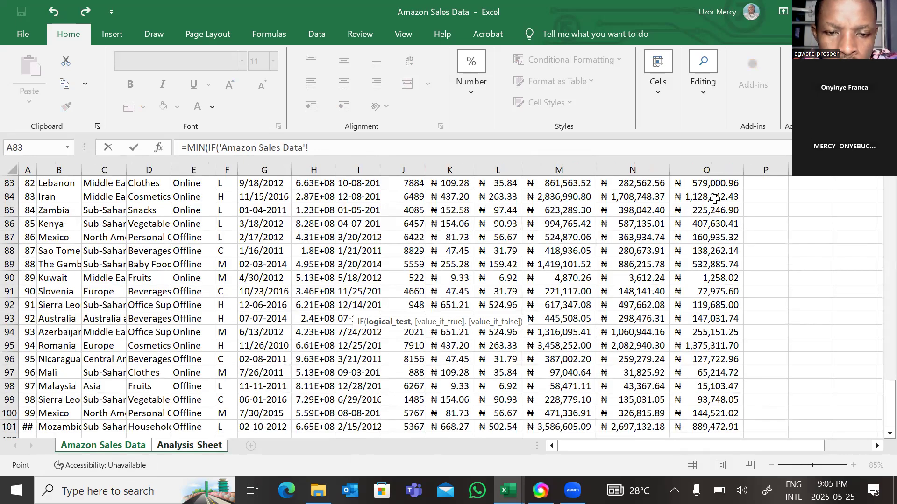
scroll(715, 198, up, 1)
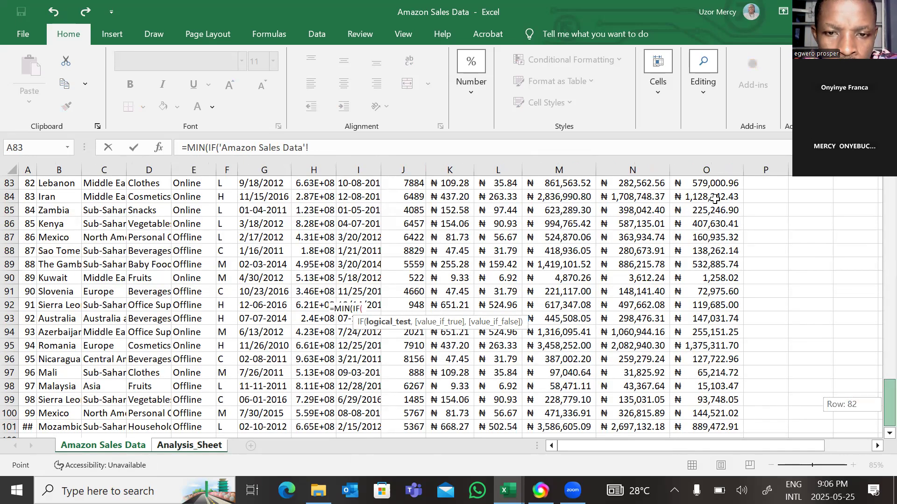
scroll(715, 198, up, 4)
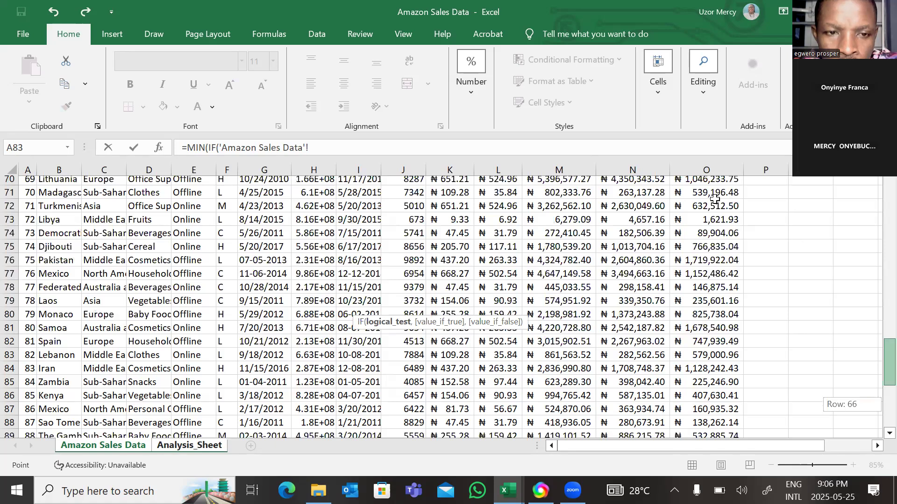
drag(890, 362, 889, 203)
click(715, 194)
key(ctrl+shift+Down)
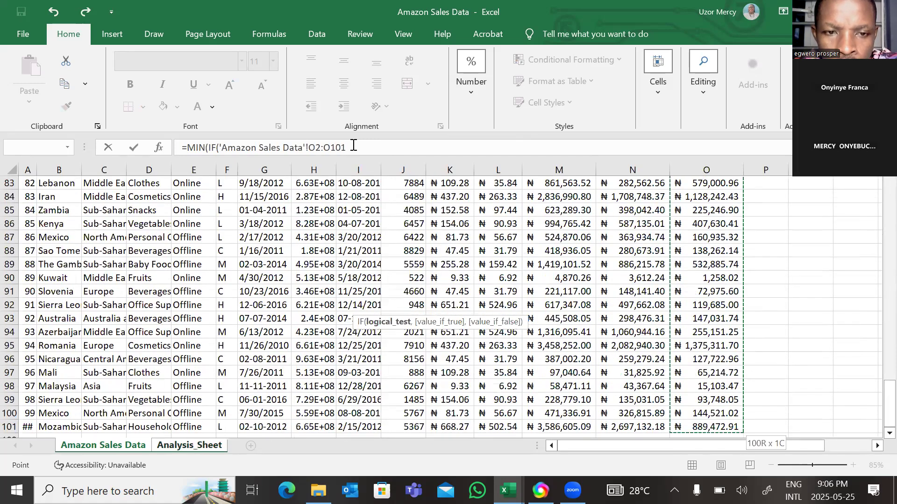
Complete the IF logical test with >306097.92 and a comma that opens the value-if-true argument
text(>)
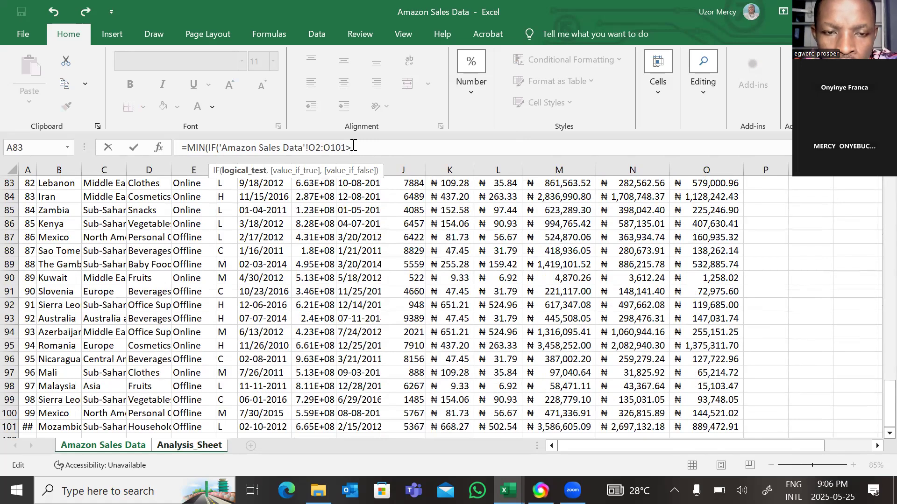
text(106)
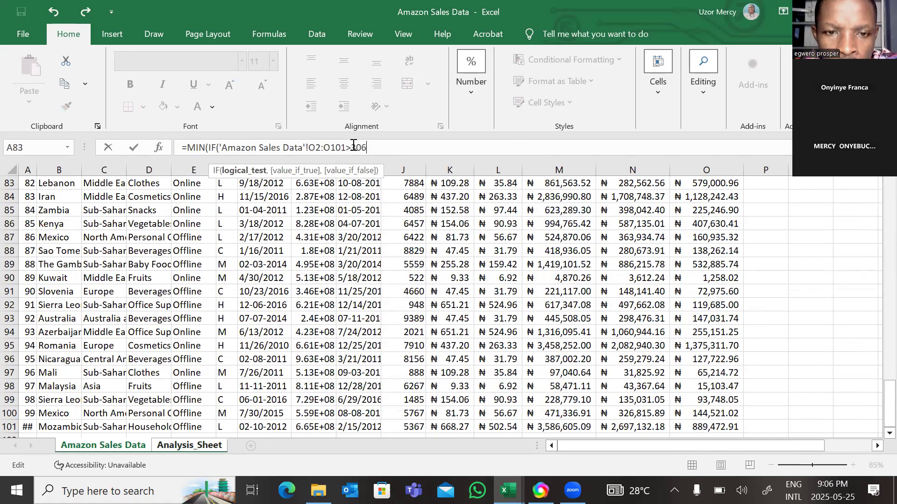
scroll(354, 145, up, 3)
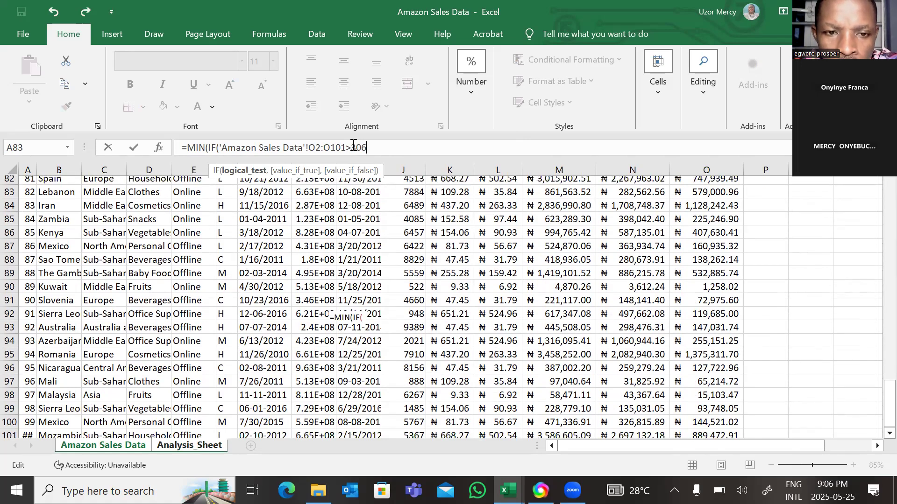
scroll(354, 145, up, 15)
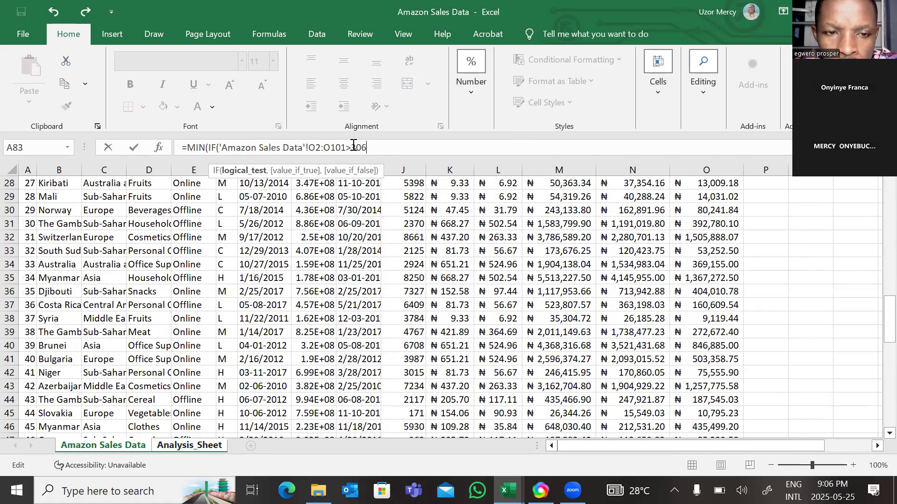
scroll(354, 145, up, 9)
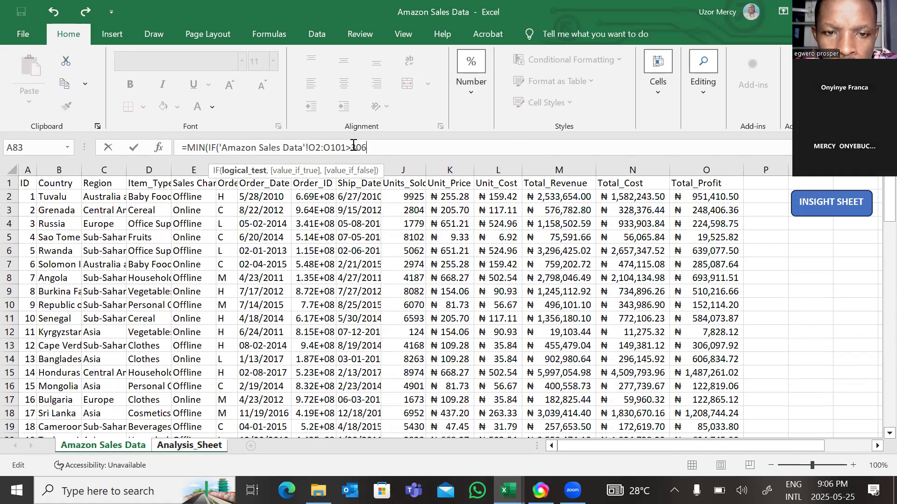
text(097)
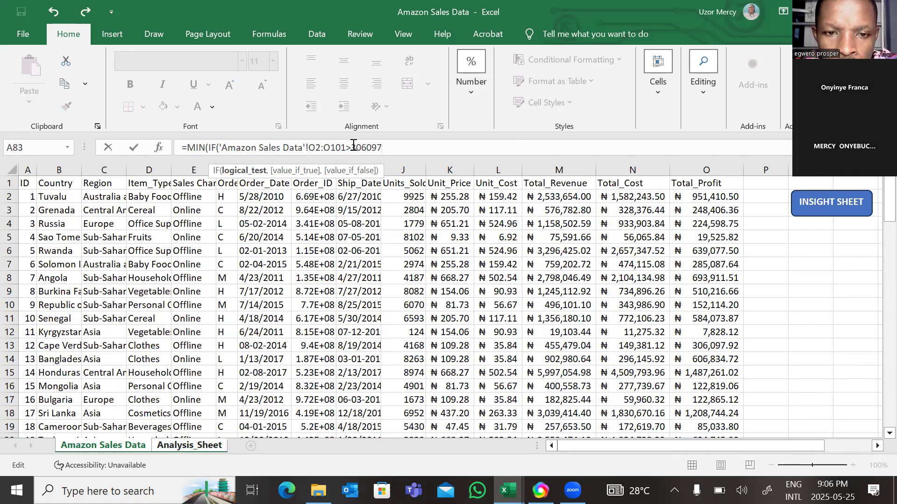
text(.92)
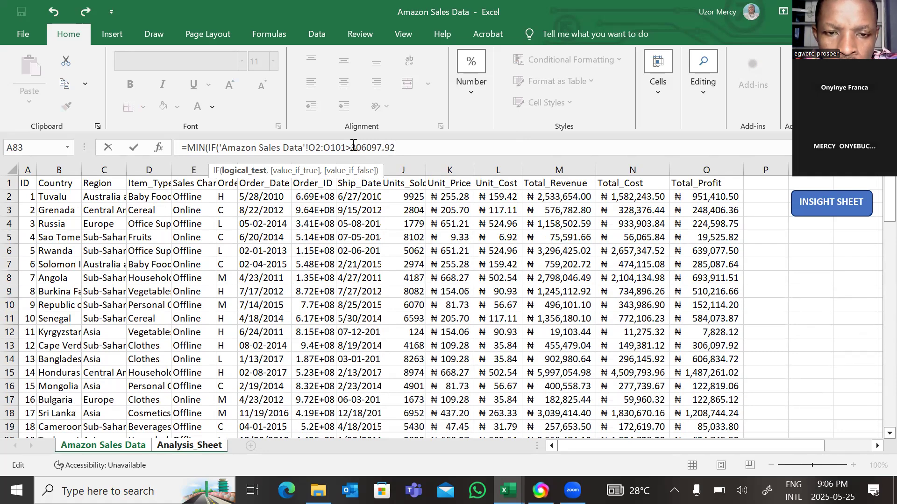
text(,)
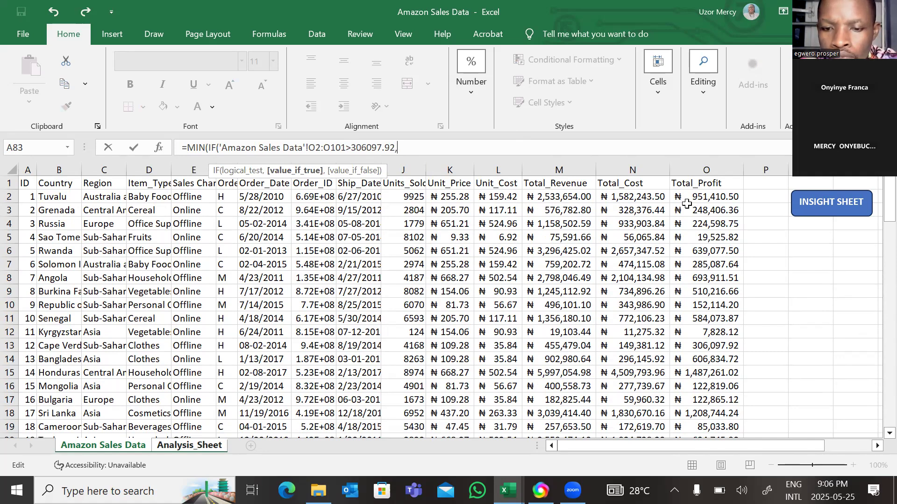
Reference Total_Profit range O2:O101 as the value-if-true argument, close both parentheses and enter the MIN(IF) as an array formula
click(715, 196)
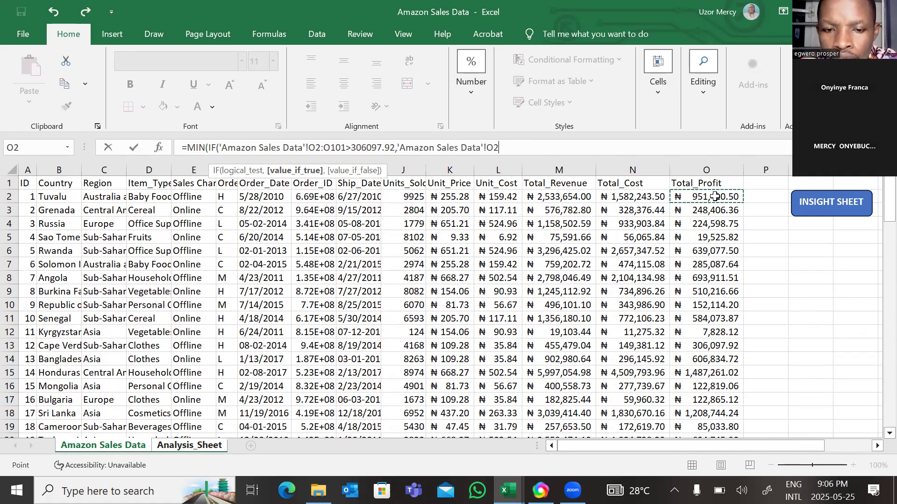
key(ctrl+shift+Down)
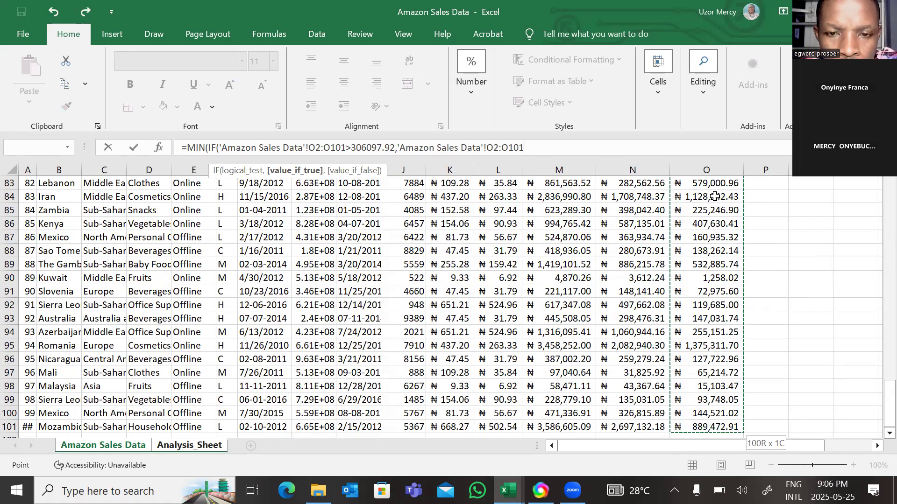
text(()
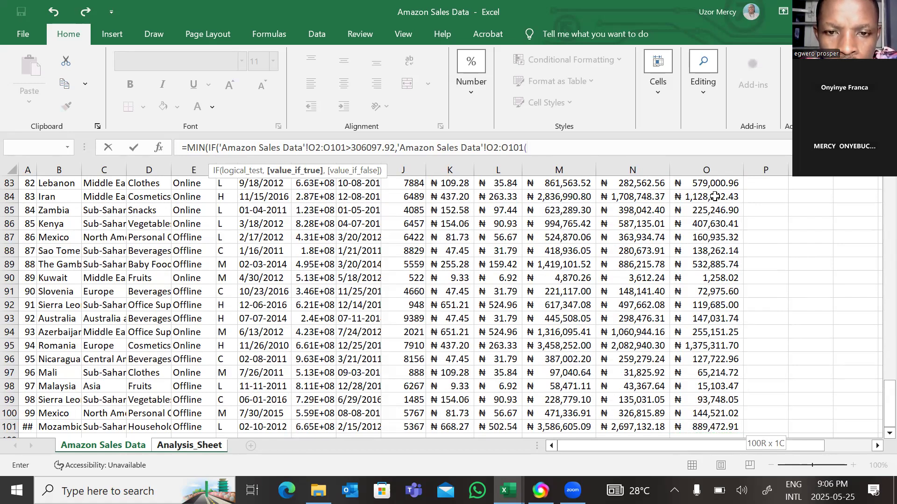
key(BackSpace)
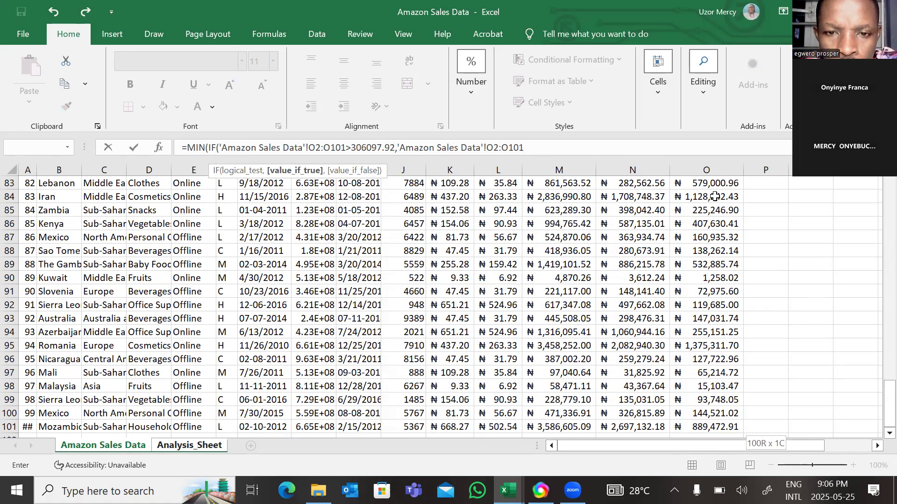
text())
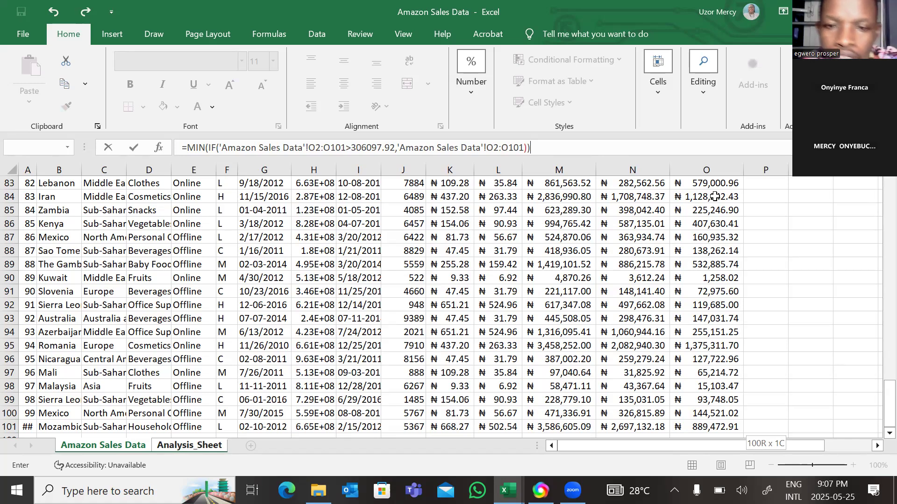
drag(888, 399, 766, 200)
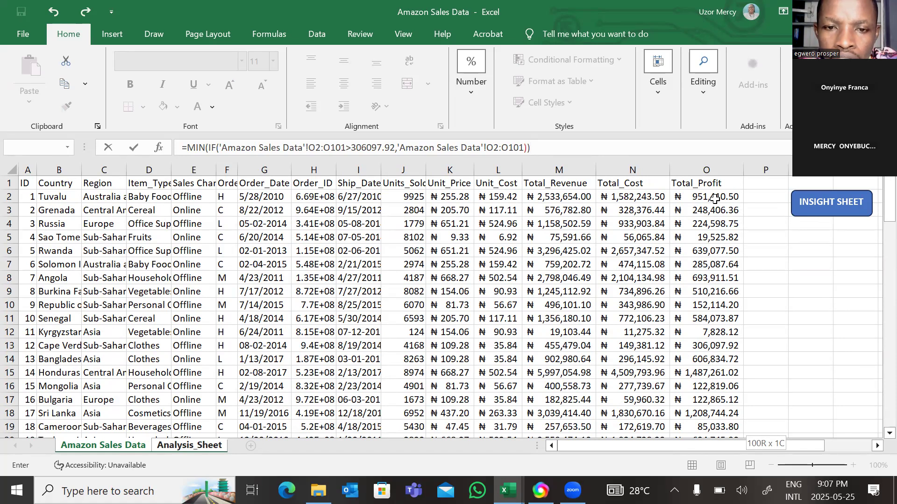
key(ctrl+shift+Return)
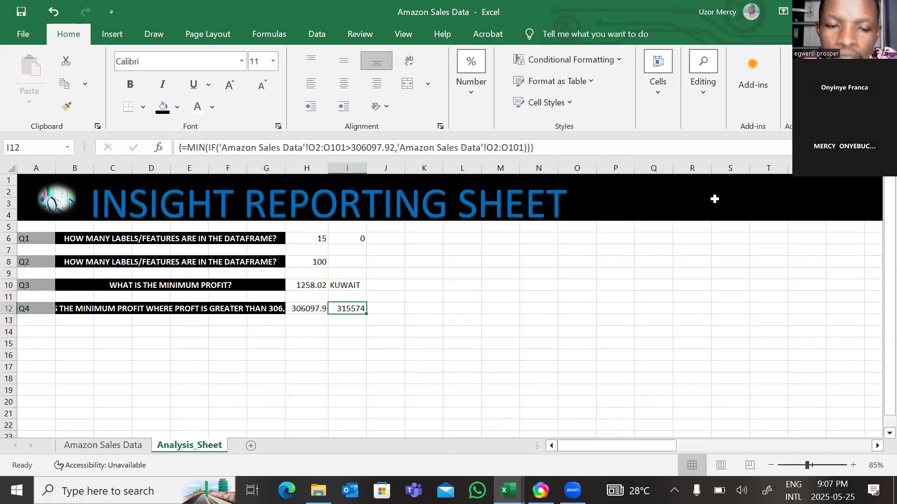
click(450, 339)
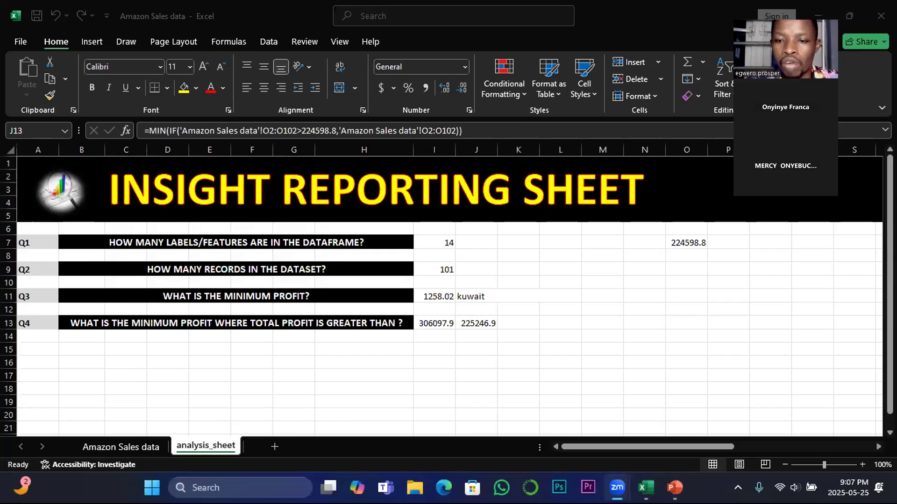
Switch to the EXCEL INTERMEDIATE STAT FUNCTIONS presentation in PowerPoint and examine the MAX & IF functions example on slide 3
click(724, 432)
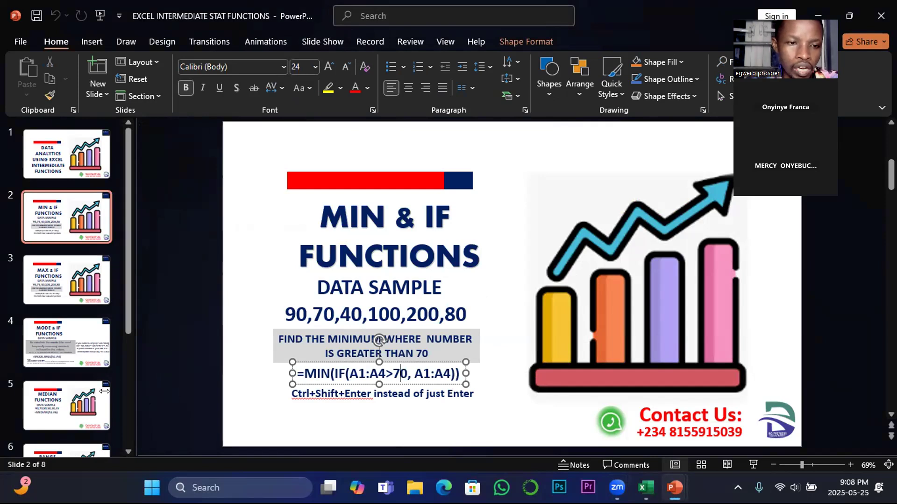
click(63, 281)
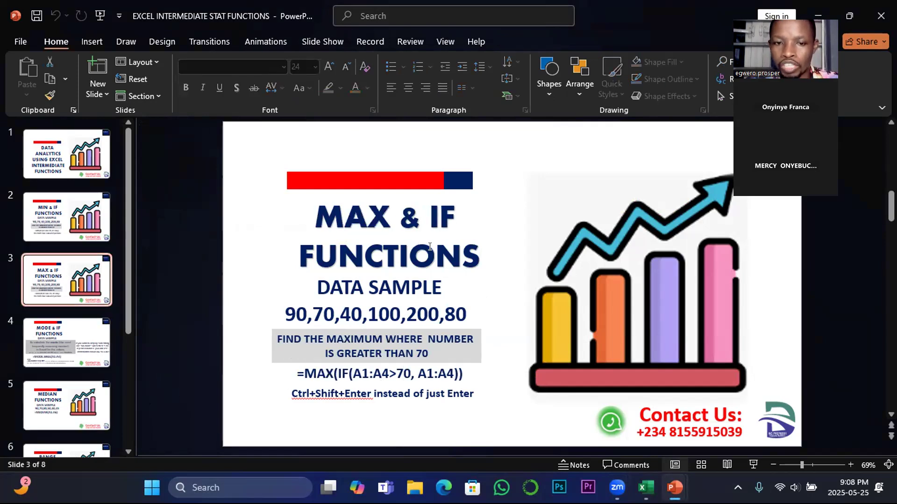
click(384, 209)
click(430, 218)
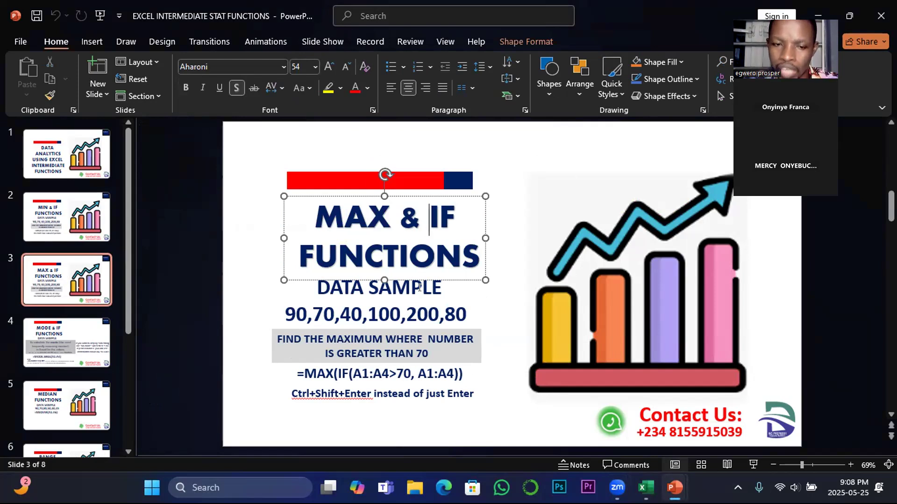
Switch back to the Amazon Sales data workbook in Excel and copy the Q4 label and question from A13:H13 to row 15
mouse_move(675, 488)
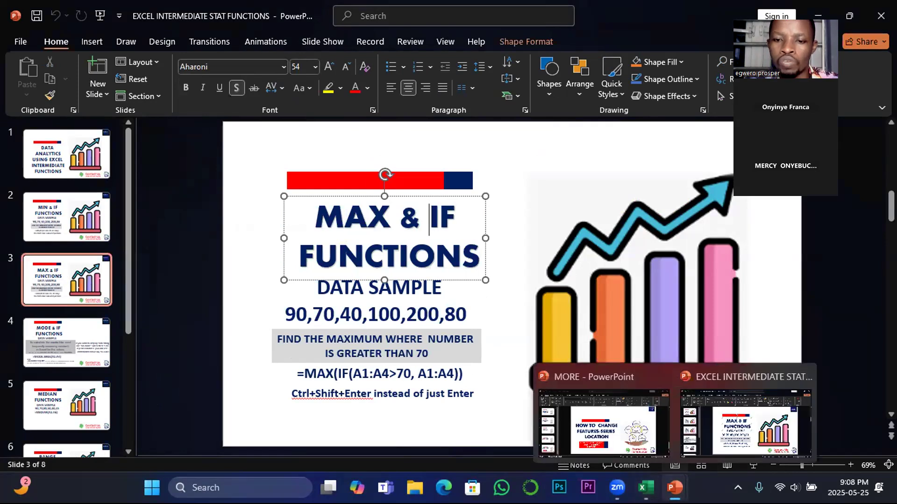
click(647, 483)
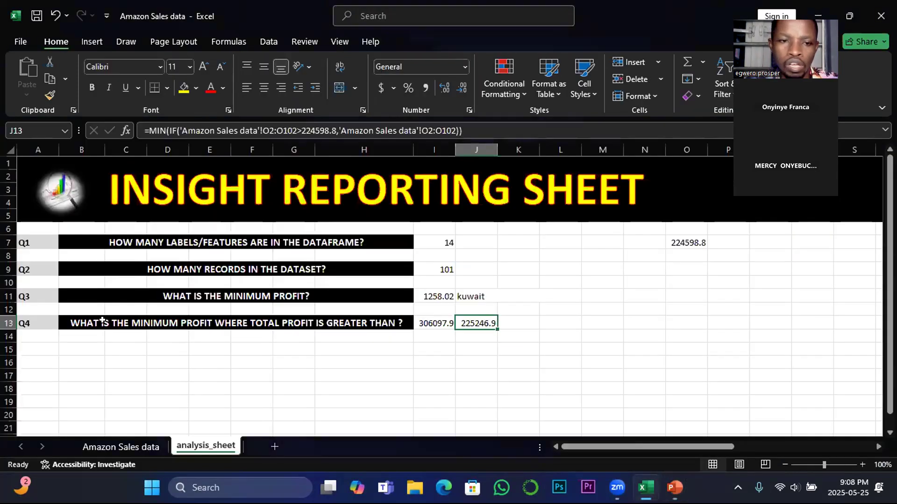
click(112, 347)
drag(18, 321, 318, 319)
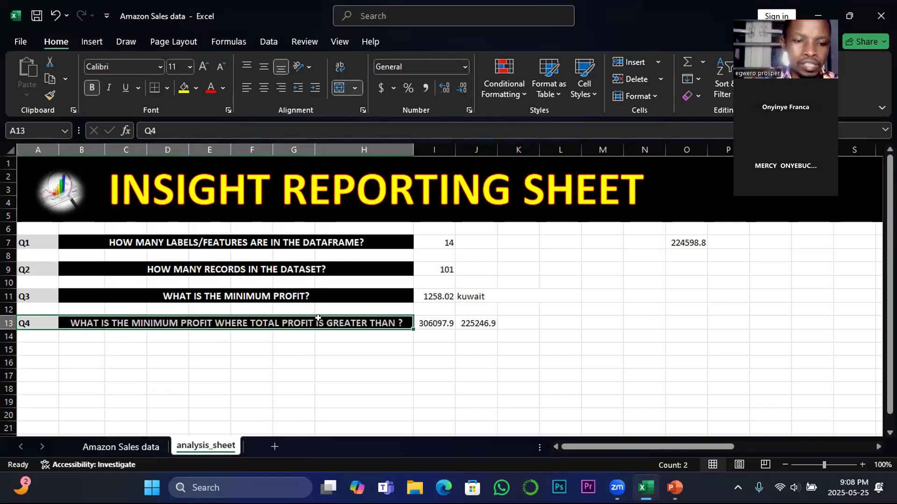
key(ctrl+c)
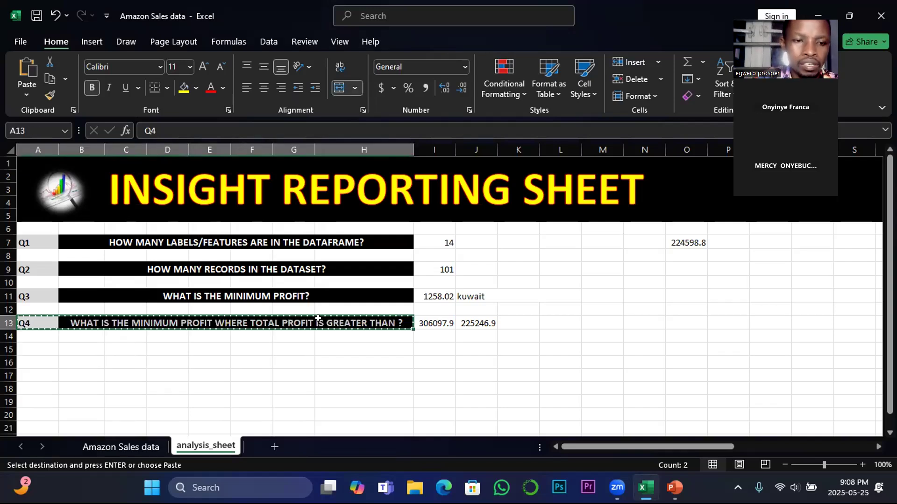
click(38, 346)
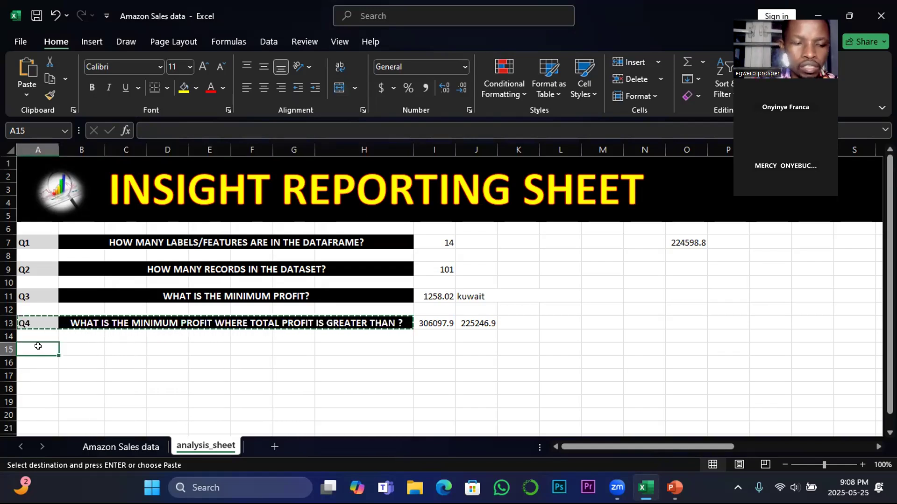
drag(37, 346, 353, 348)
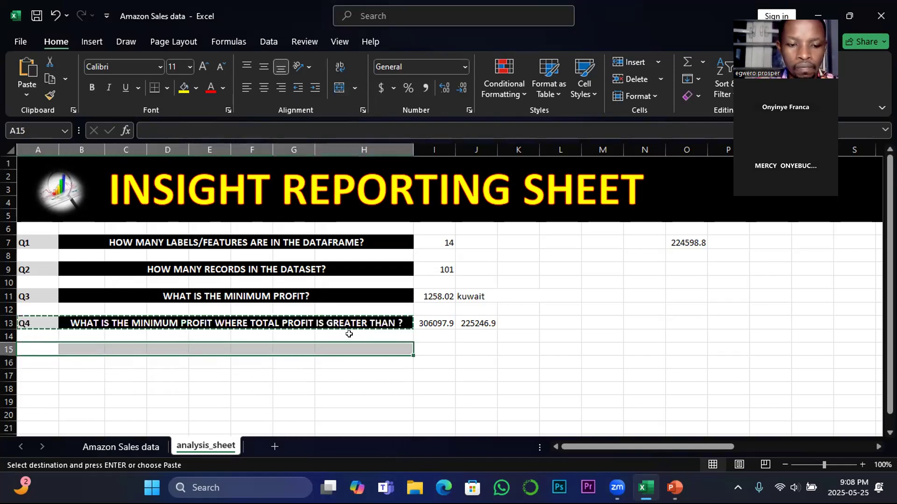
key(ctrl+v)
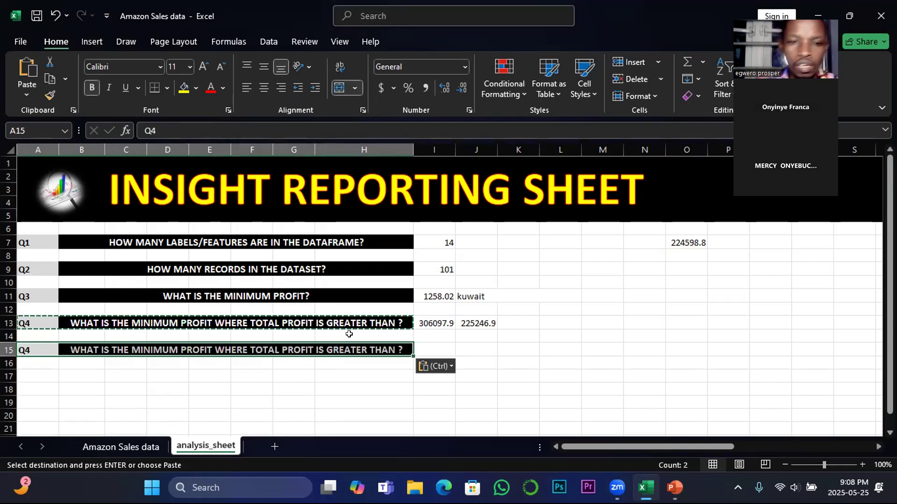
click(308, 399)
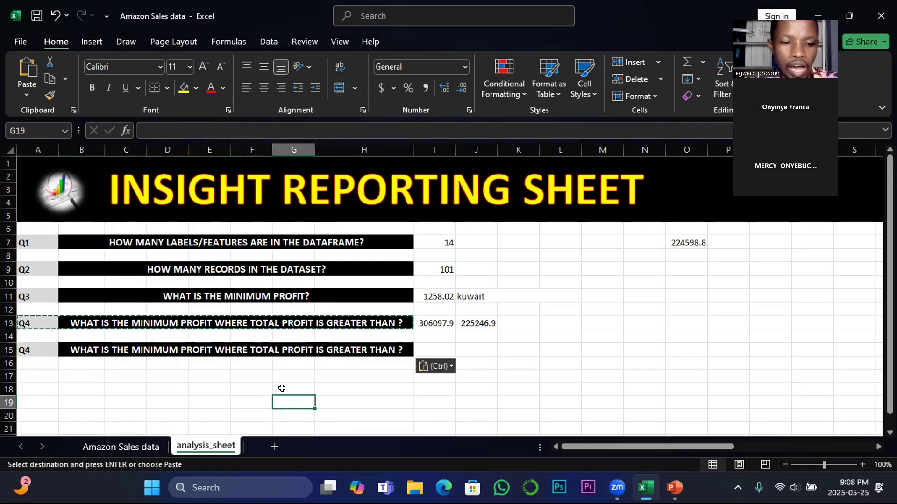
key(Escape)
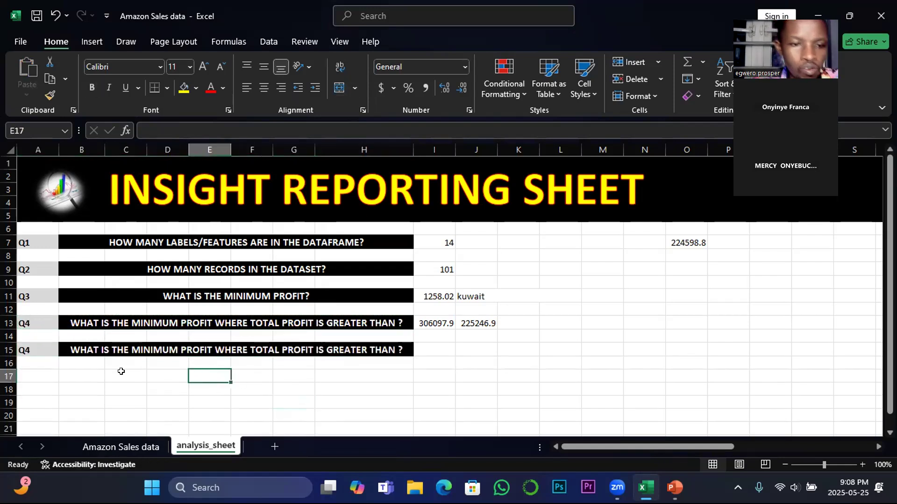
Replace the word MINIMUM with MAX in the copied question in B15
click(167, 346)
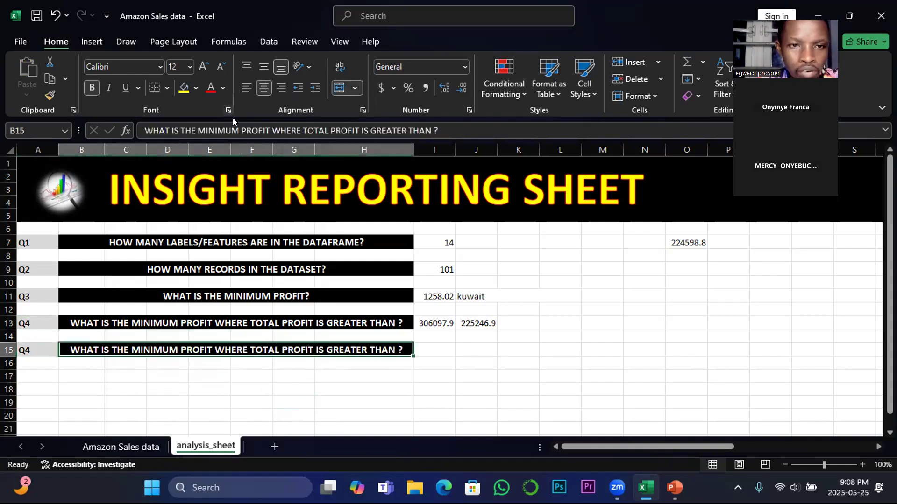
drag(239, 130, 198, 124)
text(max)
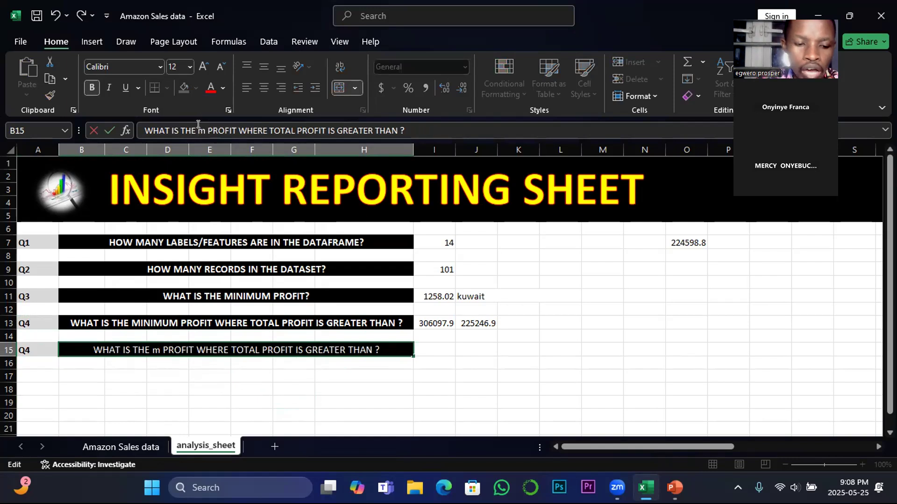
key(BackSpace)
key(BackSpace)
key(BackSpace)
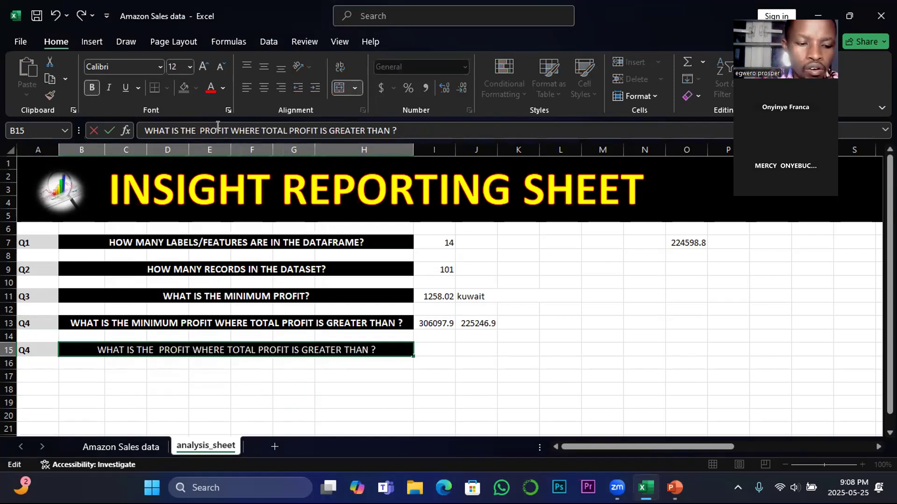
text(MAX)
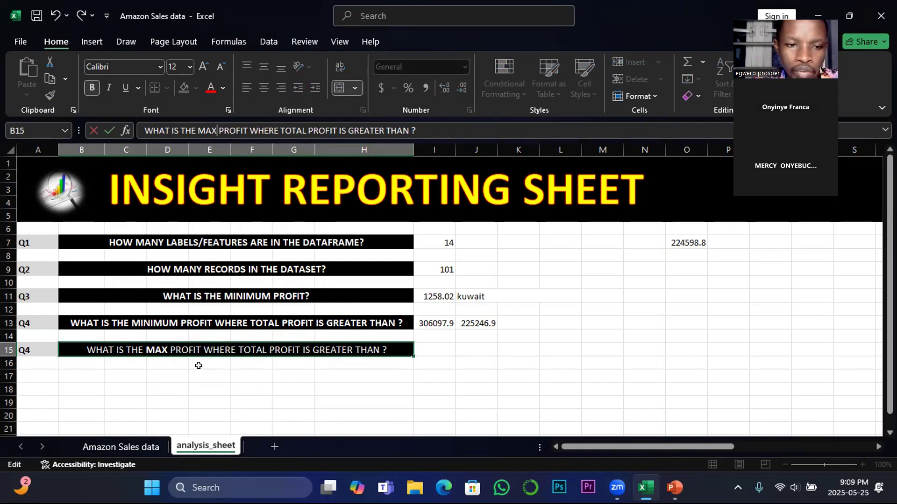
Delete "WHERE TOTAL PROFIT IS GREATER THAN" from the question in B15 and commit the edit
double_click(164, 347)
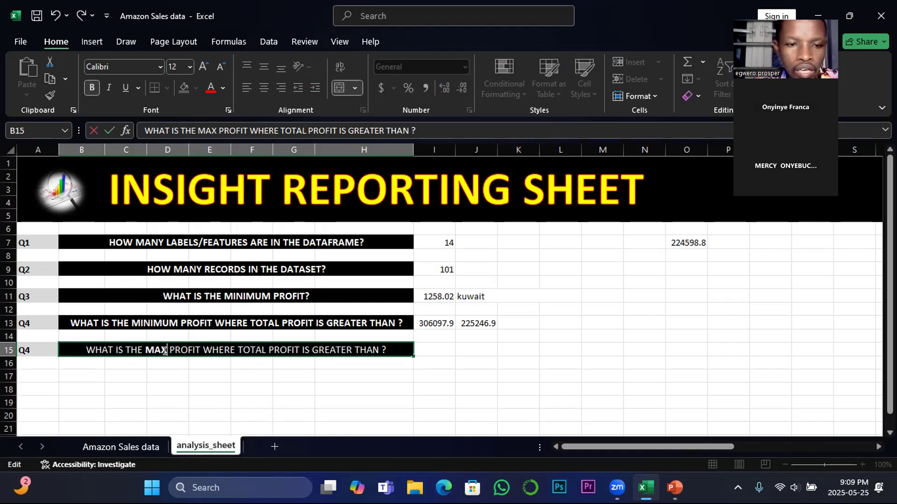
drag(202, 346, 375, 347)
key(BackSpace)
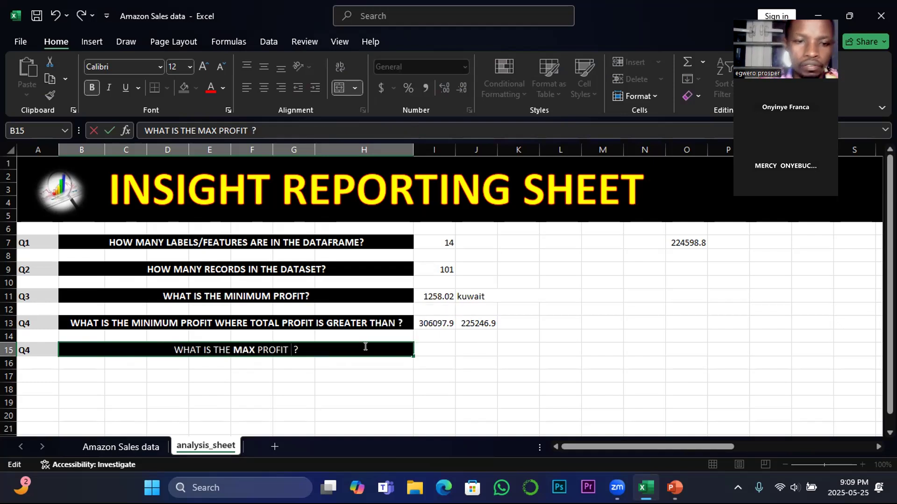
click(425, 350)
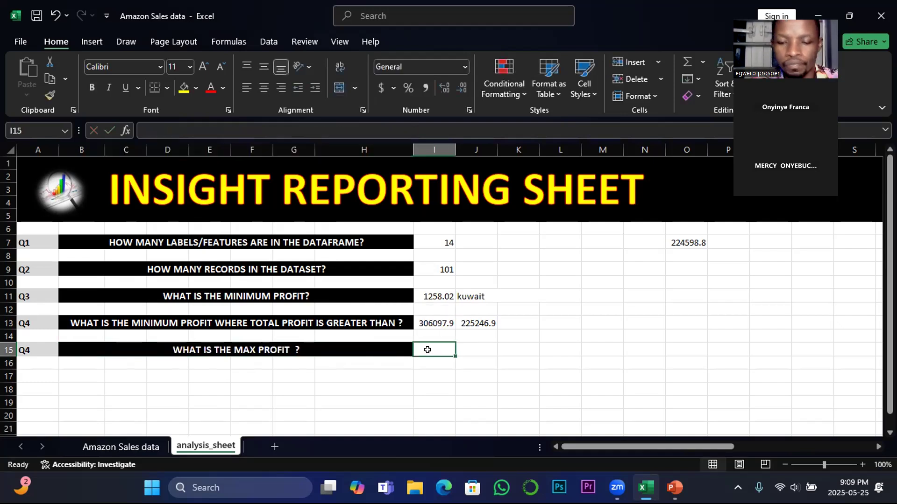
Enter a MAX formula in I15 over O2:O1048576 of the Amazon Sales data sheet, and check it against the formula in I11
text(=)
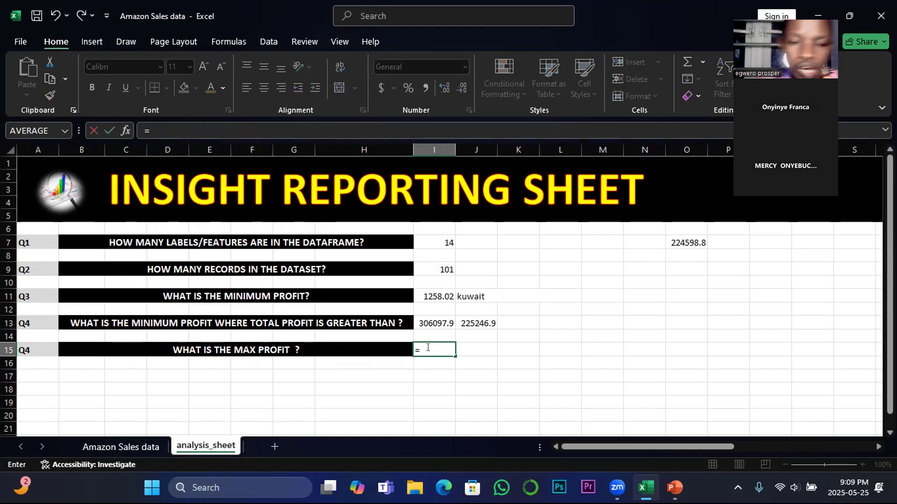
text(ma)
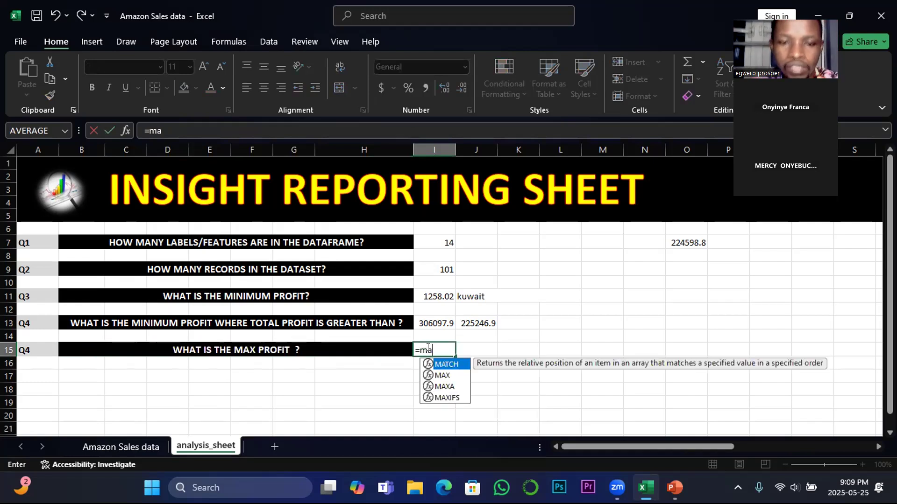
double_click(444, 376)
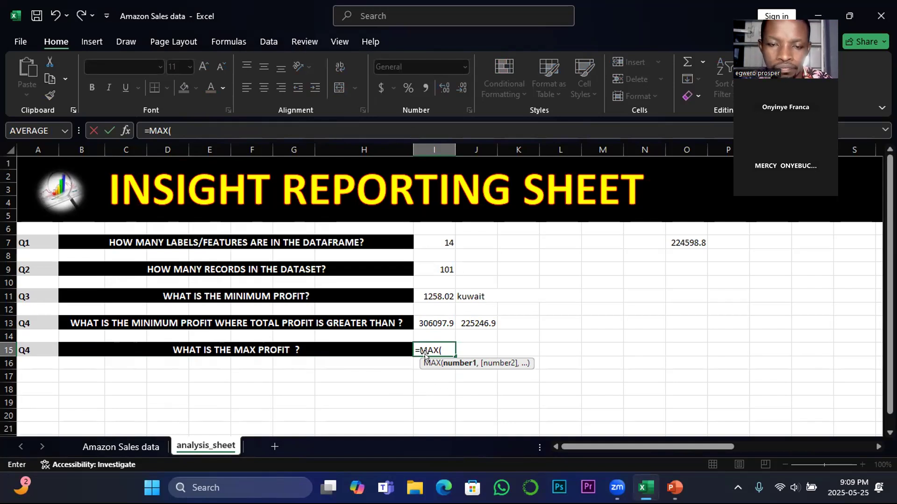
click(128, 447)
click(500, 180)
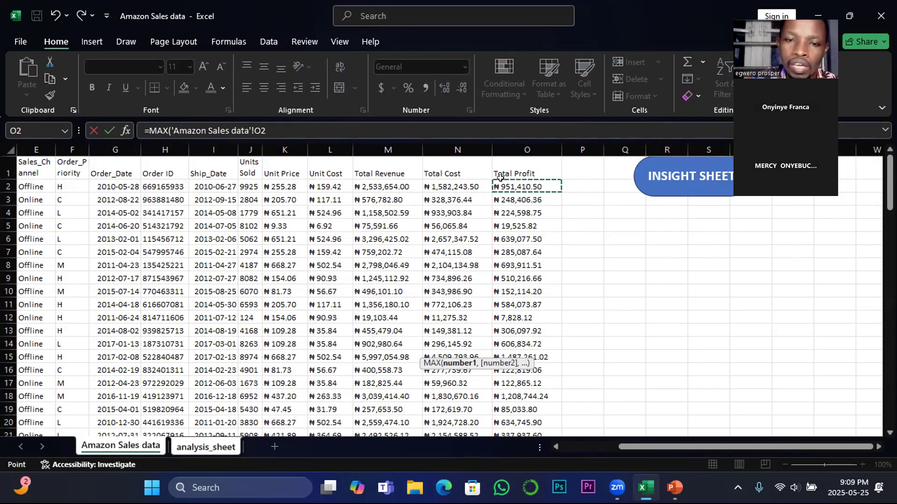
key(ctrl+shift+Down)
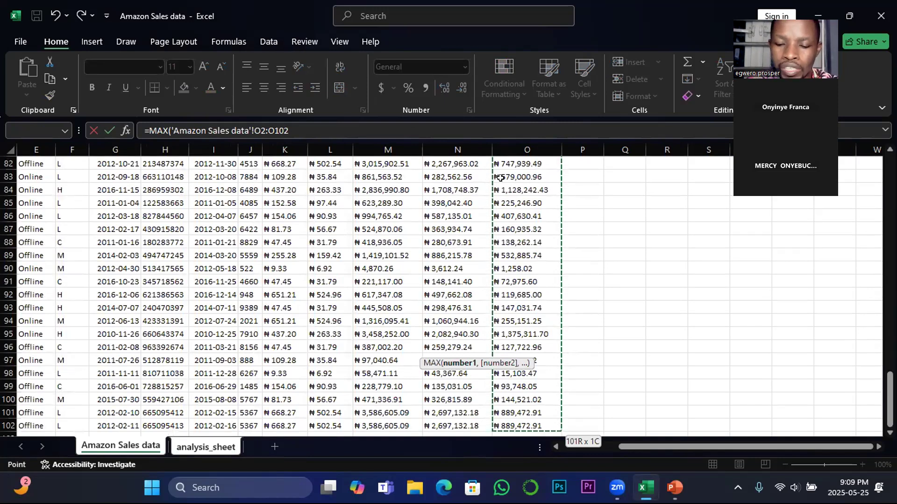
key(ctrl+shift+Down)
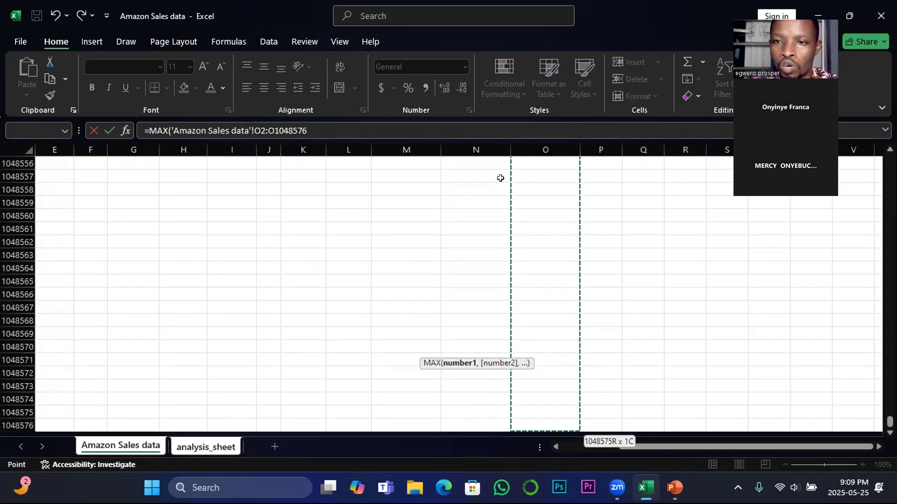
key(Return)
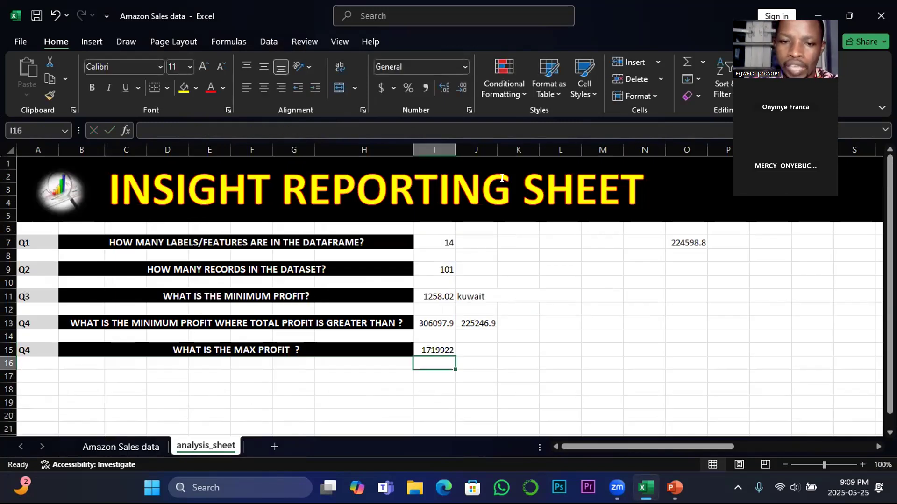
click(439, 351)
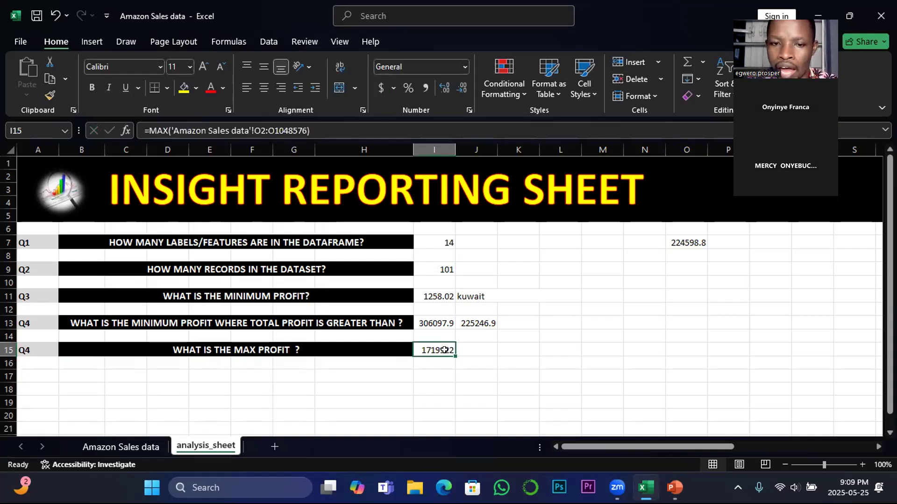
click(433, 298)
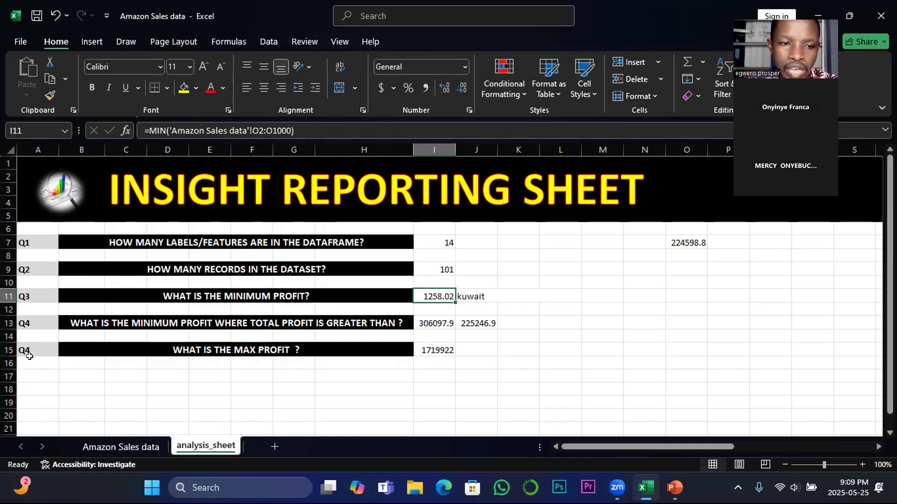
Copy the Q4 label and question from A13:H13 to row 17
drag(29, 376, 367, 369)
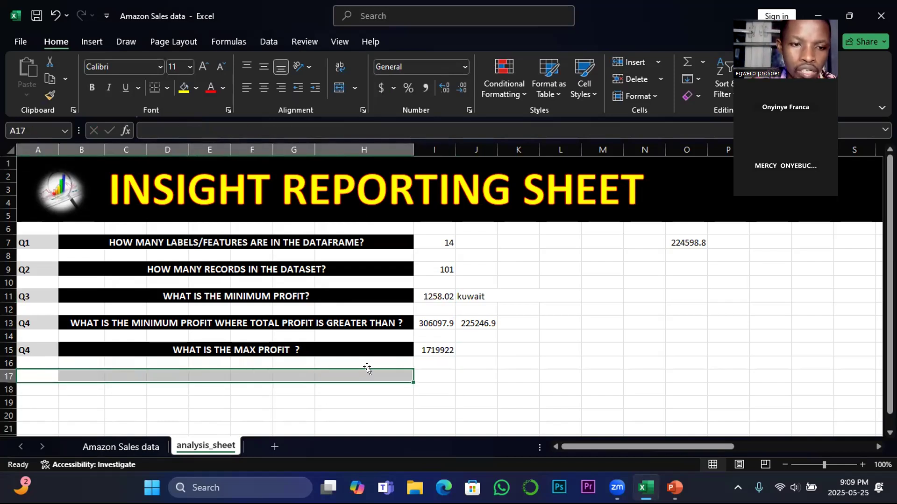
drag(28, 320, 312, 319)
key(ctrl+c)
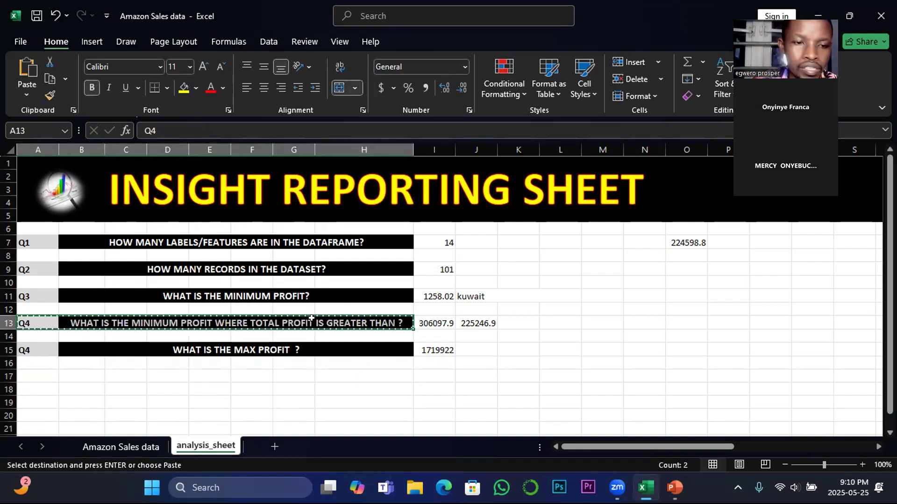
drag(38, 373, 344, 375)
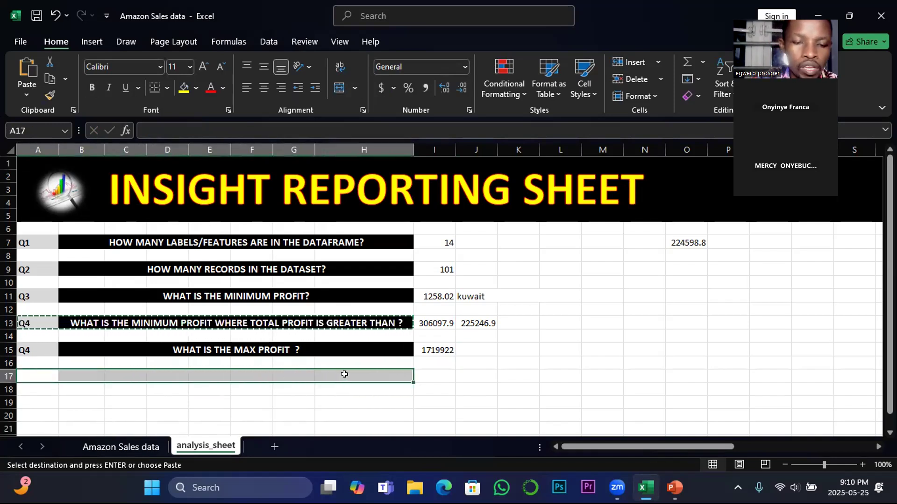
key(ctrl+v)
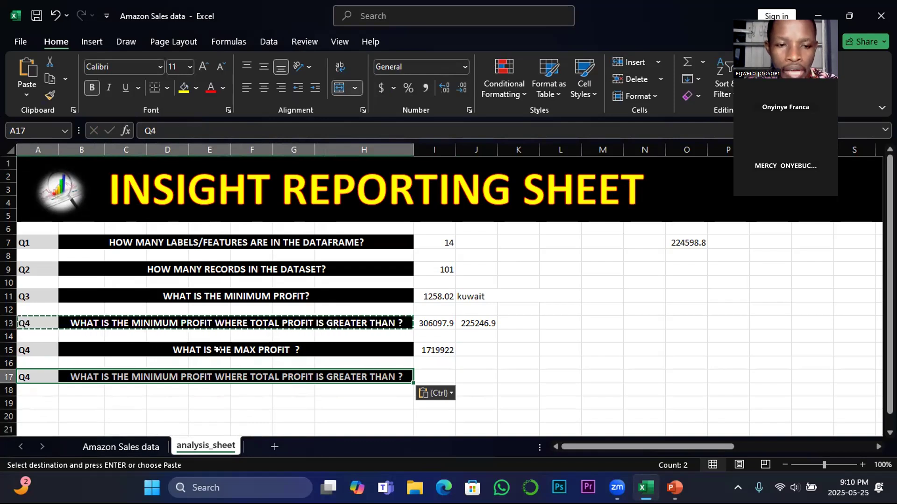
key(Escape)
Replace the word MINIMUM with MAX in the copied question in B17
scroll(341, 400, down, 1)
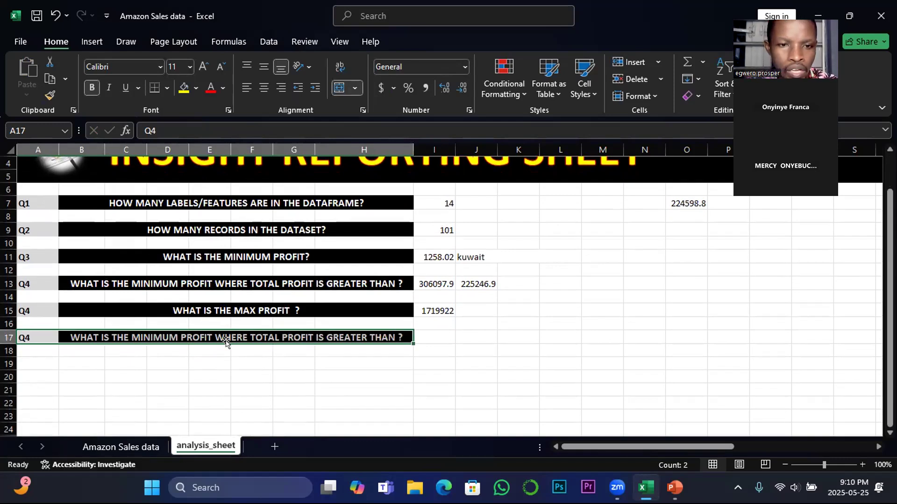
click(99, 332)
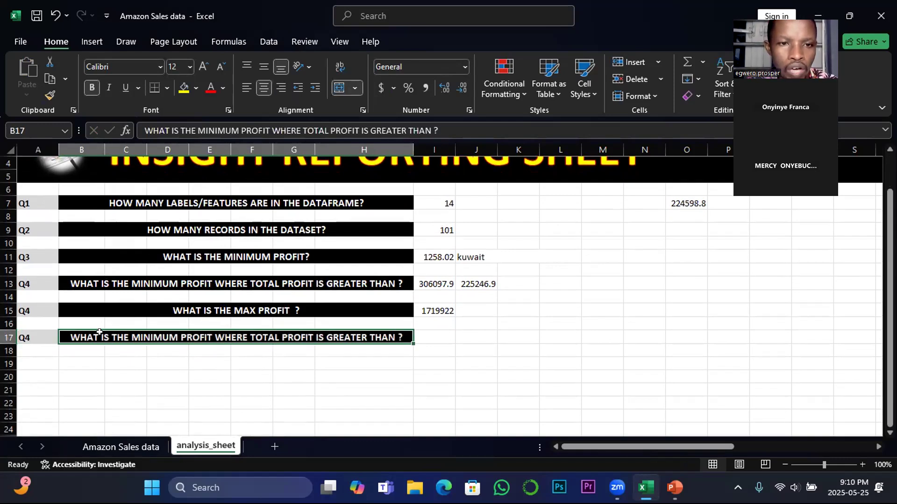
click(235, 130)
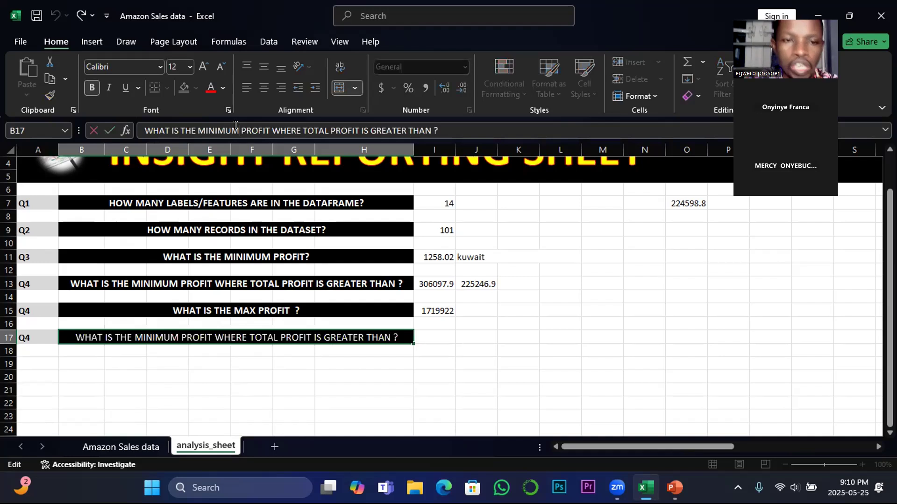
key(BackSpace)
key(BackSpace)
key(BackSpace)
key(BackSpace)
key(BackSpace)
key(BackSpace)
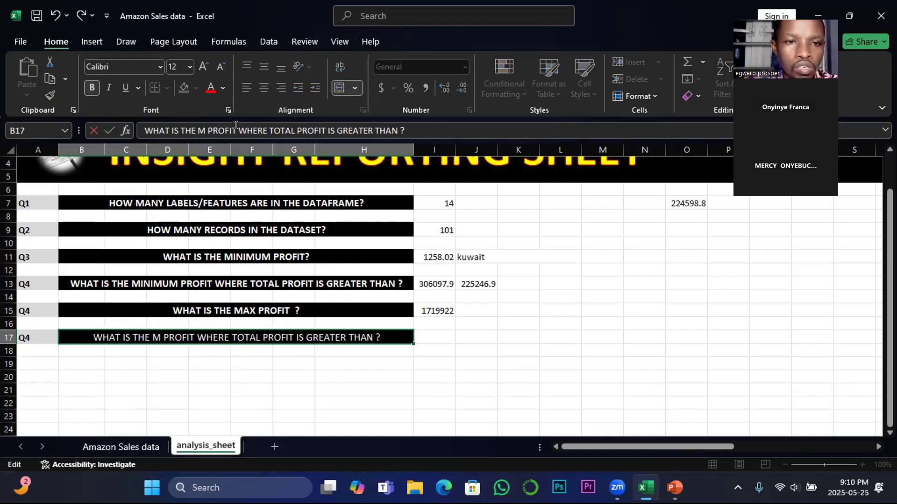
text(A)
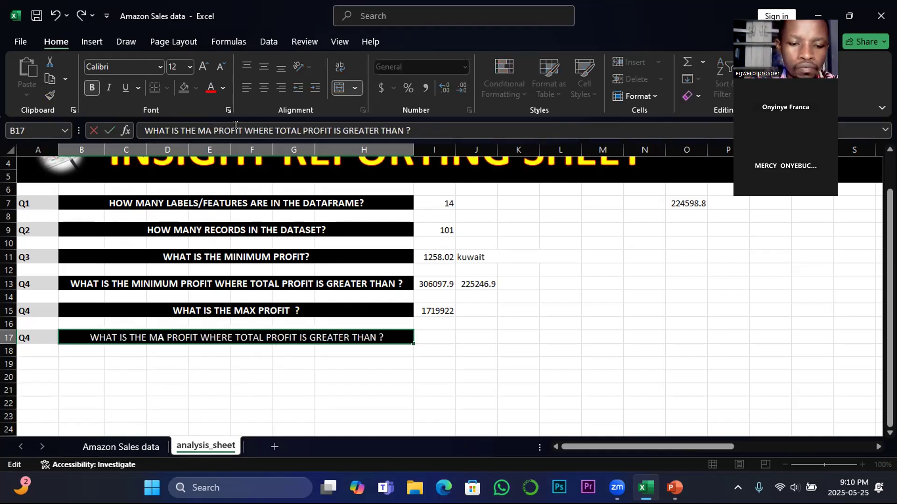
text(X)
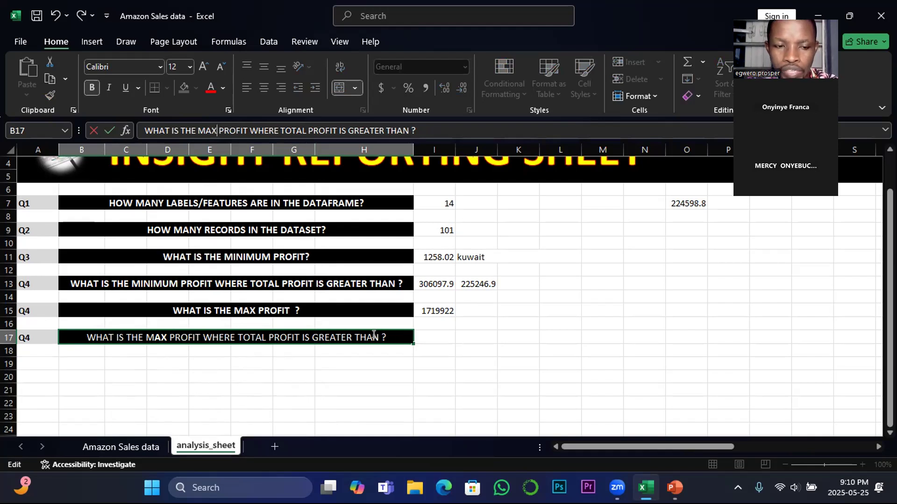
Examine the Total Profit values in column O of the Amazon Sales data sheet
click(121, 447)
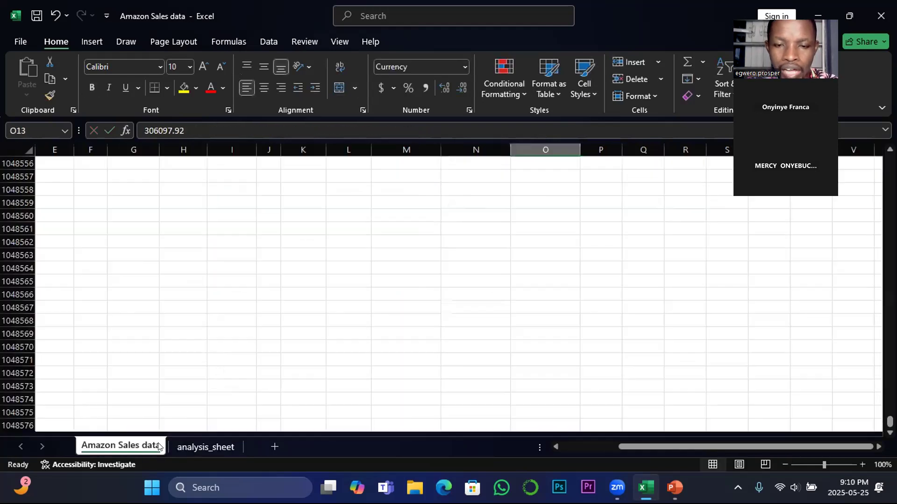
click(510, 342)
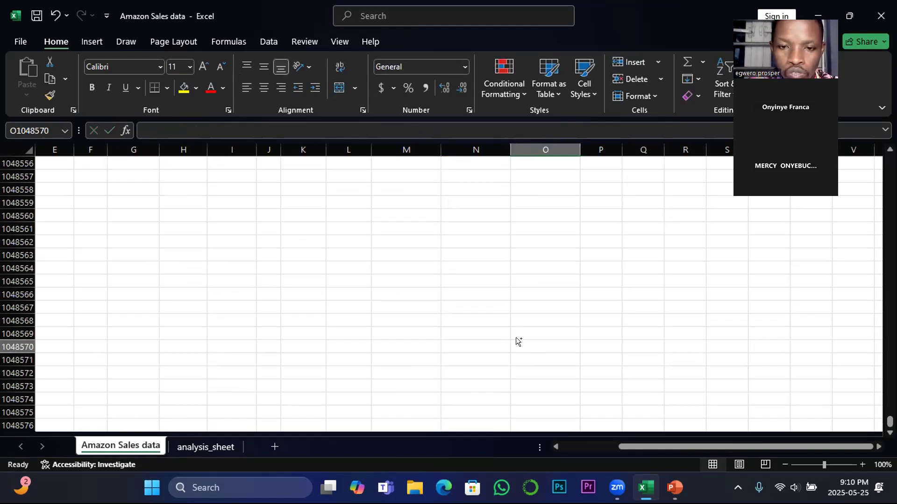
key(ctrl+shift+Up)
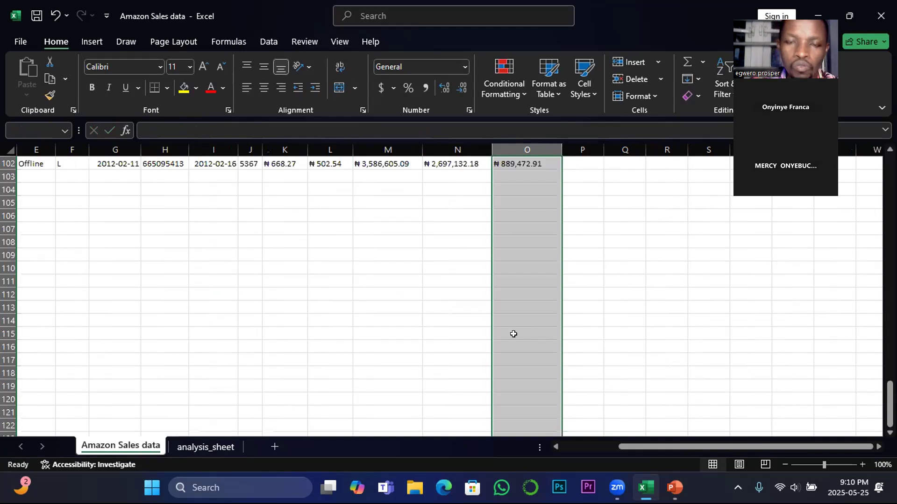
scroll(513, 334, up, 7)
scroll(511, 330, up, 20)
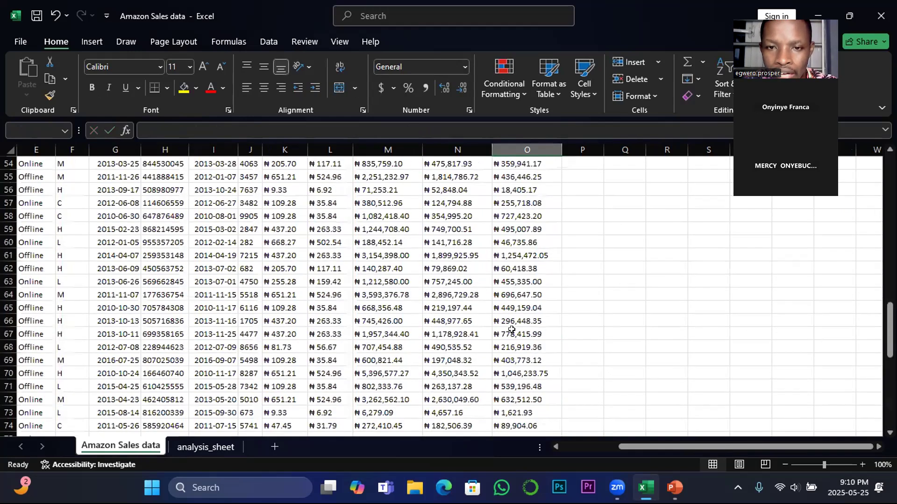
scroll(512, 330, up, 6)
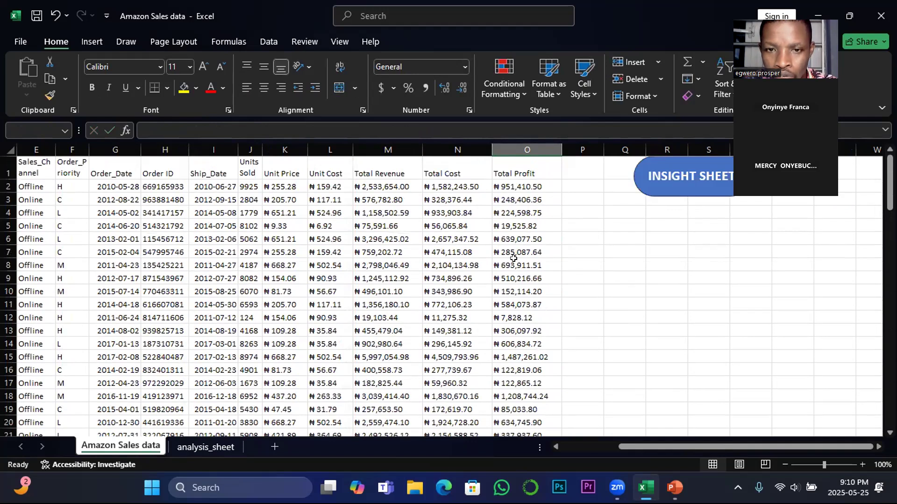
scroll(518, 262, down, 1)
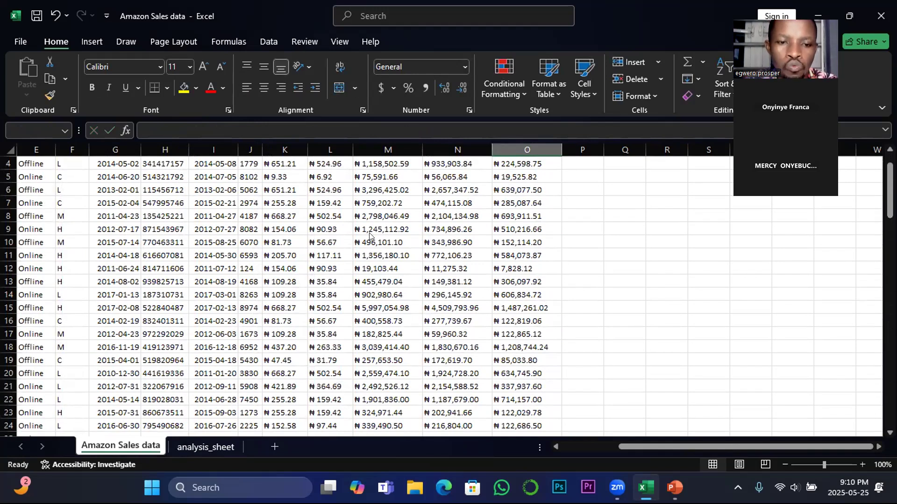
Start a MAX formula with a nested IF function in I17 of analysis_sheet
click(205, 447)
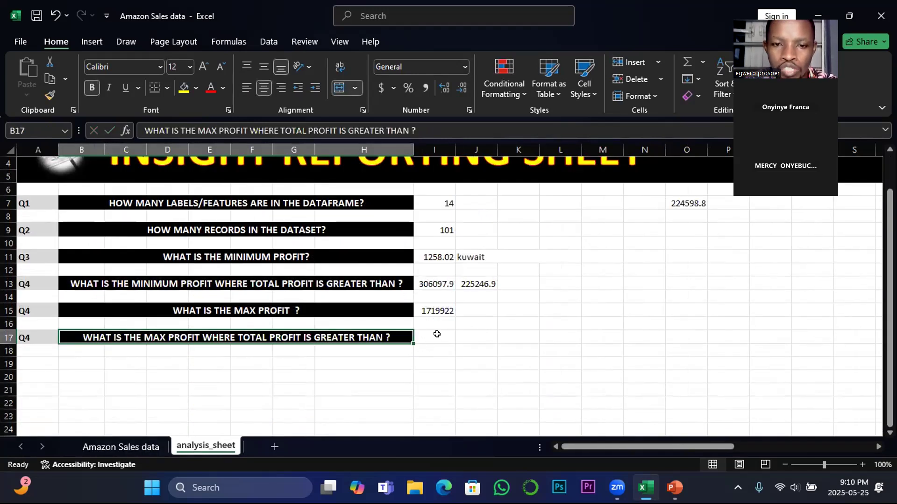
click(437, 334)
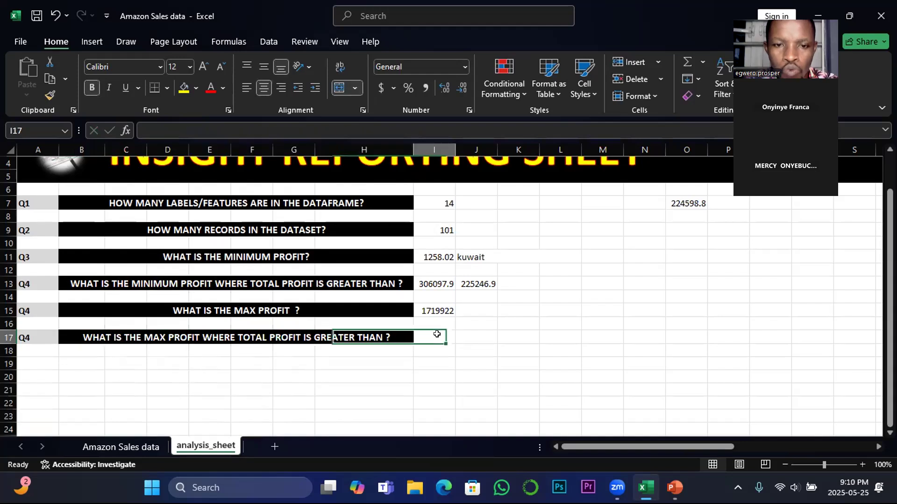
text(=)
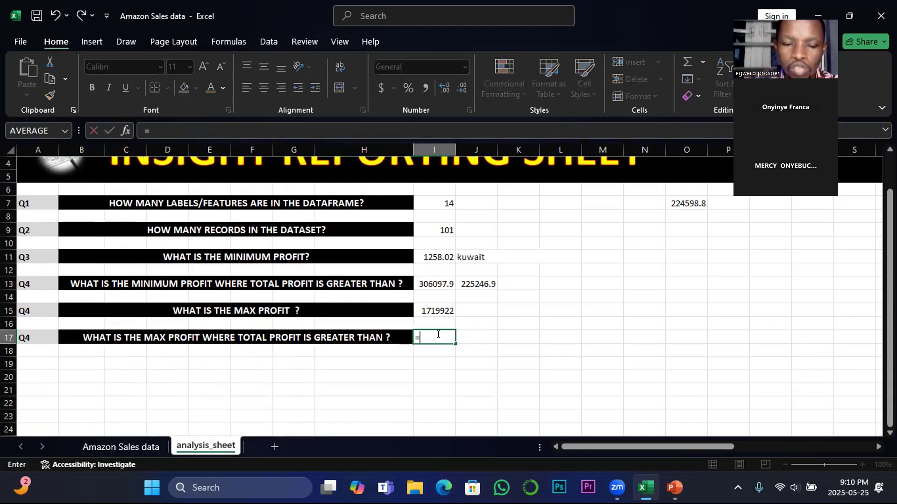
text(M)
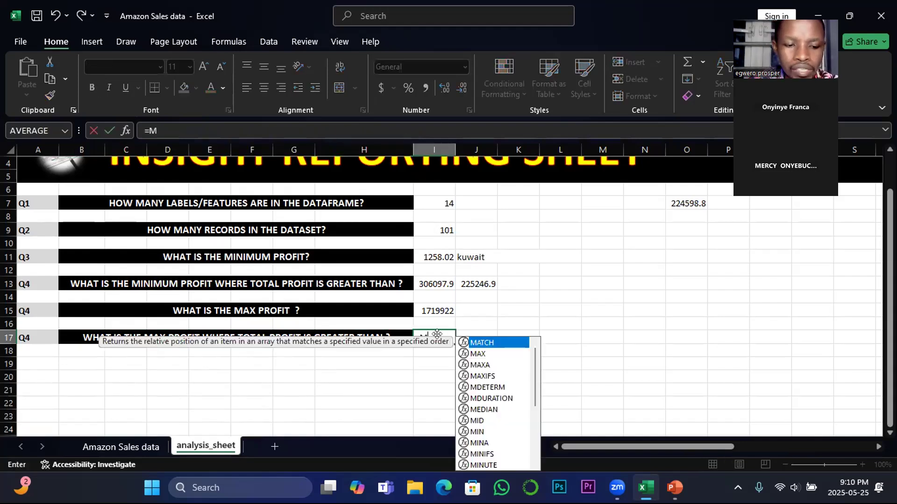
key(BackSpace)
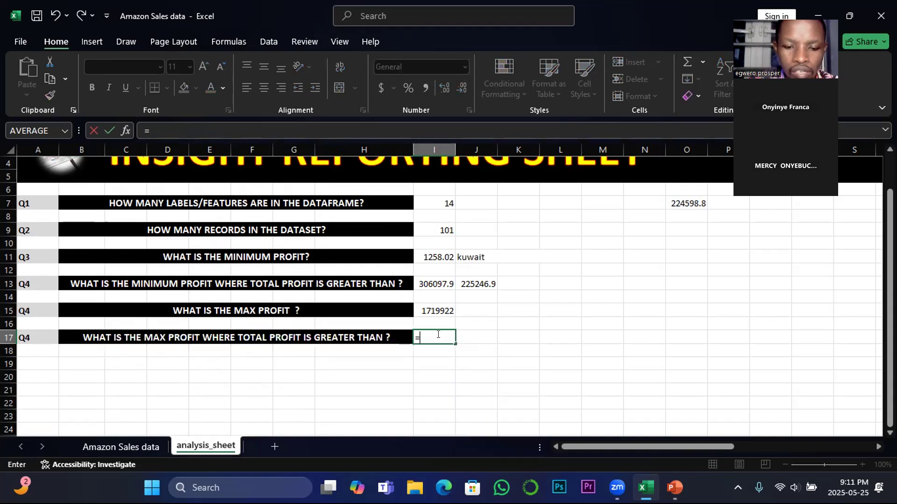
text(ma)
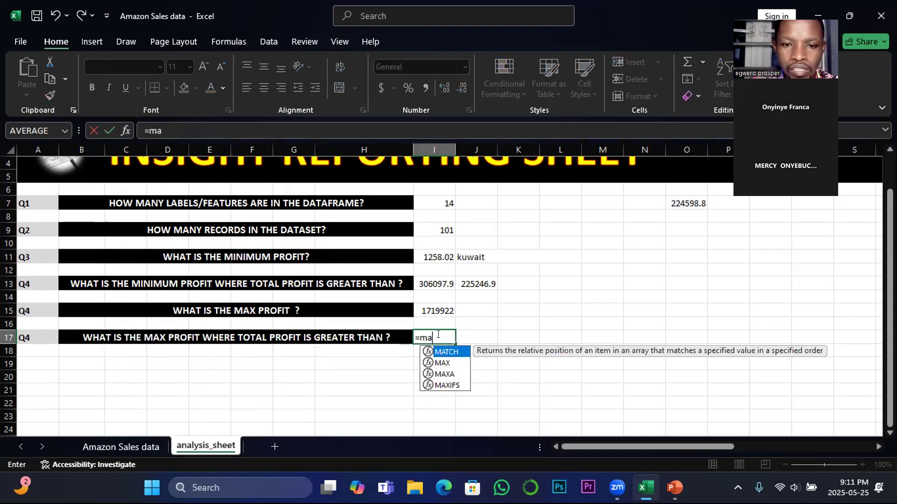
text(x()
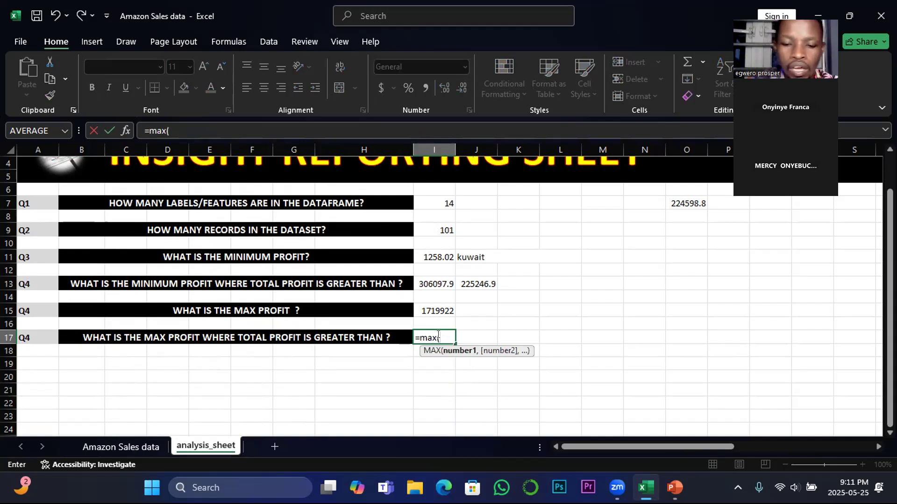
text(if)
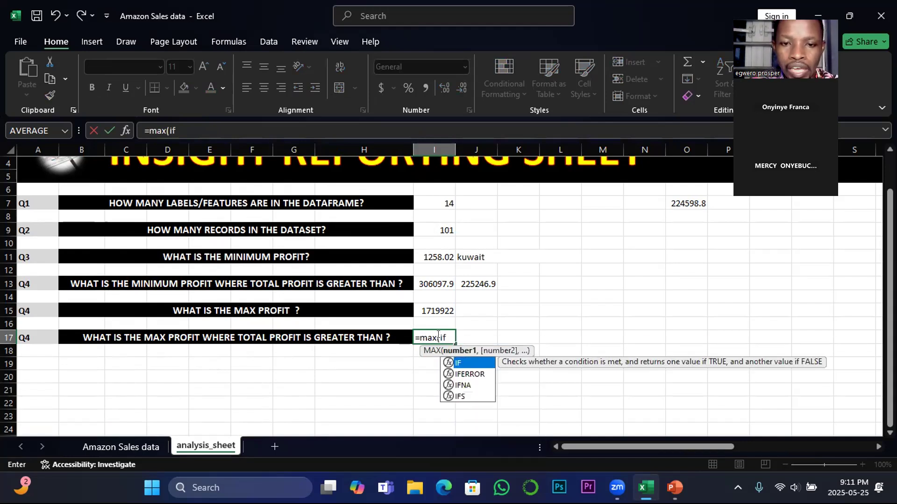
double_click(457, 363)
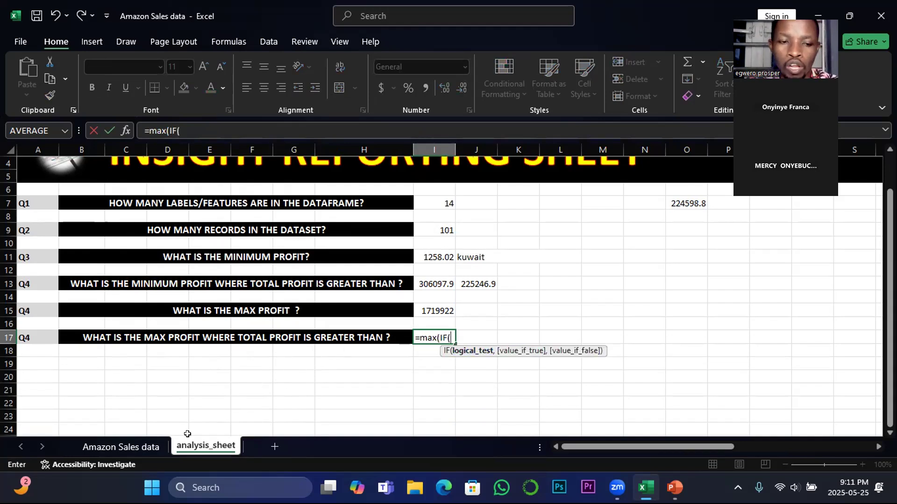
Set the IF logical test to O2:O1048576 of the Amazon Sales data sheet being greater than 600000
click(139, 446)
scroll(514, 211, up, 5)
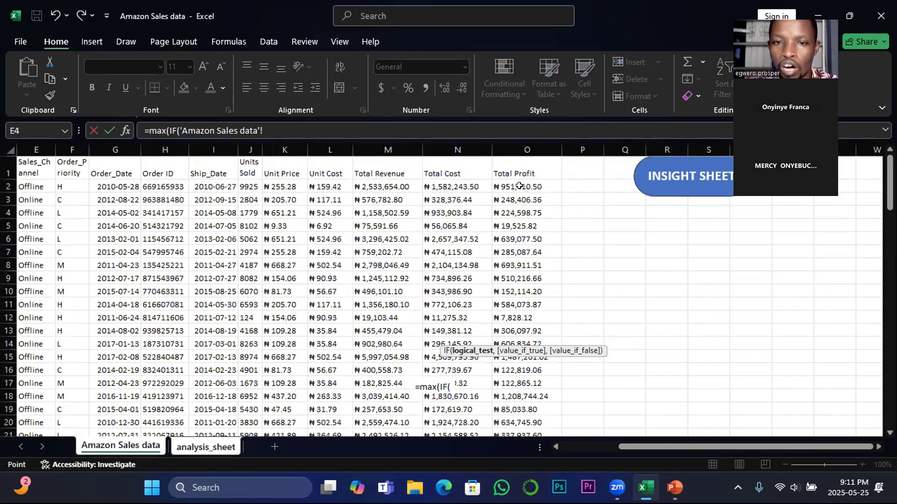
click(519, 186)
key(ctrl+shift+Down)
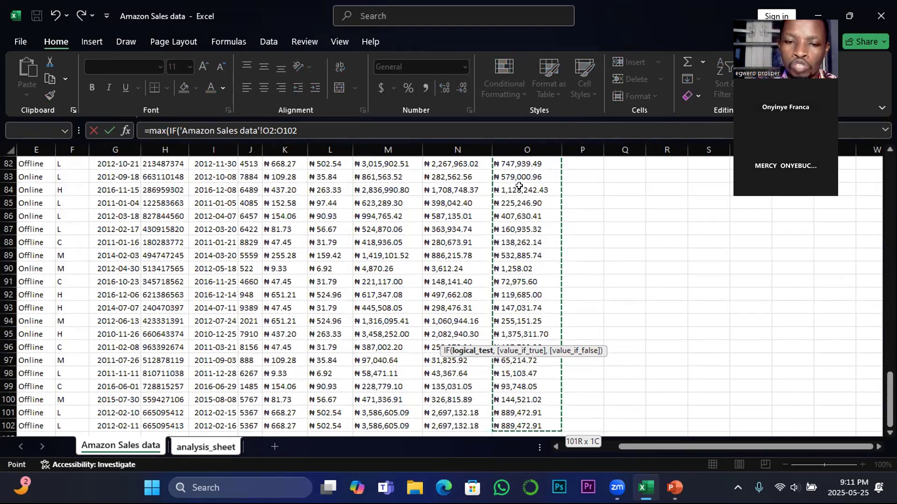
key(ctrl+shift+Down)
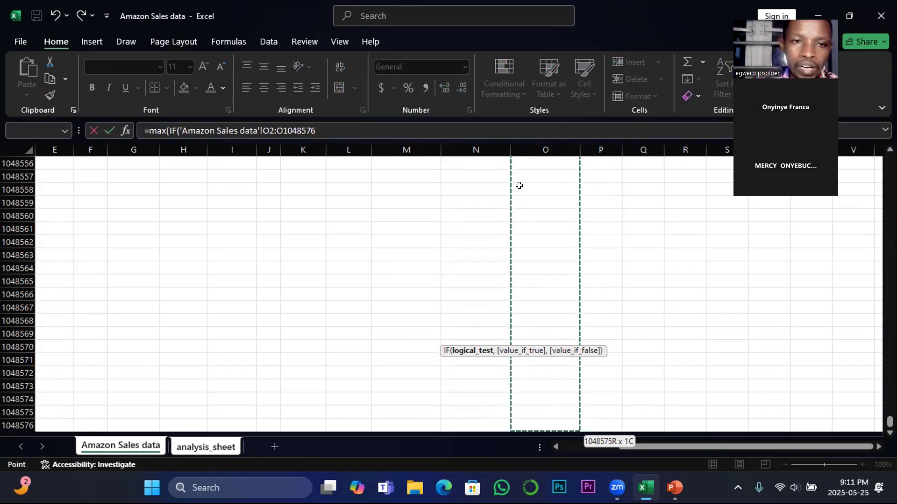
click(320, 129)
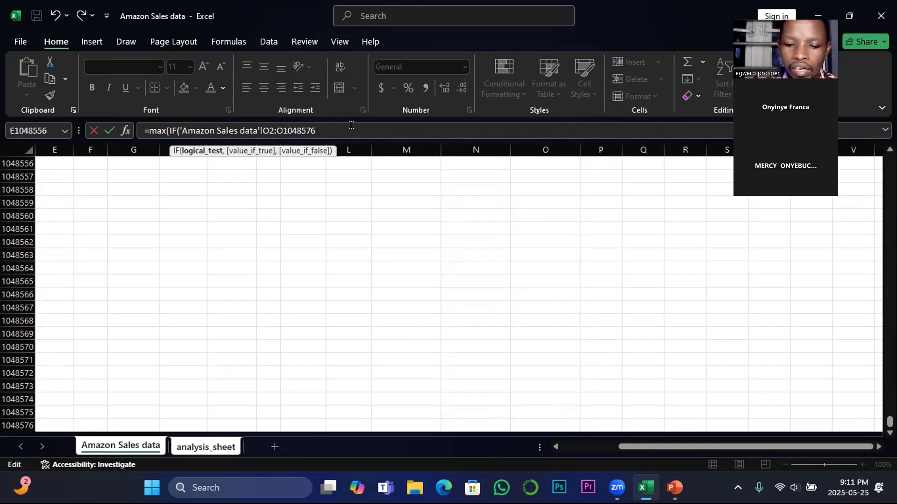
text(>)
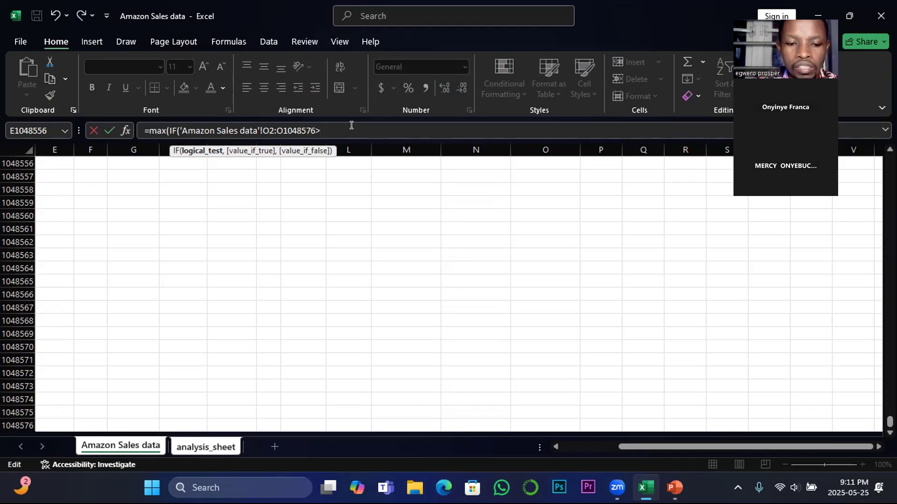
text(600000,)
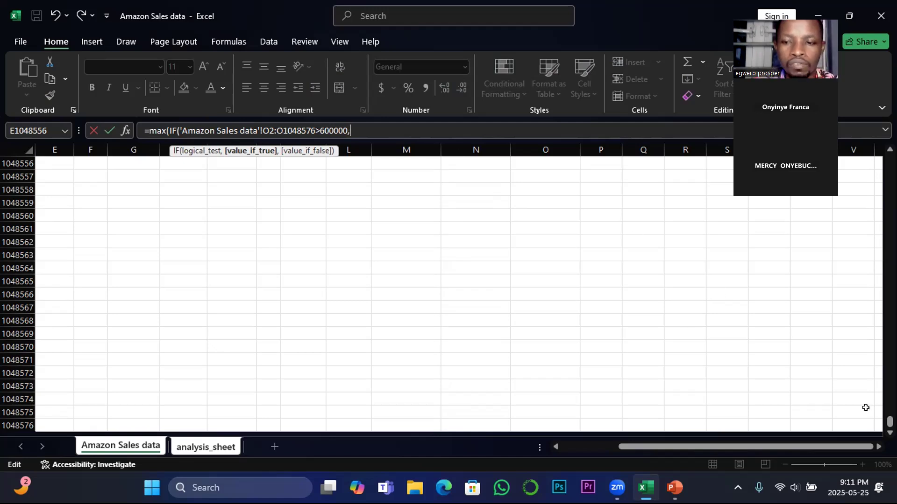
Use O2:O1048576 of the Amazon Sales data sheet as the value if true and enter the formula as an array formula
drag(889, 422, 890, 159)
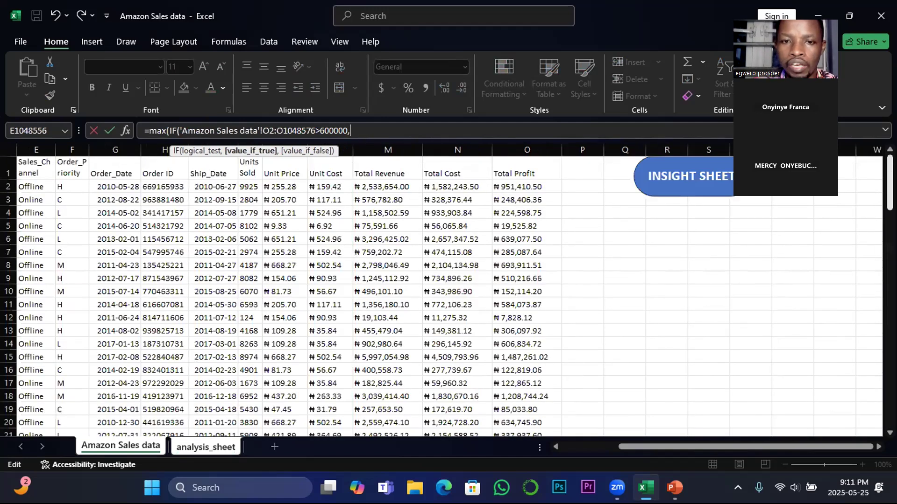
click(519, 187)
key(ctrl+shift+Down)
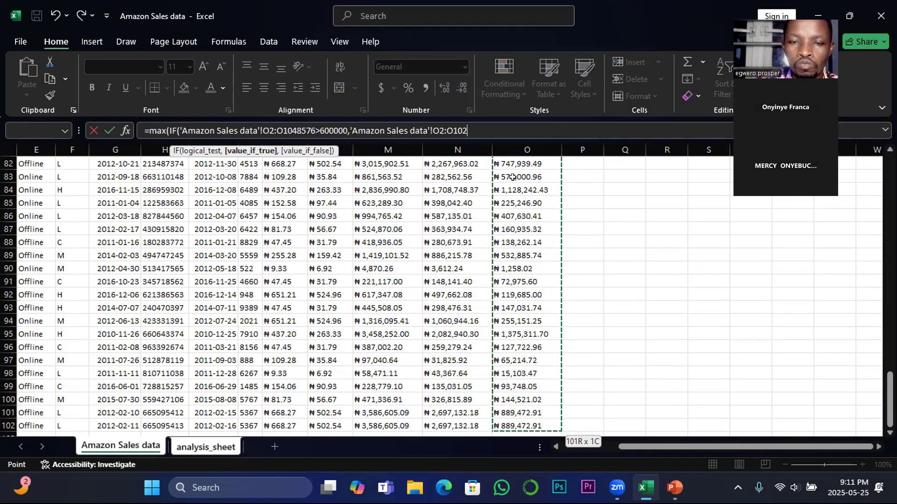
key(ctrl+shift+Down)
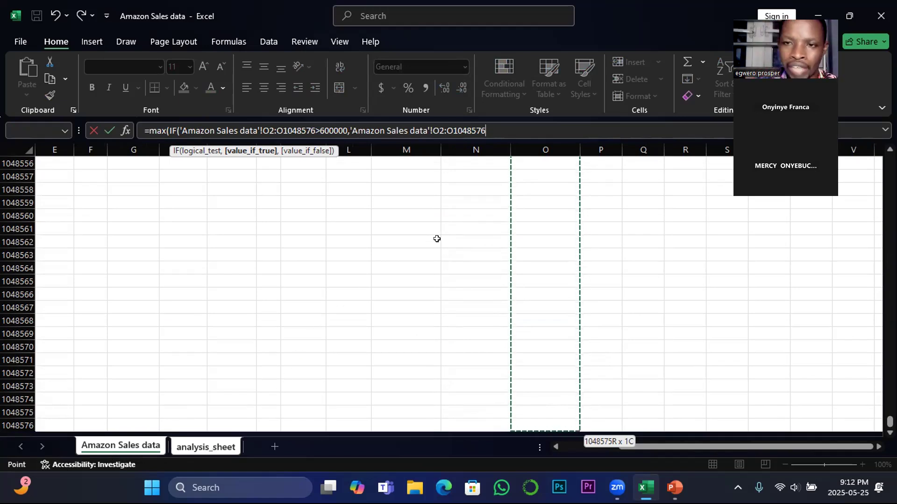
text()))
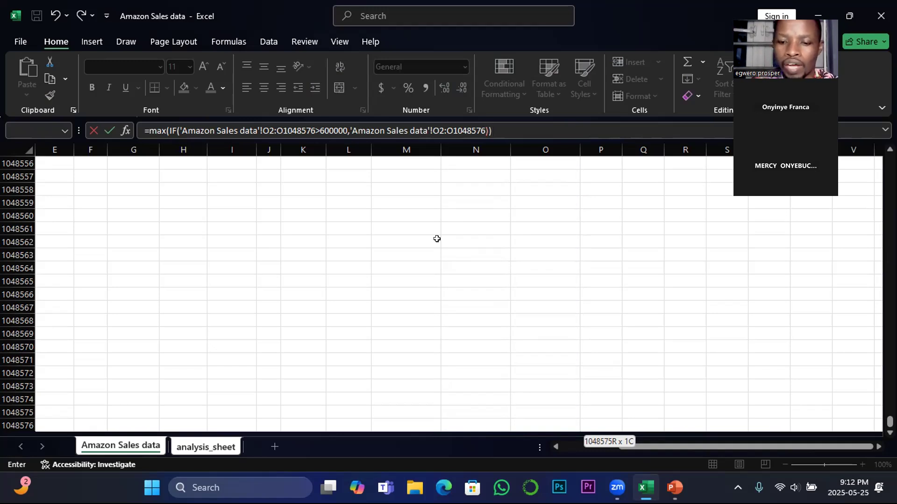
key(ctrl+shift+Return)
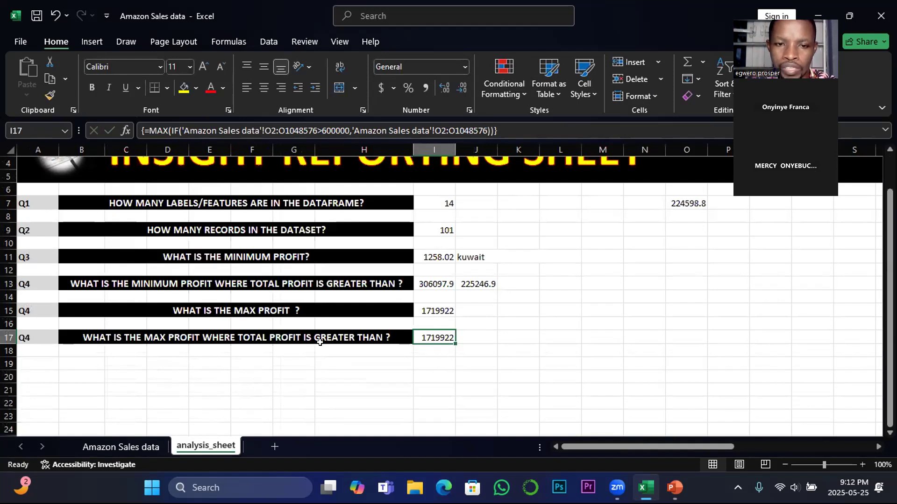
Insert the threshold 600,000 before the question mark in the B17 question
click(381, 336)
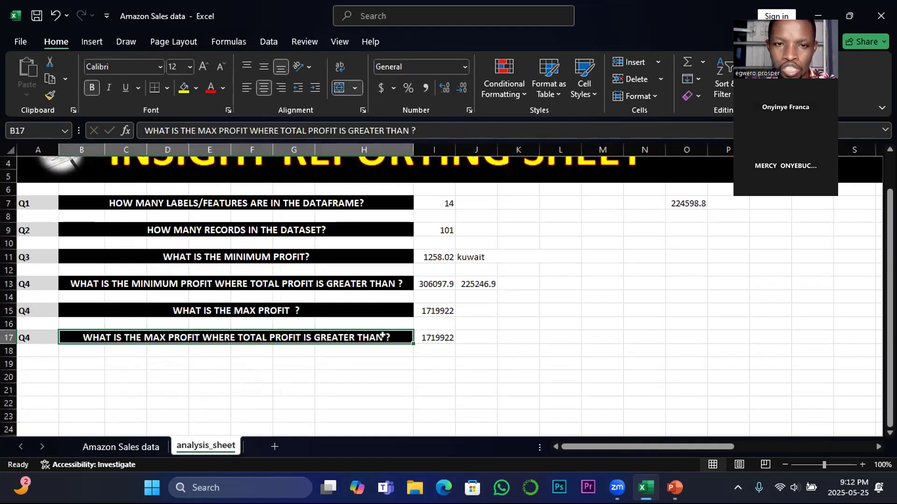
click(407, 125)
text(60)
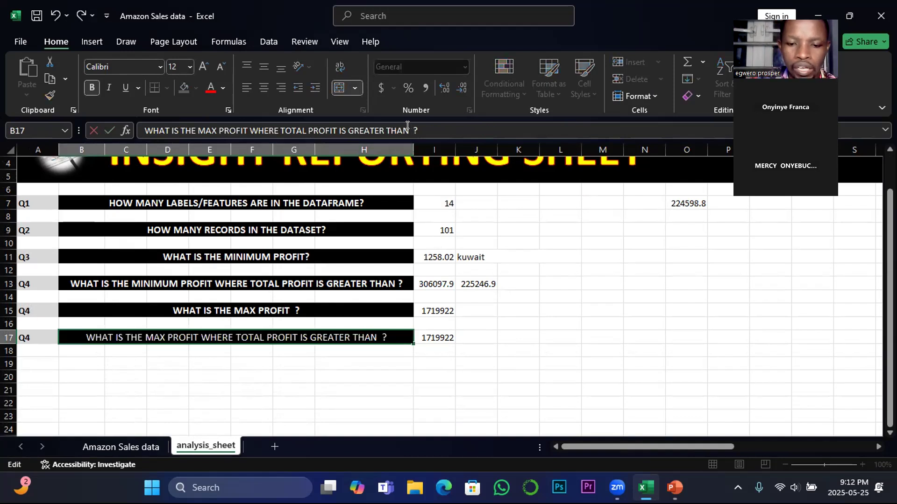
text(0,000)
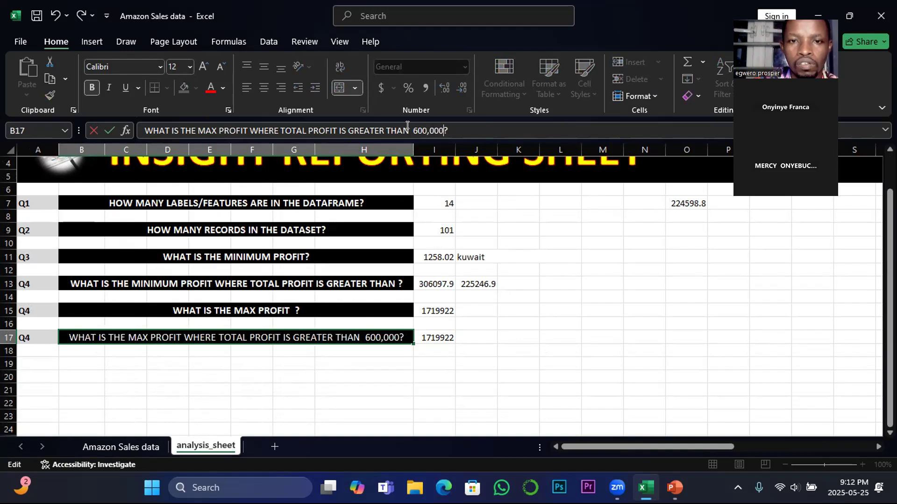
click(428, 374)
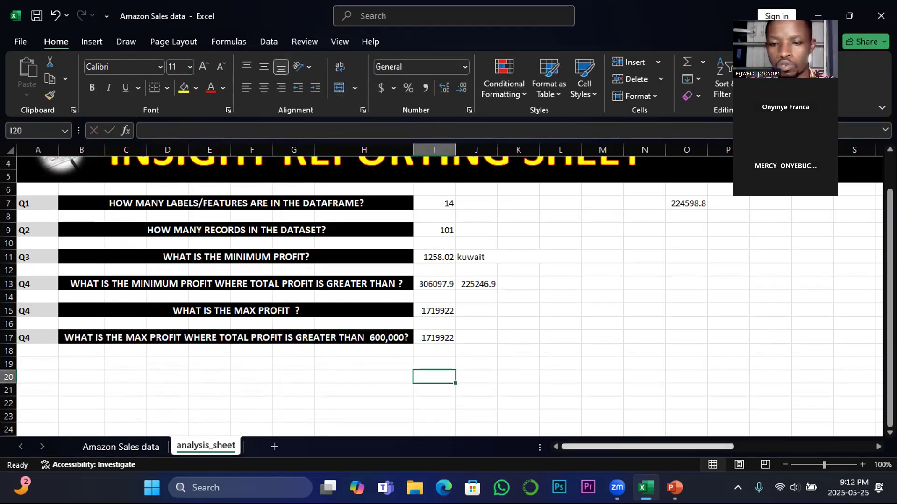
Switch to the PowerPoint presentation showing the MAX & IF functions slide
mouse_move(675, 487)
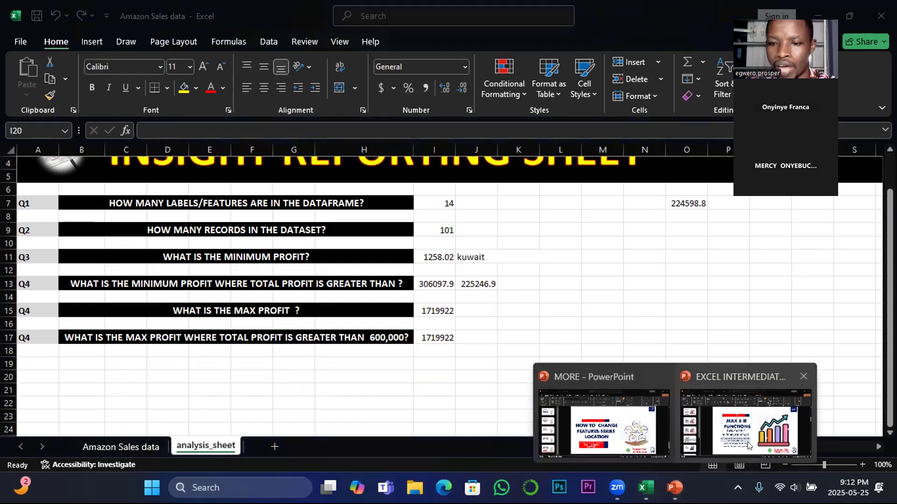
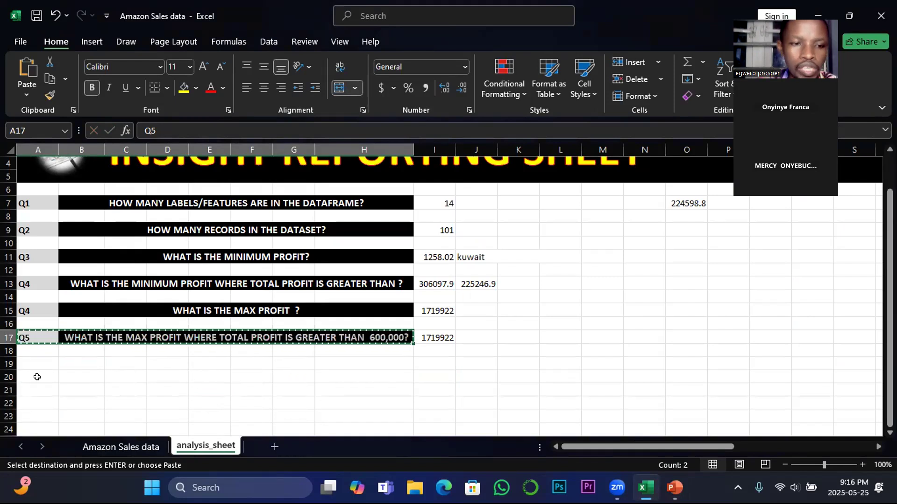
Paste the copied Q5 question row into row 19 and change its label in A19 to Q6
drag(35, 366, 362, 363)
text(Q5	WHAT IS THE MAX PROFIT WHERE TOTAL PROFIT IS GREATER THAN  600,000?)
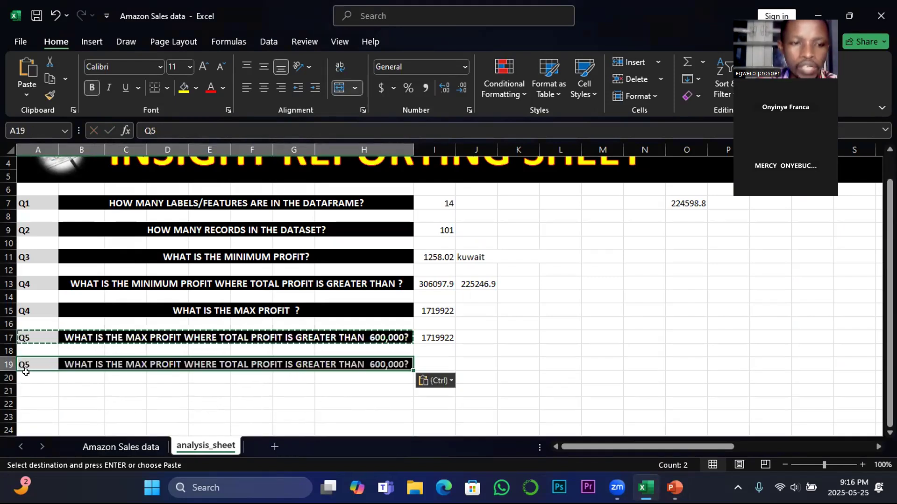
click(157, 125)
key(BackSpace)
text(6)
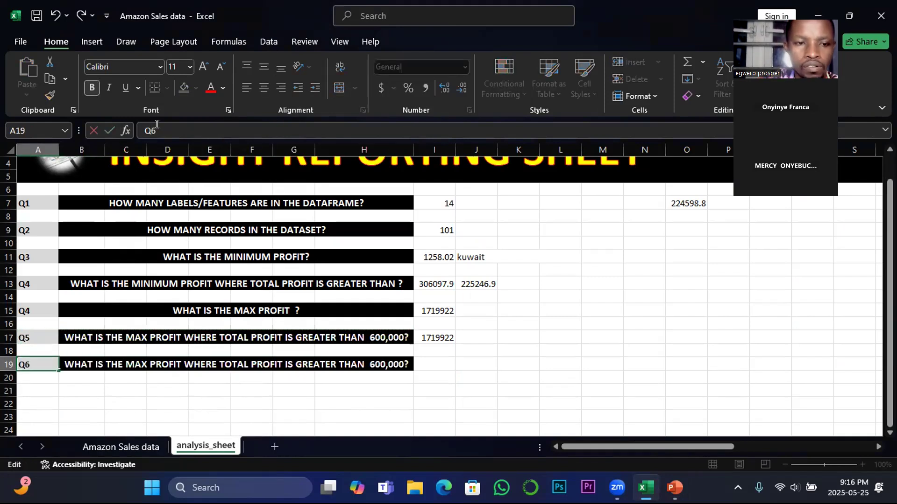
click(205, 404)
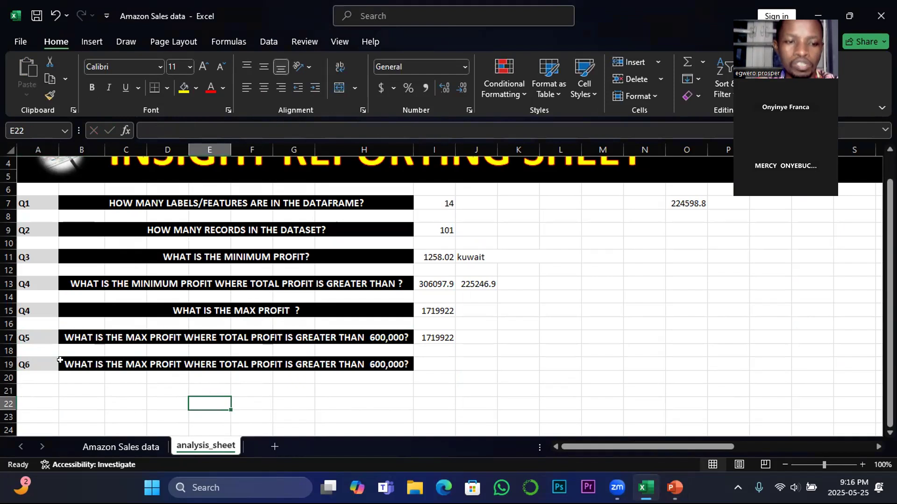
Examine the columns of the Amazon Sales data sheet, from Item_Type to Total Profit, for a new question topic
click(141, 446)
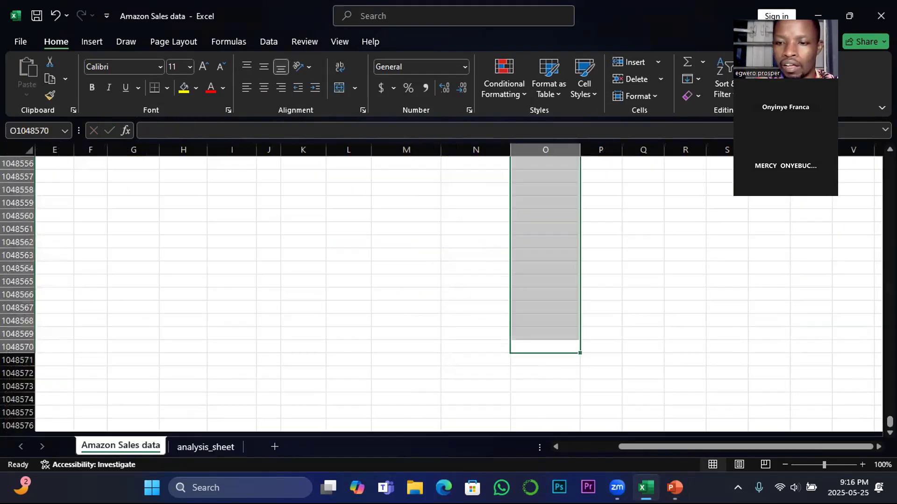
drag(889, 421, 890, 161)
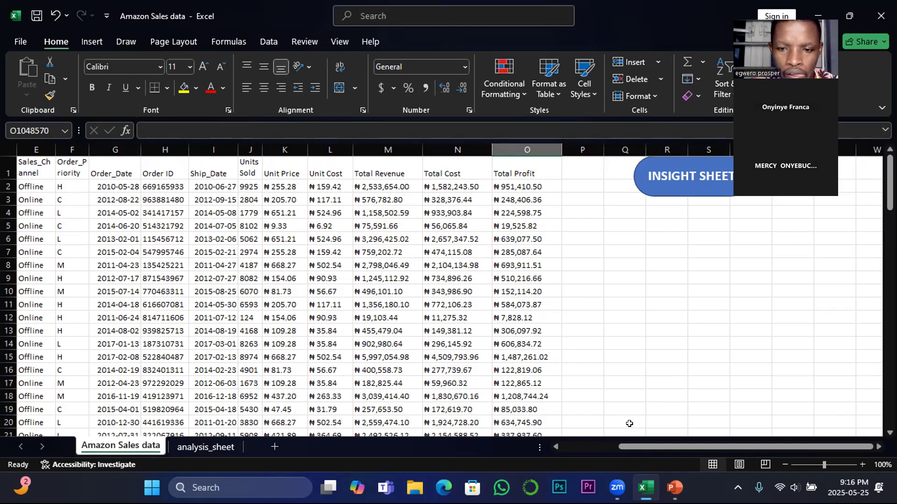
drag(644, 447, 633, 423)
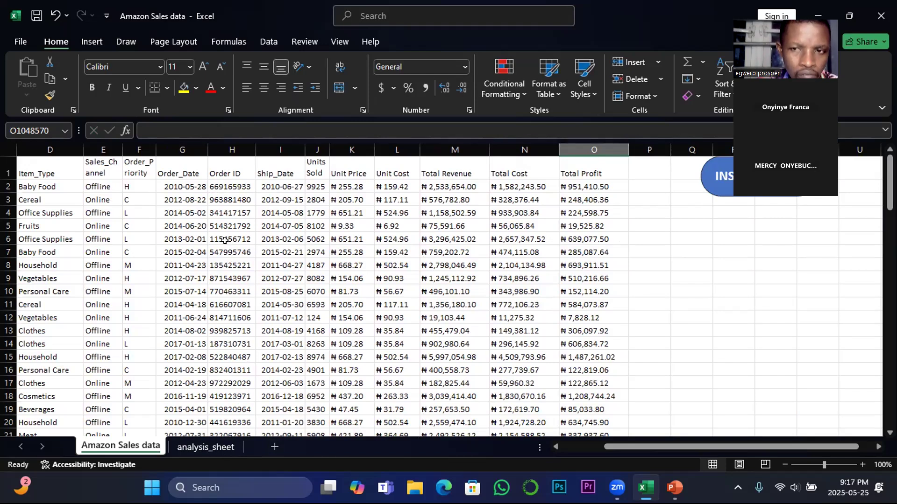
Replace the Q6 question text in B19 of the analysis_sheet with "WHAT IS THE HIGHEST NUMBER OF ORDER ID ?"
click(211, 448)
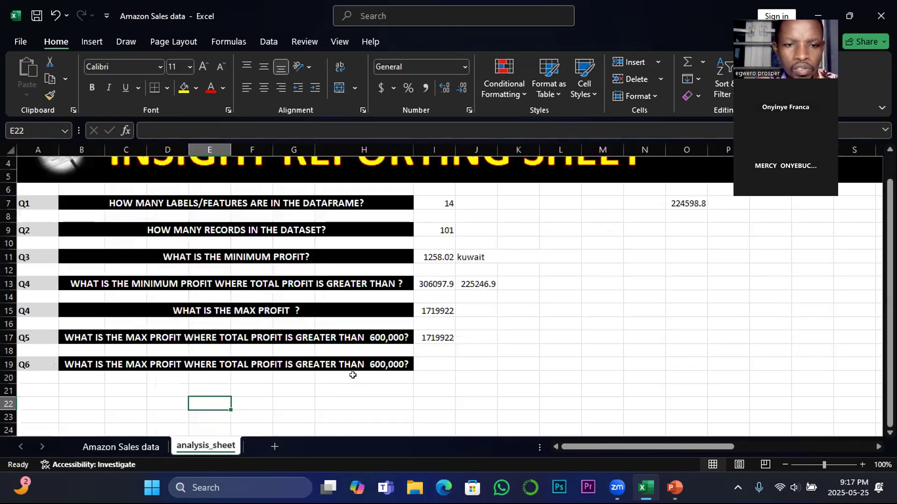
click(131, 364)
drag(440, 126, 143, 130)
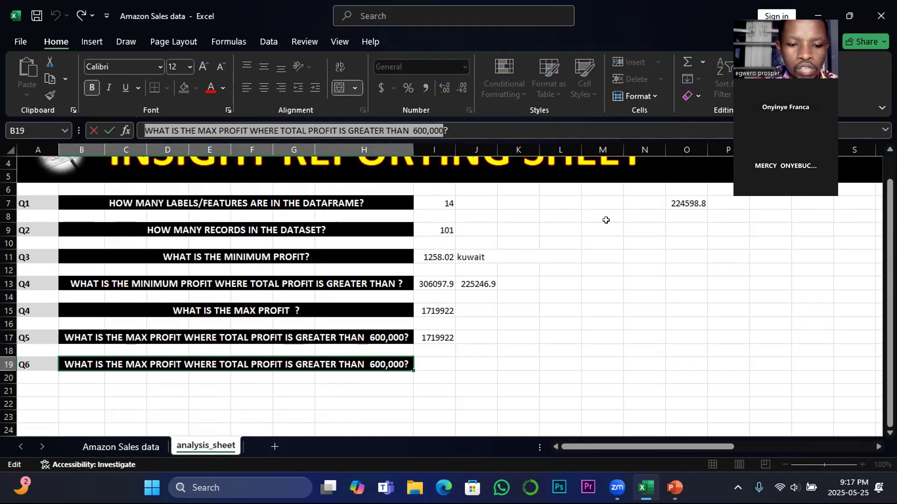
text(what ?)
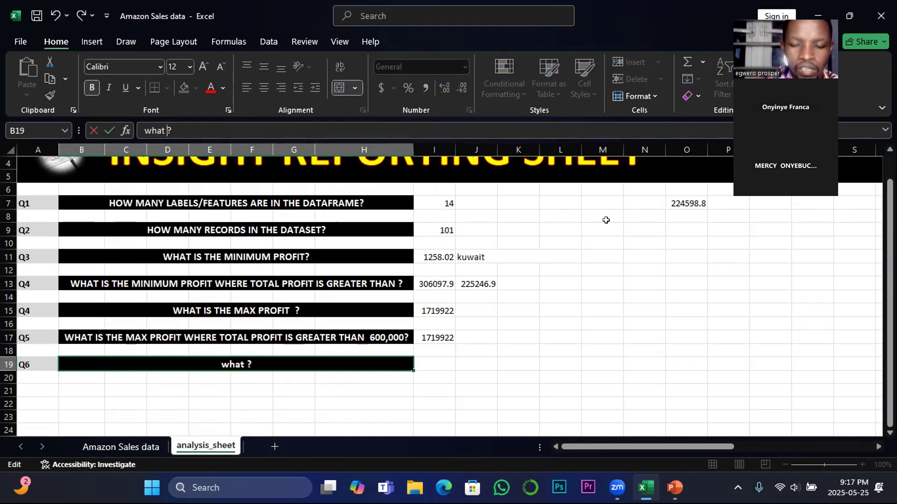
key(BackSpace)
key(BackSpace)
key(BackSpace)
key(BackSpace)
key(BackSpace)
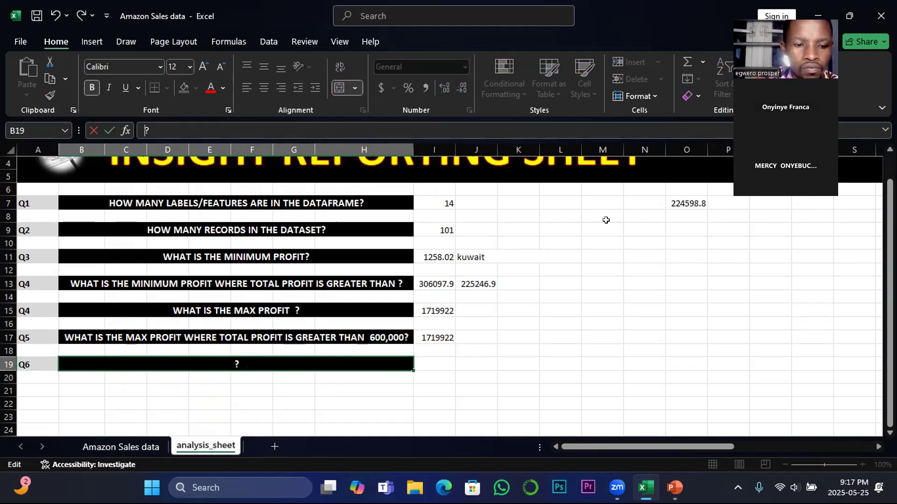
text(WHAT )
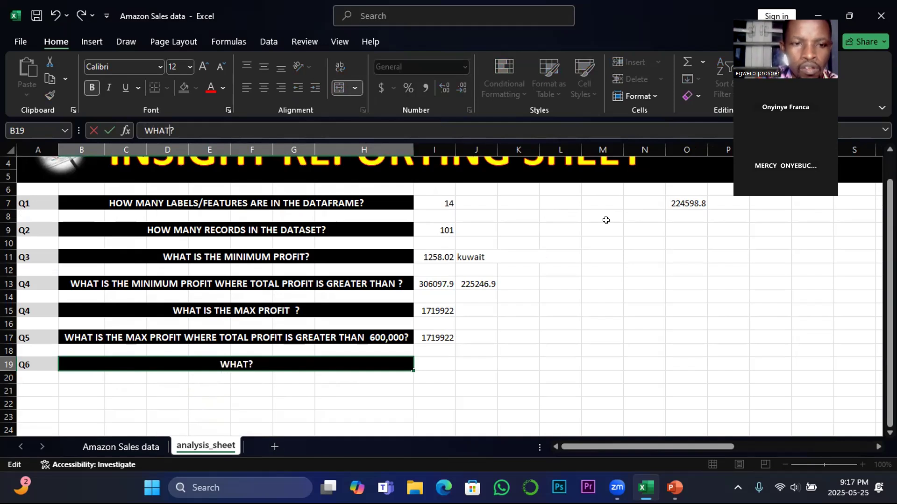
text(IS THE)
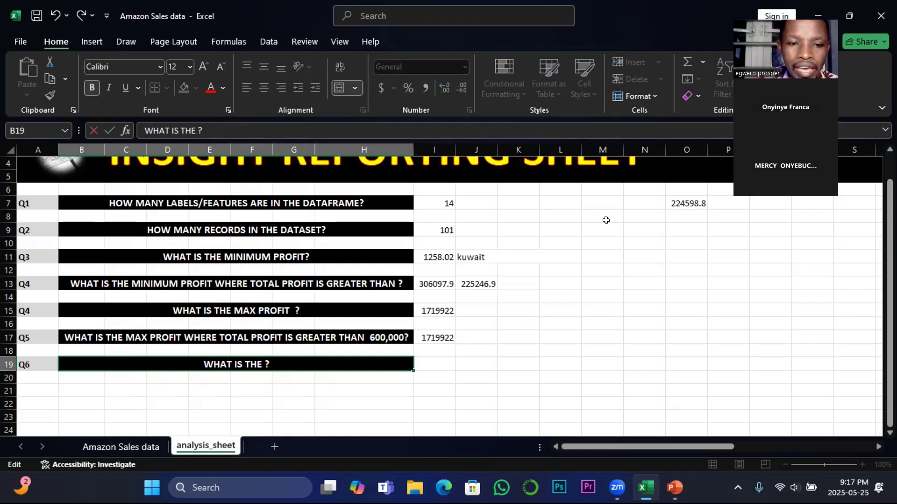
text(HI)
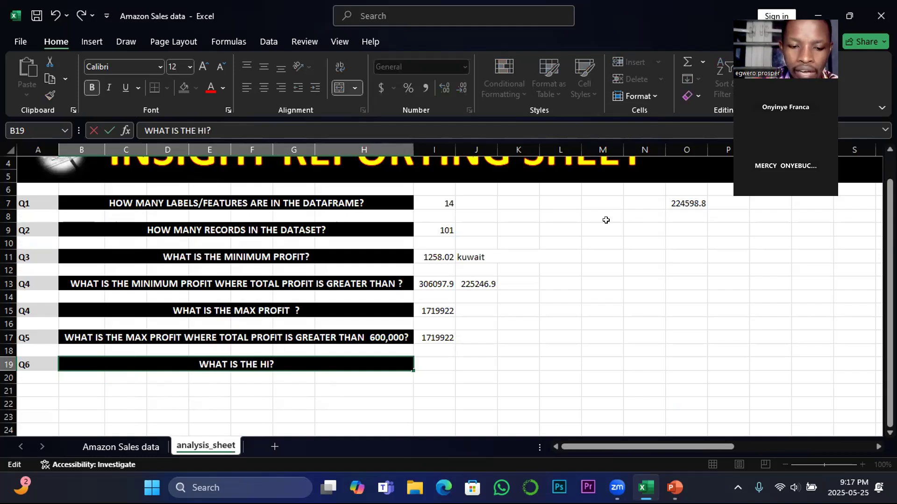
text(GH)
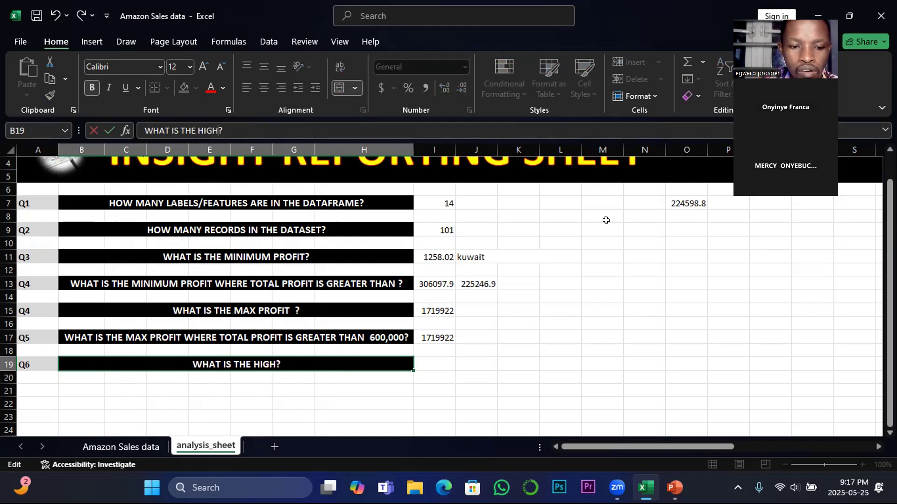
text(EST )
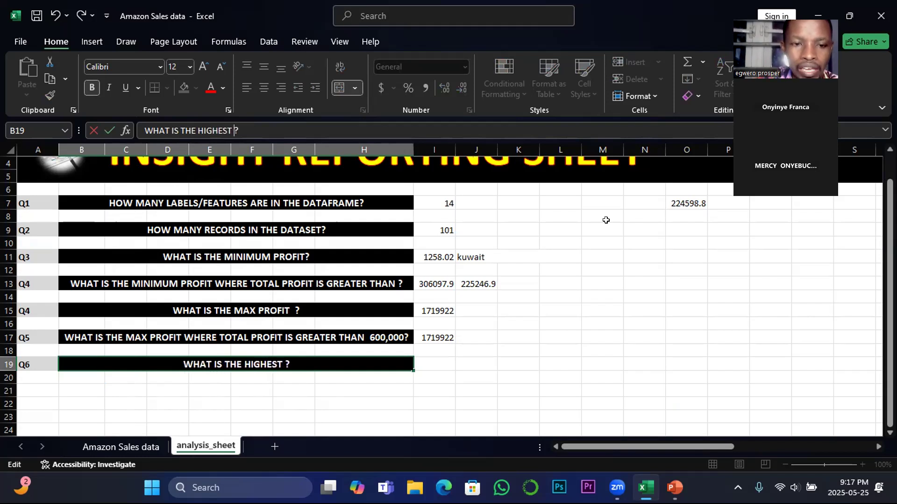
text(NU)
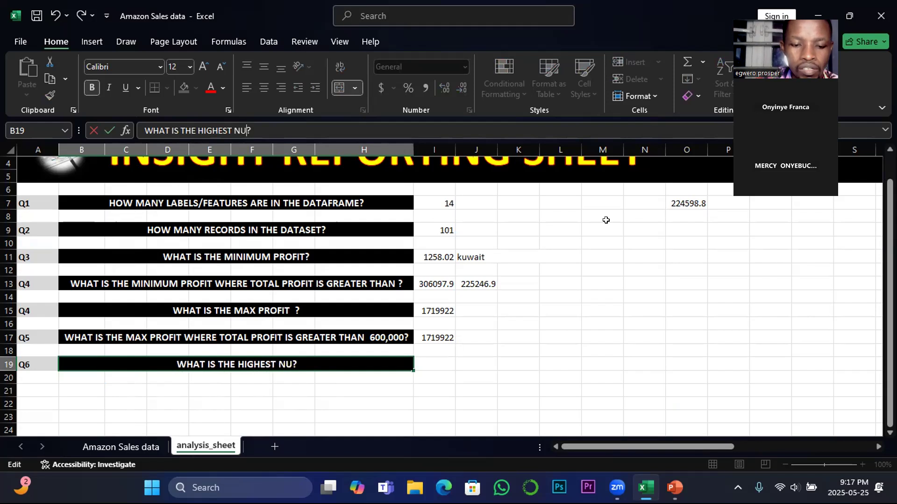
text(MBER)
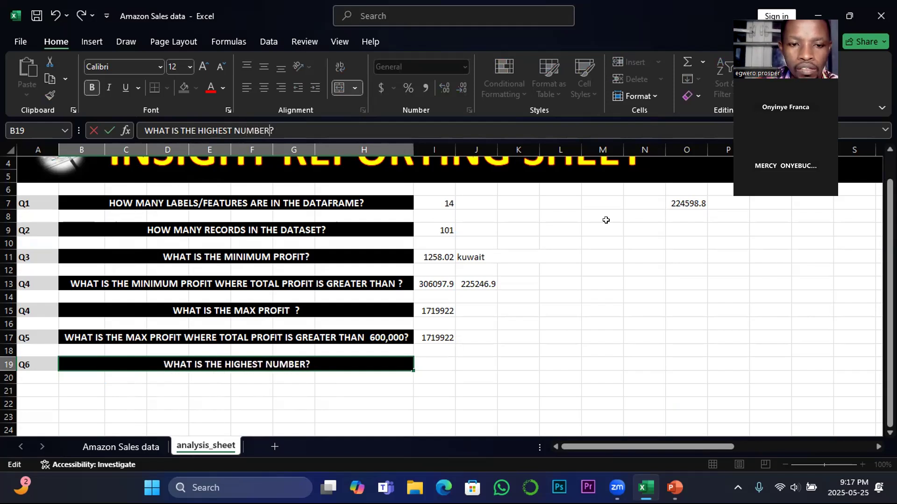
text( OF )
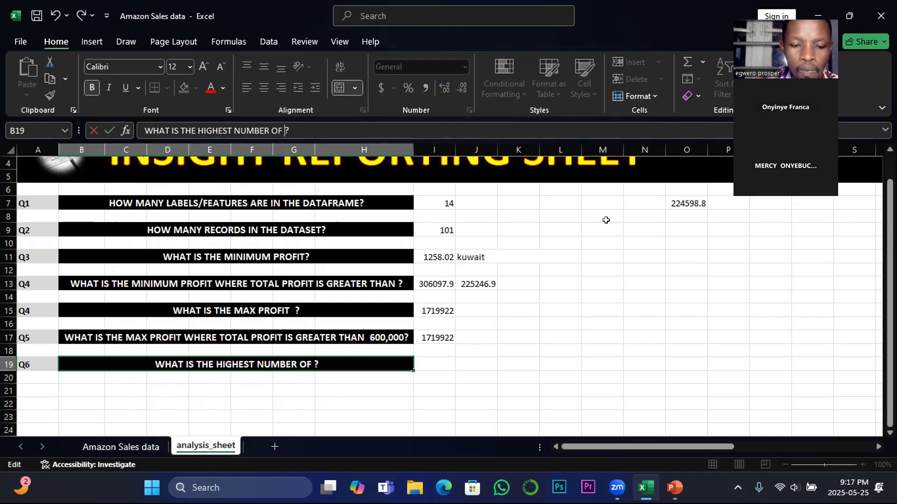
text(ORDER ID )
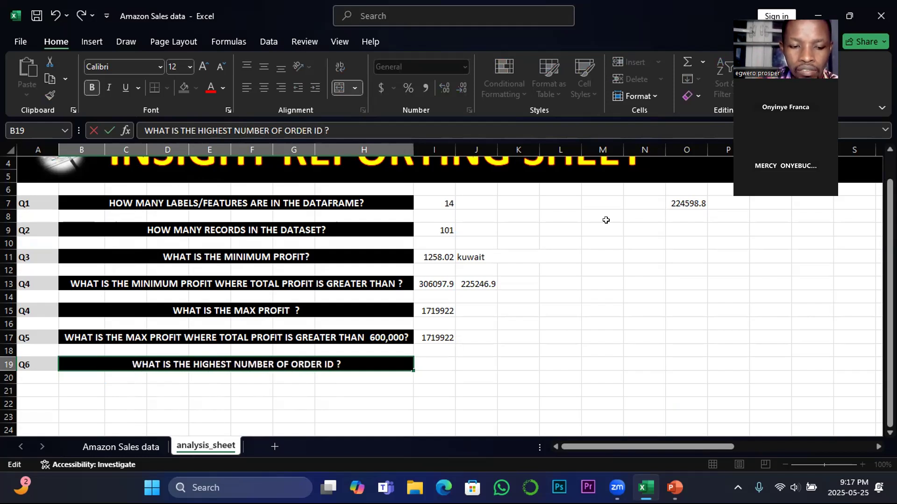
text(P)
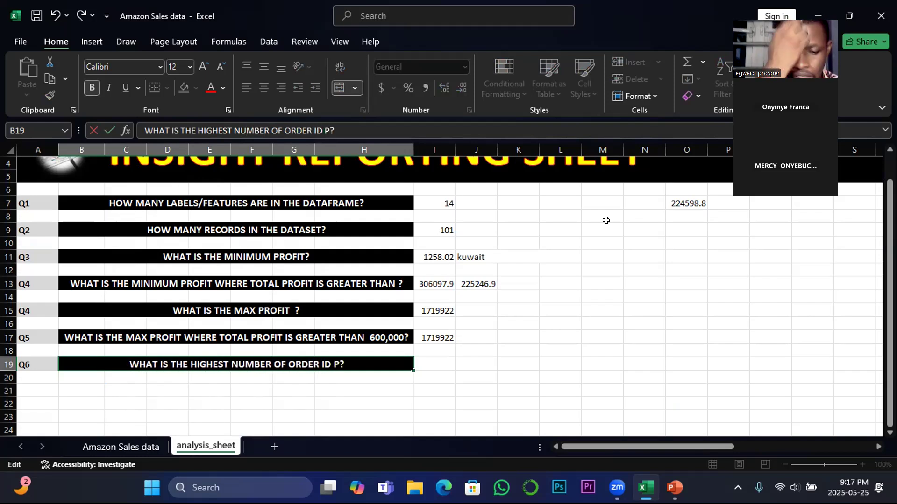
key(BackSpace)
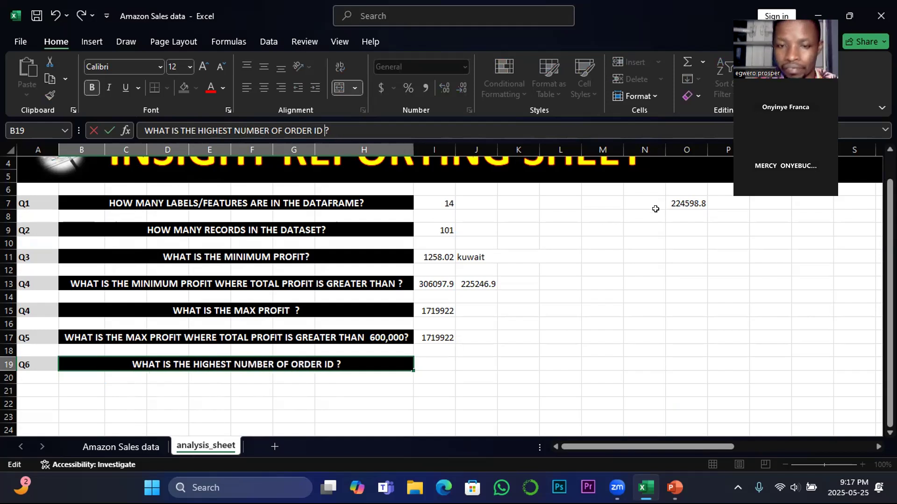
Enter a MODE.SNGL formula in I19 over the Order ID range H2:H1048576 of the Amazon Sales data sheet
click(436, 359)
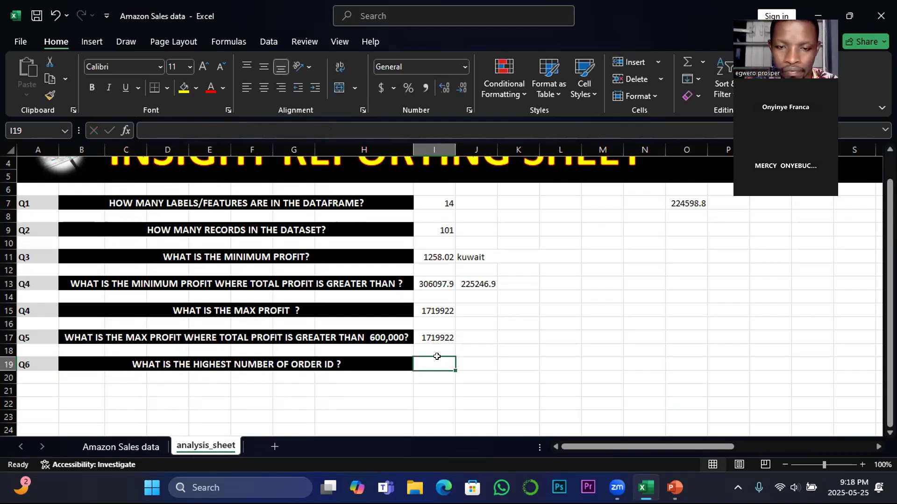
text(=)
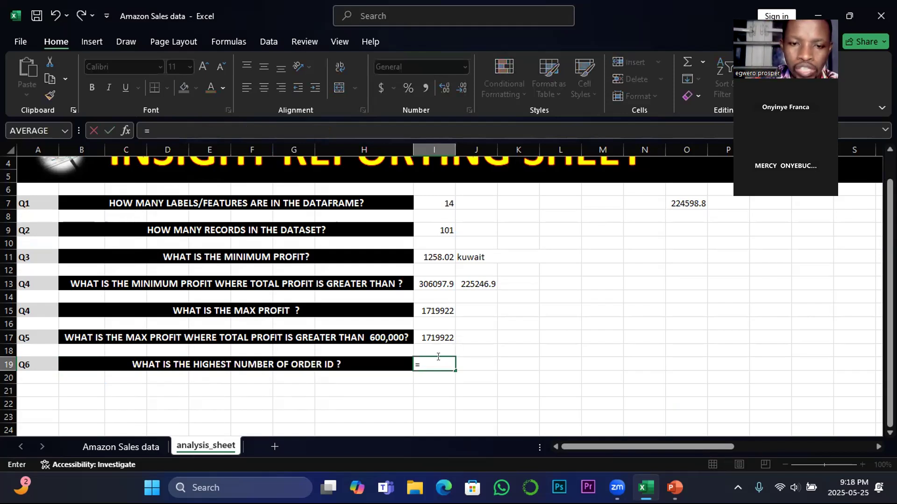
text(m)
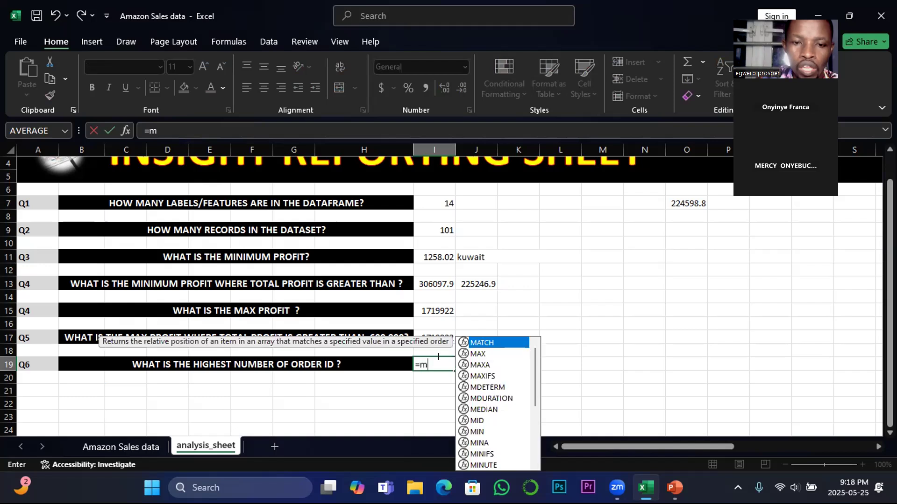
text(o)
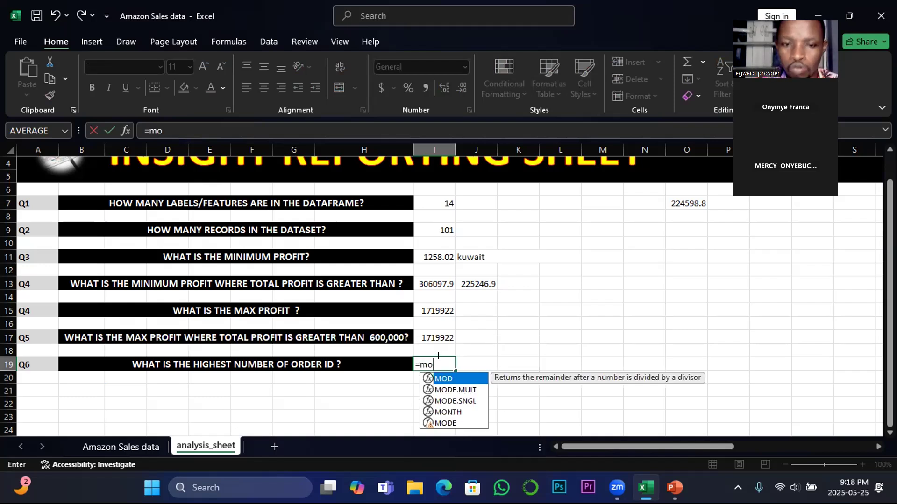
double_click(465, 402)
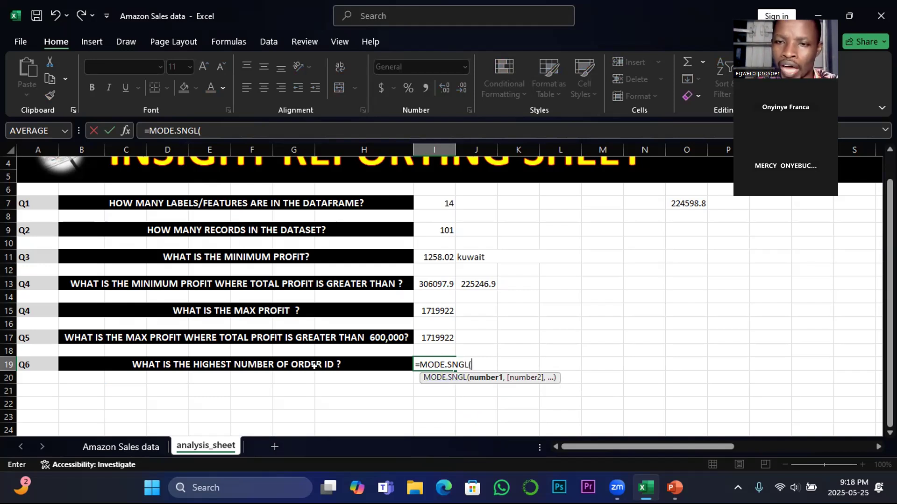
click(120, 447)
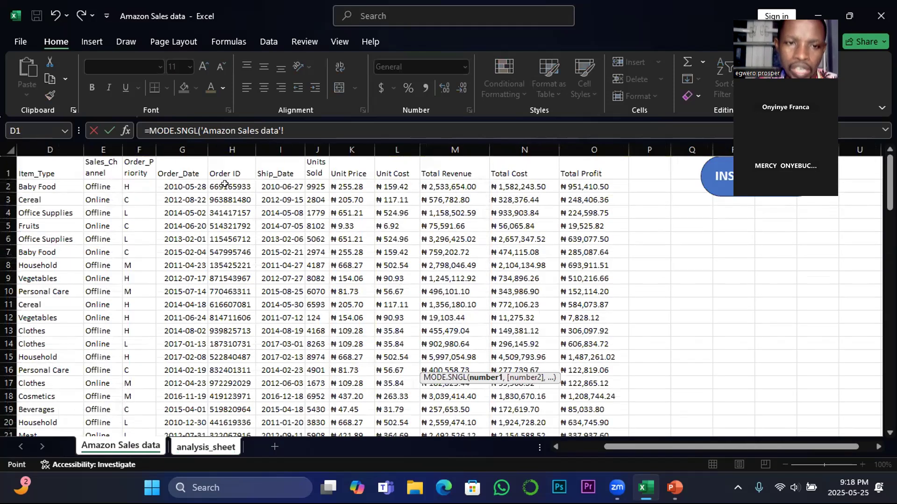
click(225, 184)
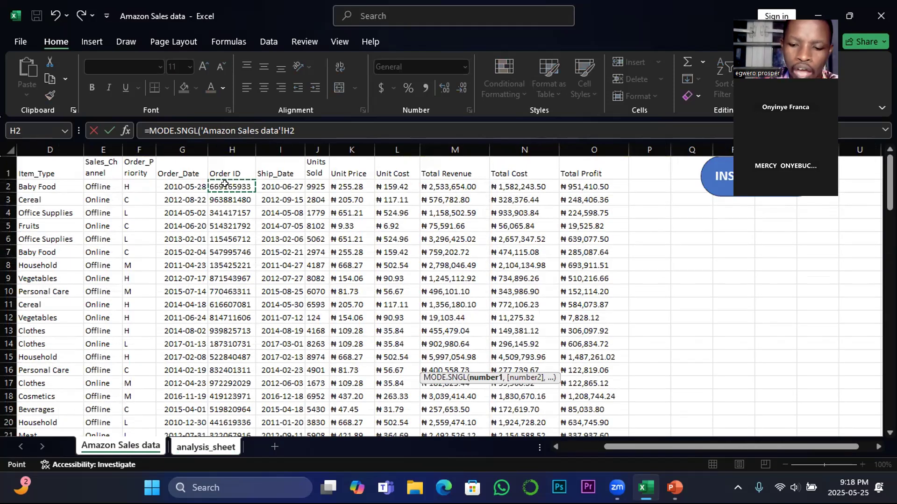
key(ctrl+shift+Down)
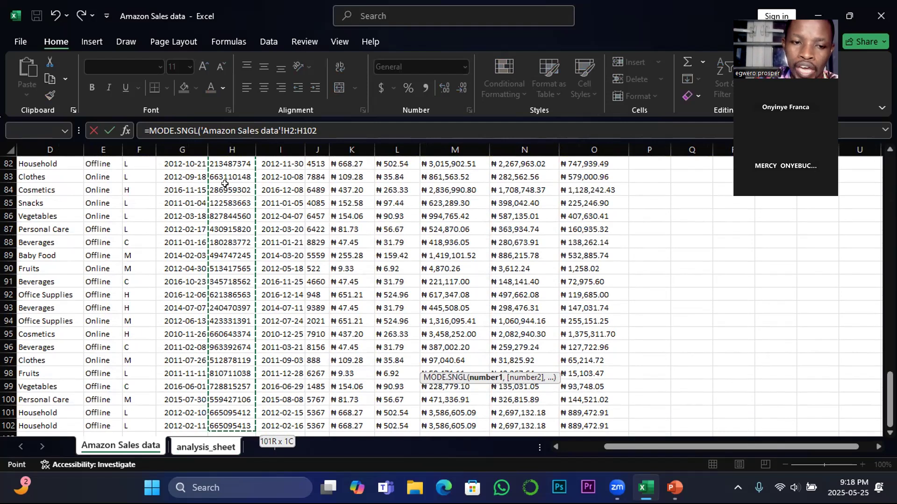
key(ctrl+shift+Down)
key(Return)
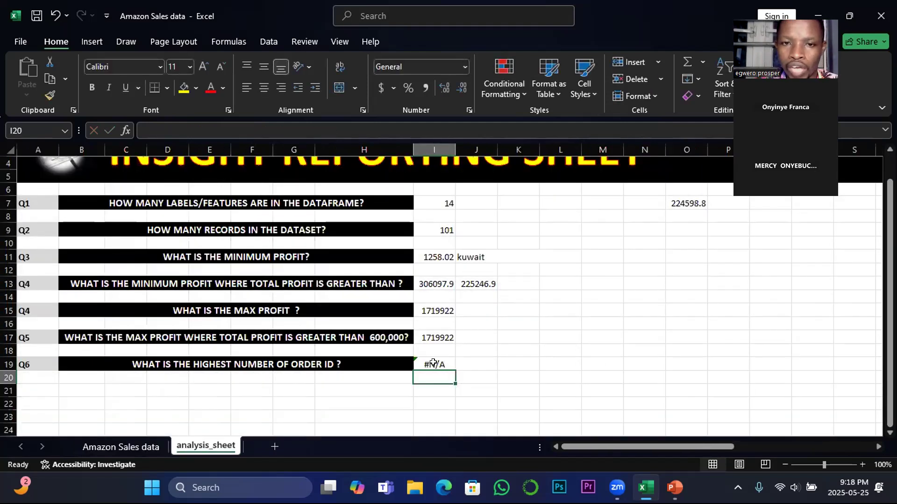
key(Up)
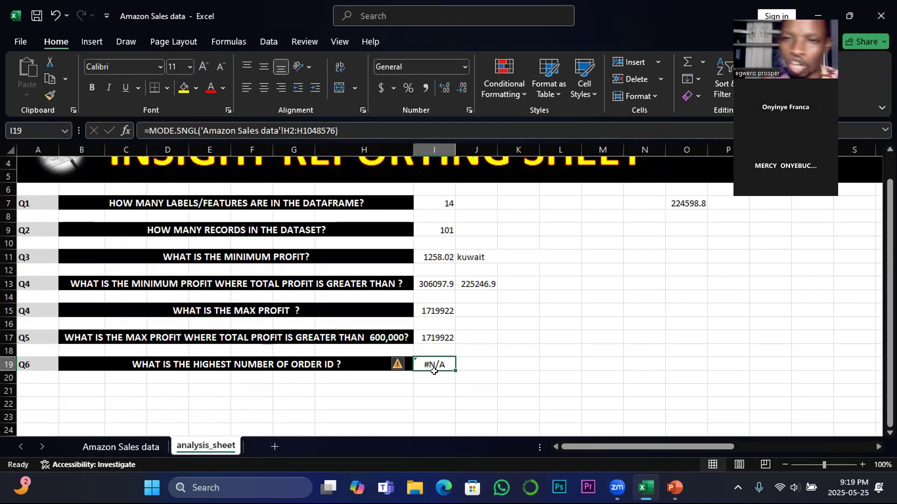
Check the Order ID column of the Amazon Sales data sheet for repeated values, and switch to the PowerPoint slide on MODE & IF functions
click(127, 448)
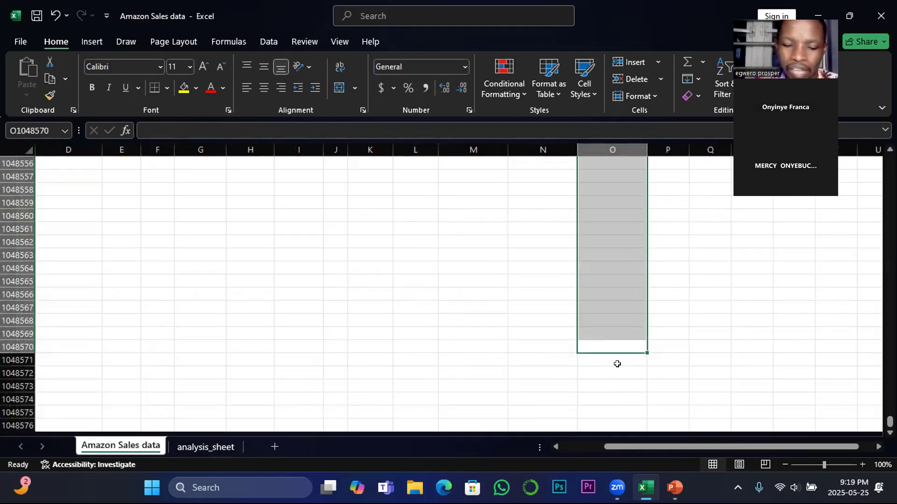
key(ctrl+shift+Up)
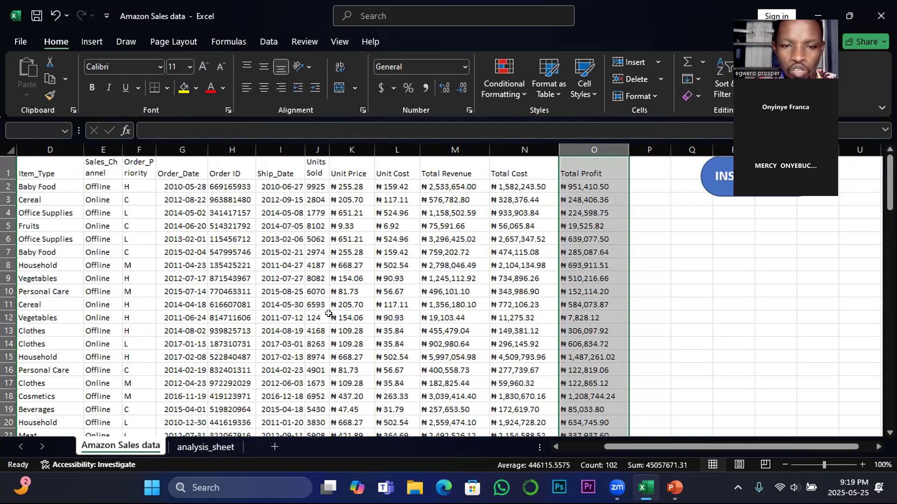
click(393, 311)
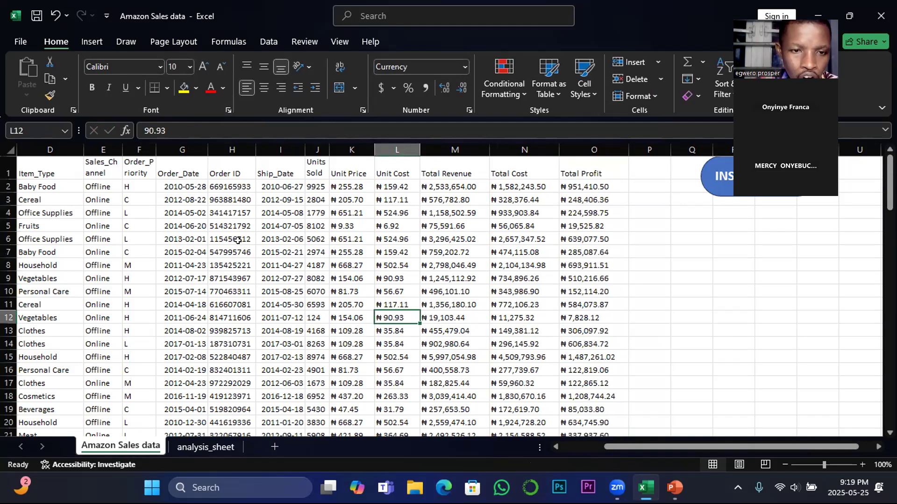
scroll(234, 252, down, 1)
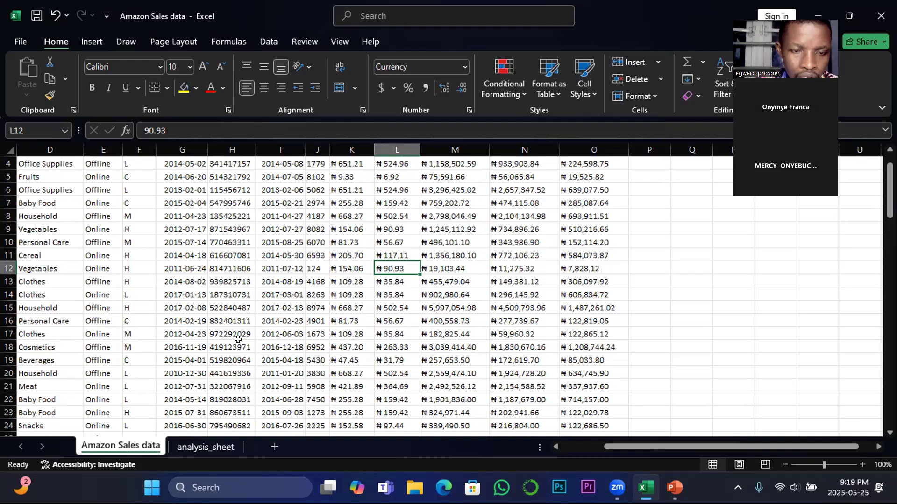
scroll(238, 339, down, 2)
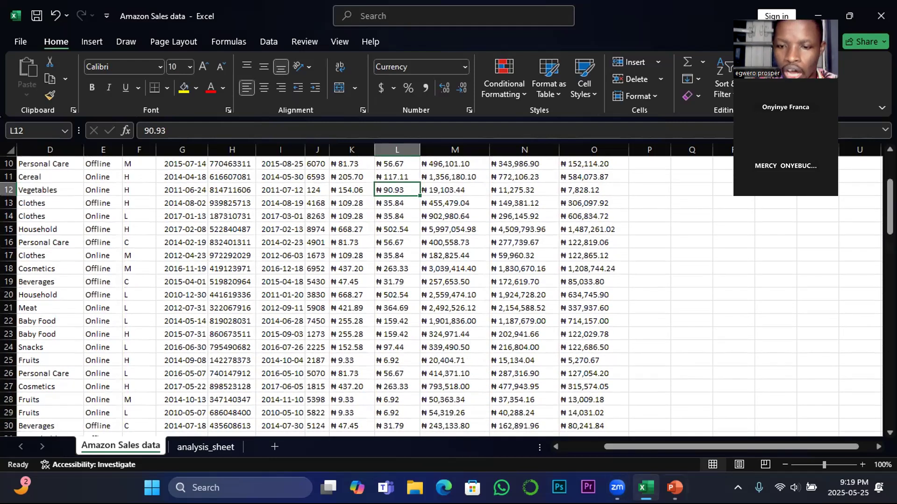
mouse_move(674, 487)
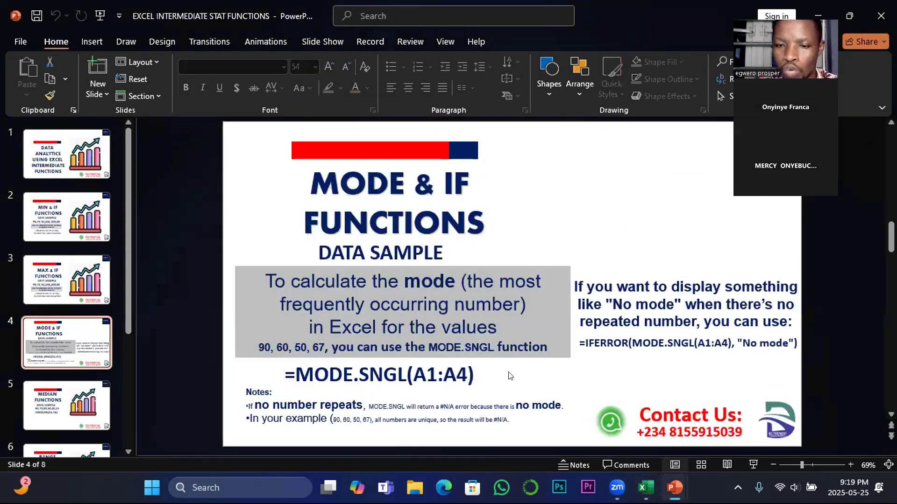
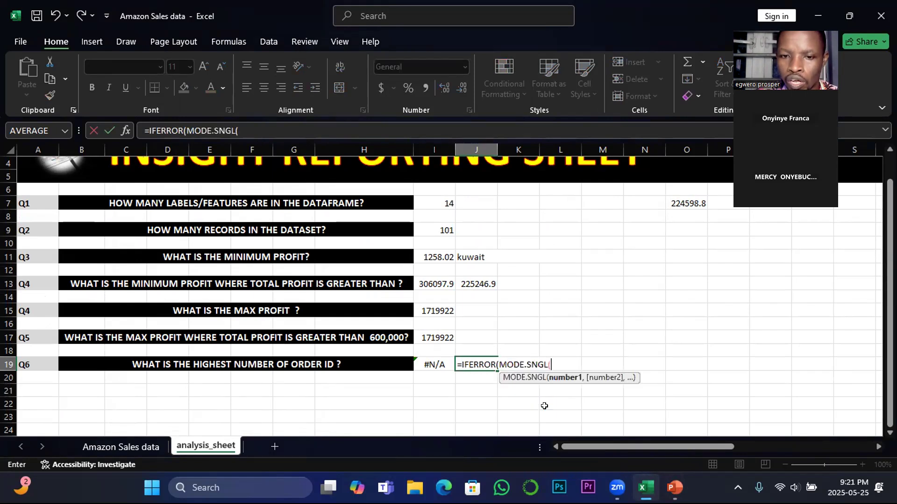
Reference the Order ID range H2:H102 of the Amazon Sales data sheet inside the IFERROR(MODE.SNGL( formula in J19
click(105, 442)
scroll(265, 289, up, 5)
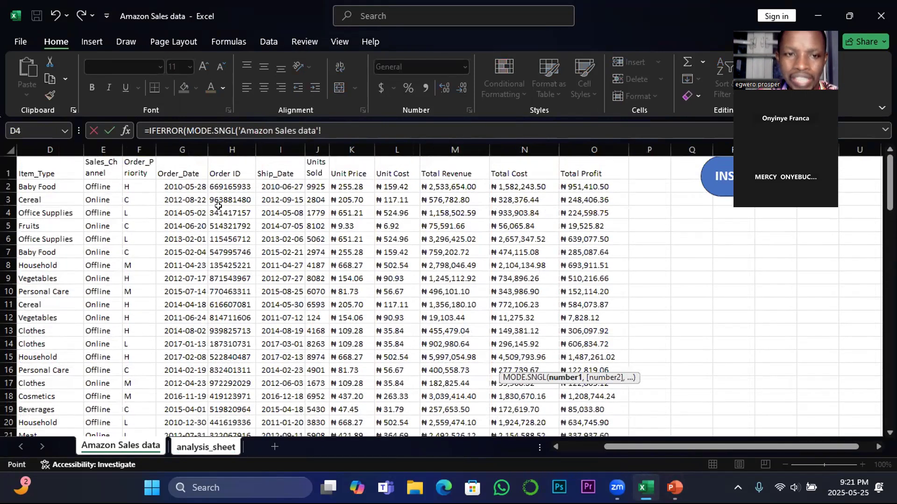
click(216, 187)
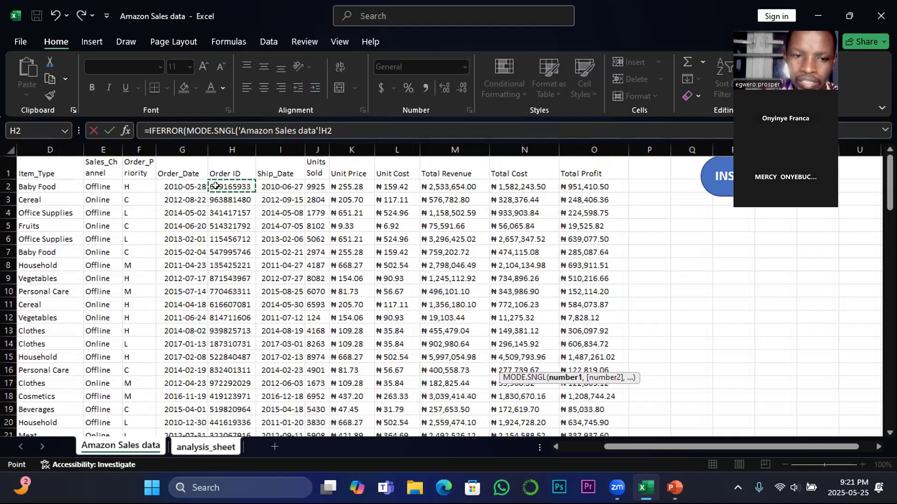
key(ctrl+shift+Down)
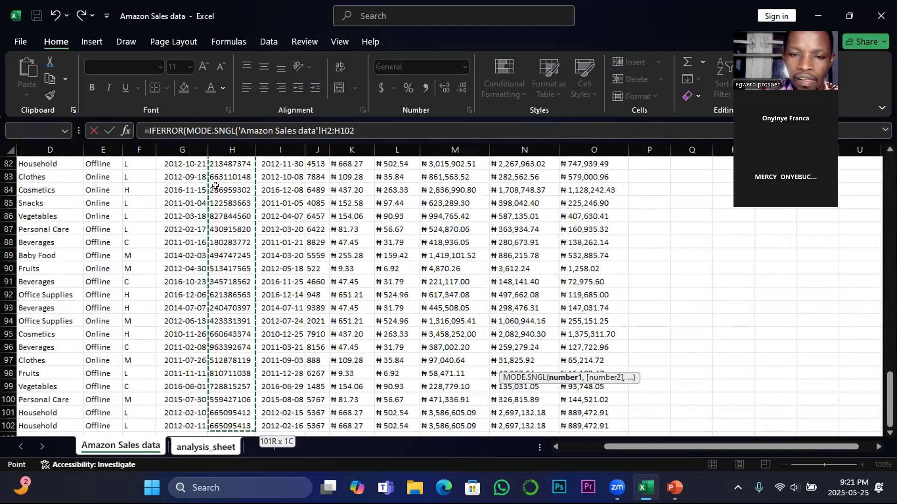
Complete the J19 formula as =IFERROR(MODE.SNGL('Amazon Sales data'!H2:H102),"no mode") and compare it with the formula in I19
click(354, 131)
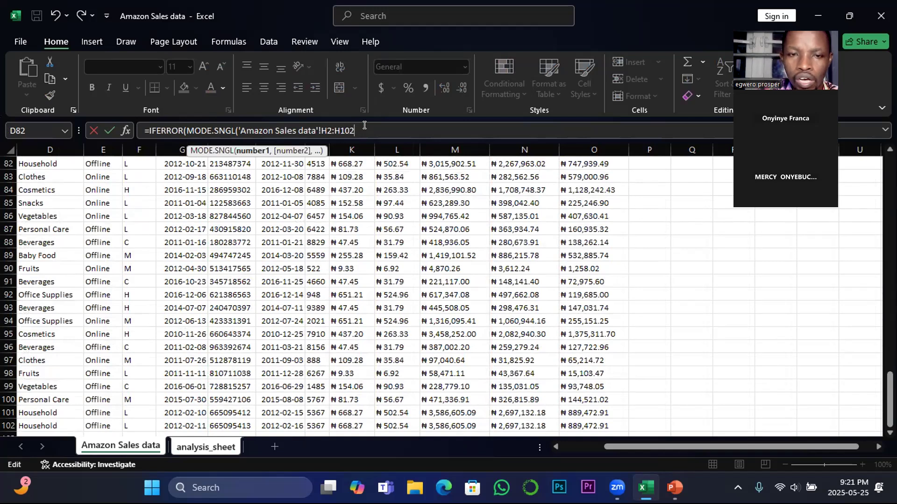
text(,)
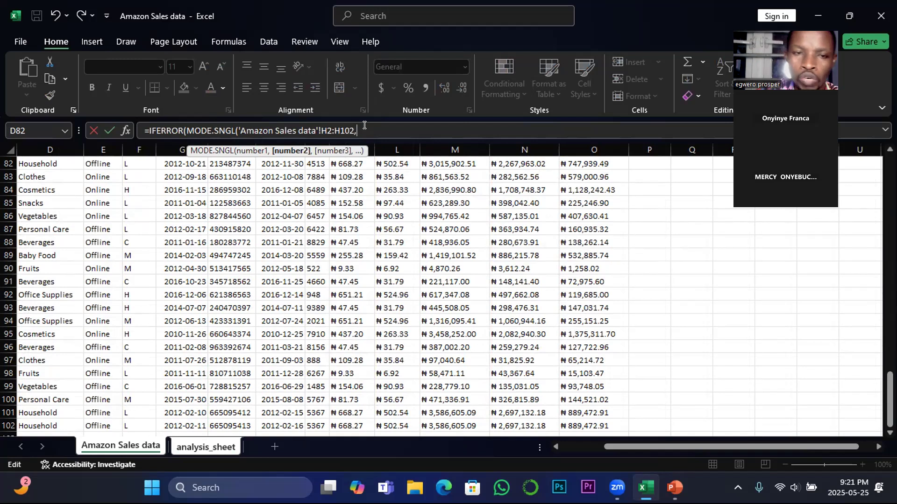
text(")
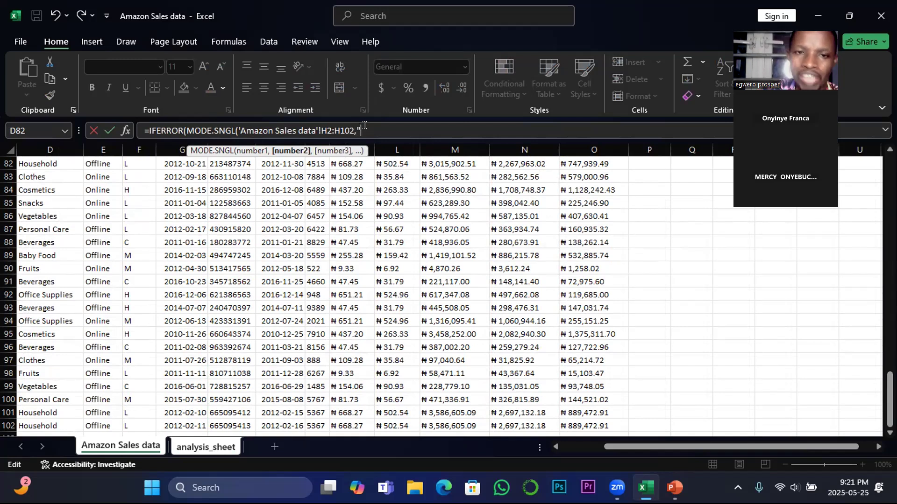
text(no mode)
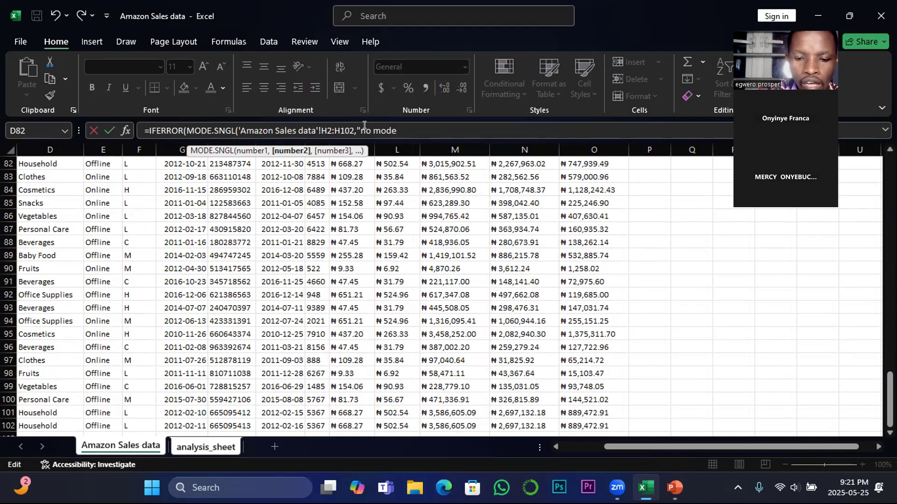
text(")
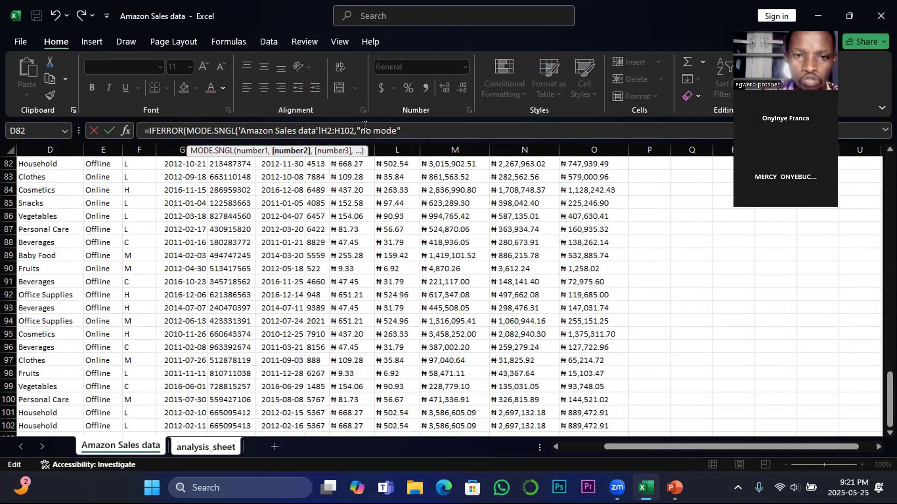
click(353, 131)
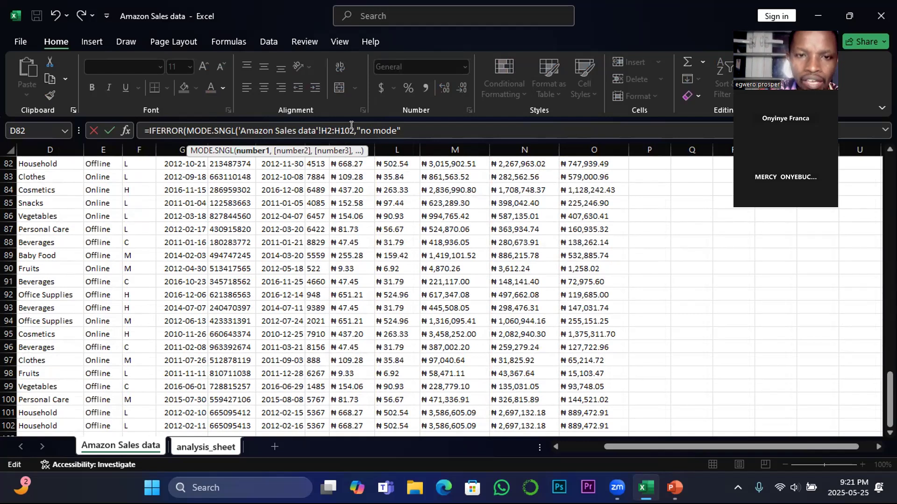
text())
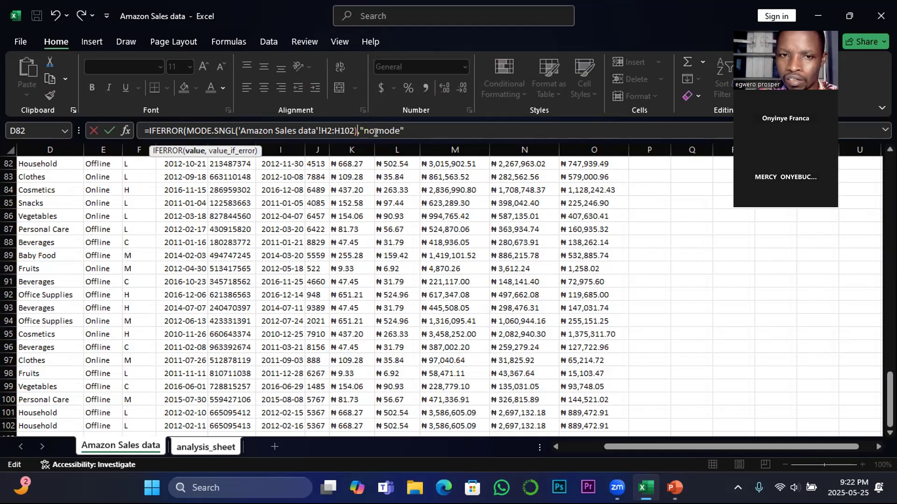
click(405, 124)
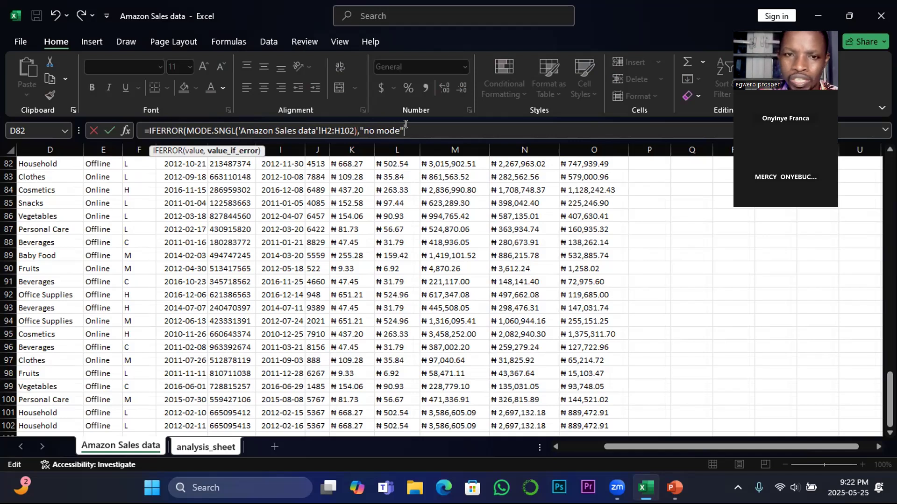
text())
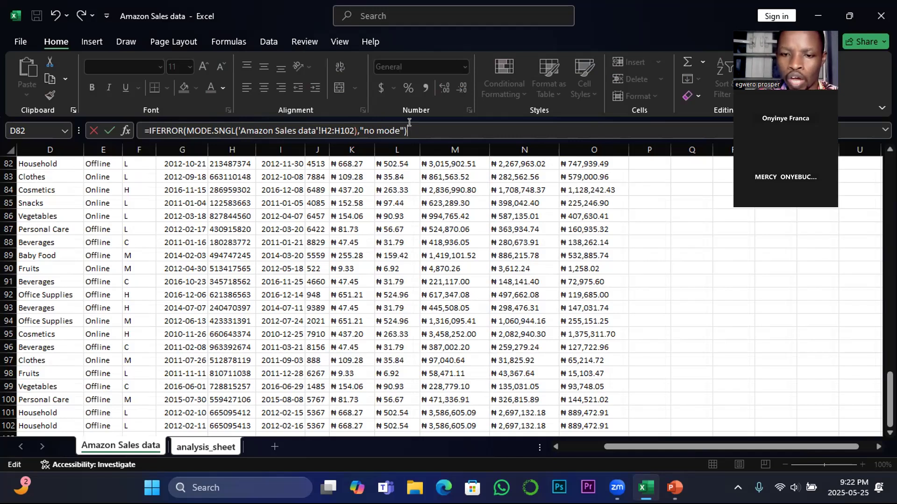
key(Return)
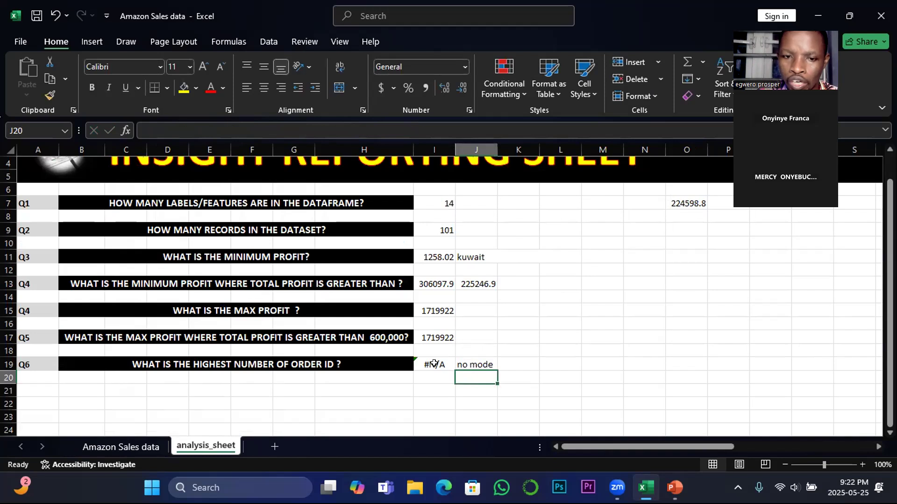
click(434, 364)
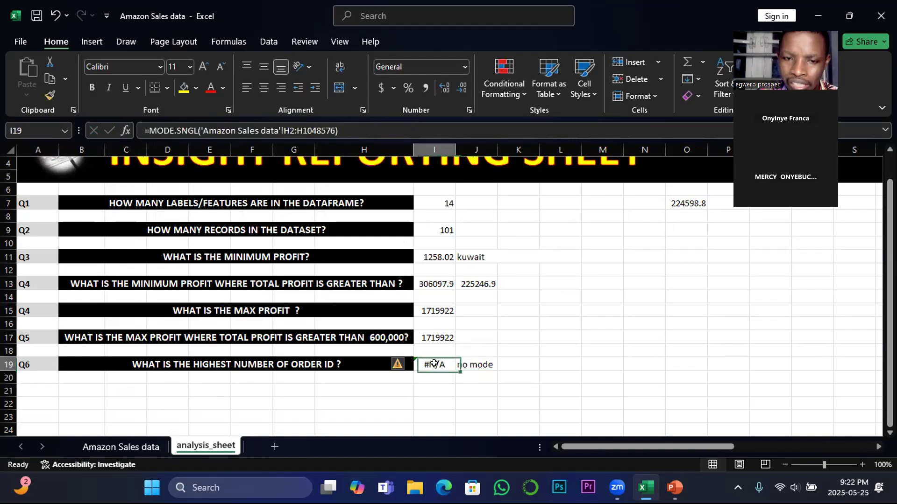
click(479, 364)
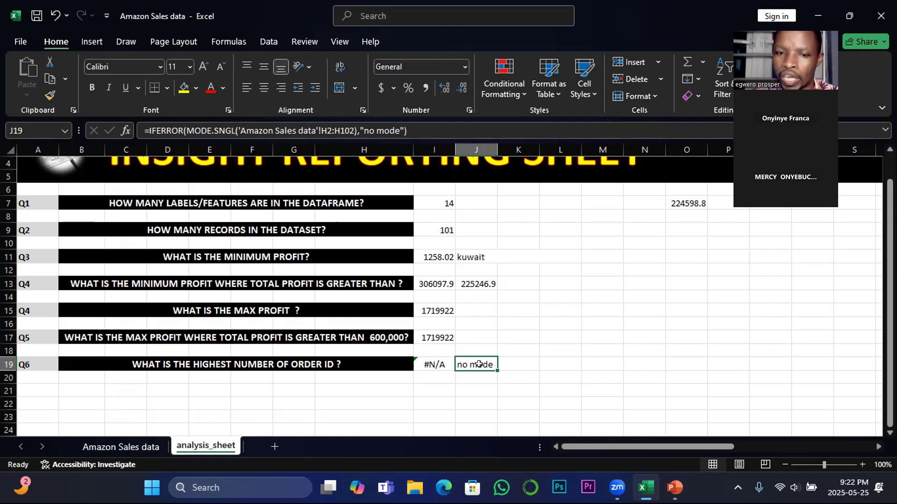
Copy the first Order ID in H2 of the Amazon Sales data sheet over H3:H6 to create repeated values
click(121, 447)
scroll(178, 350, up, 20)
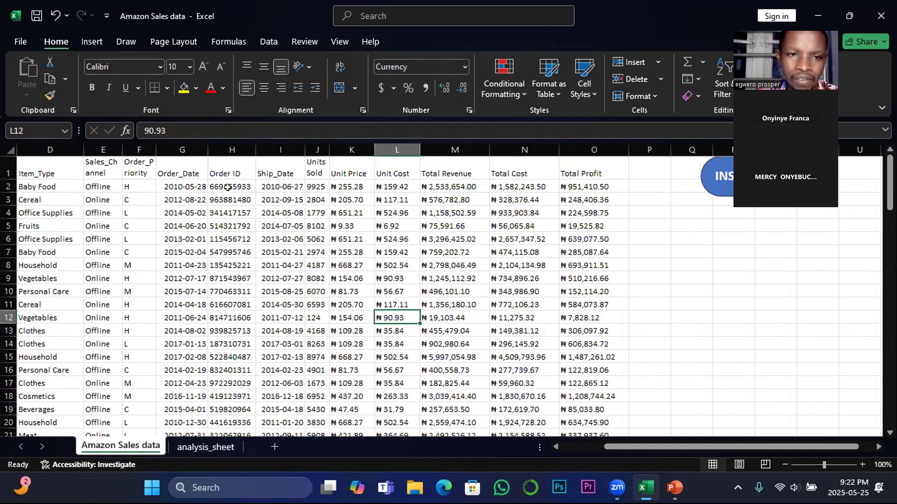
click(226, 186)
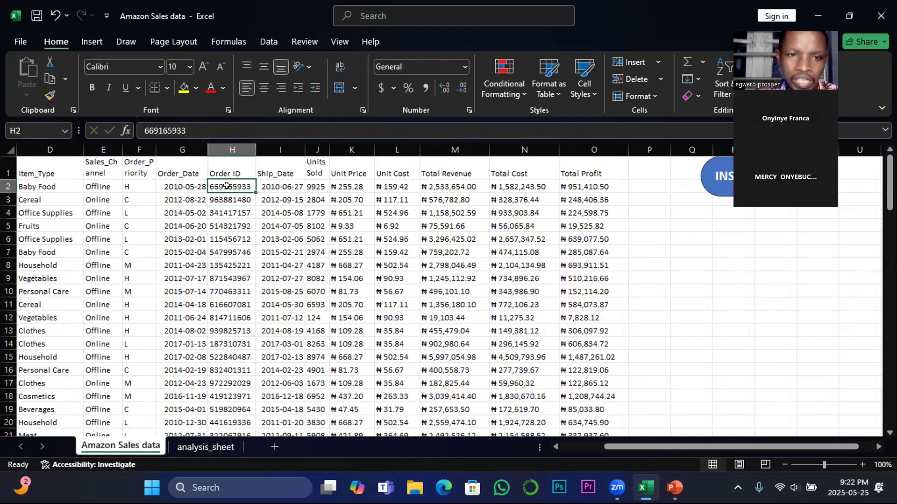
right_click(226, 186)
click(257, 152)
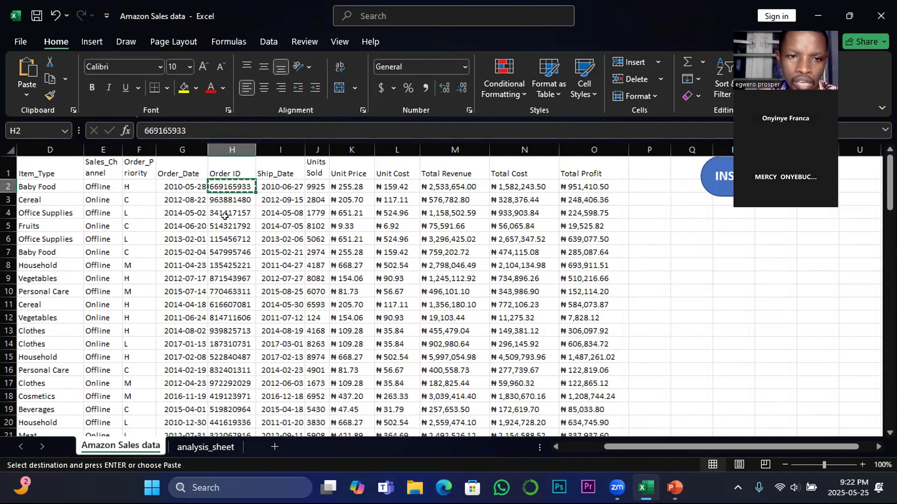
click(219, 202)
drag(219, 205, 224, 238)
key(ctrl+v)
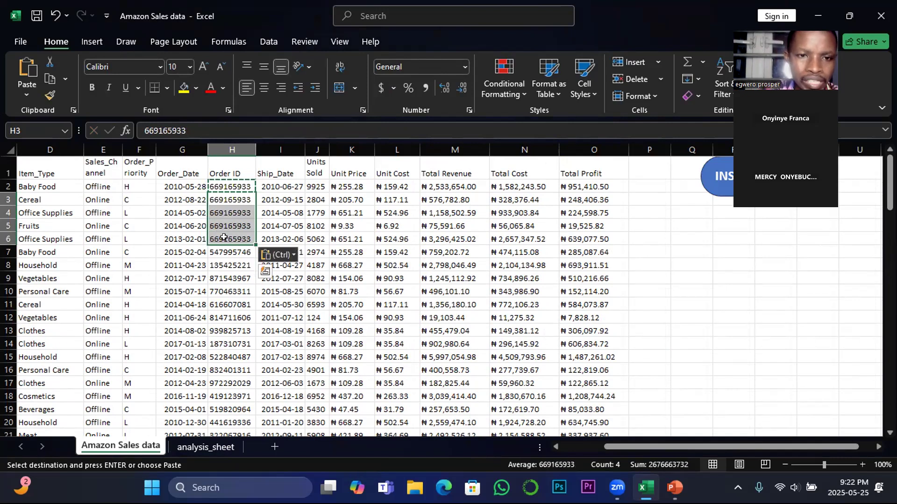
click(219, 299)
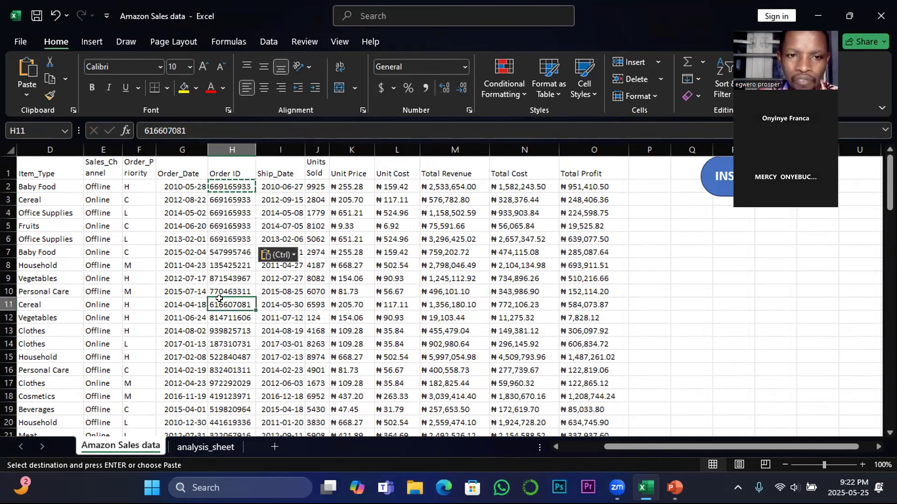
click(399, 234)
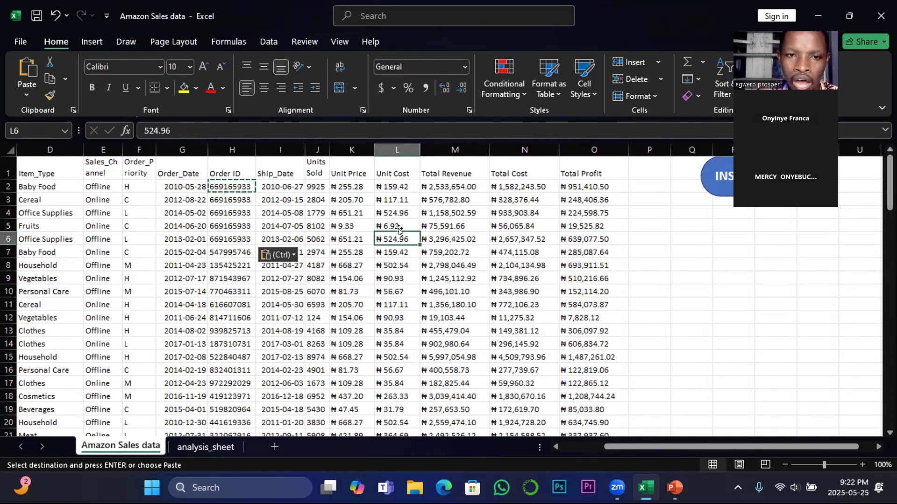
key(Escape)
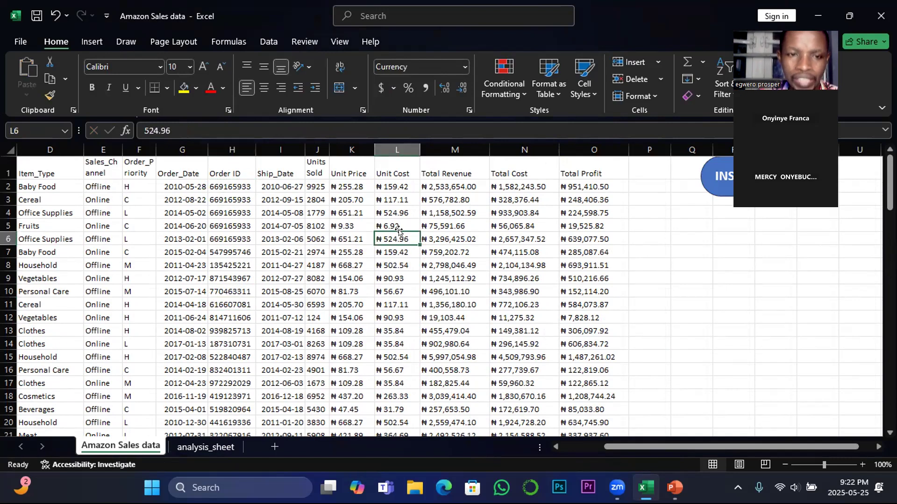
Autofit columns J and I of the analysis_sheet to show the mode results in full
click(222, 447)
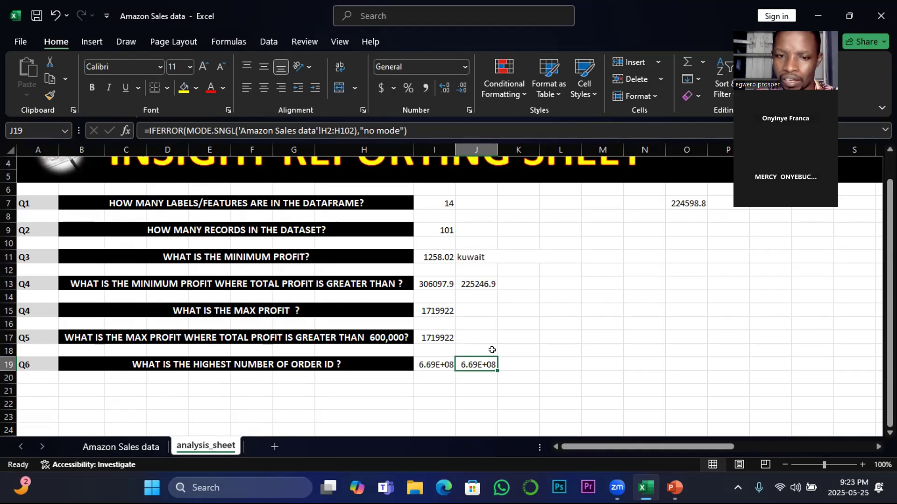
double_click(497, 149)
drag(502, 149, 493, 150)
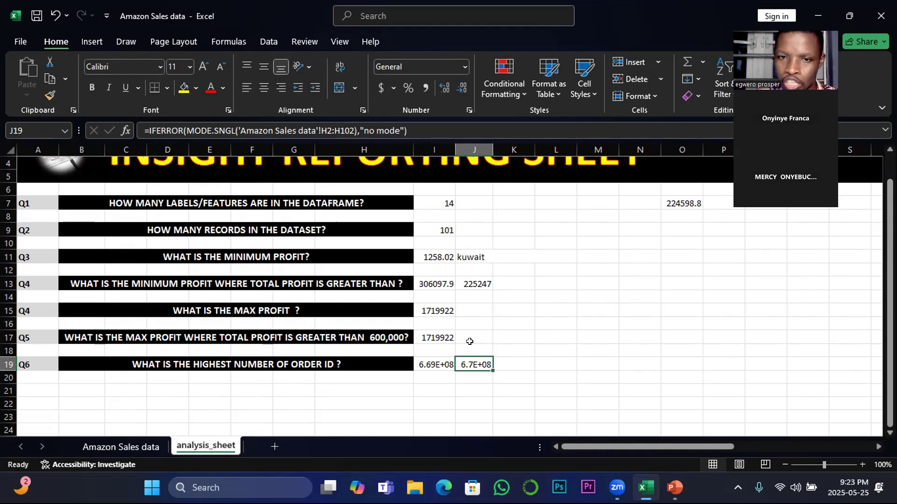
double_click(491, 145)
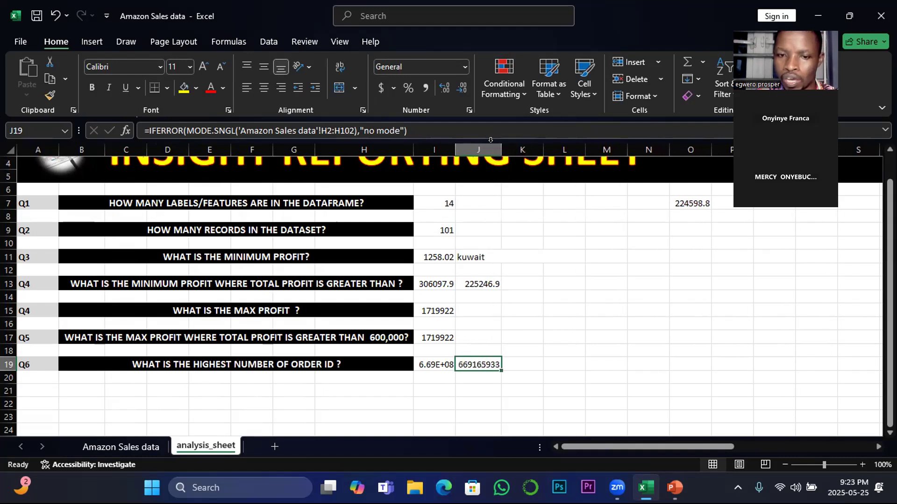
double_click(451, 150)
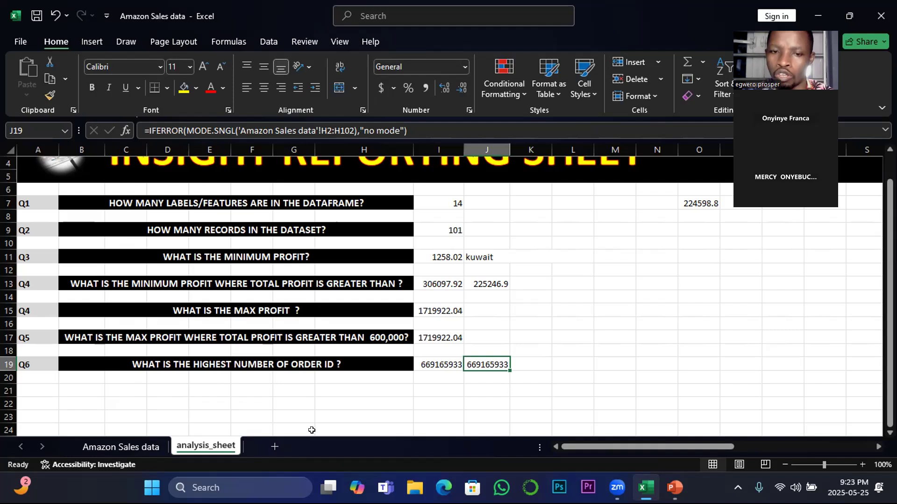
Compare the formulas in I17 and I19 with the MODE & IF FUNCTIONS slide in PowerPoint, finishing on that slide
click(435, 333)
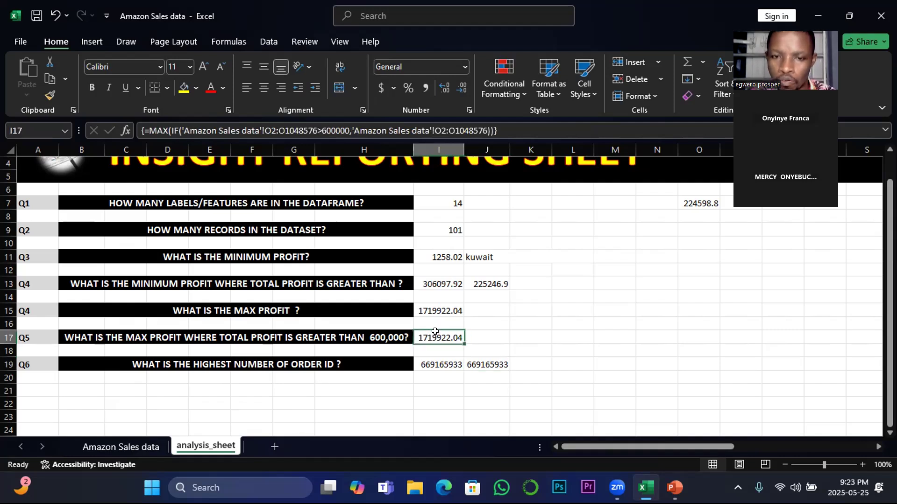
click(435, 361)
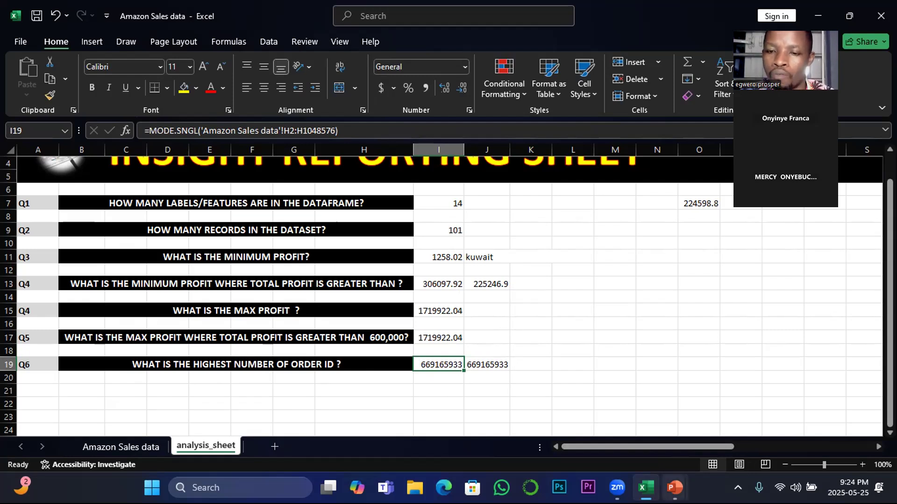
mouse_move(674, 488)
click(676, 418)
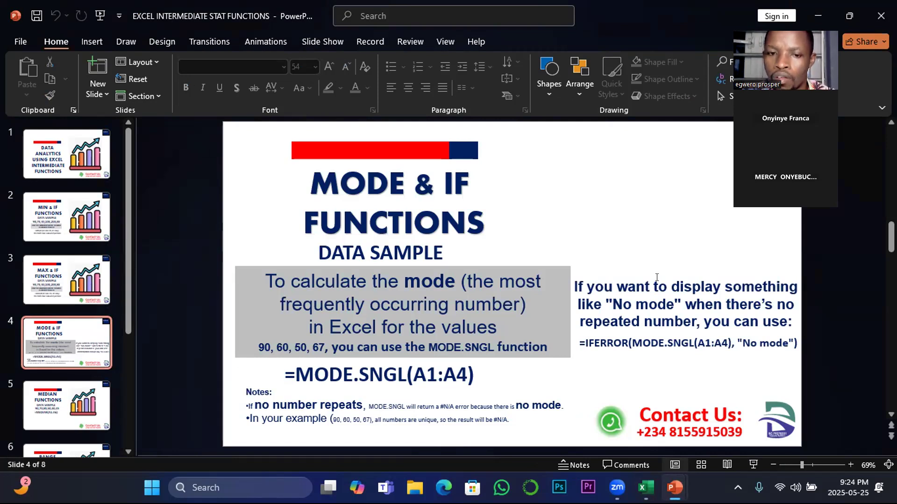
click(652, 475)
key(Left)
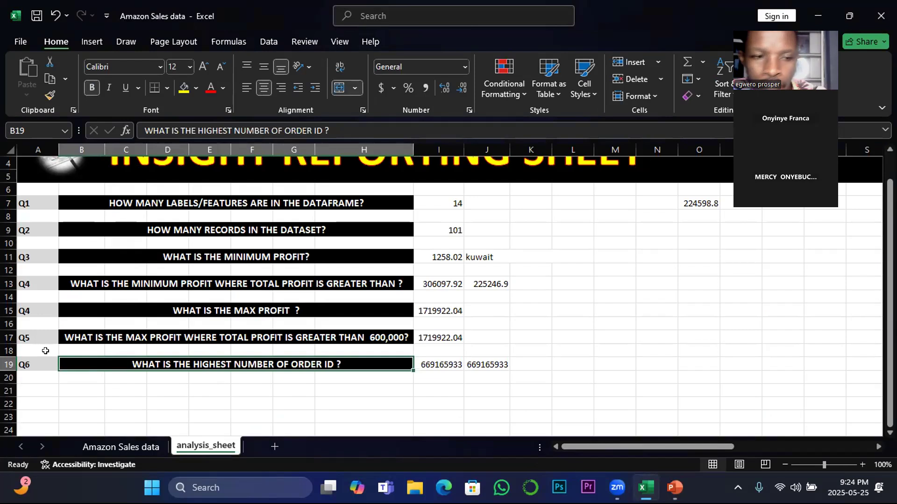
click(130, 419)
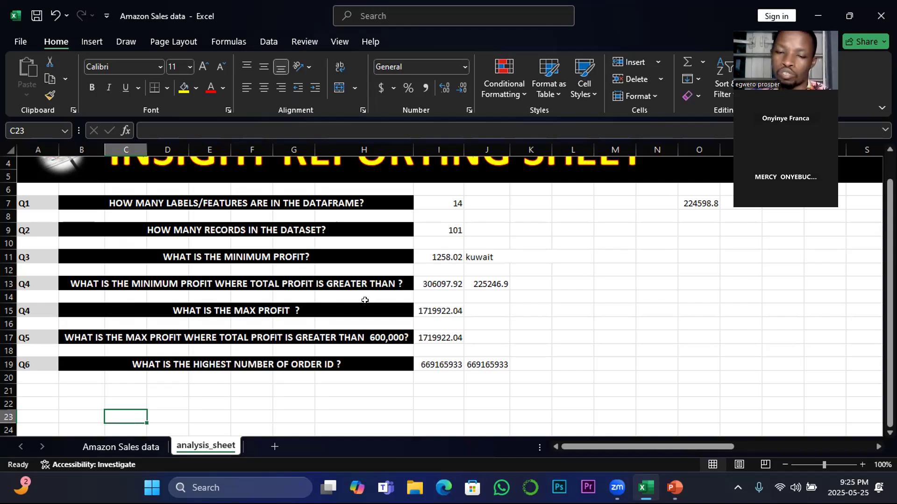
mouse_move(674, 487)
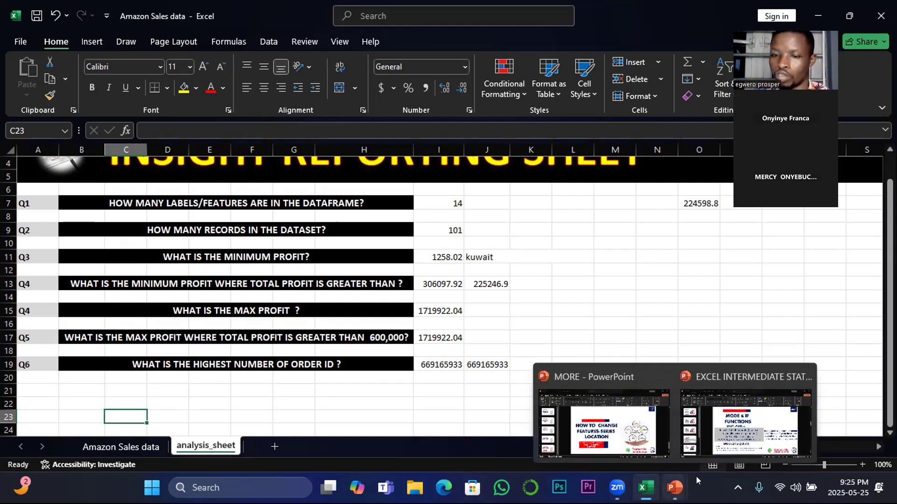
click(727, 443)
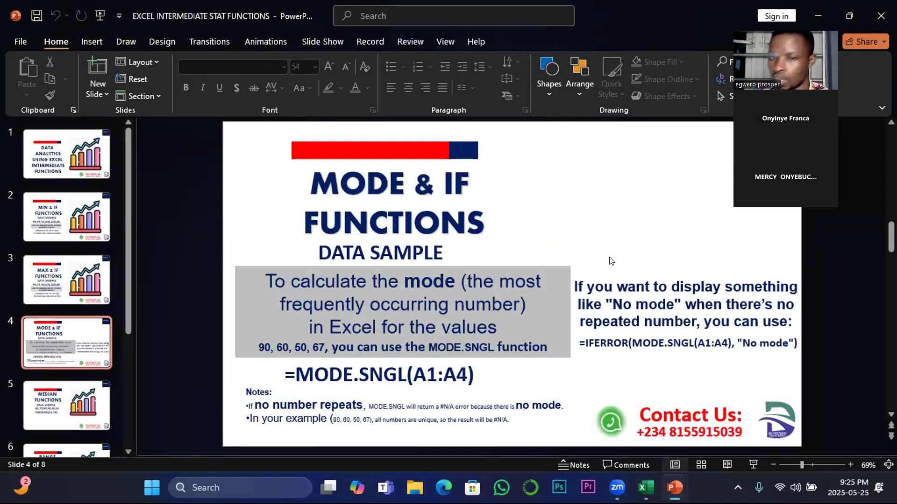
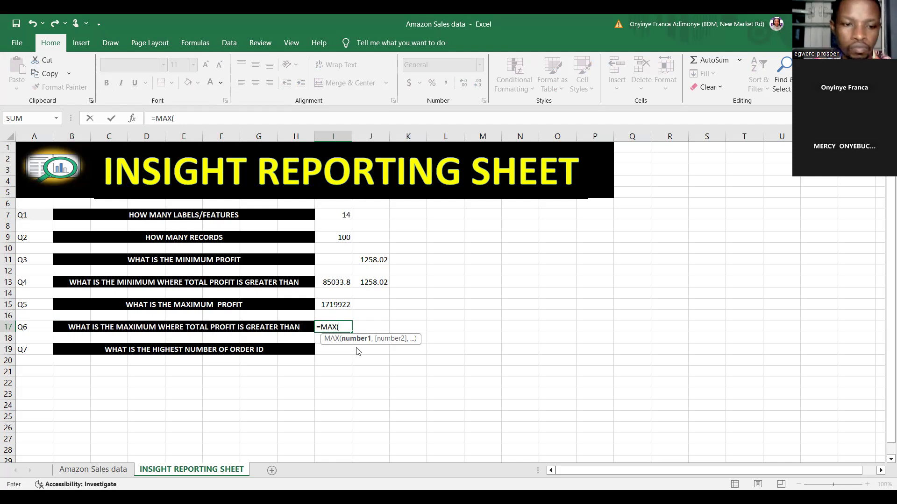
Nest an IF in the I17 MAX formula and reference the Total Profit range N2:N1048576 of the Amazon Sales data sheet as its logical test
double_click(355, 347)
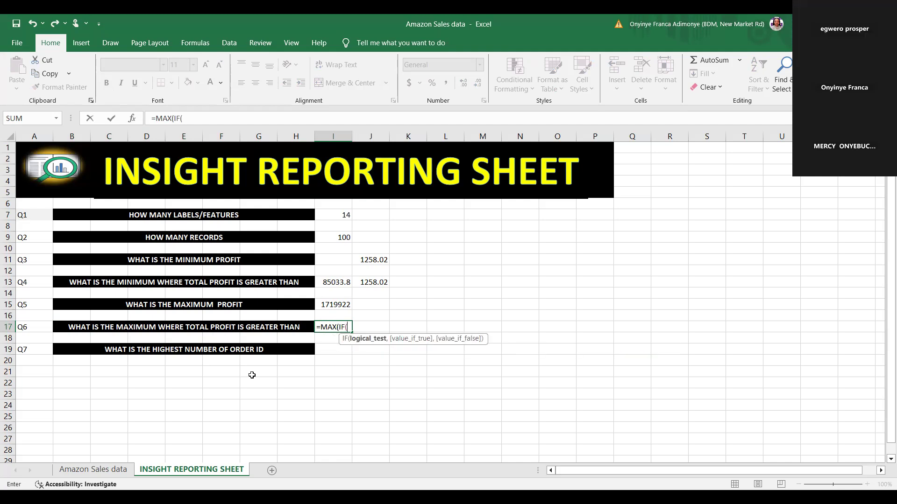
click(75, 470)
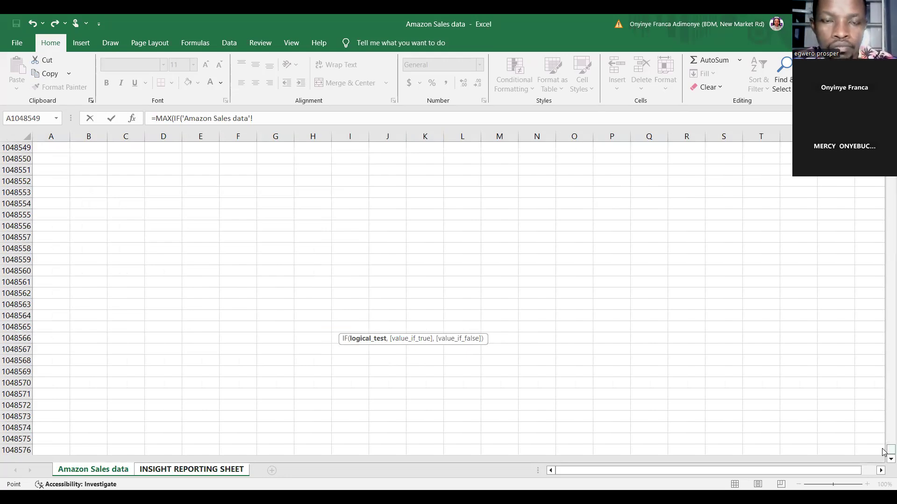
drag(884, 452, 887, 166)
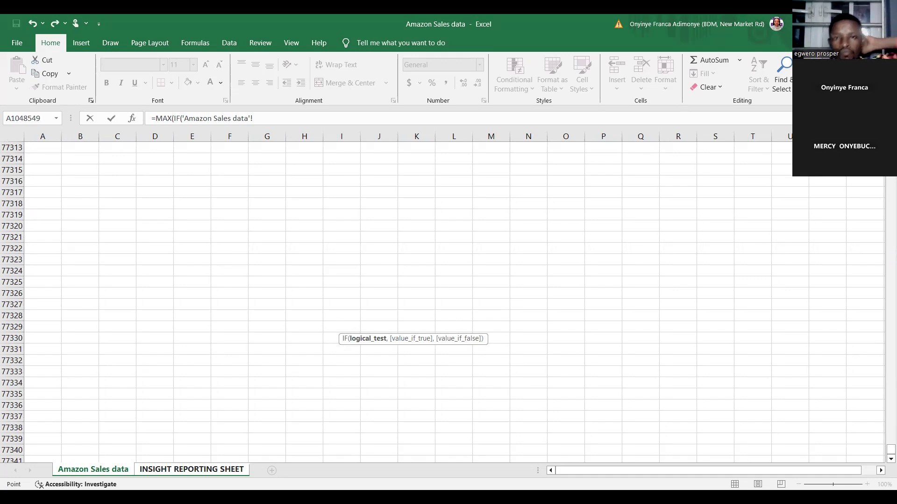
scroll(444, 301, up, 8)
scroll(444, 302, up, 10)
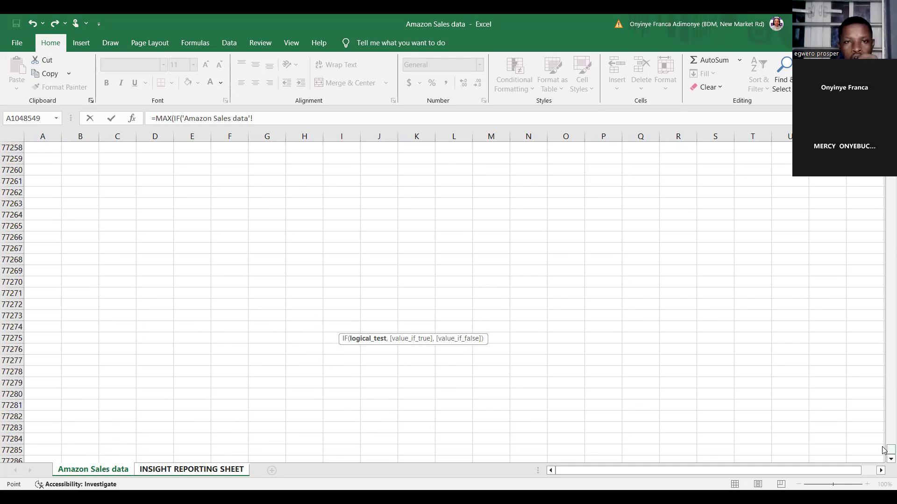
drag(884, 450, 884, 263)
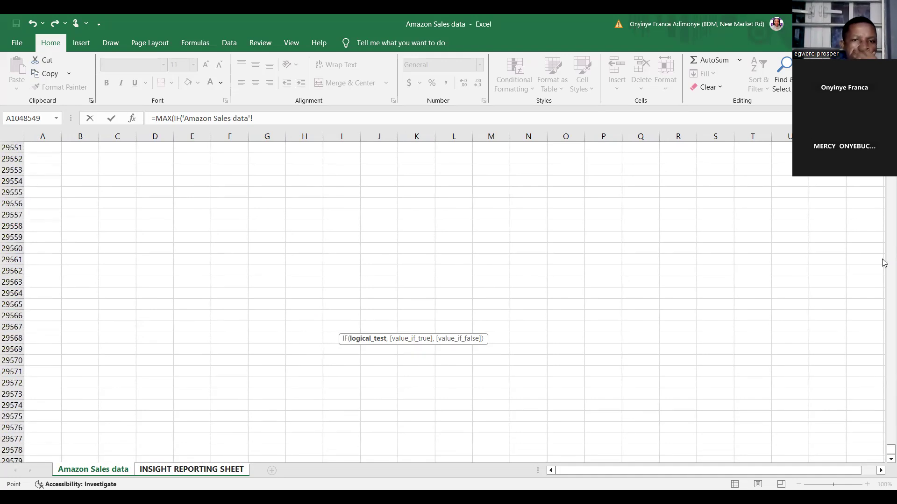
drag(884, 450, 884, 337)
click(884, 311)
click(884, 309)
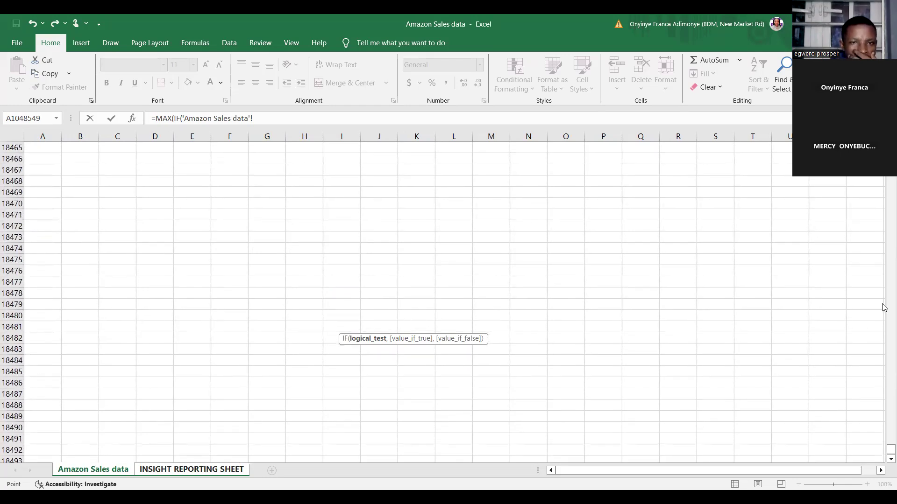
scroll(884, 309, up, 20)
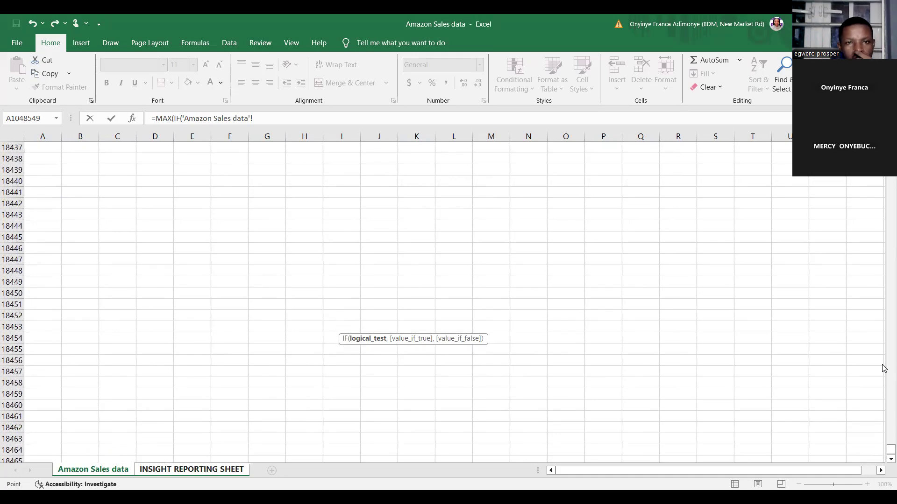
scroll(884, 369, up, 20)
scroll(884, 369, right, 7)
scroll(884, 369, up, 18)
scroll(884, 369, right, 11)
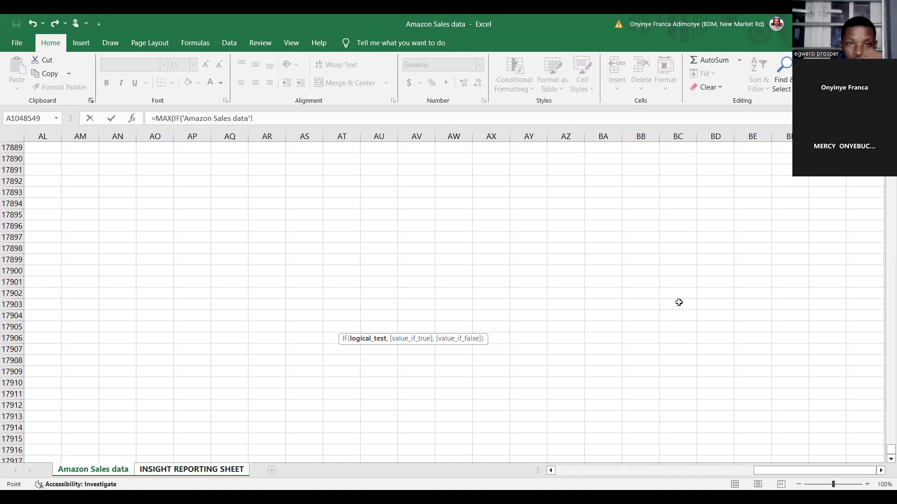
click(379, 293)
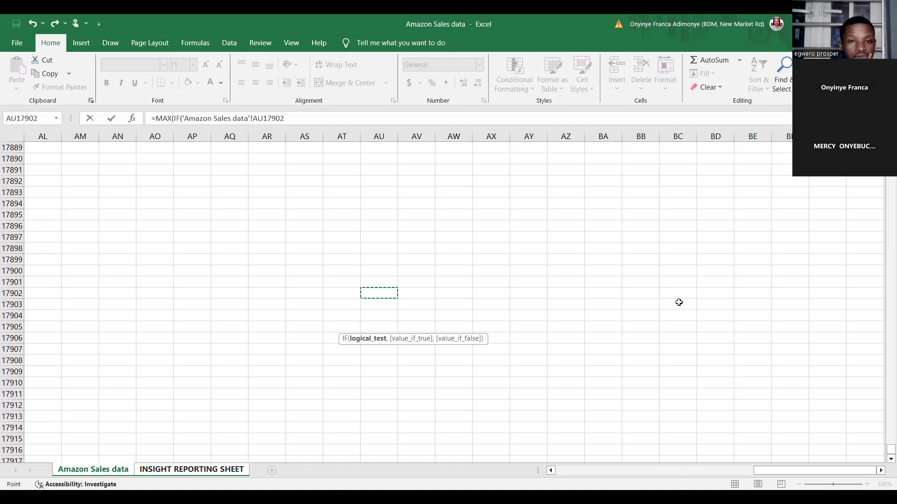
drag(884, 457, 884, 235)
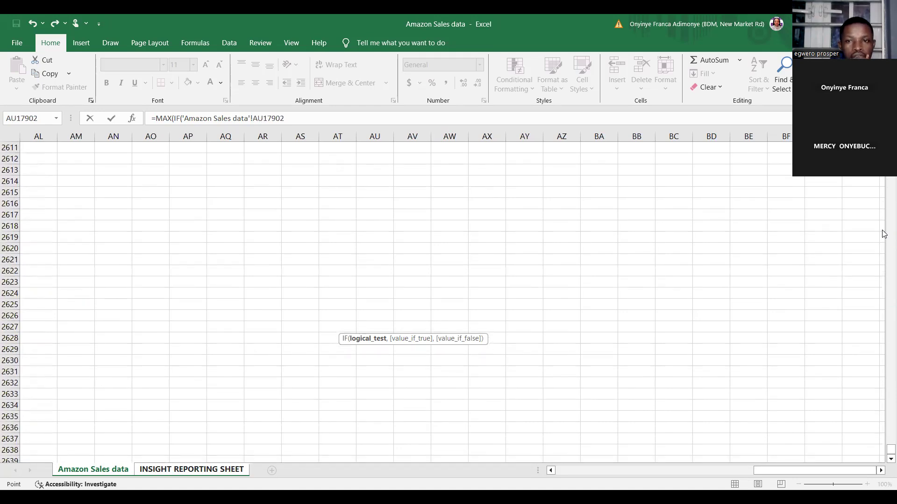
scroll(443, 303, up, 6)
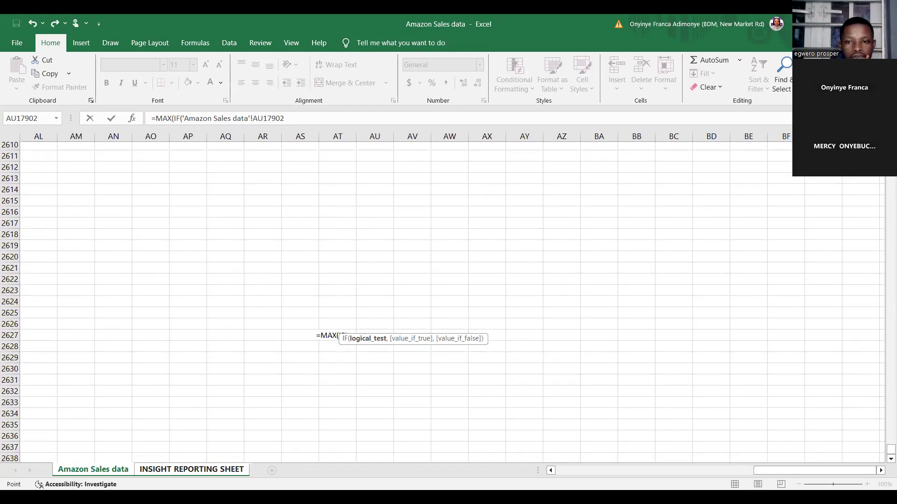
scroll(443, 302, up, 11)
scroll(443, 303, up, 10)
scroll(443, 303, up, 3)
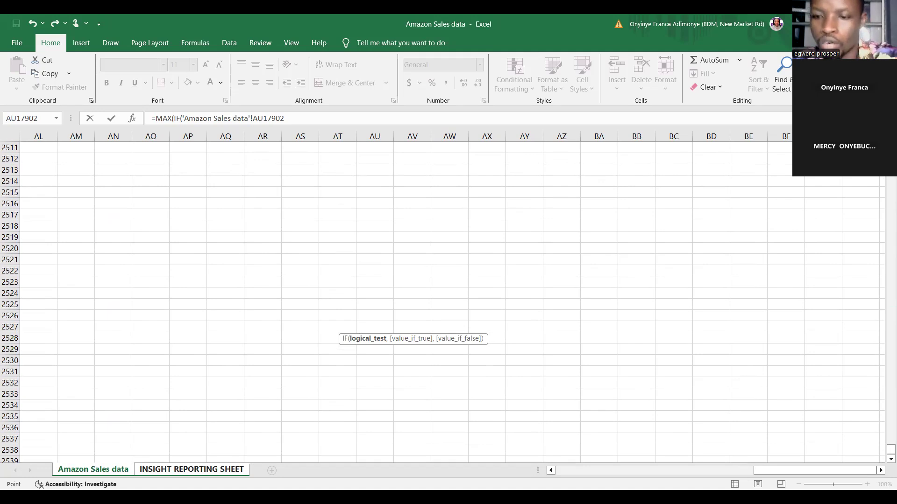
drag(885, 464, 884, 259)
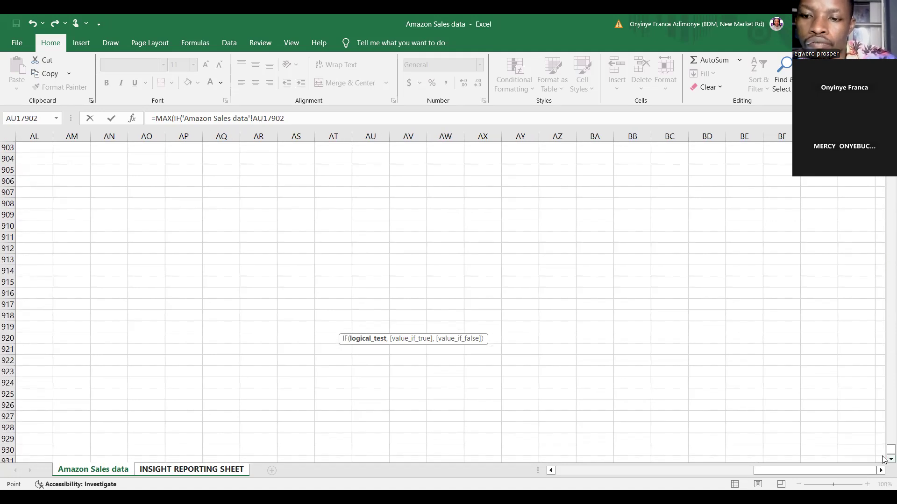
drag(884, 453, 885, 177)
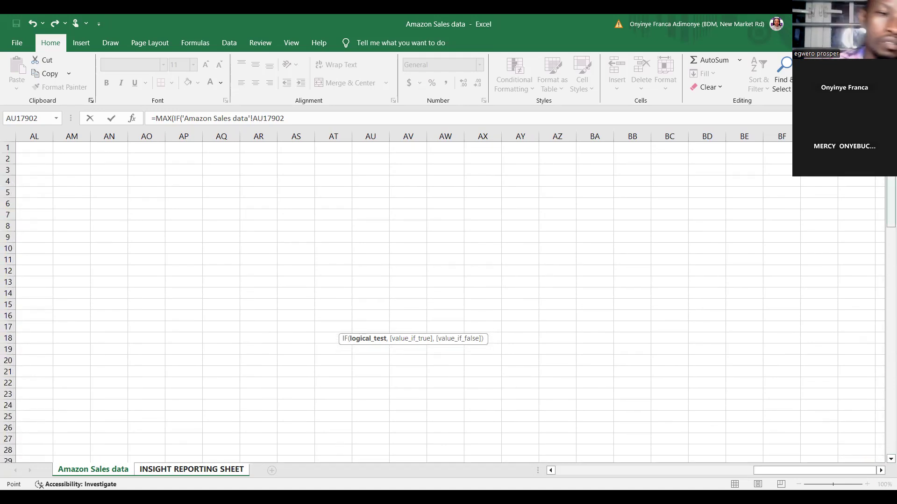
drag(850, 475, 715, 475)
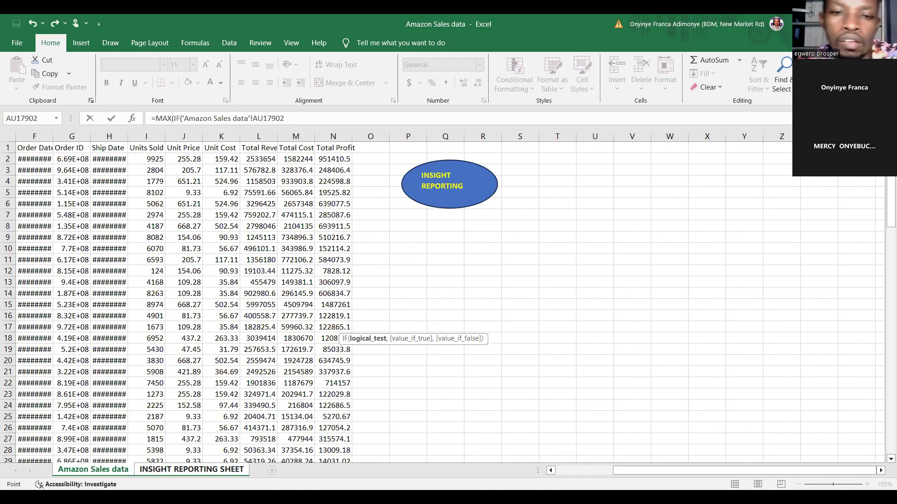
click(328, 160)
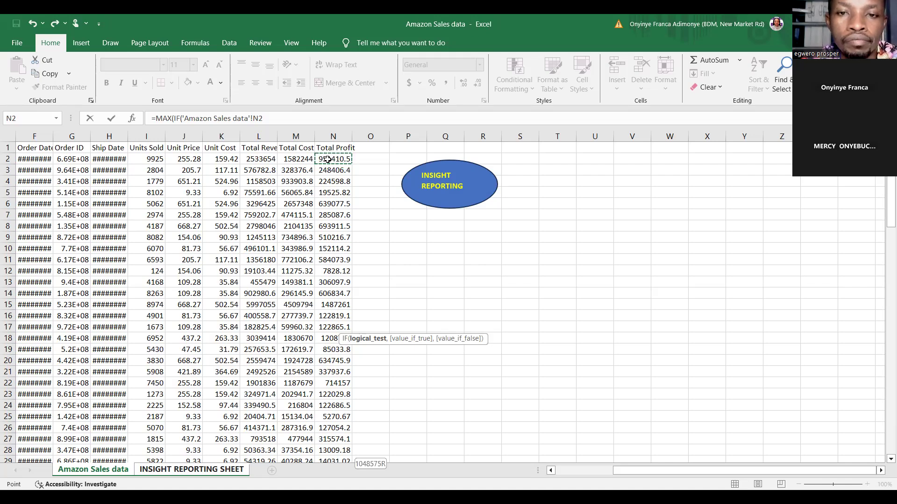
key(ctrl+shift+Down)
key(ctrl+shift+Down)
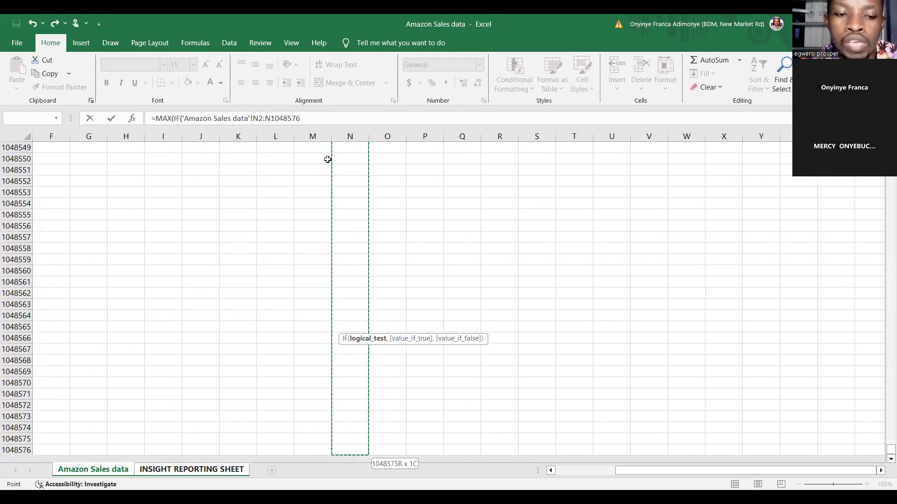
Add the condition >600000 to the Total Profit range in the I17 formula's logical test, ready for the value-if-true argument
click(304, 117)
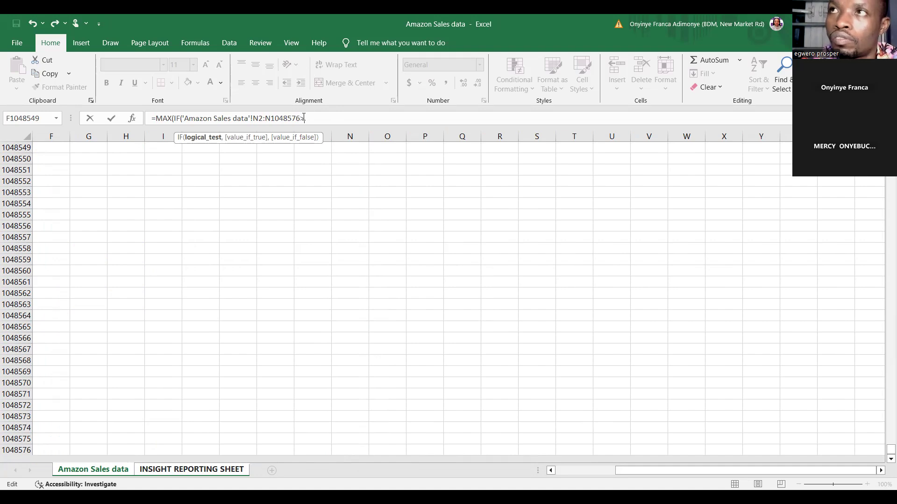
text(>60)
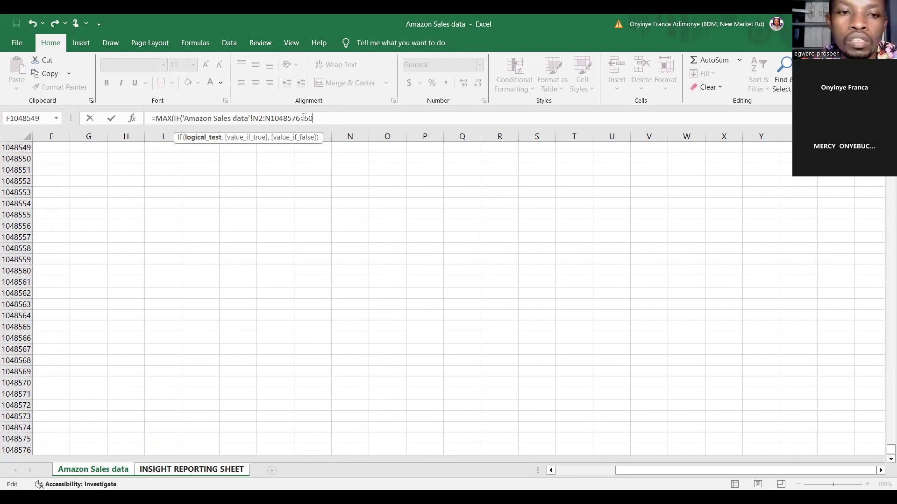
text(0000)
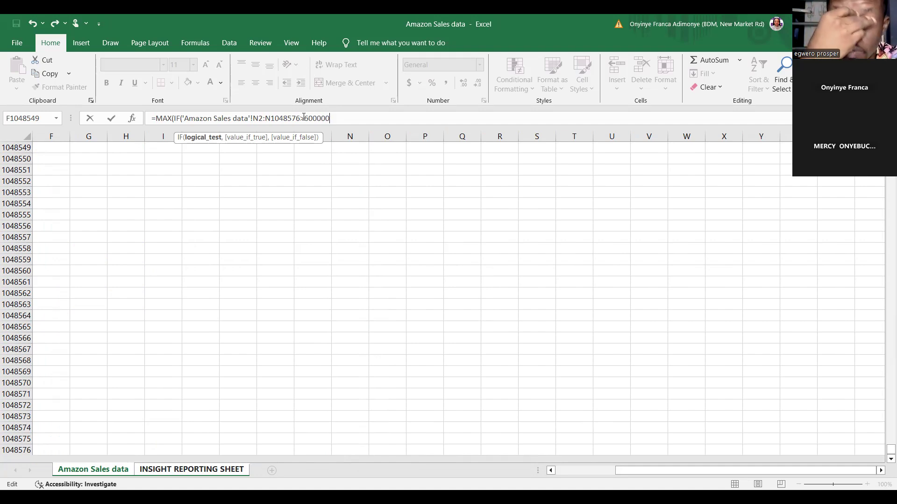
text(,)
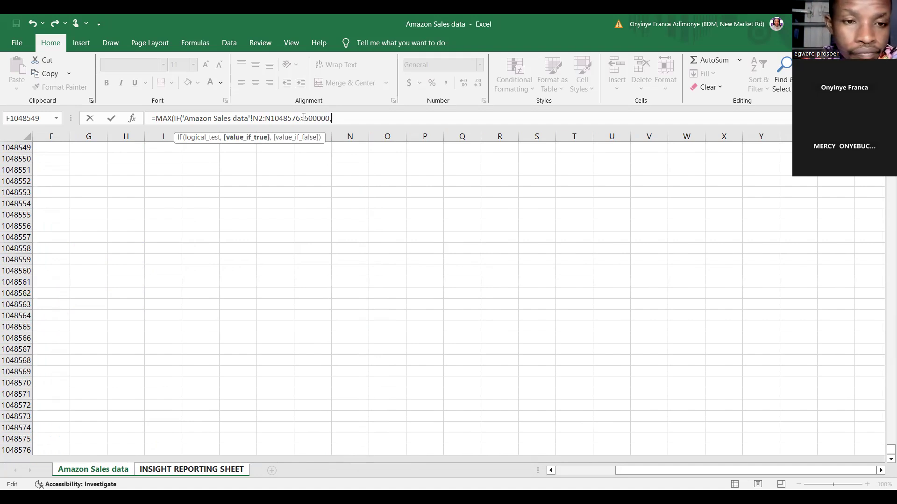
Try to complete the I17 formula with 'Amazon Sales data'!N2:N1048576 as the value if true, and clear the cell
drag(884, 457, 884, 140)
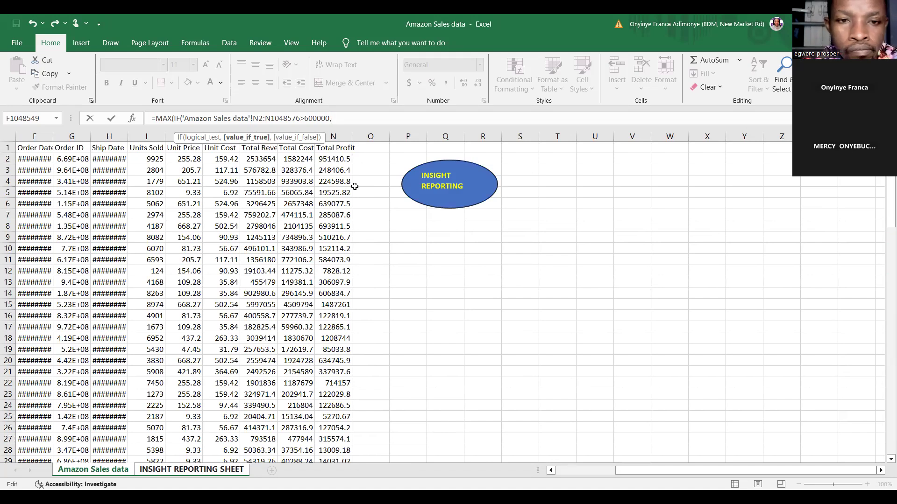
click(334, 160)
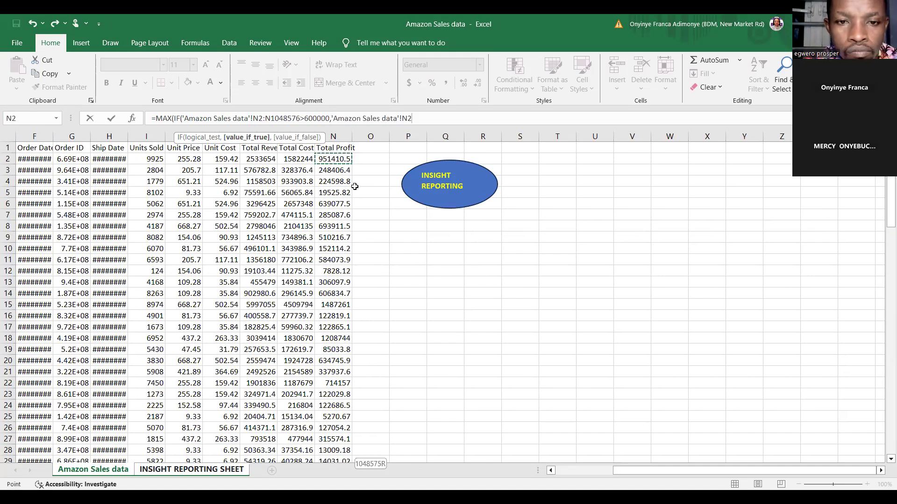
key(ctrl+shift+Down)
key(ctrl+shift+Down)
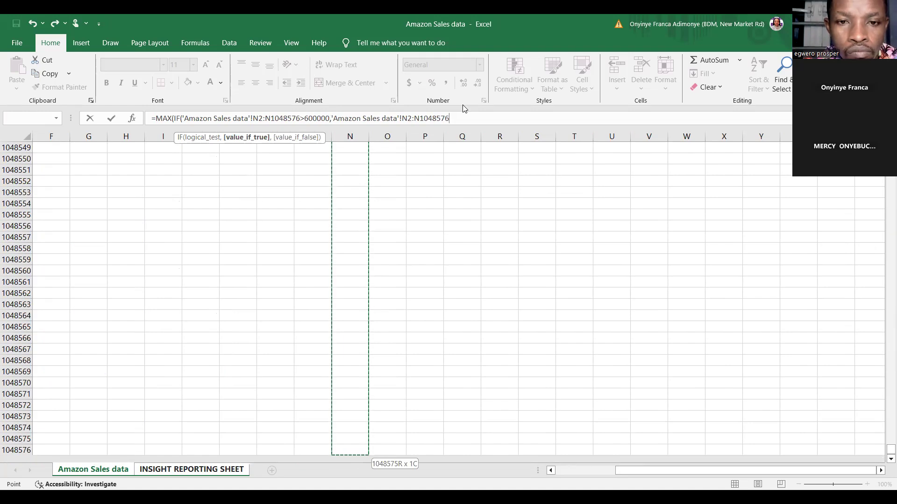
text())
key(Return)
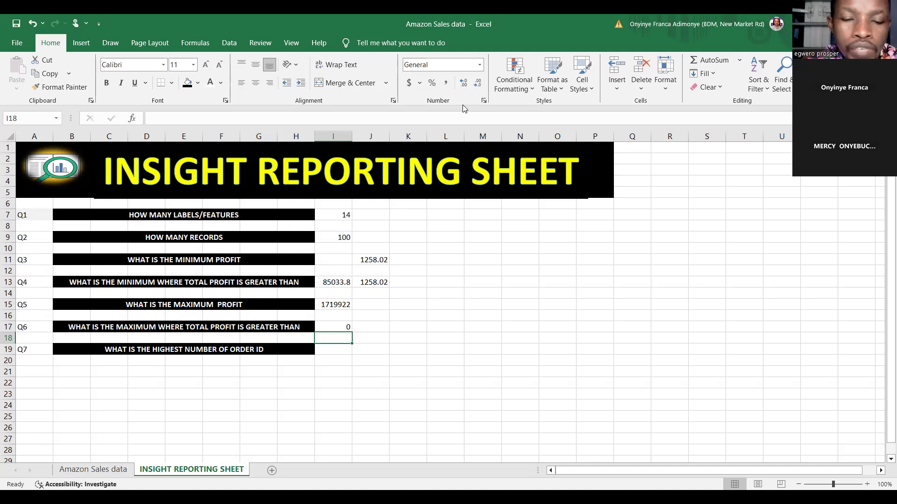
click(335, 326)
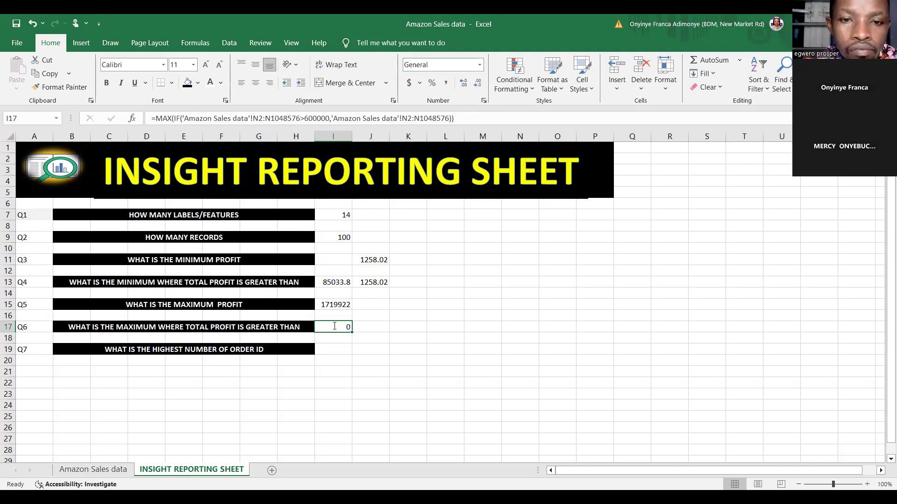
key(Delete)
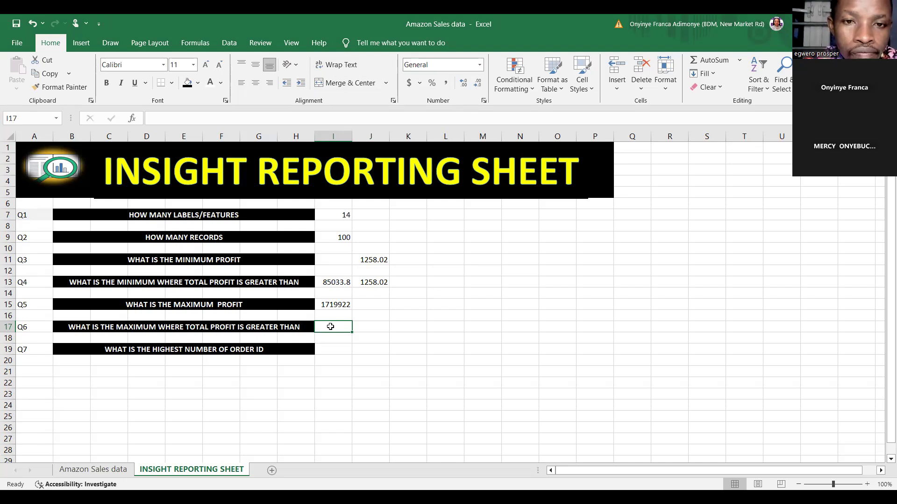
Try a MAX formula with a nested IF in I17, referencing 'Amazon Sales data'!N2:N1048576 as the logical test range
text(=)
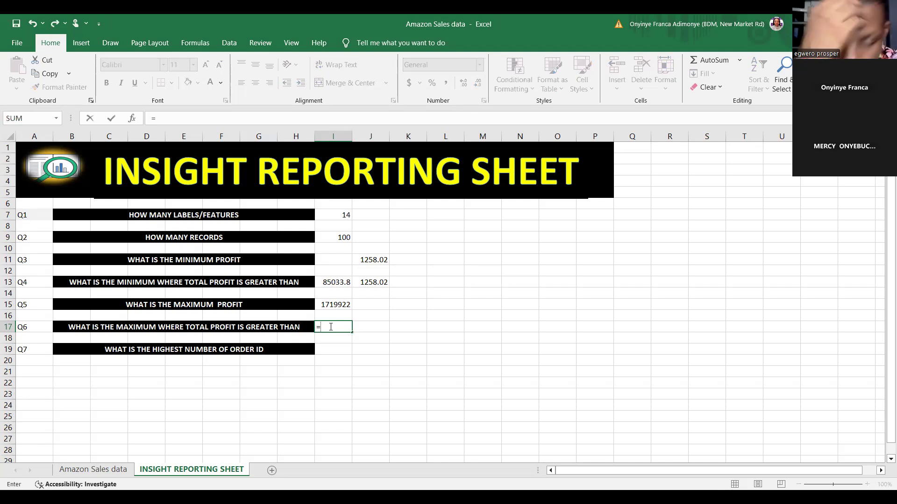
text(MAX)
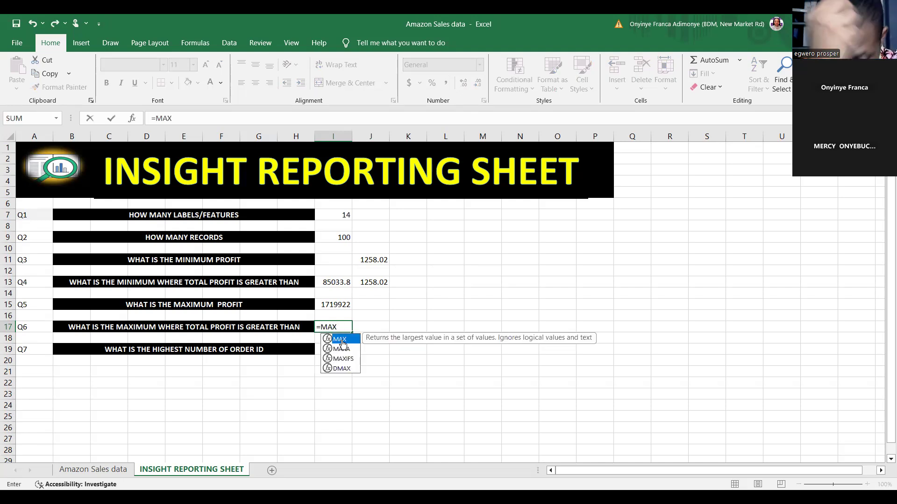
double_click(340, 339)
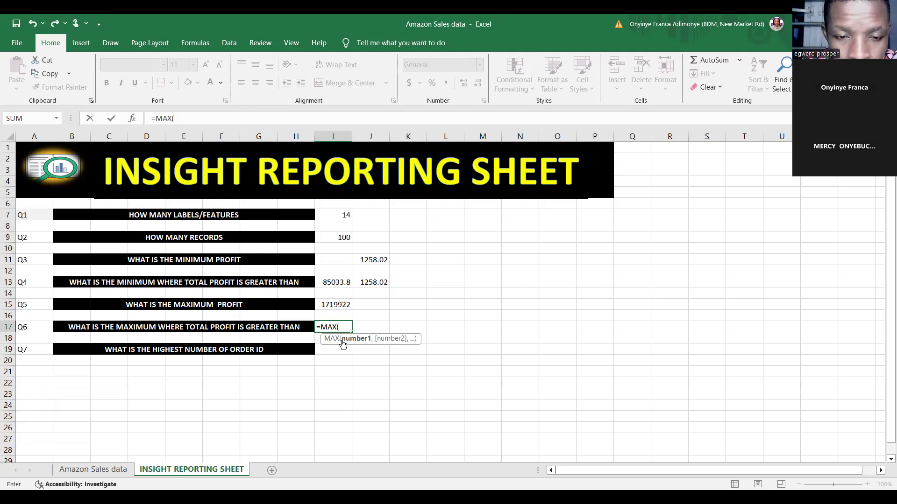
text(IF)
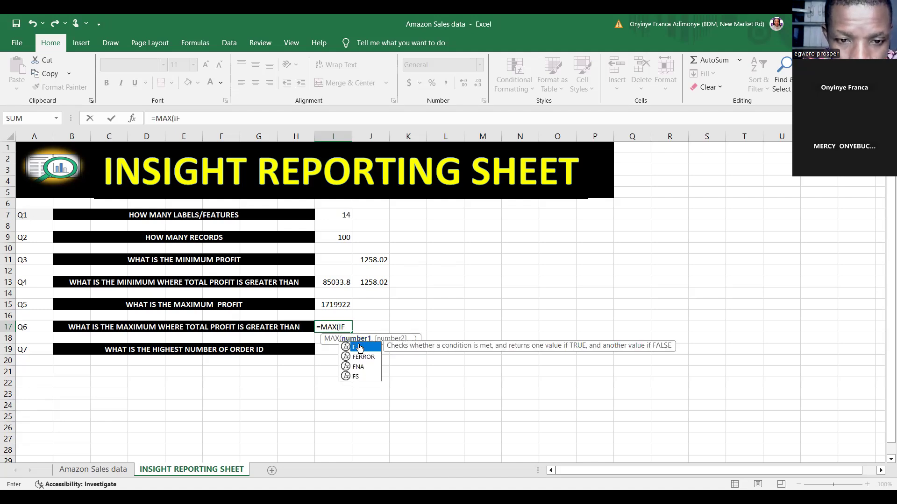
double_click(359, 345)
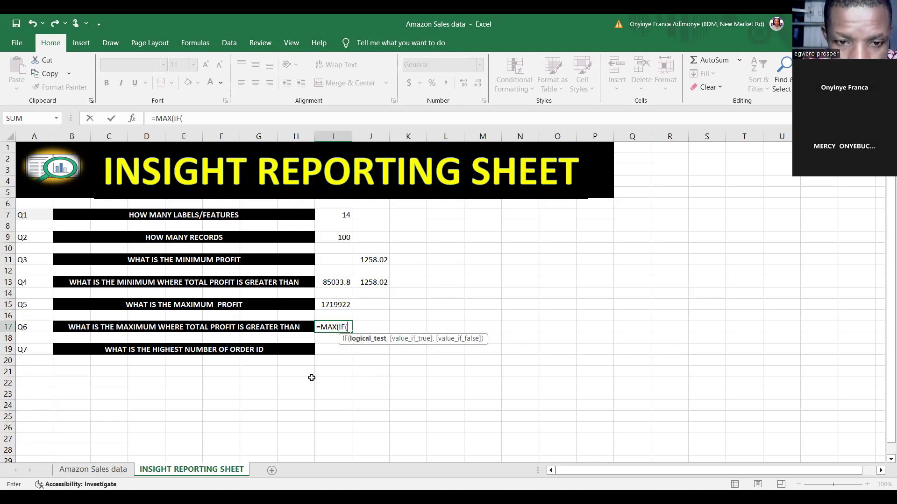
click(118, 471)
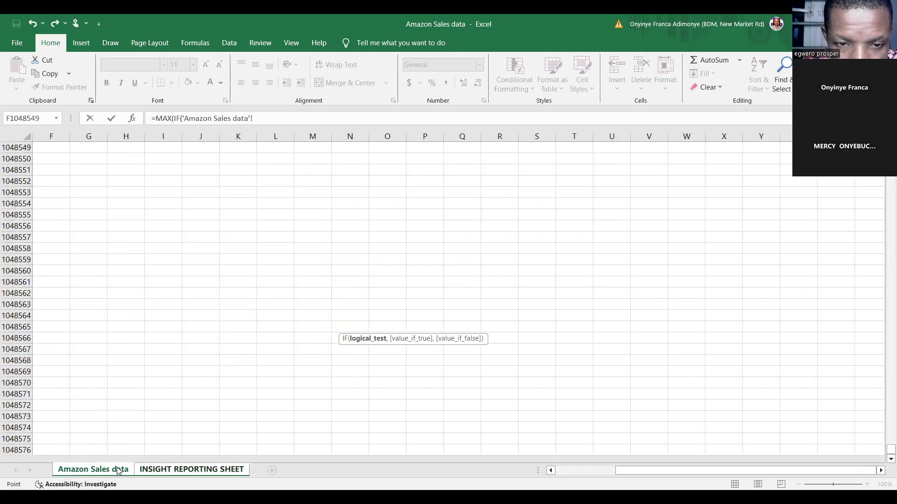
drag(884, 445, 889, 150)
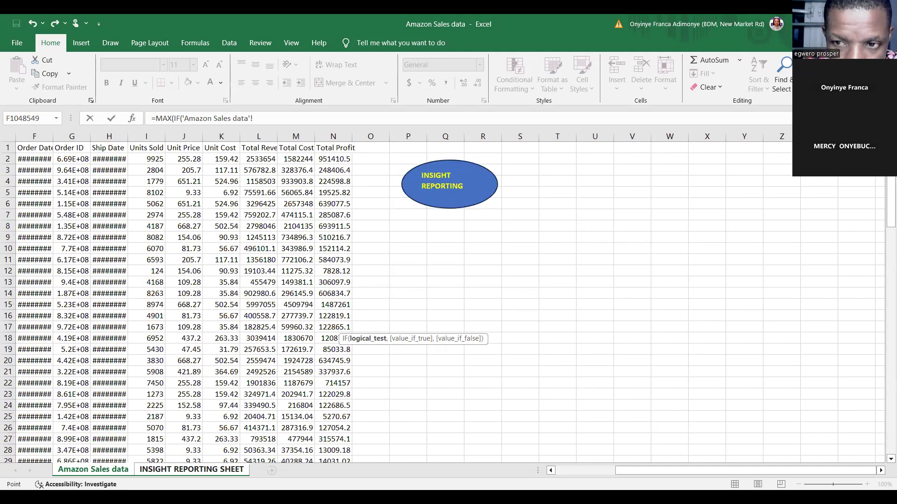
click(341, 158)
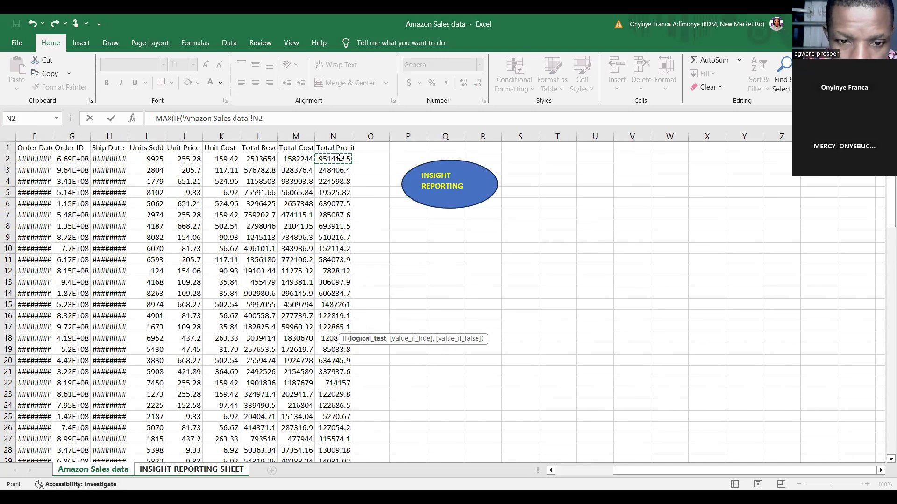
key(ctrl+shift+Down)
key(ctrl+shift+Down)
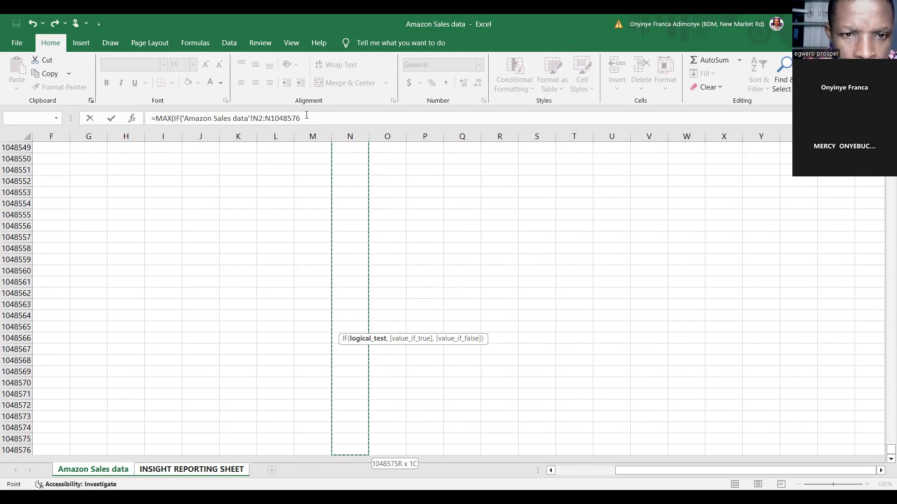
Add the condition >600000 to the Total Profit range in the I17 logical test and move on to the value-if-true argument
click(306, 116)
text(>6)
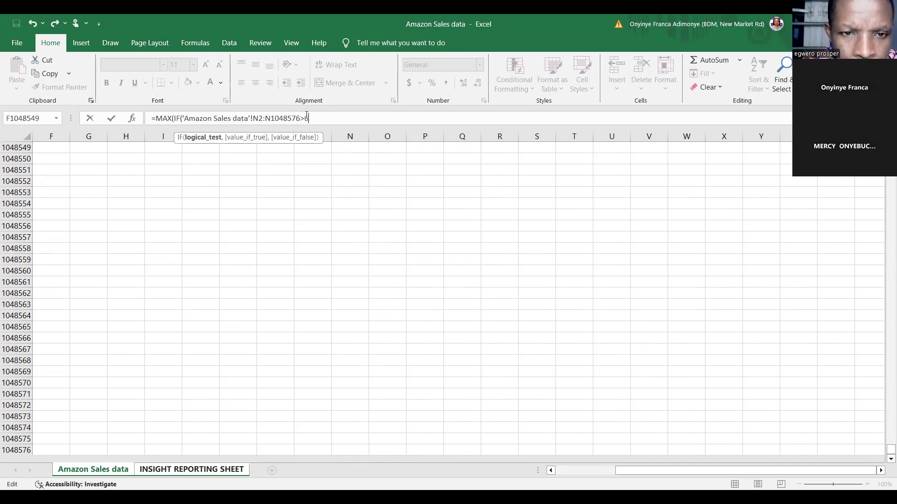
text(500)
text(00000)
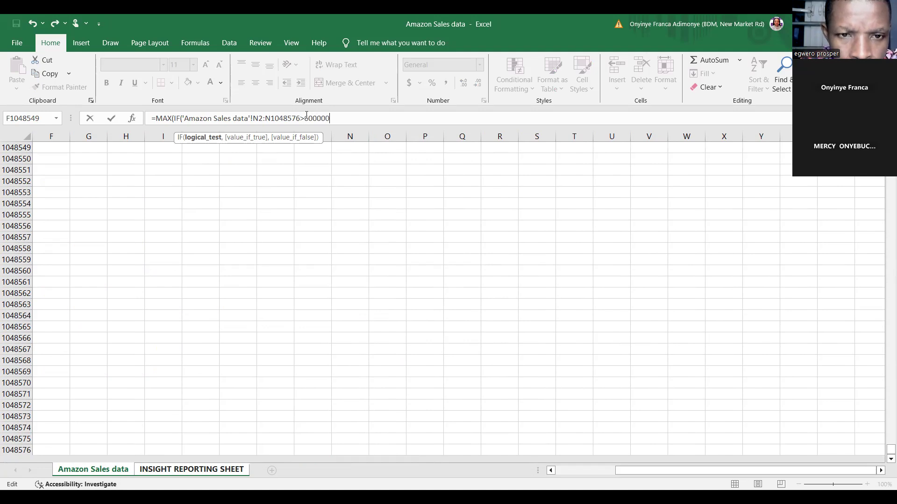
text(,)
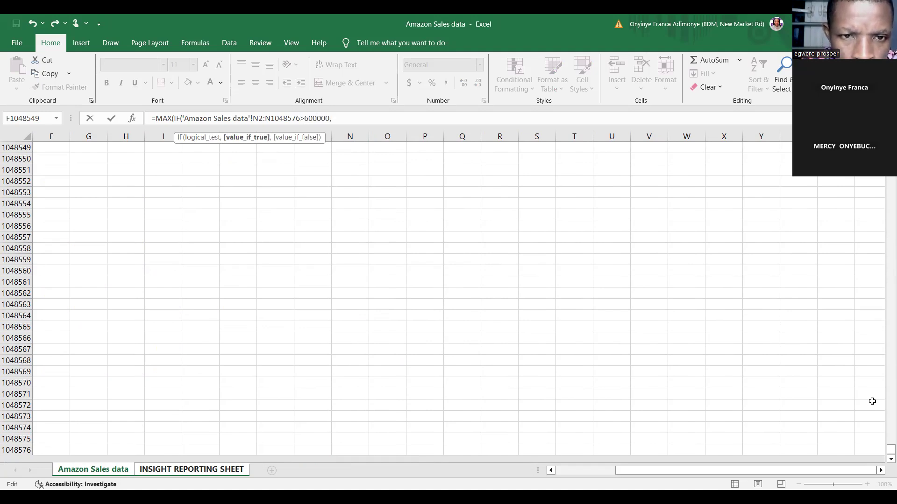
Try to complete I17 as an ordinary formula with the Total Profit range N2:N1048576 as the value if true, and clear the cell
drag(891, 450, 891, 182)
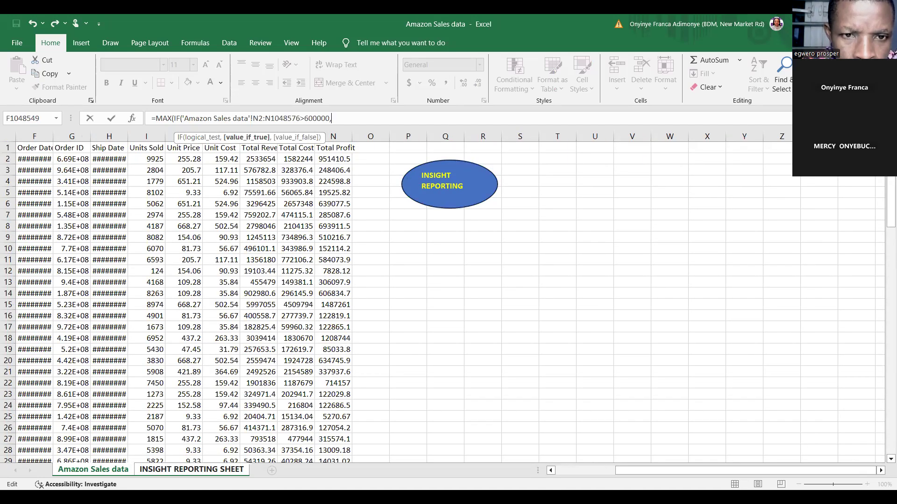
click(334, 159)
key(ctrl+shift+Down)
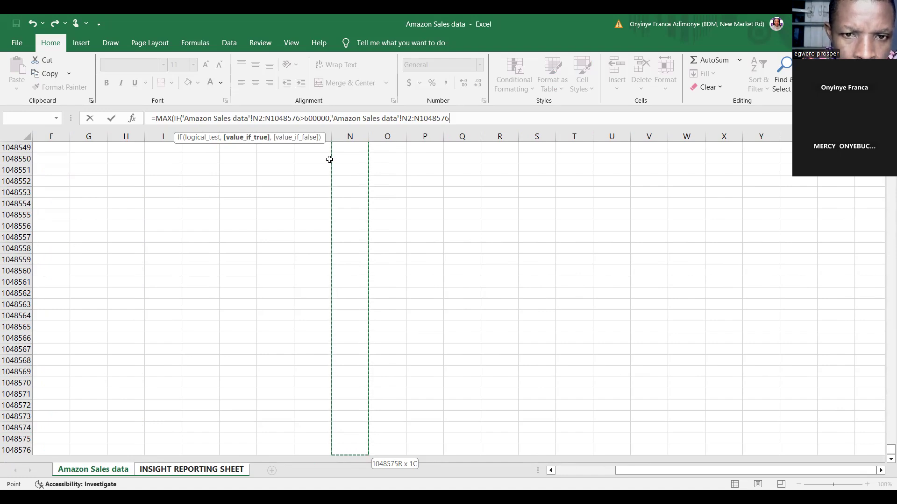
text())
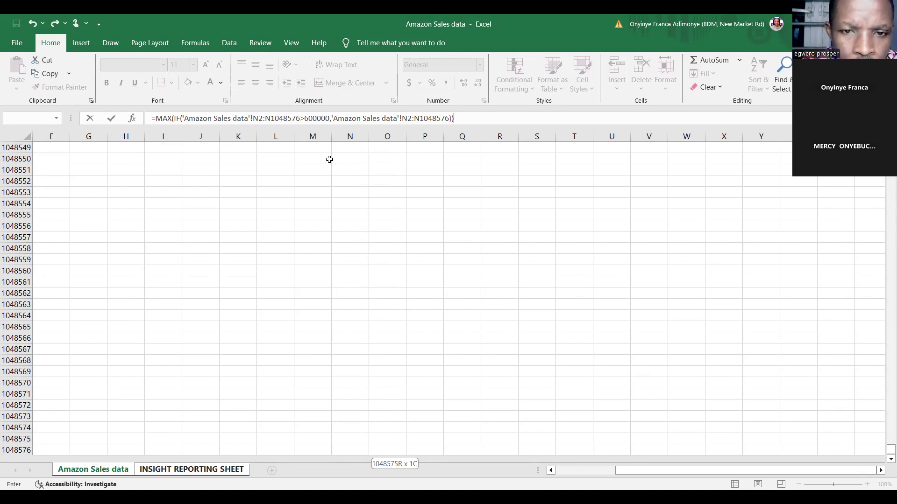
key(Return)
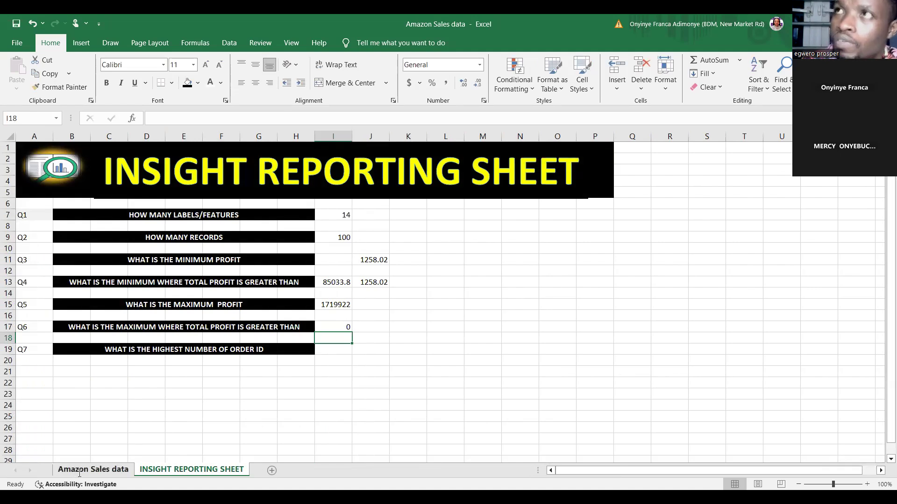
click(332, 328)
key(Delete)
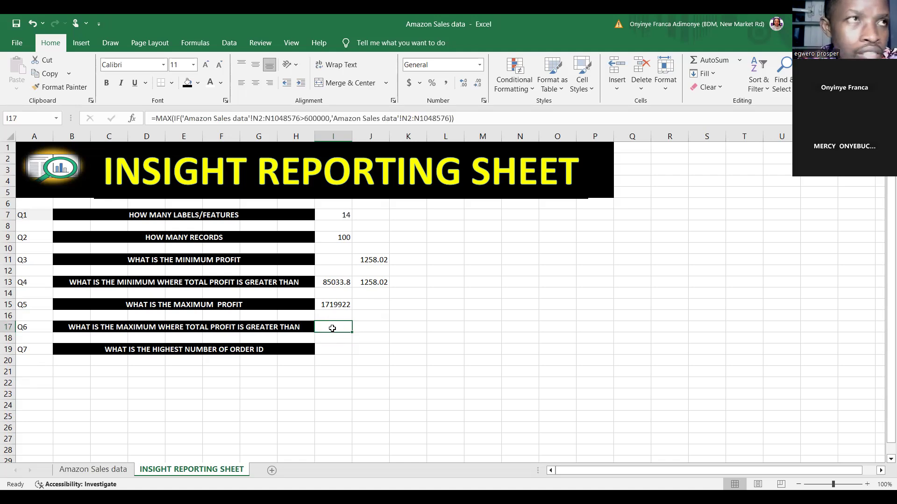
Begin a MAX formula with a nested IF in I17, referencing the Total Profit range N2:N1048576 of the Amazon Sales data sheet
click(103, 471)
click(154, 470)
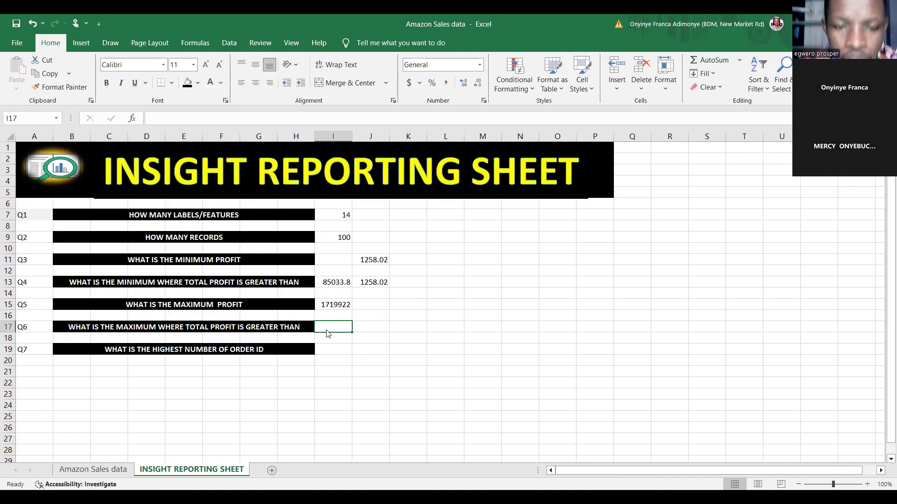
text(=)
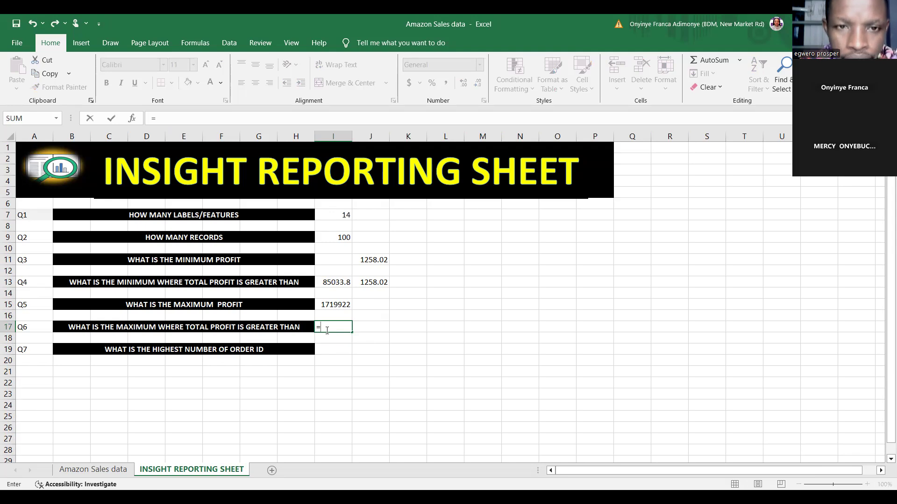
text(MAX)
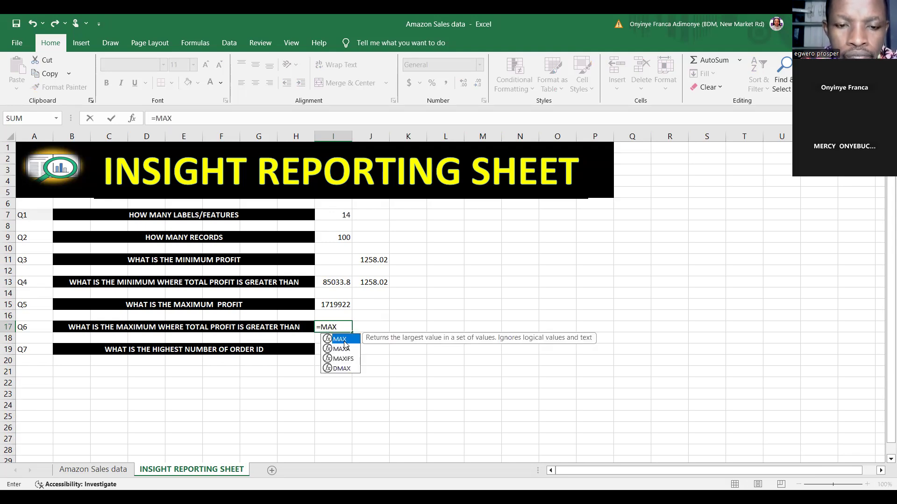
text(()
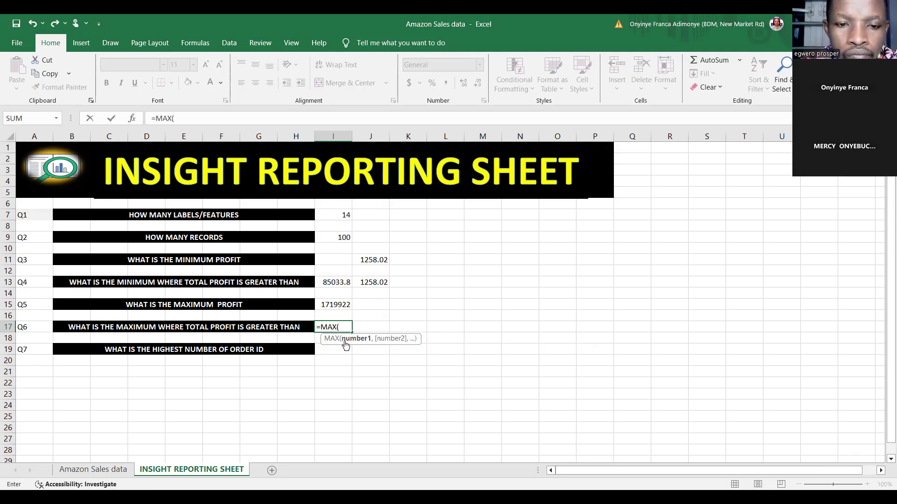
text(IF)
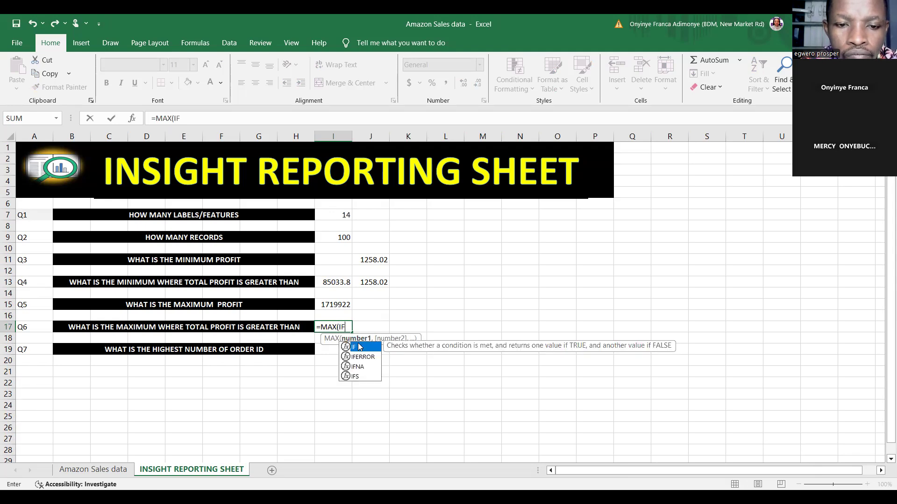
double_click(357, 344)
click(105, 468)
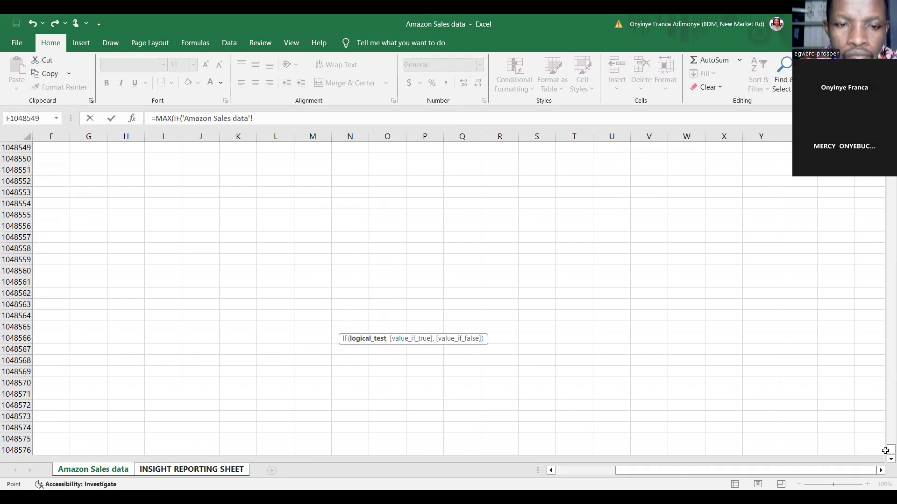
drag(885, 451, 890, 150)
click(337, 157)
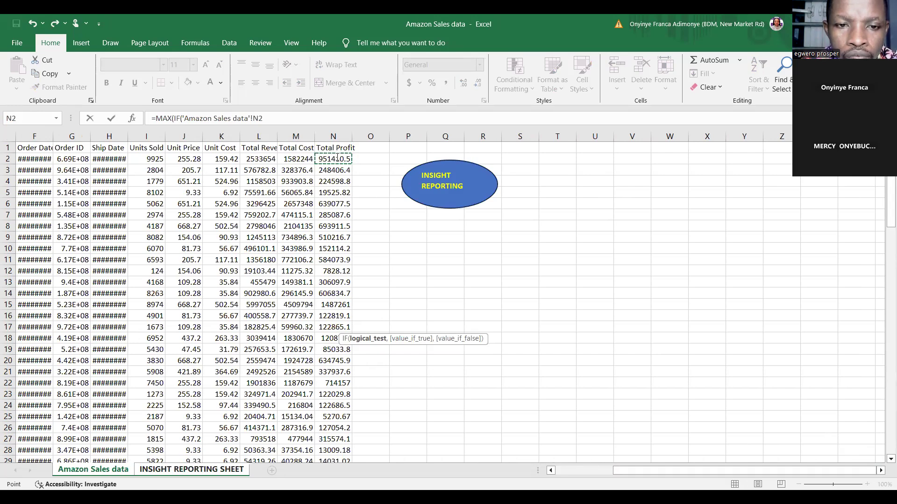
key(ctrl+shift+Down)
key(ctrl+shift+Down)
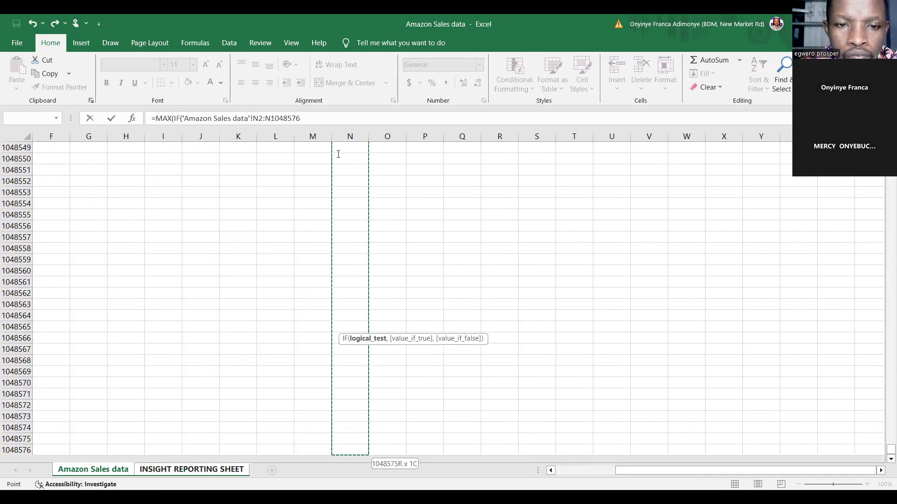
Complete the IF's logical test in the I17 formula with >600000, ready for the value-if-true argument
click(321, 120)
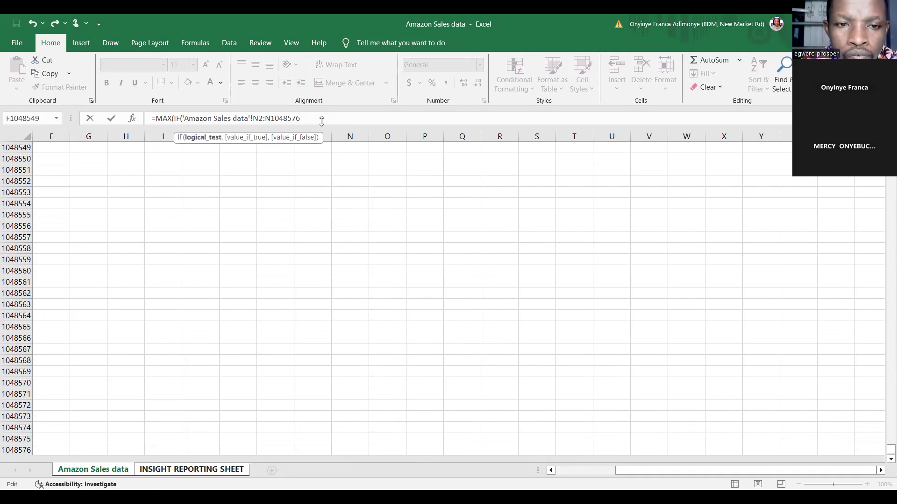
text(>6000)
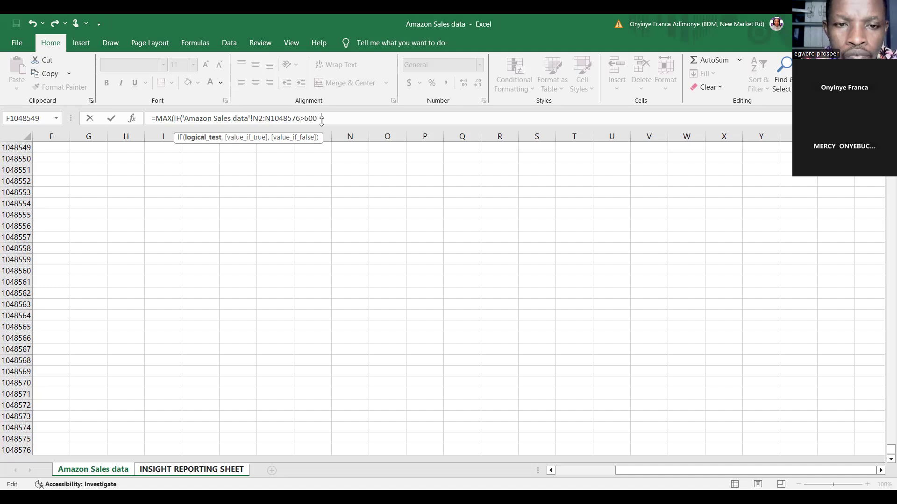
text(00)
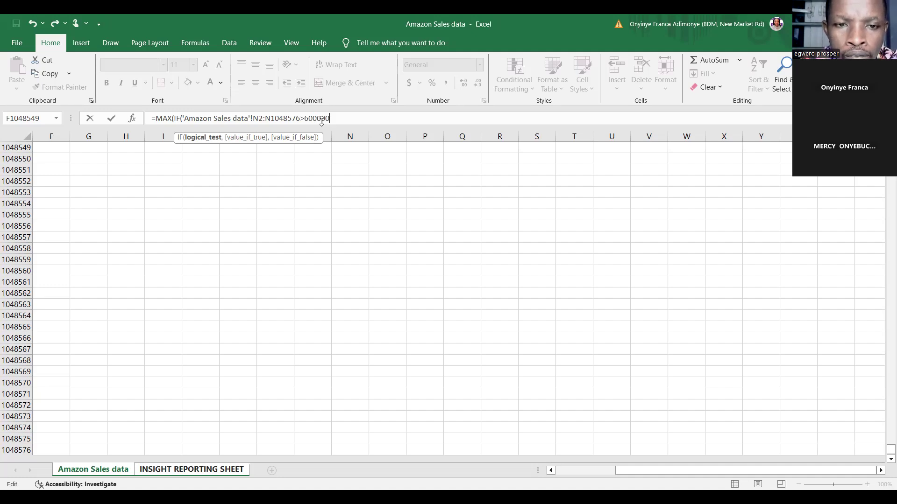
text(,)
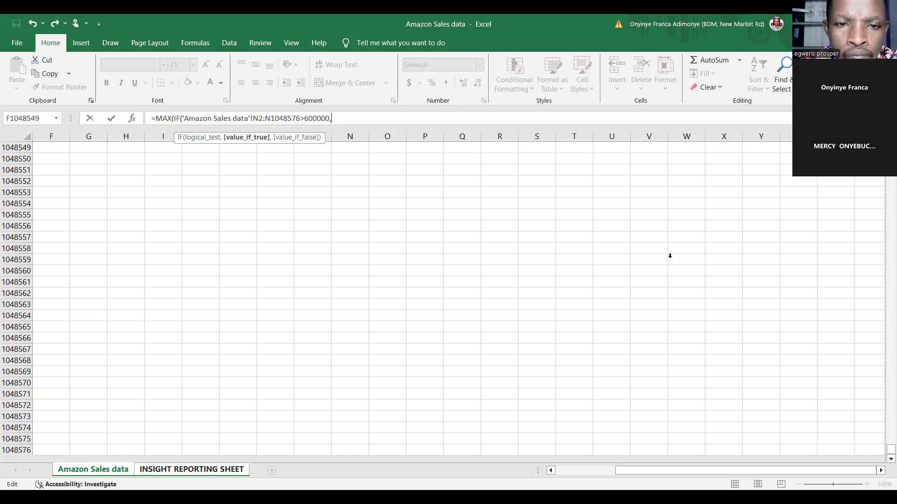
Use 'Amazon Sales data'!N2:N1048576 as the value if true, close both functions, and enter I17 as an array formula
drag(885, 449, 884, 145)
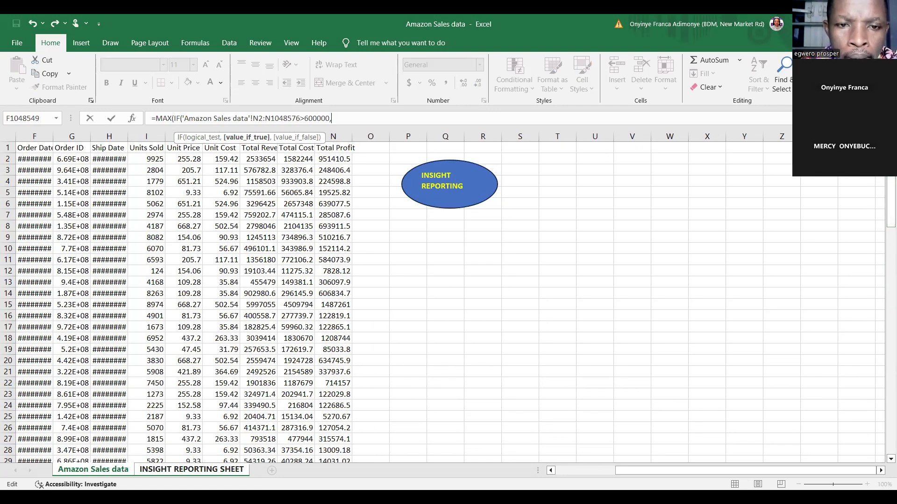
click(333, 159)
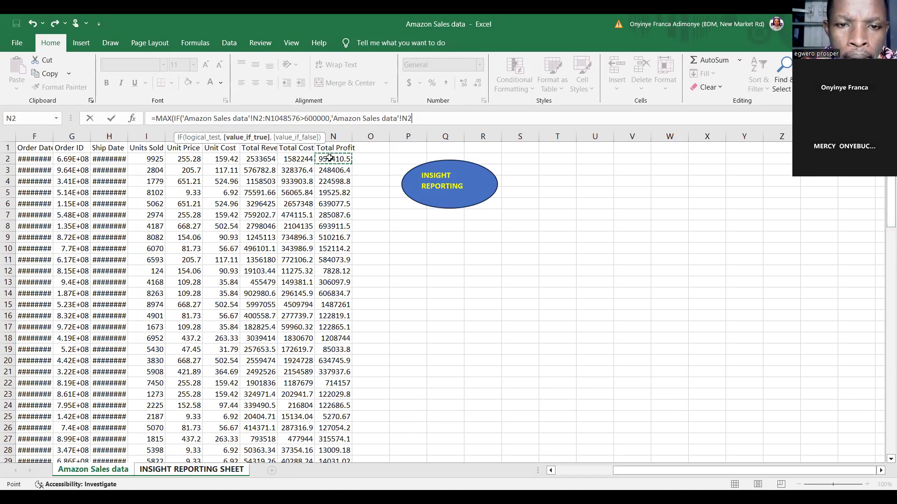
key(ctrl+shift+Down)
key(ctrl+shift+Down)
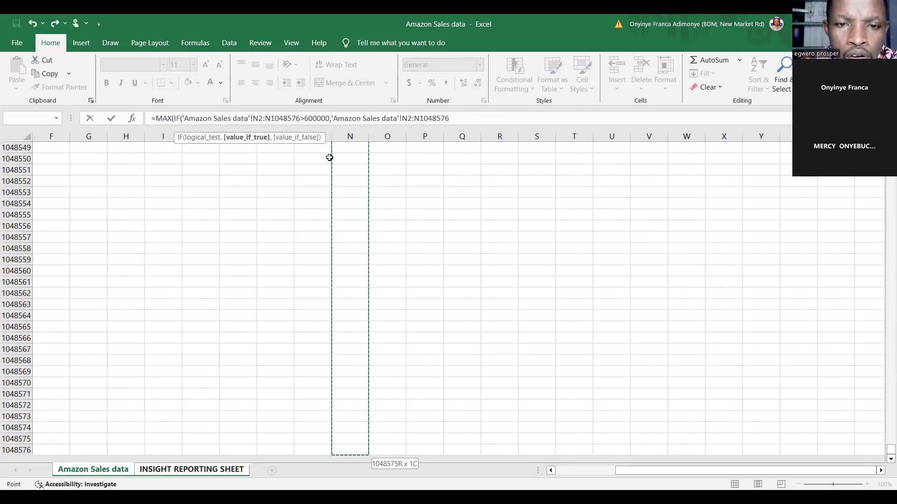
text()))
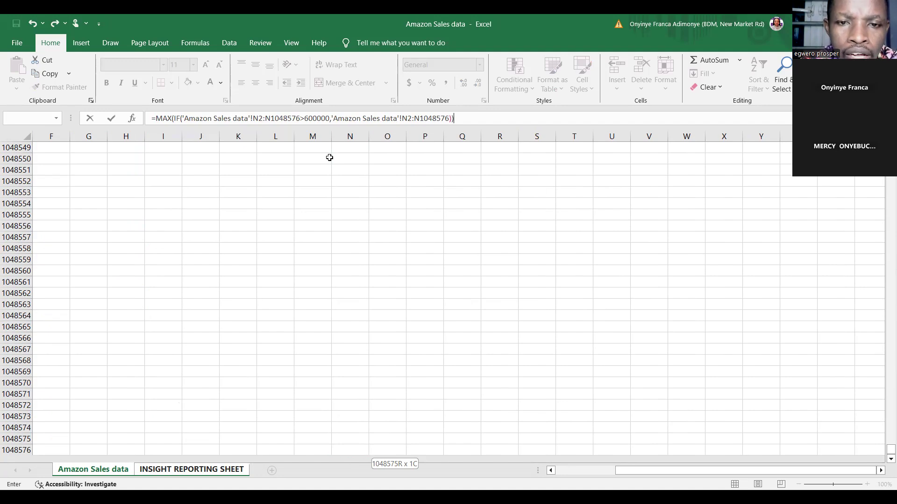
key(ctrl+shift+Return)
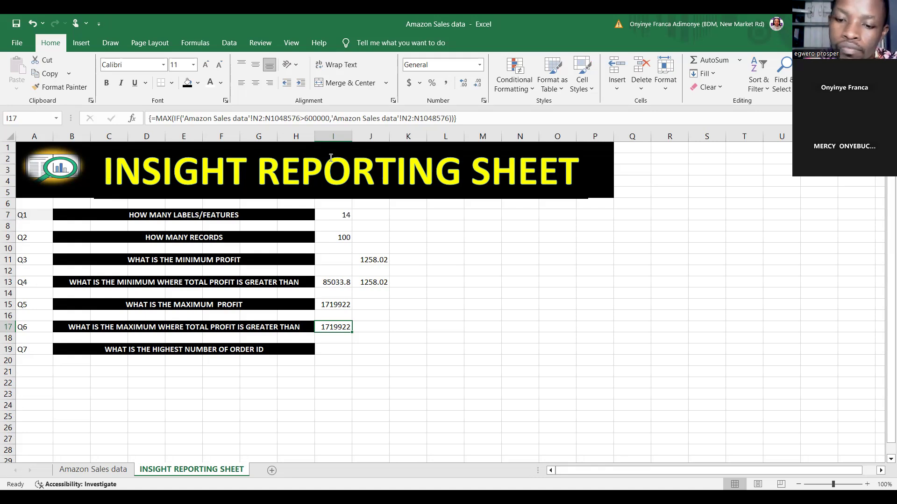
Enter a MODE.SNGL formula in I19 over the Order ID range G2:G1048576 of the Amazon Sales data sheet
click(336, 352)
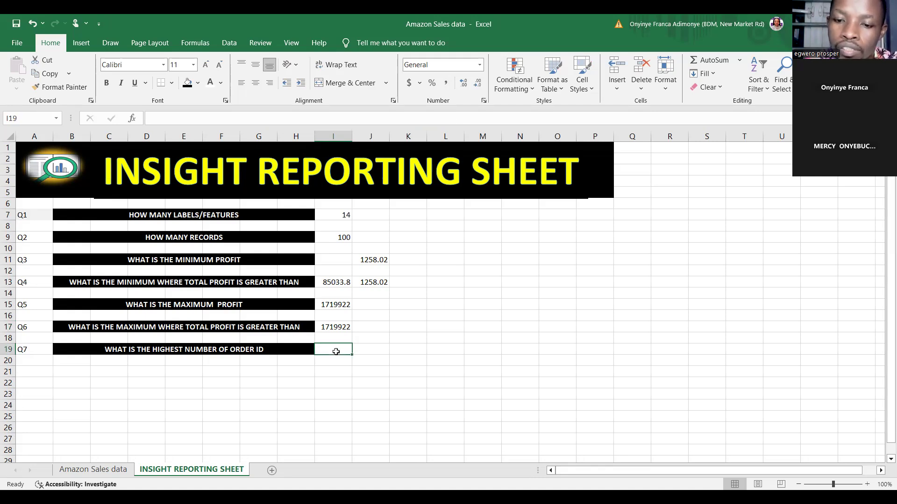
text(=)
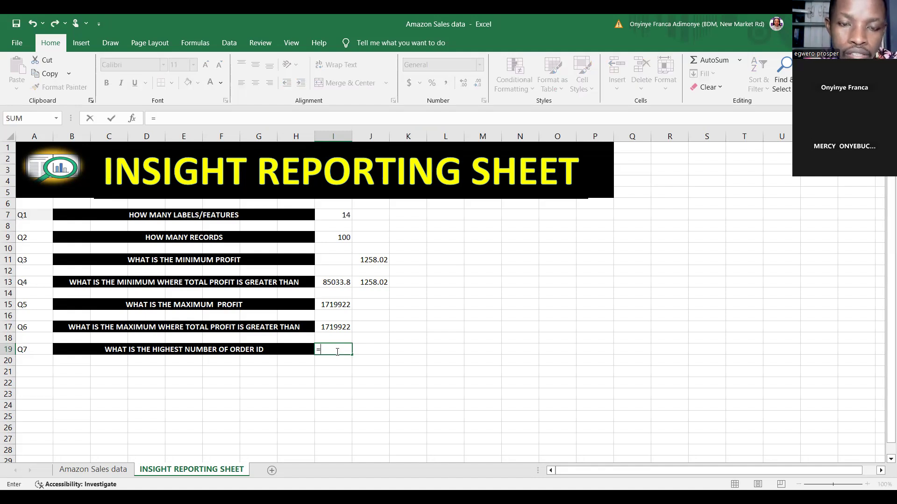
text(MO)
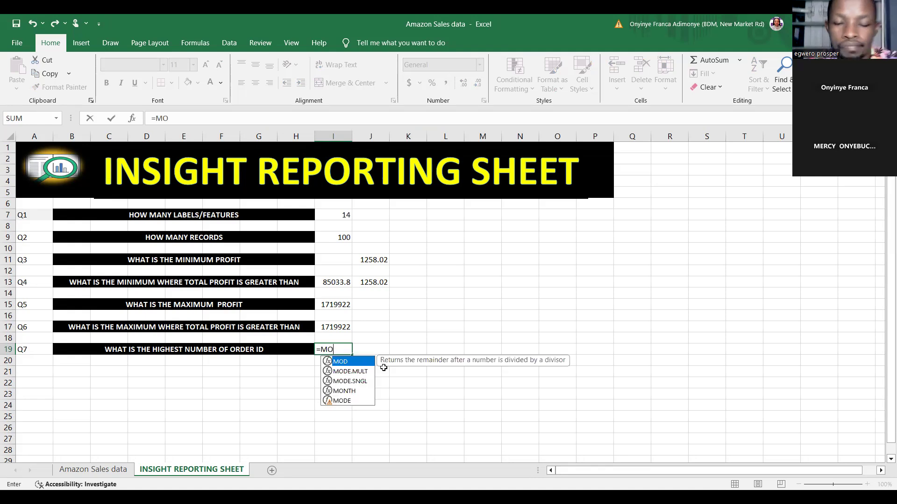
double_click(359, 381)
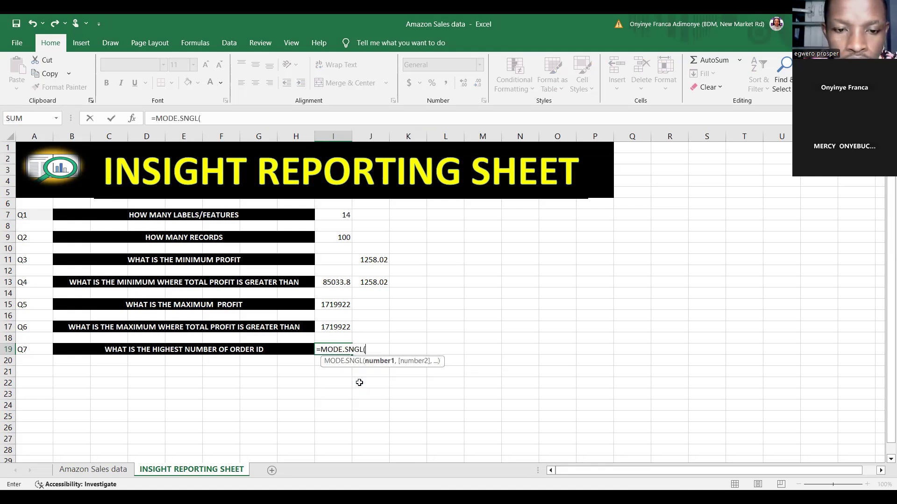
click(113, 469)
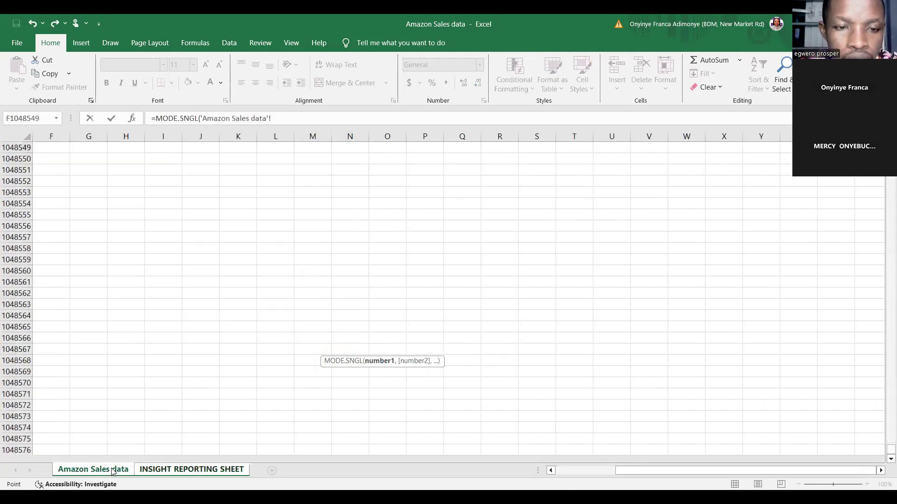
drag(890, 450, 890, 140)
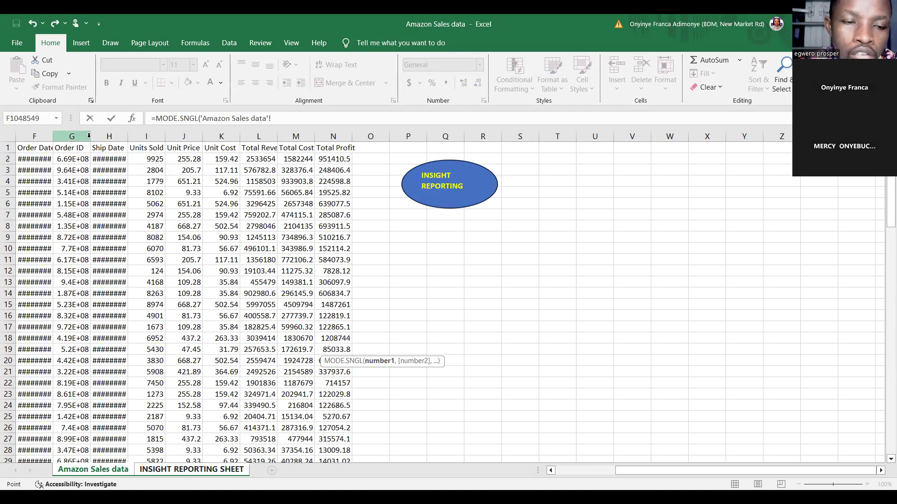
click(70, 157)
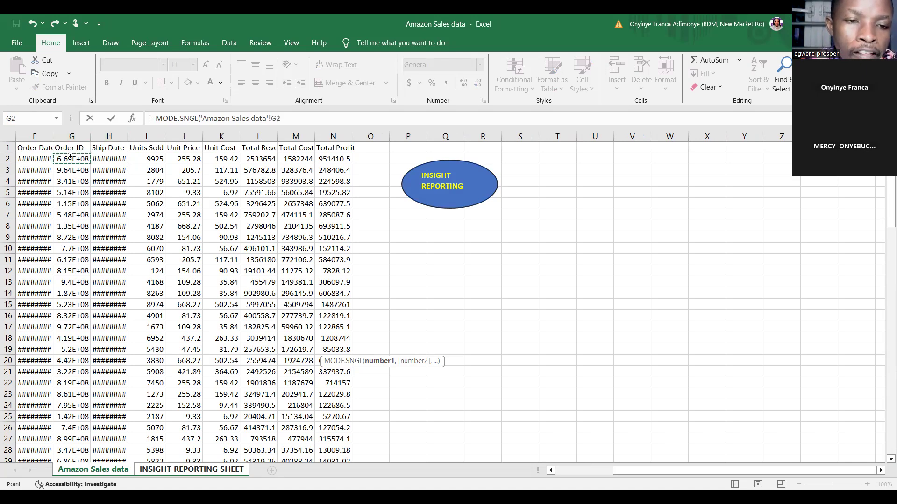
key(ctrl+shift+Down)
key(ctrl+shift+Down)
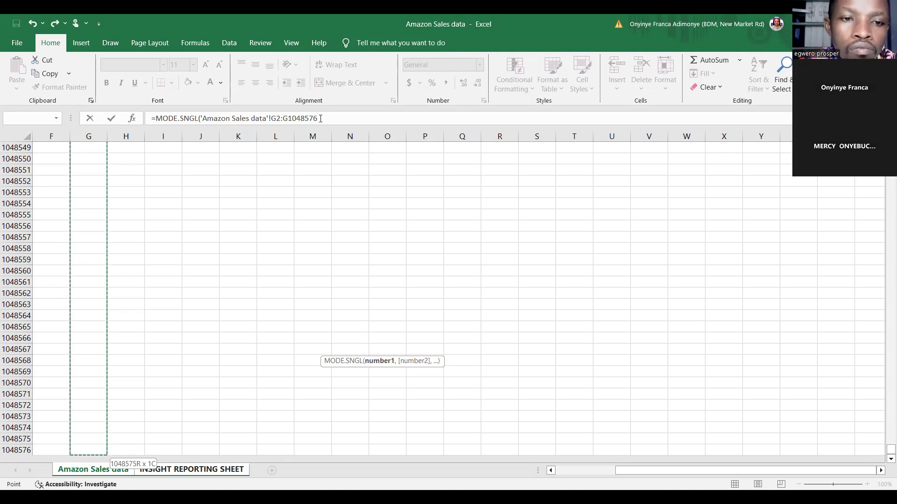
key(Return)
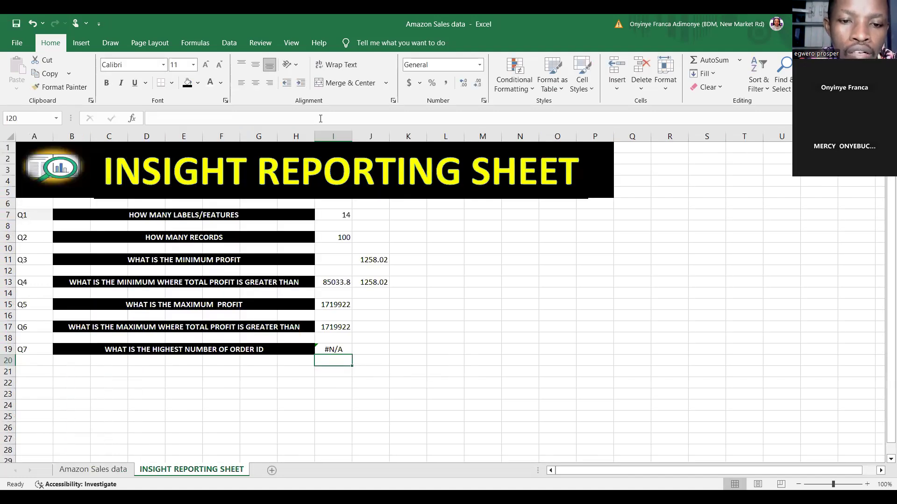
Begin a formula in J19 with IFERROR and a nested MODE.SNGL function
click(363, 350)
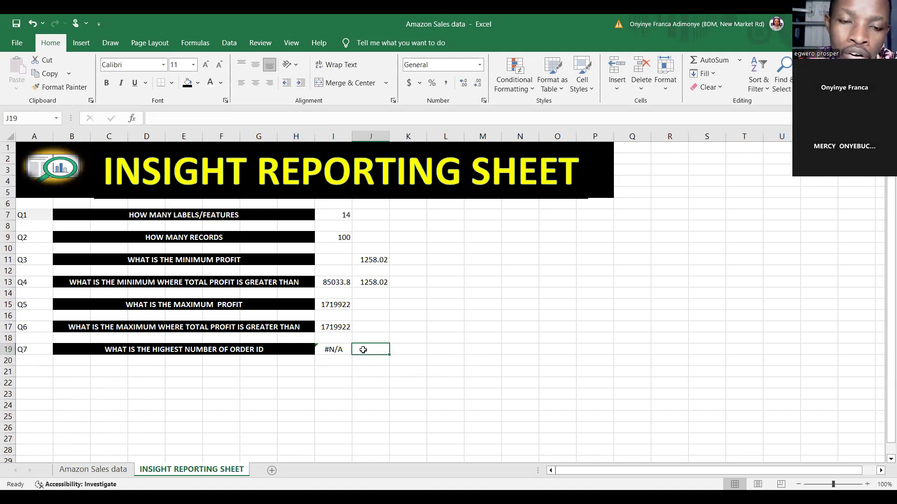
text(=)
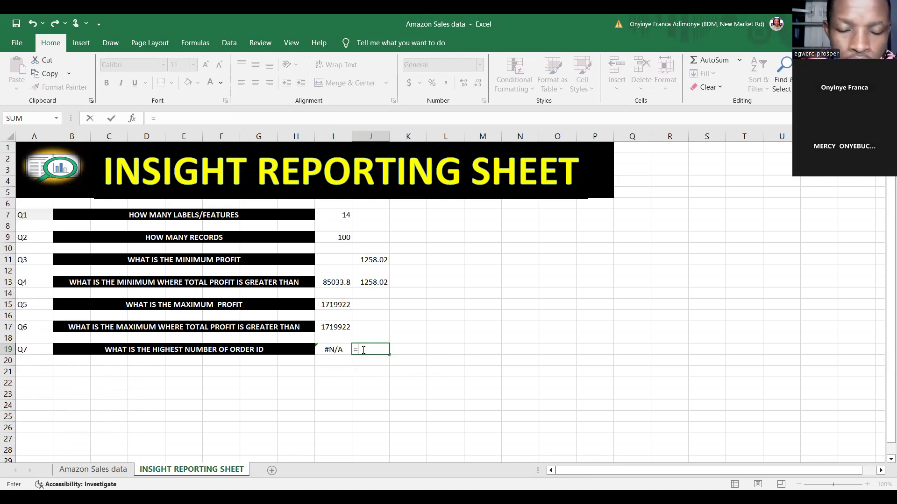
text(IF)
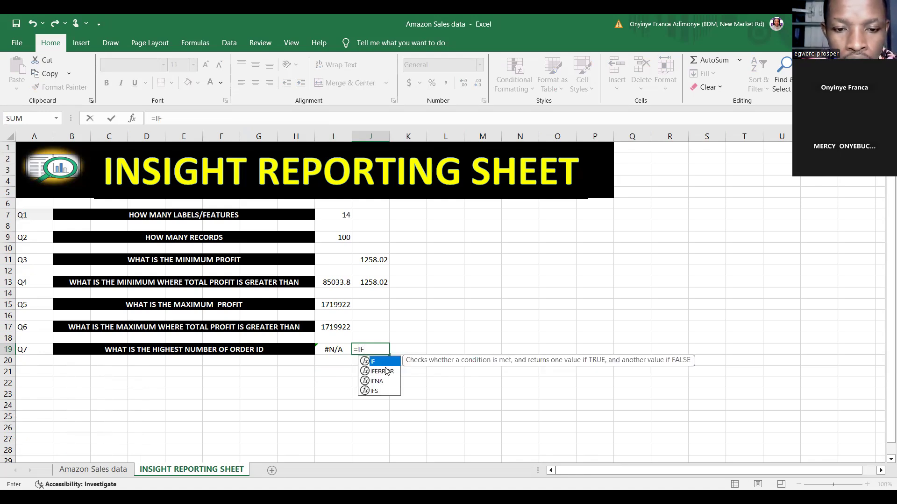
double_click(385, 370)
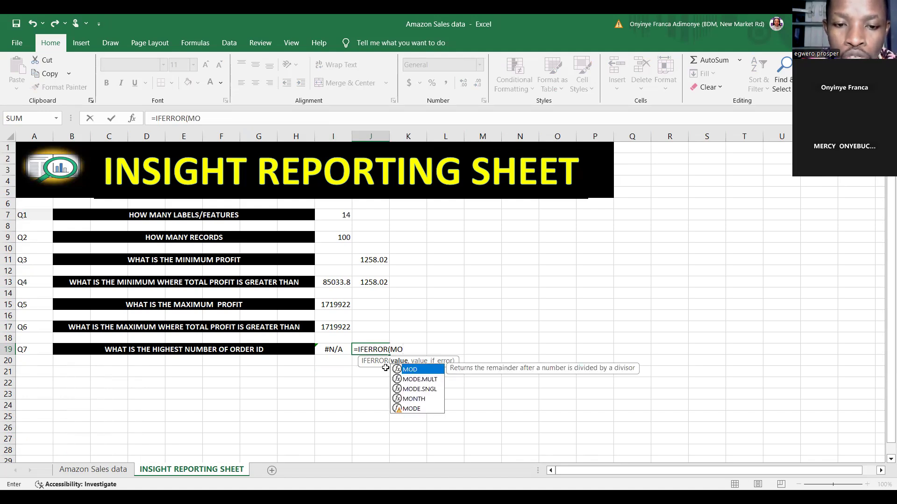
click(426, 390)
double_click(426, 390)
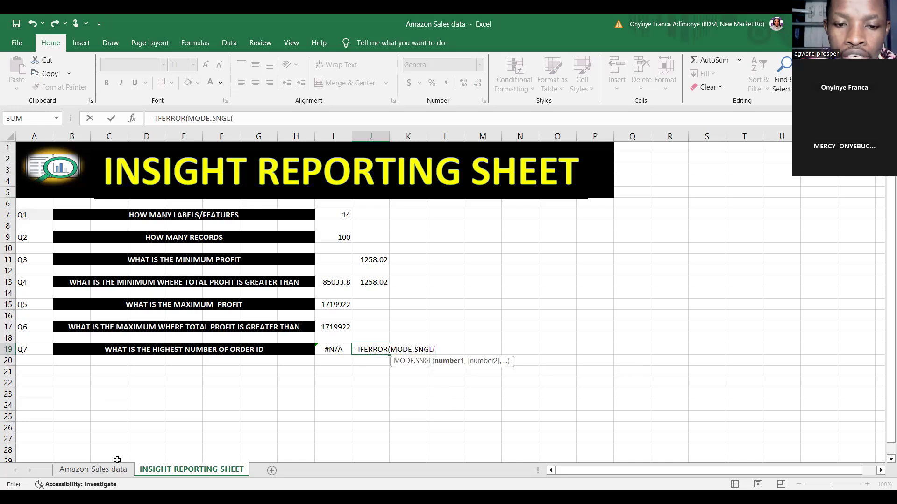
Use the Order ID range 'Amazon Sales data'!G2:G1048576 as the MODE.SNGL argument in J19 and close that function
click(104, 467)
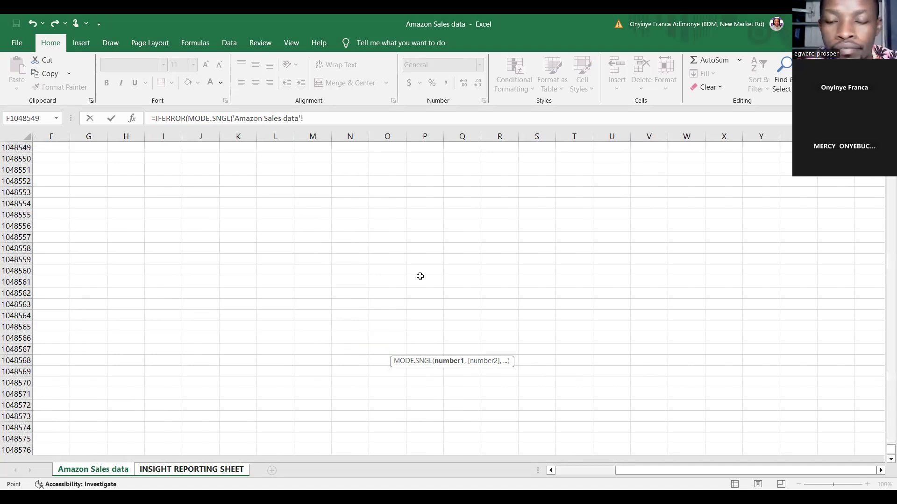
drag(891, 450, 891, 180)
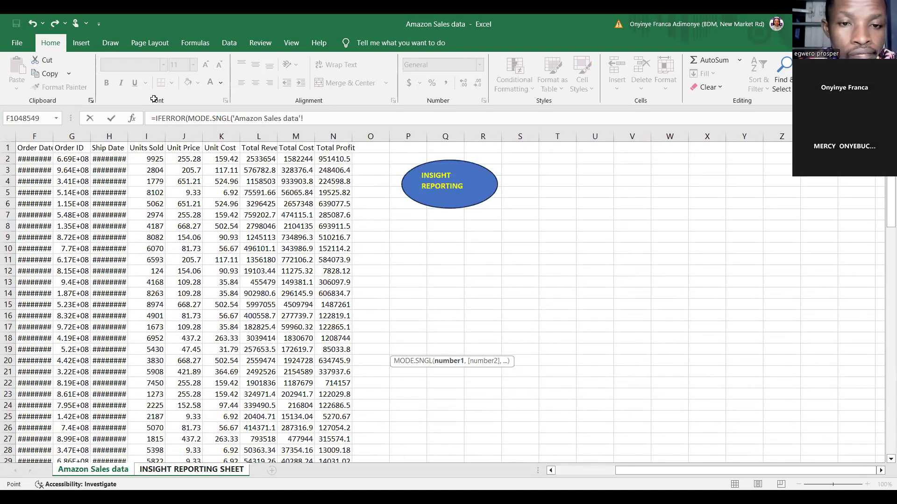
click(64, 155)
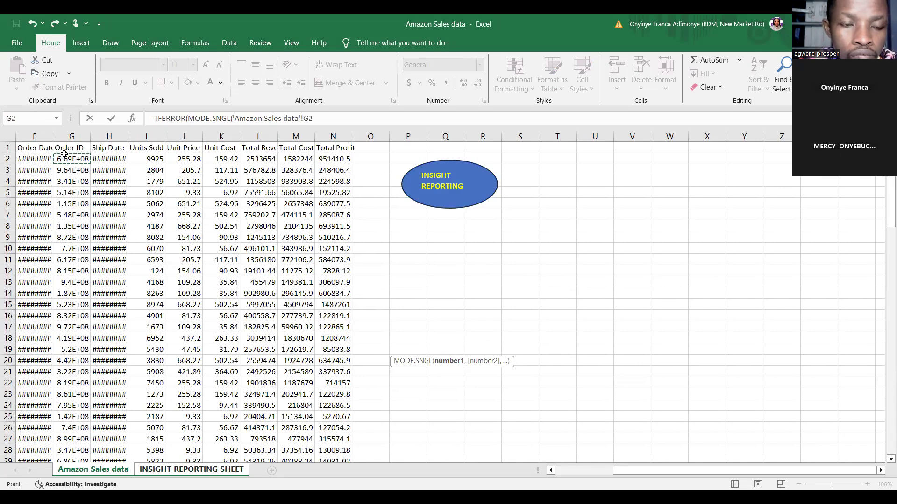
key(ctrl+shift+Down)
key(ctrl+shift+Down)
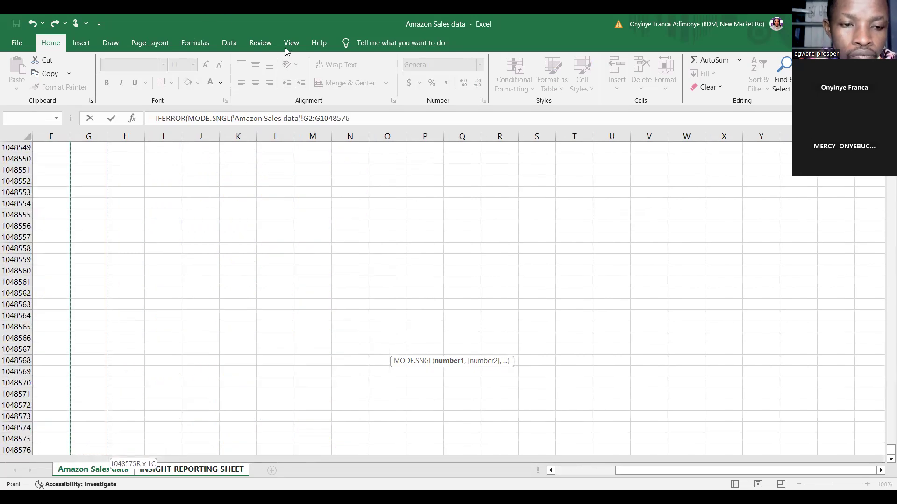
click(355, 120)
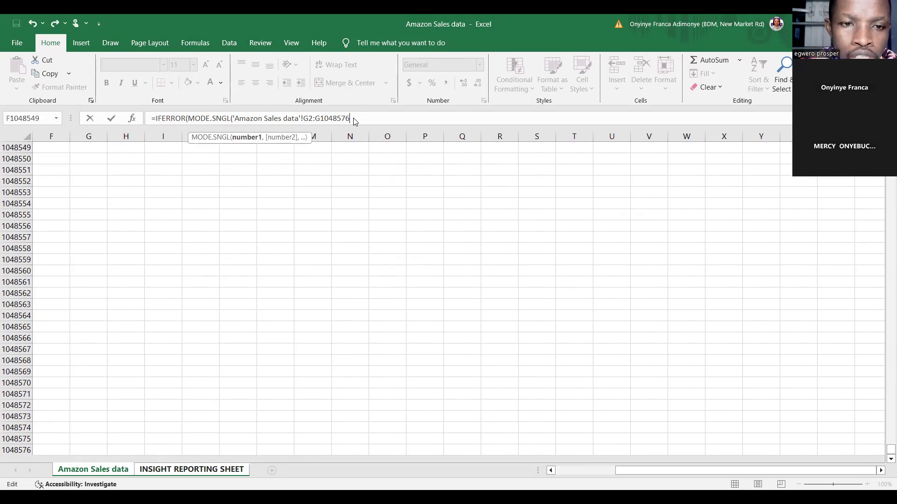
text(,)
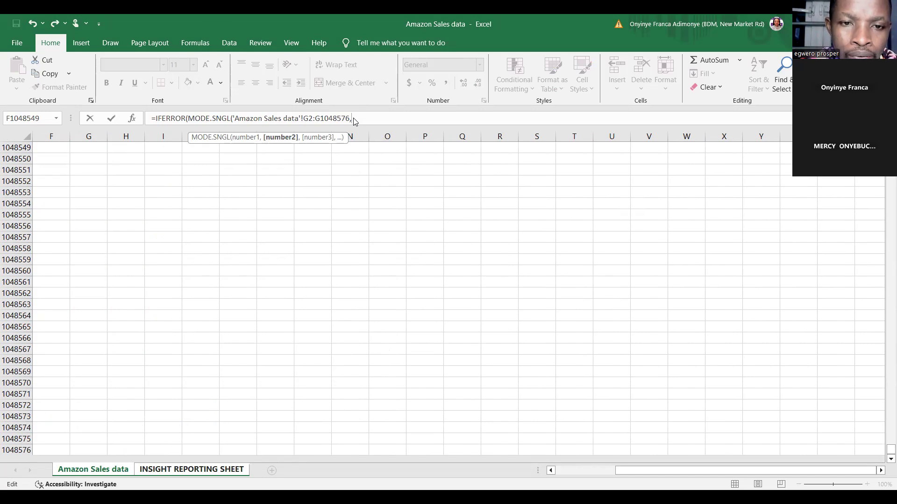
key(BackSpace)
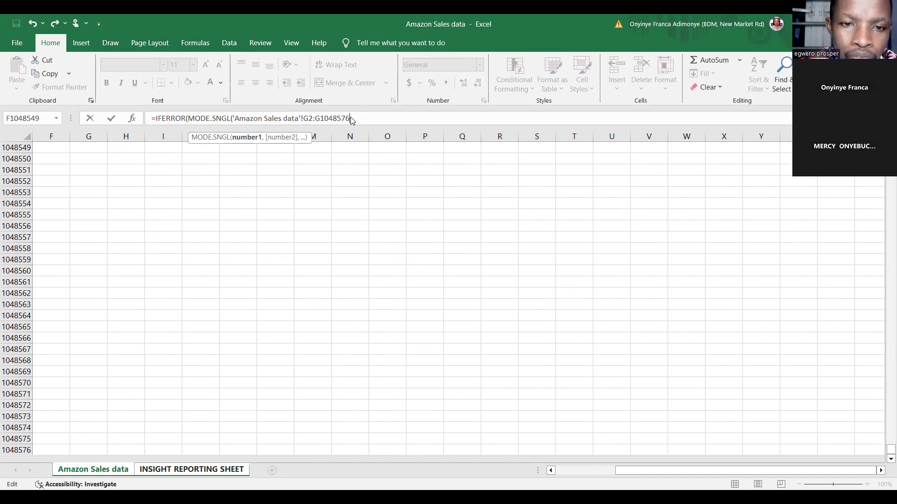
text())
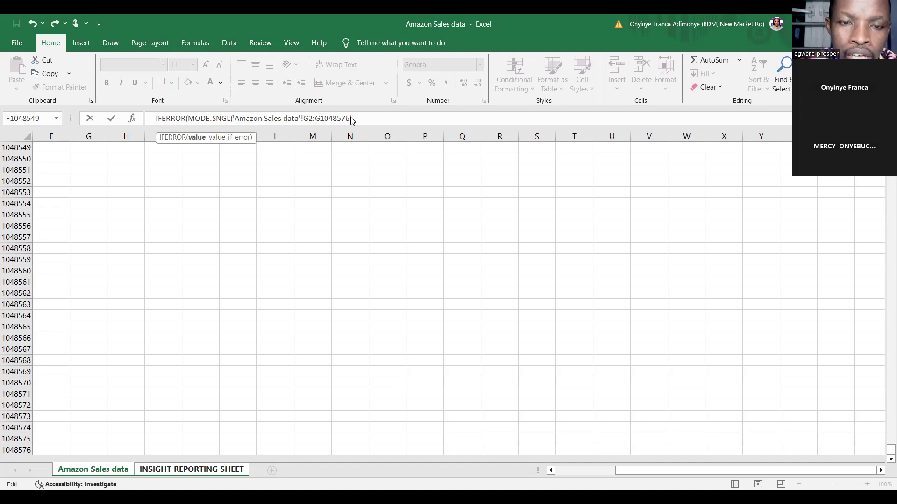
text(,)
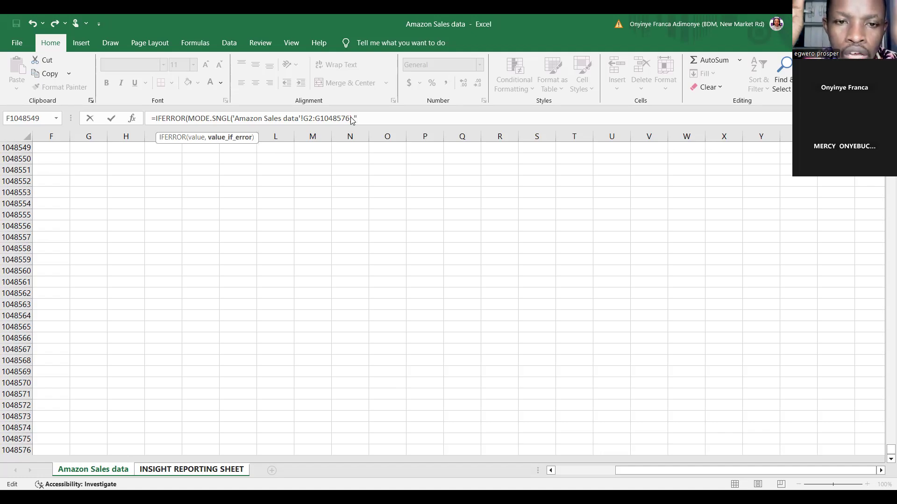
text("nO)
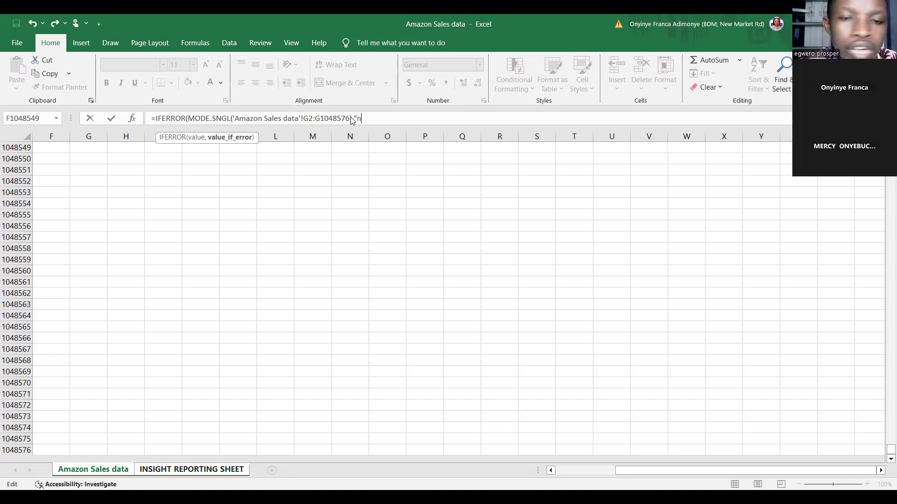
Set the IFERROR value-if-error argument to "No Repetition", close the function, and enter the J19 formula
key(BackSpace)
key(BackSpace)
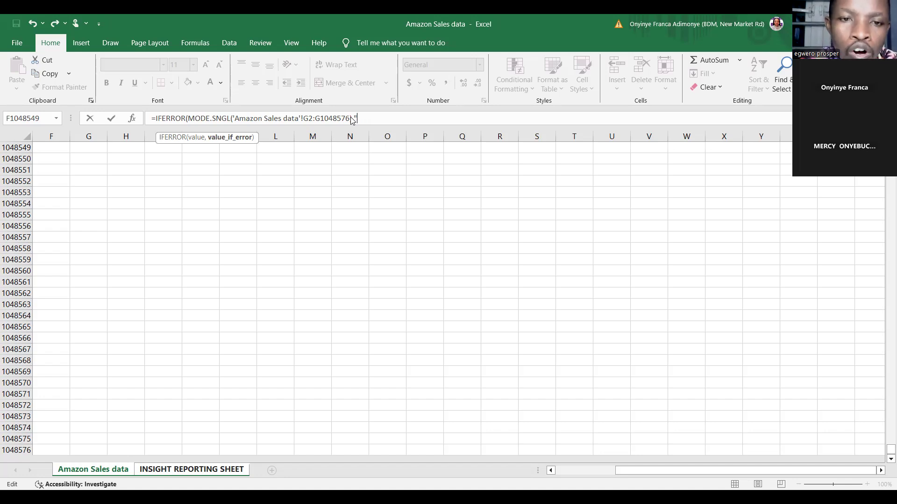
text(No)
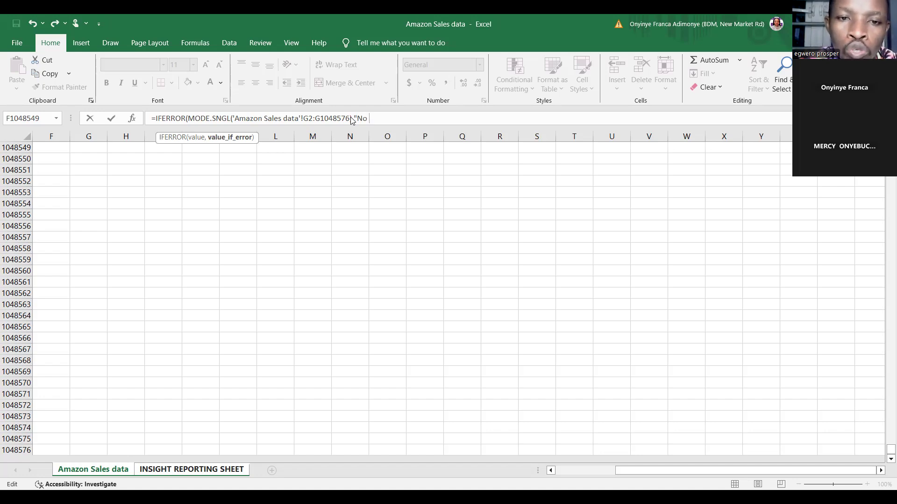
text( Mo)
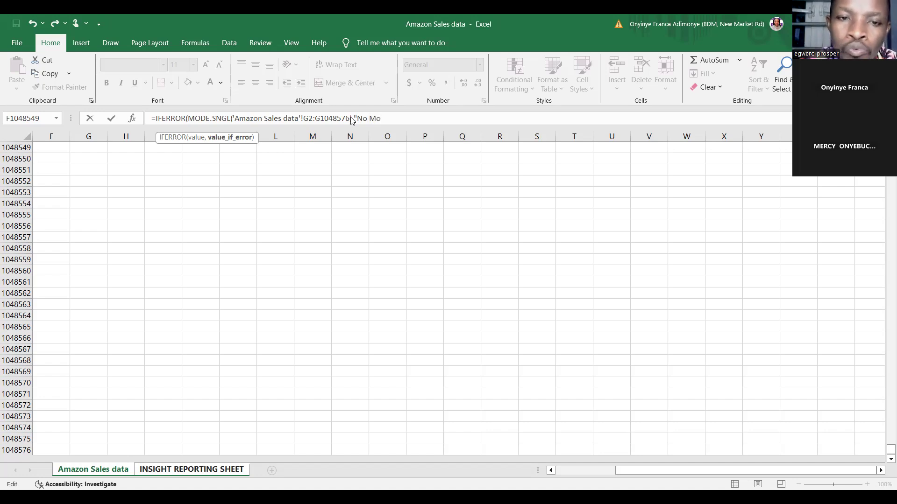
text(d)
key(BackSpace)
key(BackSpace)
key(BackSpace)
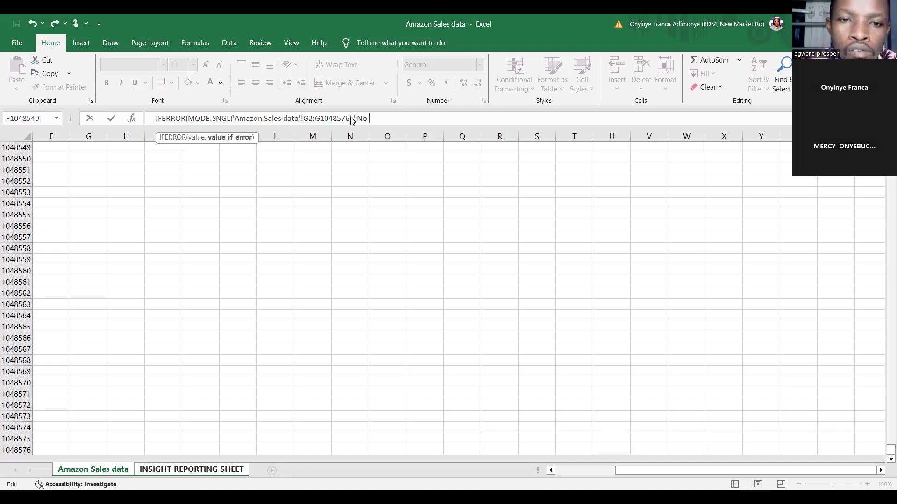
text(Rep)
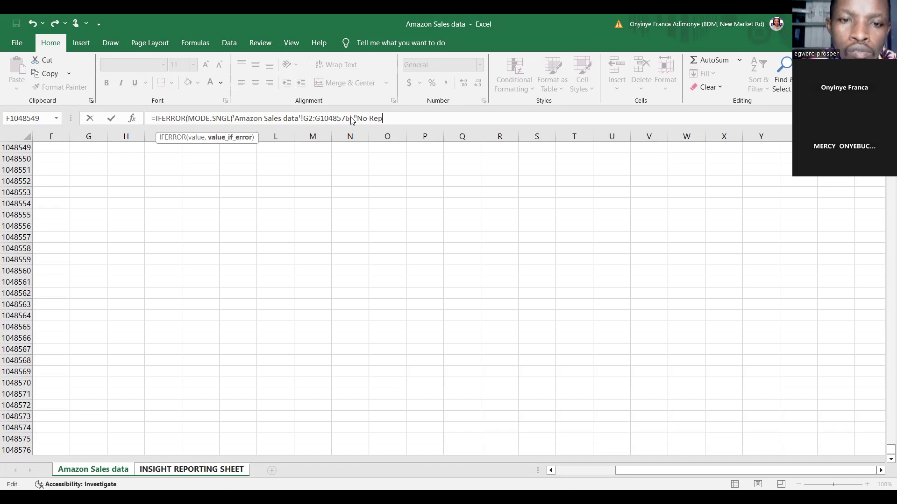
text(etit)
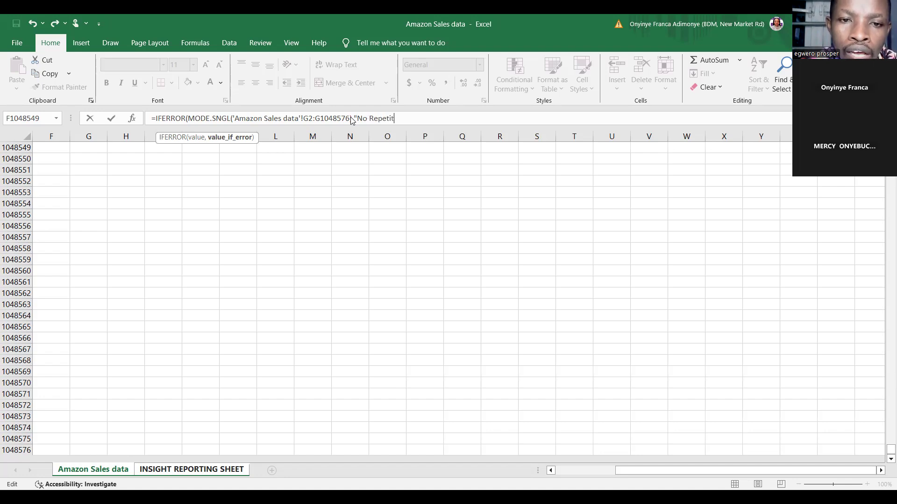
text(ion)
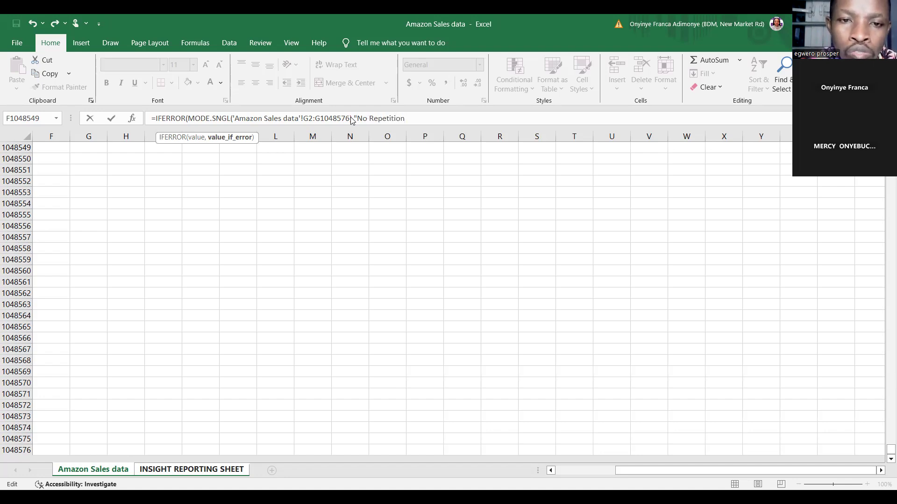
text())
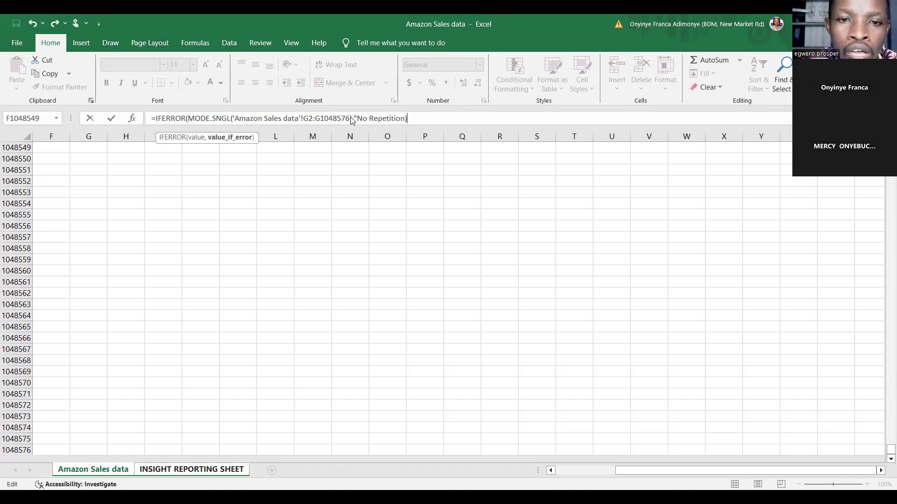
key(BackSpace)
text(")
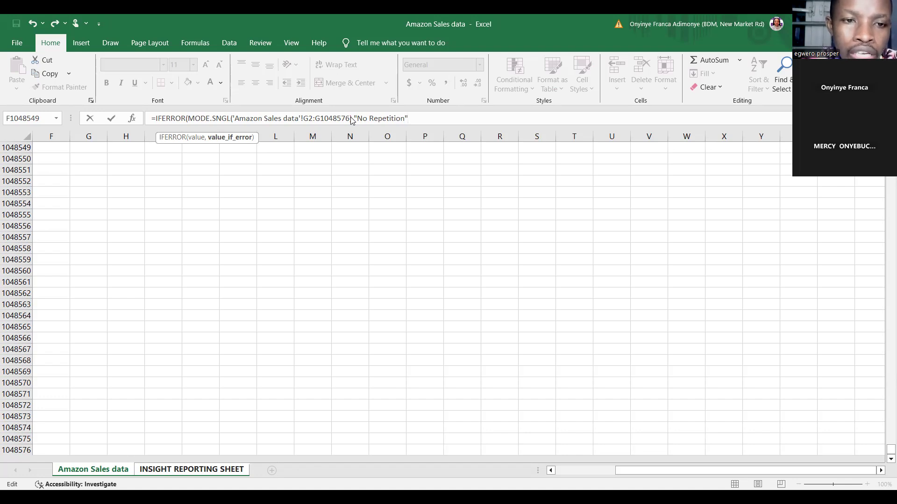
text())
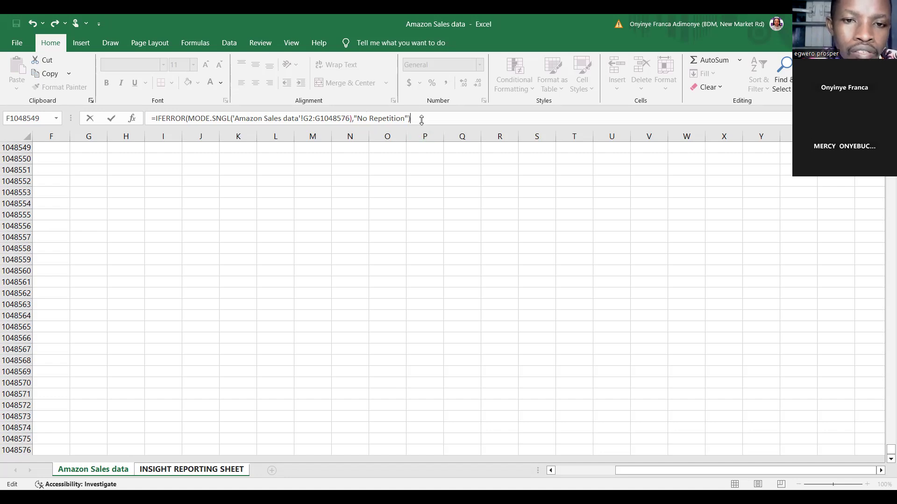
key(Return)
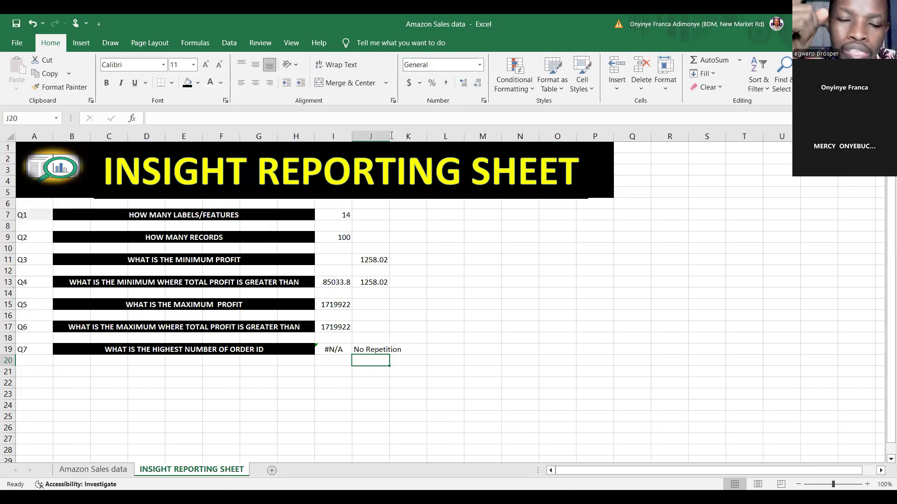
Widen column J of the INSIGHT REPORTING SHEET to fit the full text in J19, and select I19
drag(390, 135, 430, 132)
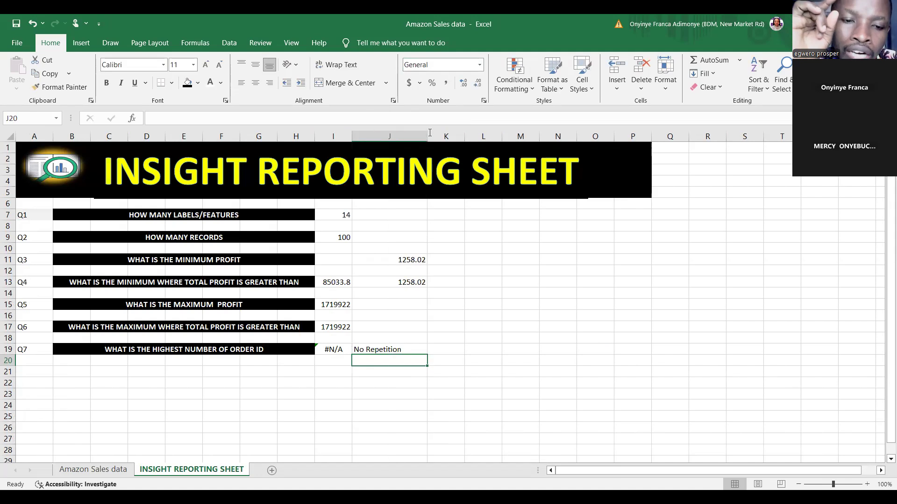
click(342, 349)
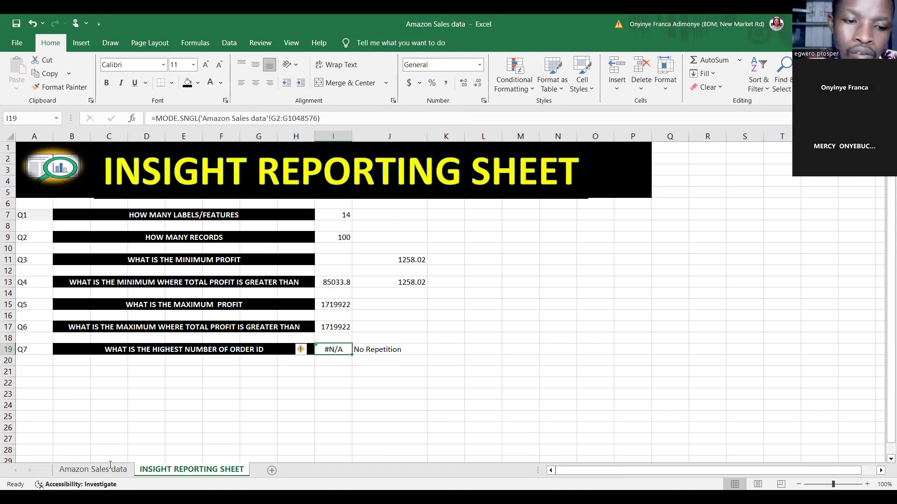
Copy the first Order ID, in cell G2 of the Amazon Sales data sheet
click(110, 468)
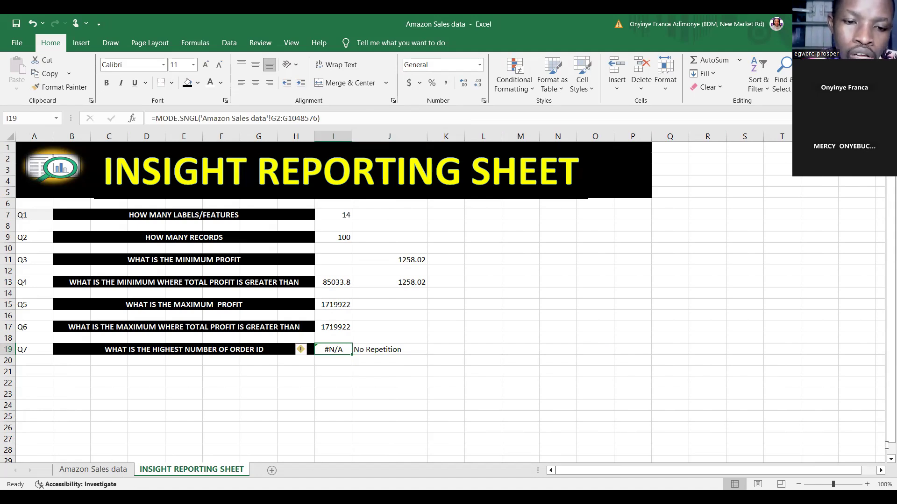
drag(887, 449, 891, 150)
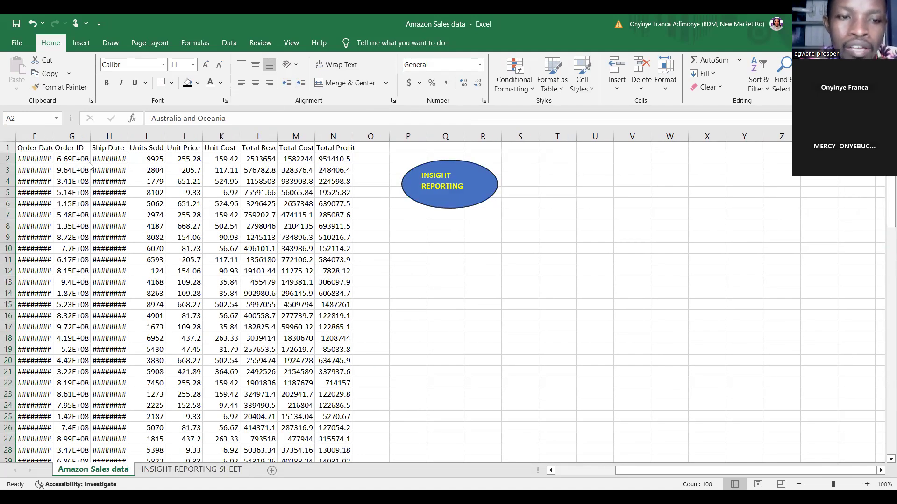
click(73, 162)
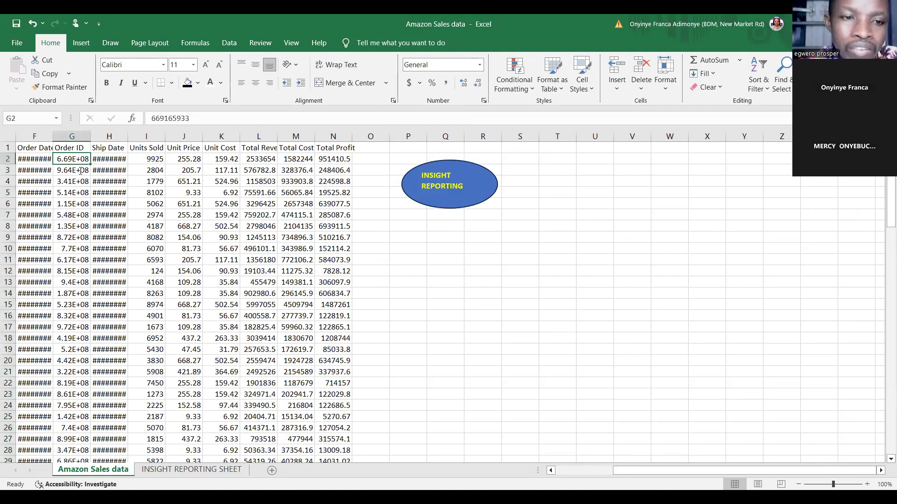
right_click(78, 164)
click(98, 199)
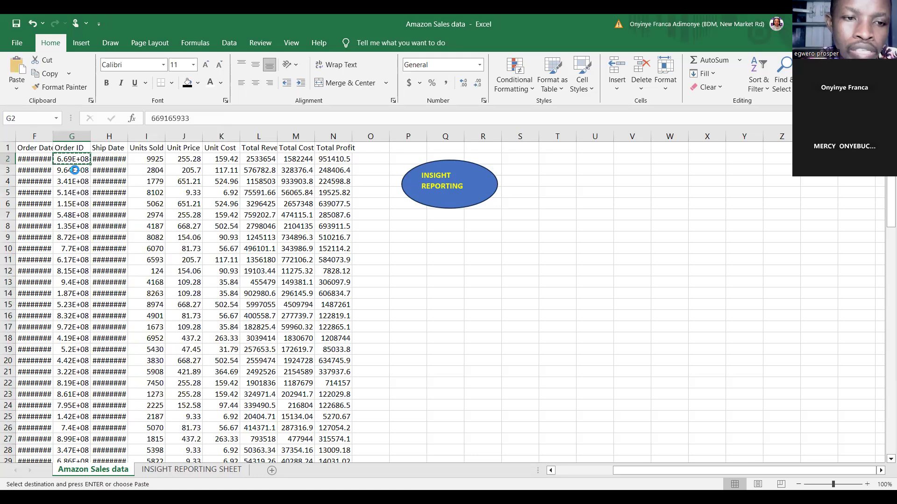
Paste the copied Order ID over G3:G8 to create repeated values, and return to the INSIGHT REPORTING SHEET
click(75, 170)
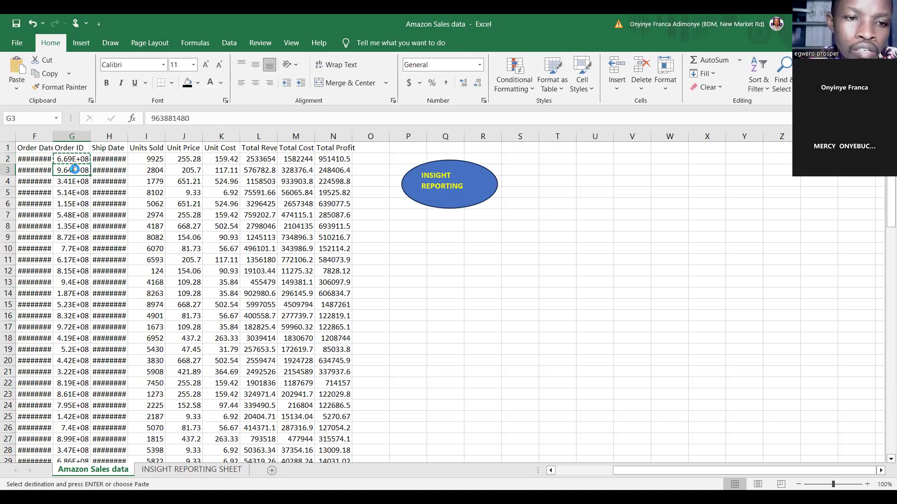
key(shift+Down)
key(shift+Down)
key(shift+Down)
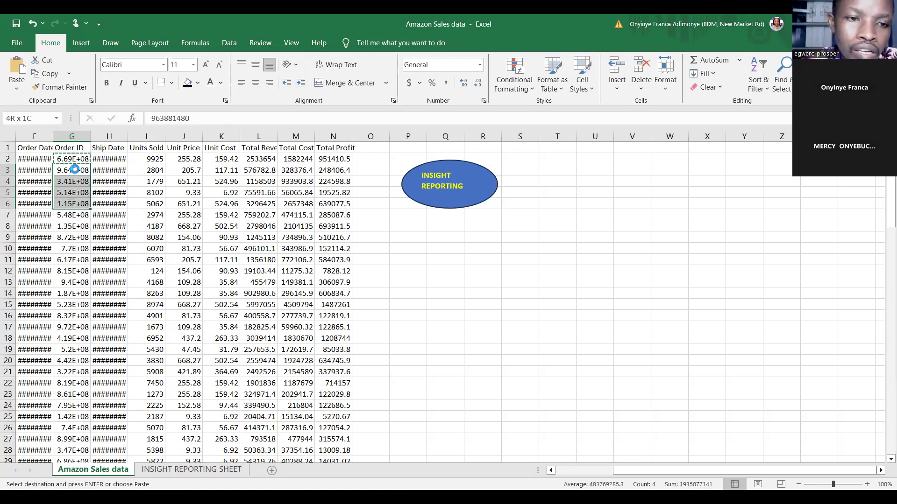
key(shift+Down)
key(shift+Down)
key(ctrl+v)
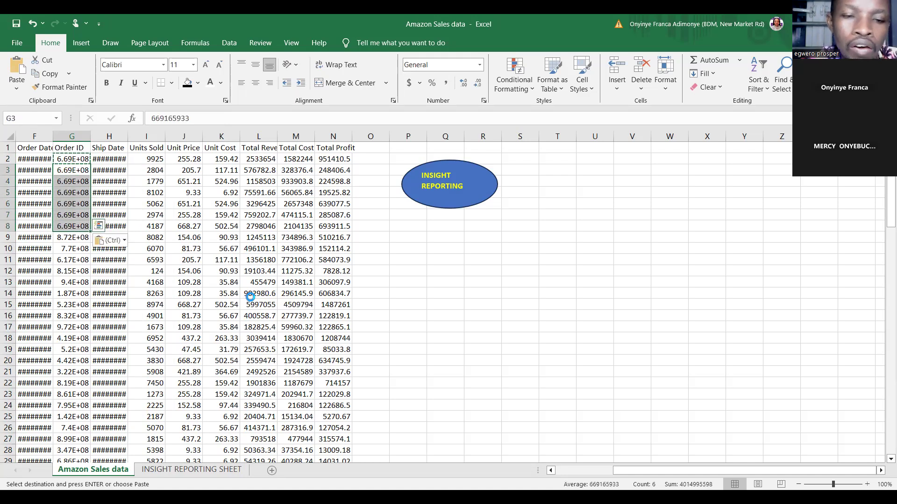
click(172, 472)
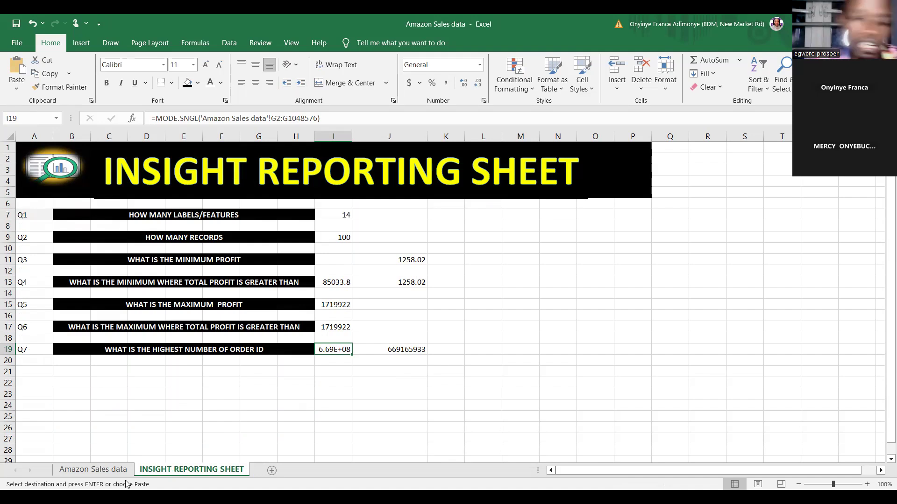
click(98, 440)
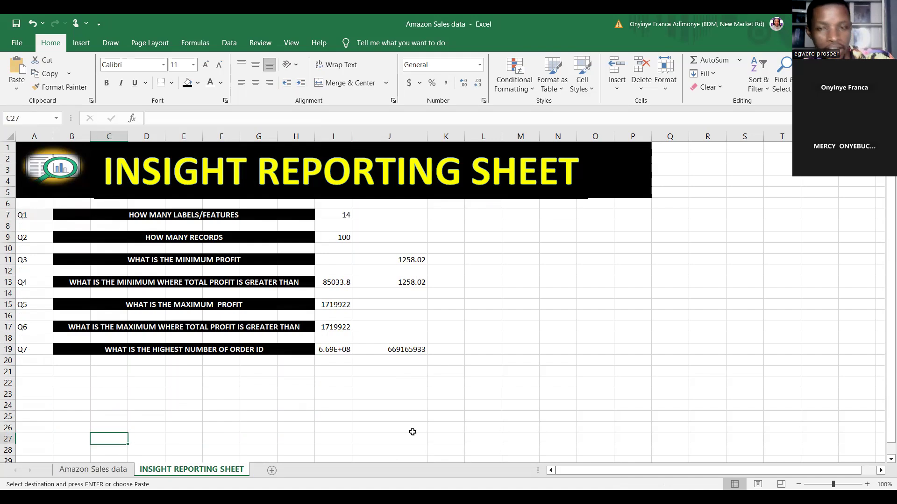
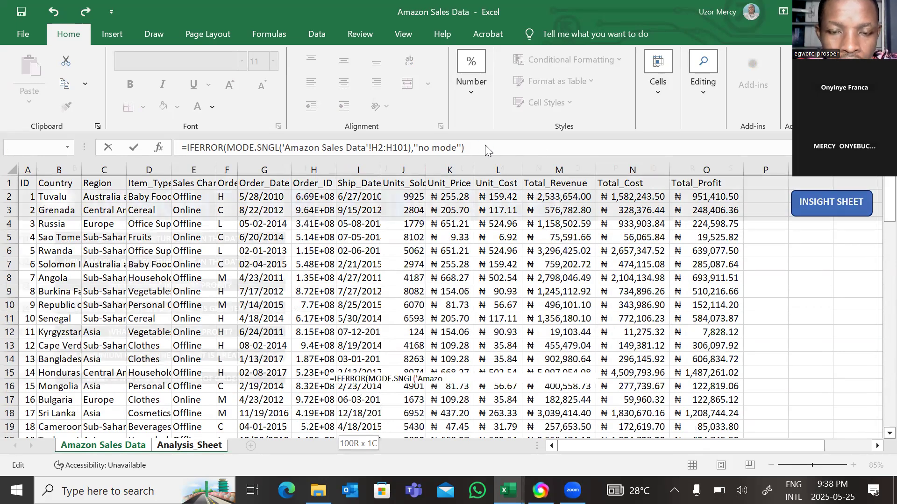
Try to enter the IFERROR mode formula with "no mode" in I18 of Analysis_Sheet
key(Return)
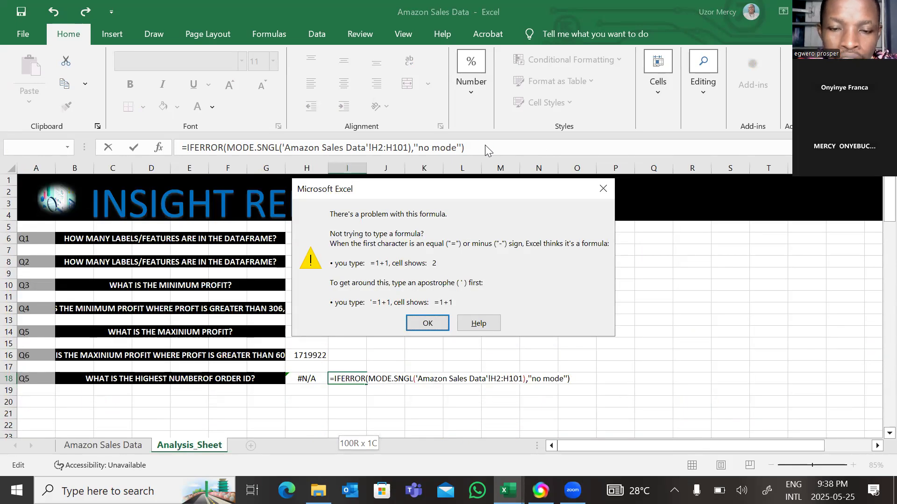
click(426, 322)
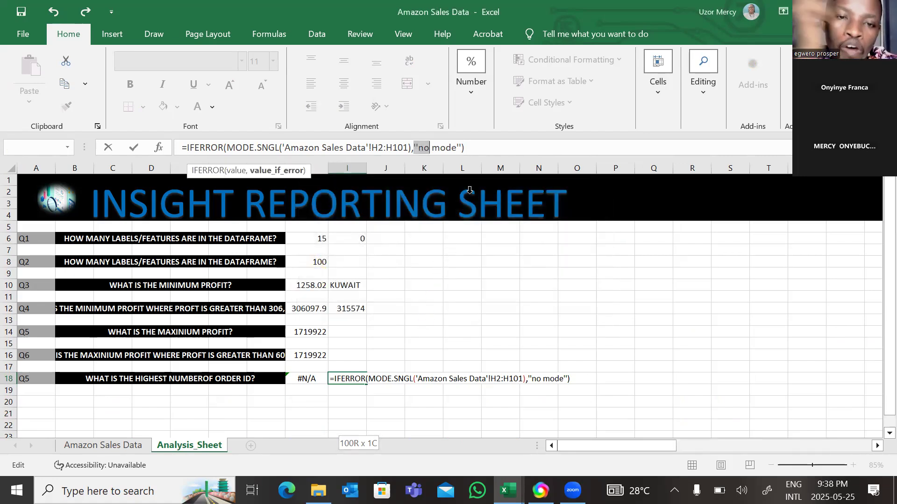
click(488, 142)
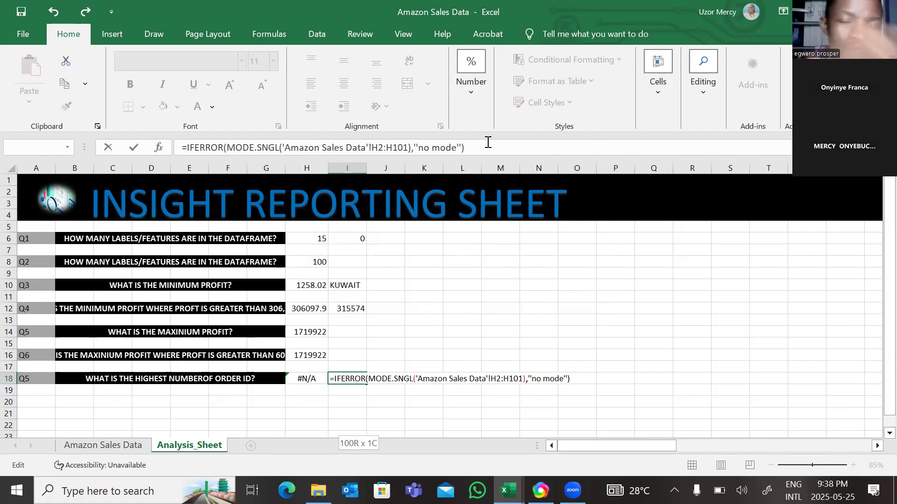
click(76, 448)
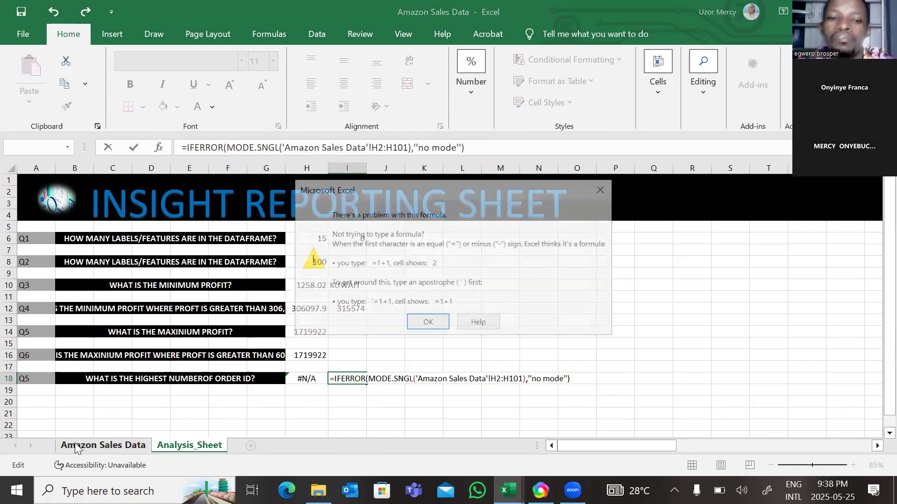
click(603, 188)
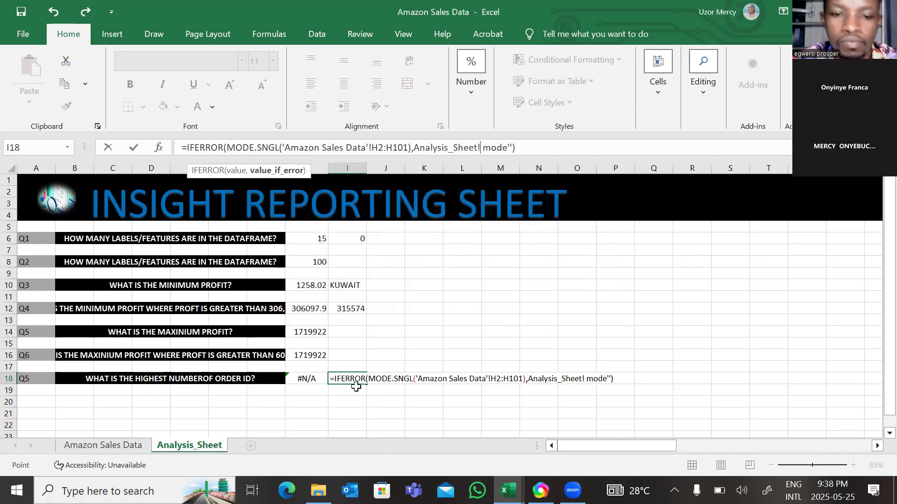
Delete the whole IFERROR formula from cell I18 of Analysis_Sheet
click(351, 382)
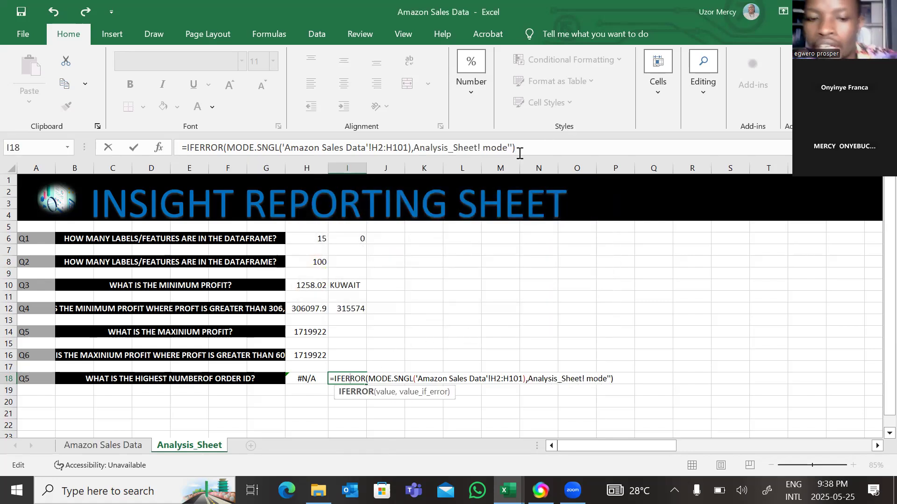
drag(519, 153, 176, 166)
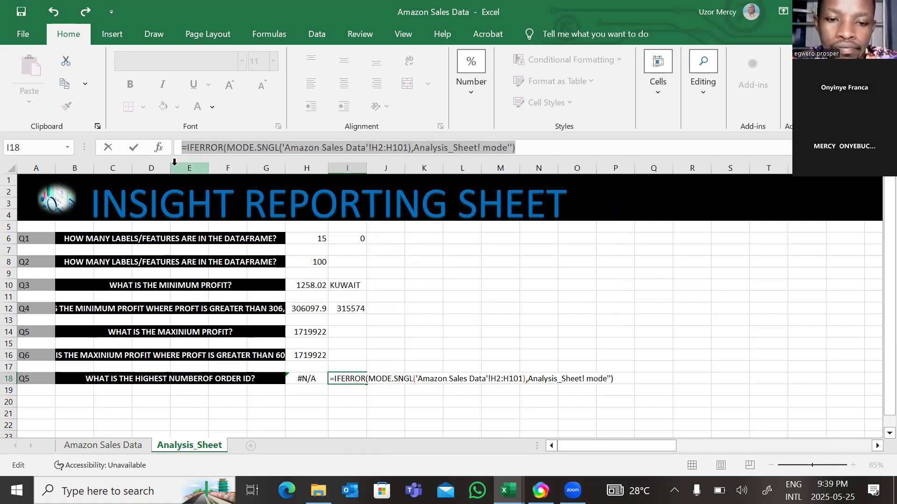
key(BackSpace)
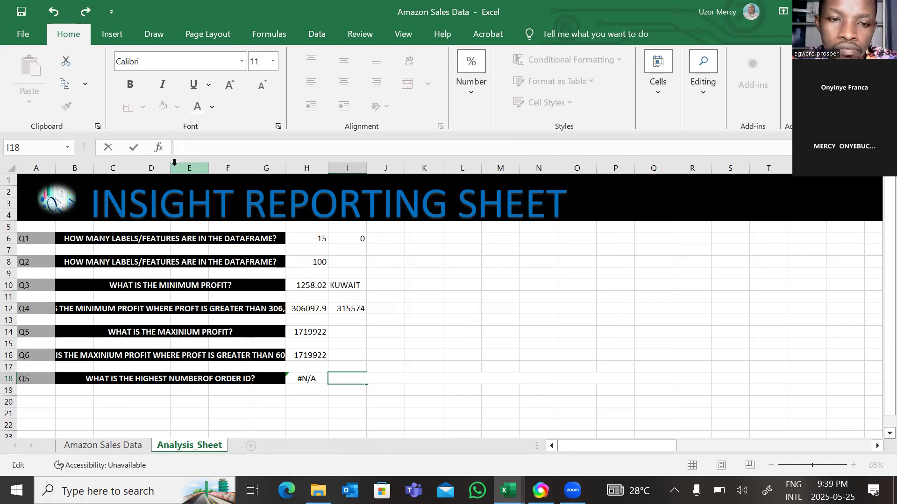
Start an IFERROR formula in I18 with MODE.SNGL nested as its value argument
text(=i)
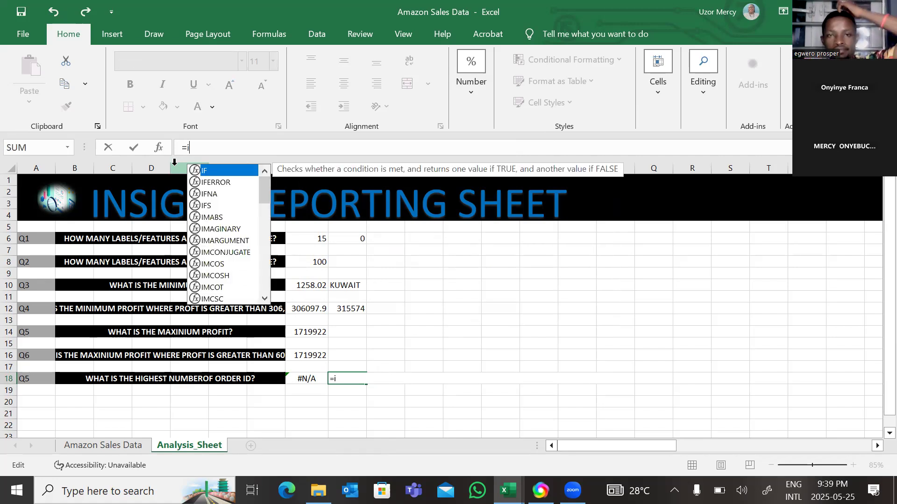
text(f)
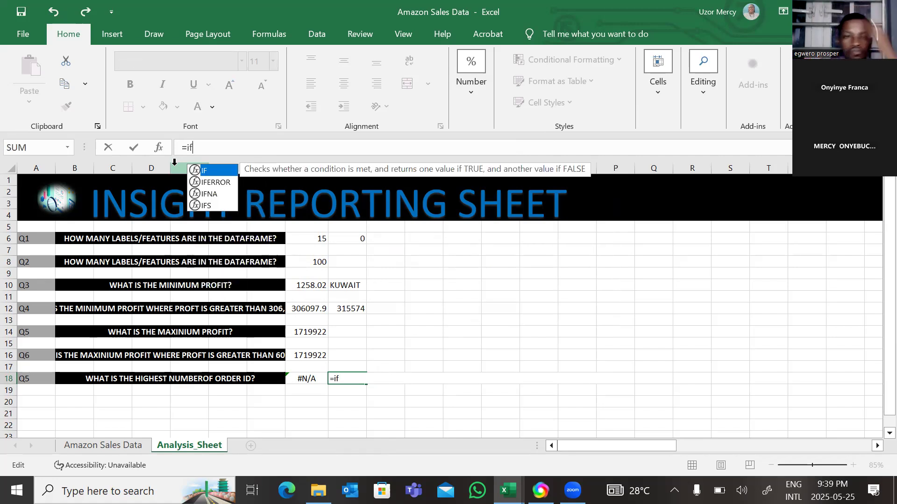
double_click(218, 182)
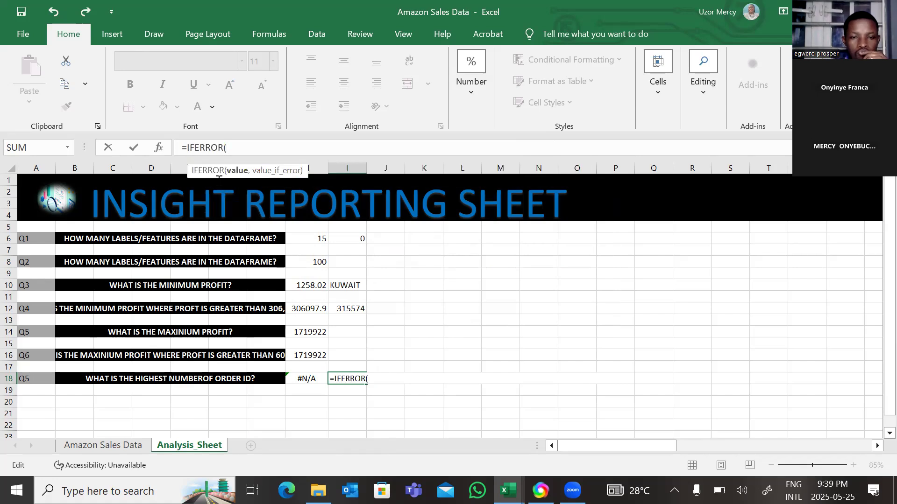
text(mo)
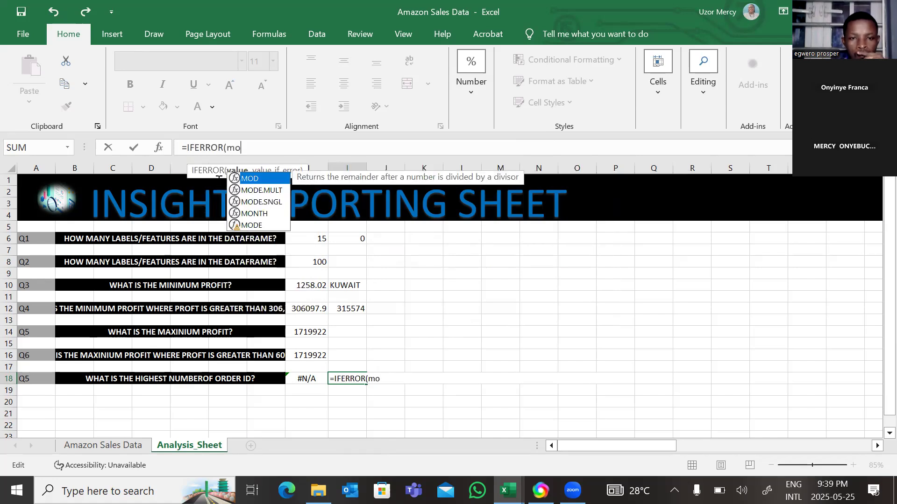
double_click(259, 203)
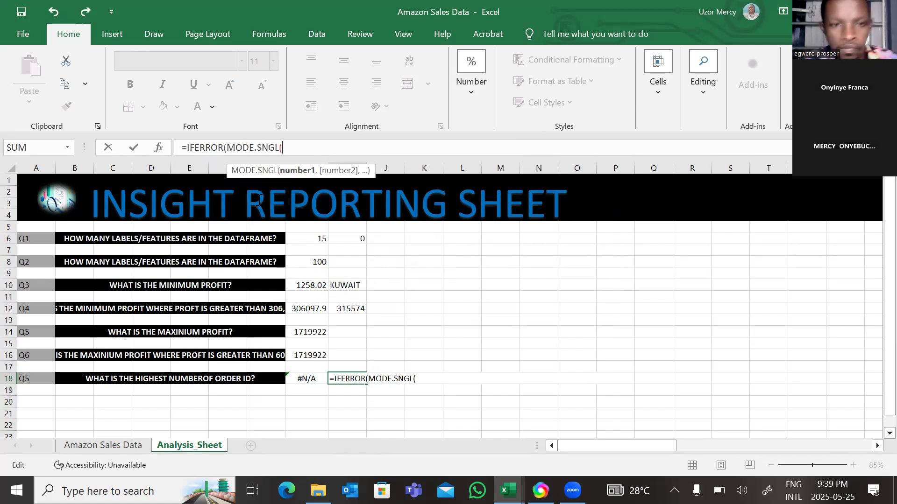
Set the MODE.SNGL range to the Order_ID values H2:H101 on the Amazon Sales Data sheet and close the function
click(115, 445)
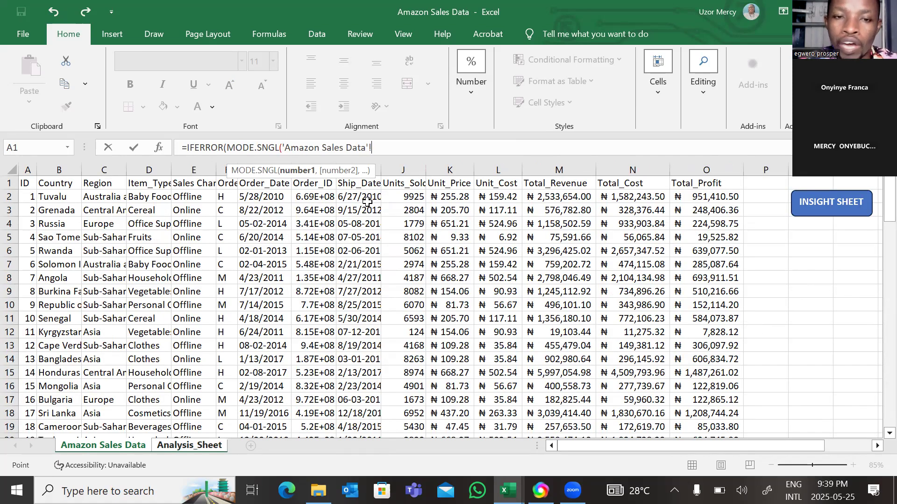
click(316, 200)
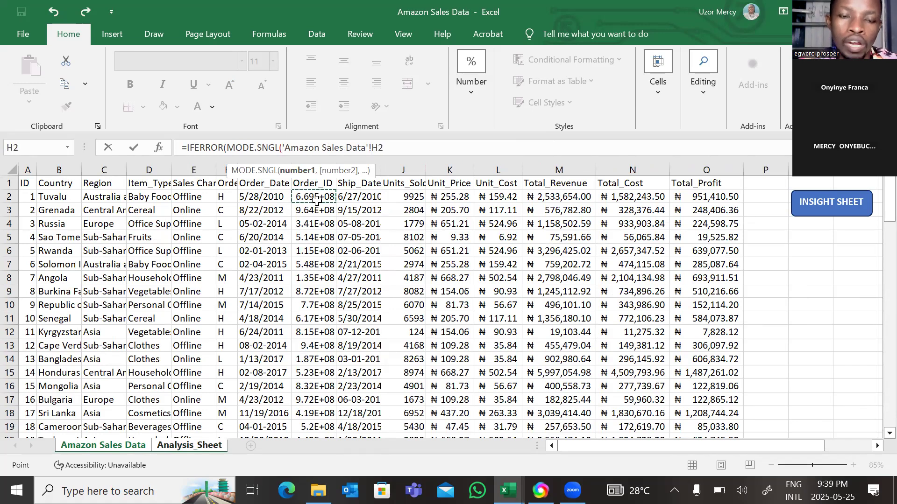
key(ctrl+shift+Down)
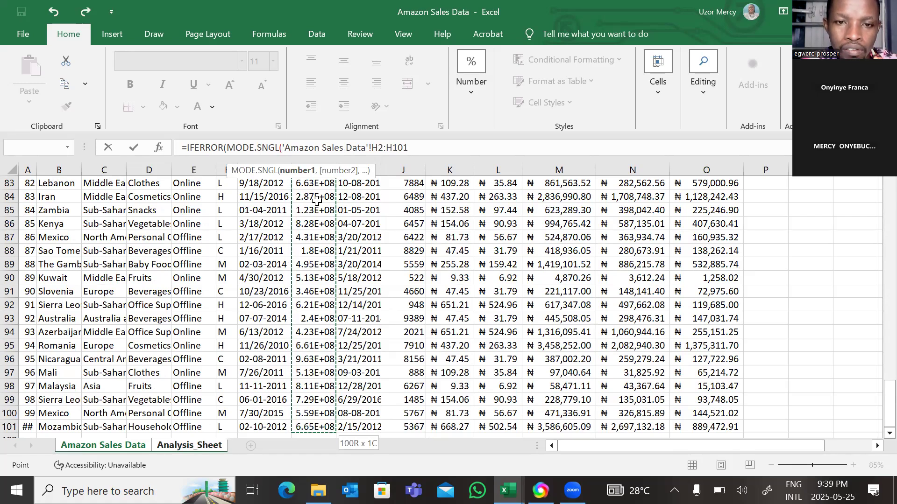
text())
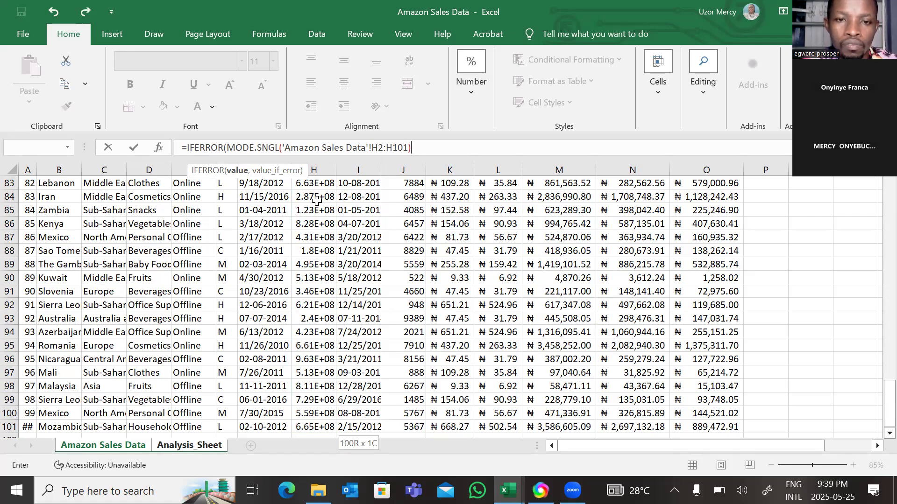
text(,)
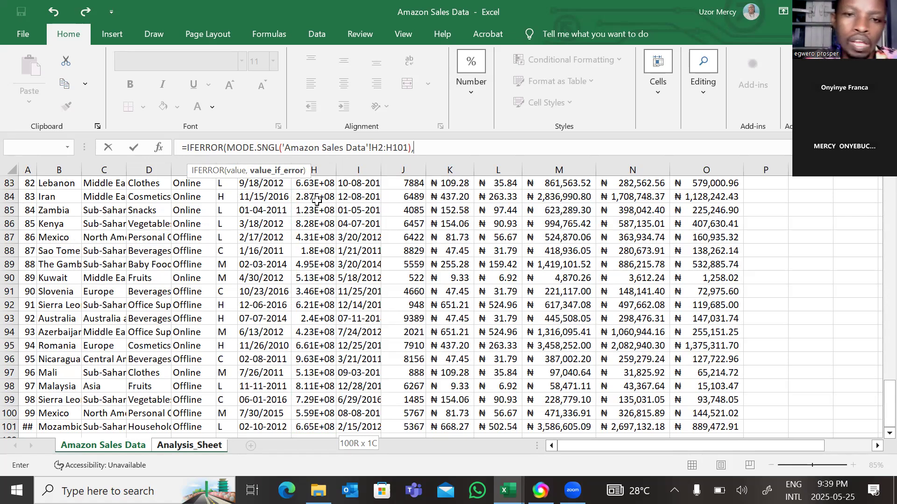
Set the IFERROR value-if-error argument to "no mode", close the function, and try to enter the I18 formula
text(")
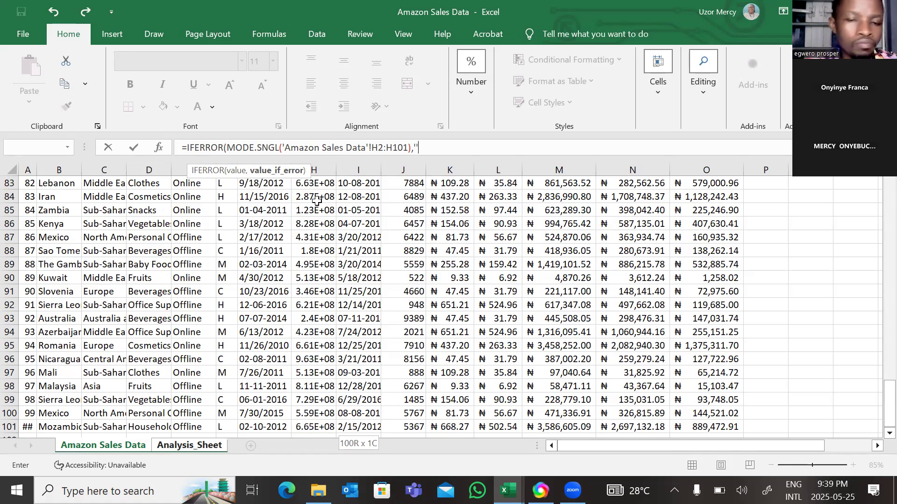
text(n)
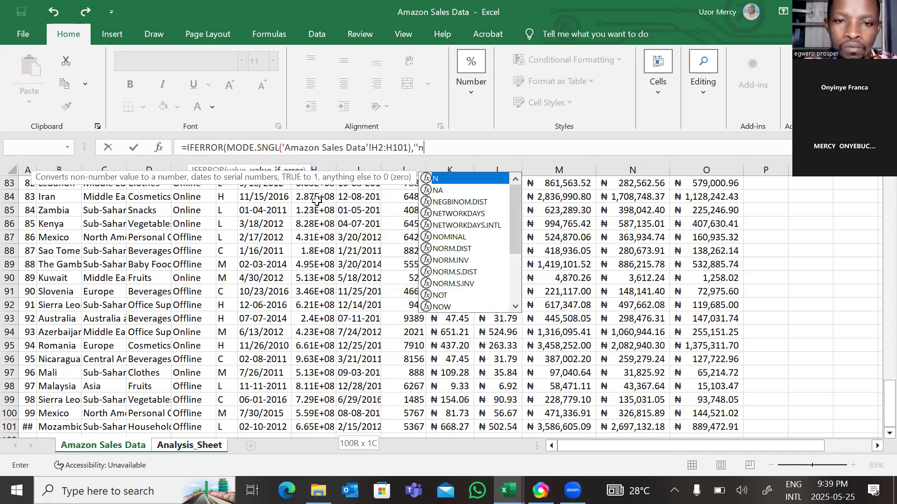
text(o mode)
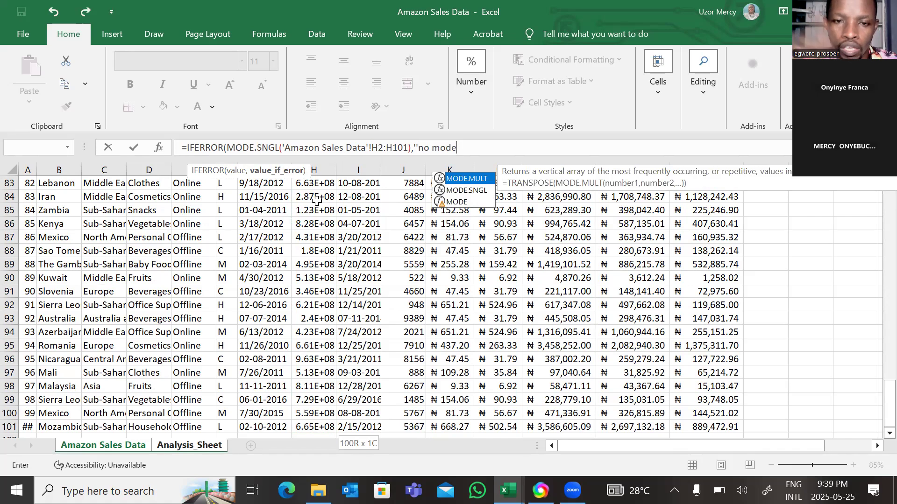
key(Escape)
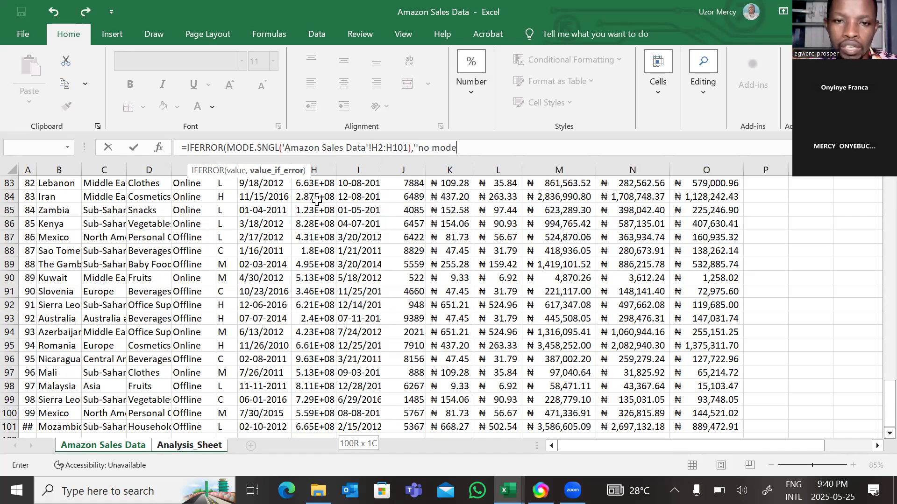
text(")
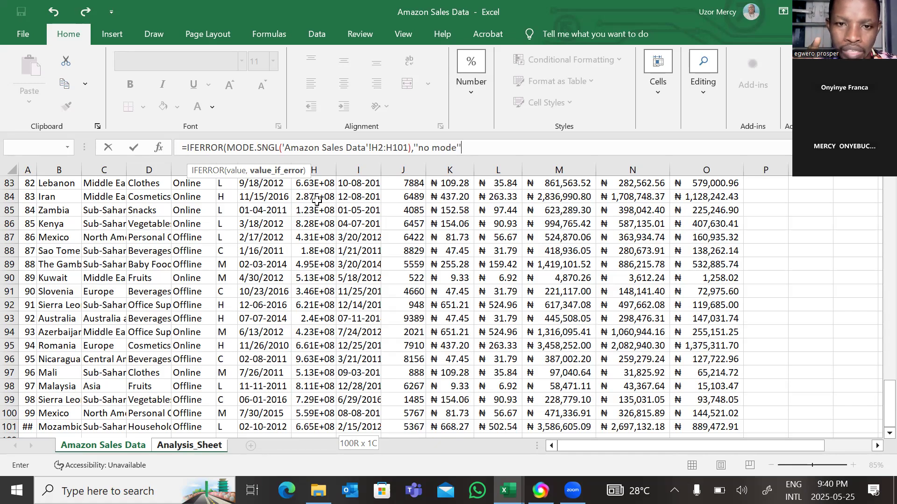
text())
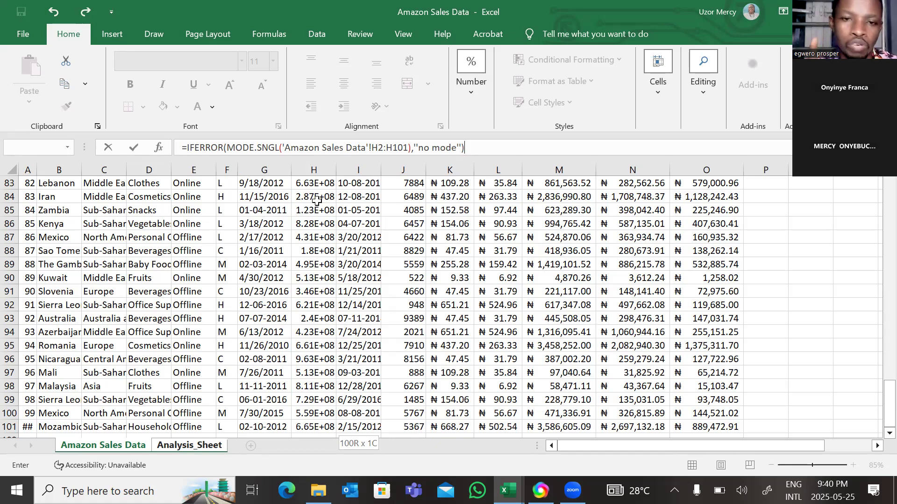
key(Return)
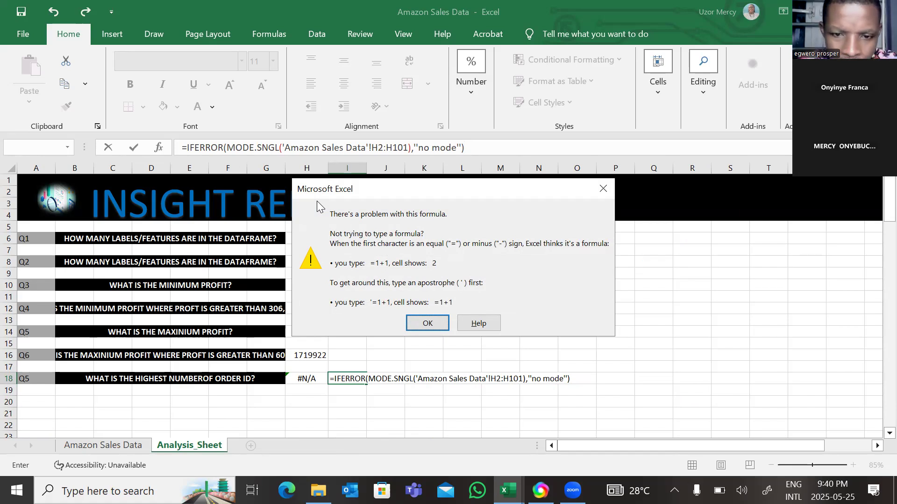
Dismiss the formula error and erase the complete IFERROR formula from I18 again
click(601, 188)
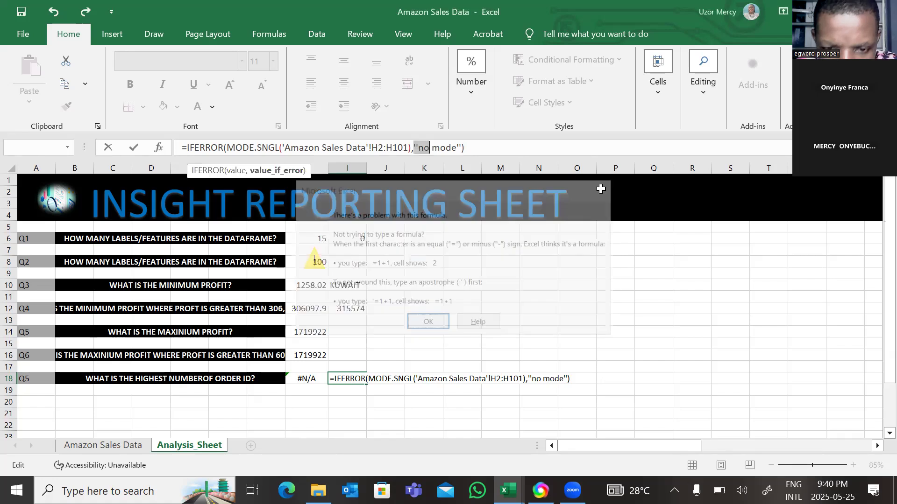
click(493, 150)
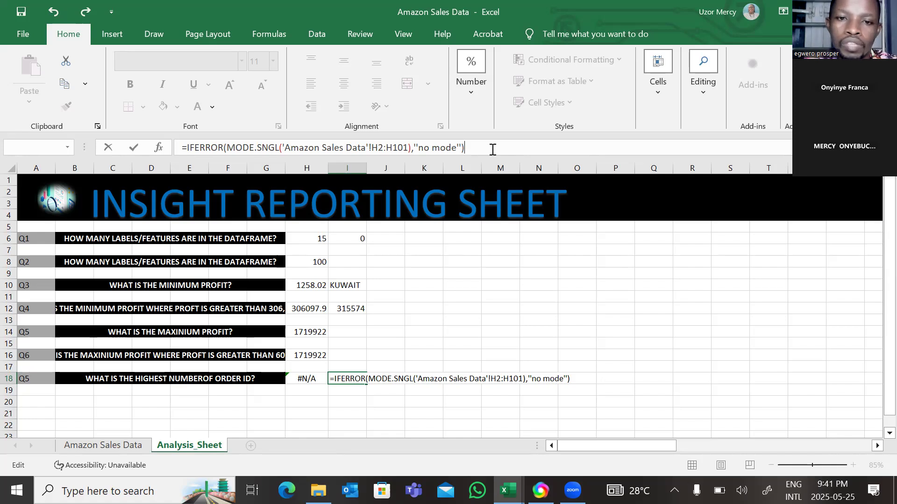
key(BackSpace)
key(BackSpace)
key(BackSpace)
key(BackSpace)
key(BackSpace)
key(BackSpace)
key(BackSpace)
key(BackSpace)
key(BackSpace)
key(BackSpace)
key(BackSpace)
key(BackSpace)
key(BackSpace)
key(BackSpace)
key(BackSpace)
key(BackSpace)
key(BackSpace)
key(BackSpace)
key(BackSpace)
key(BackSpace)
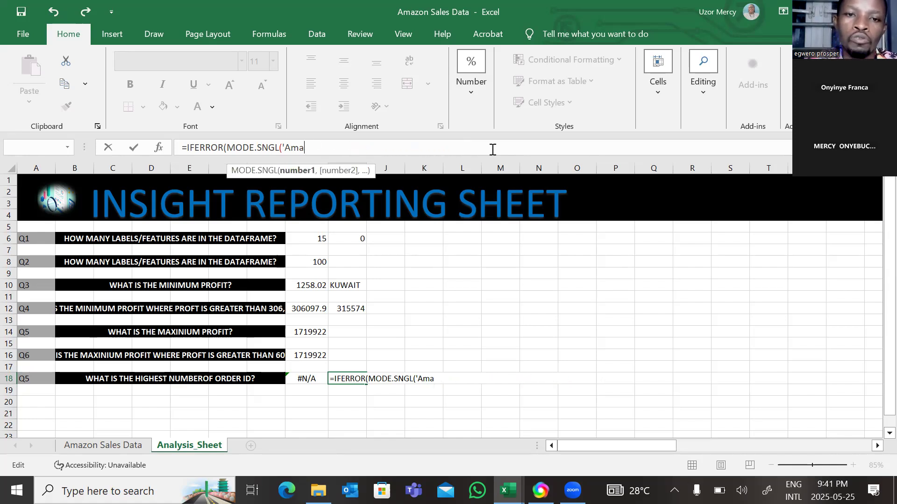
key(BackSpace)
key(BackSpace)
key(BackSpace)
key(BackSpace)
key(BackSpace)
key(BackSpace)
key(BackSpace)
key(BackSpace)
key(BackSpace)
key(BackSpace)
key(BackSpace)
key(BackSpace)
key(BackSpace)
key(BackSpace)
key(BackSpace)
key(BackSpace)
key(BackSpace)
key(BackSpace)
key(BackSpace)
key(BackSpace)
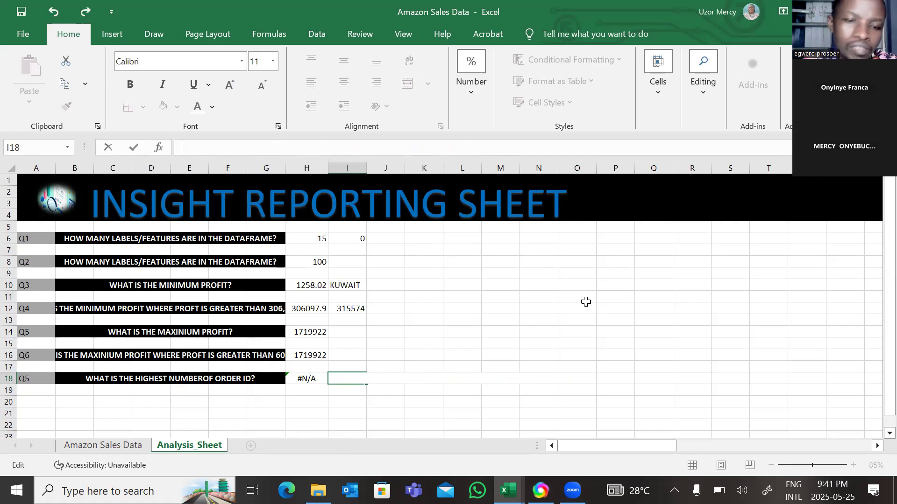
right_click(641, 353)
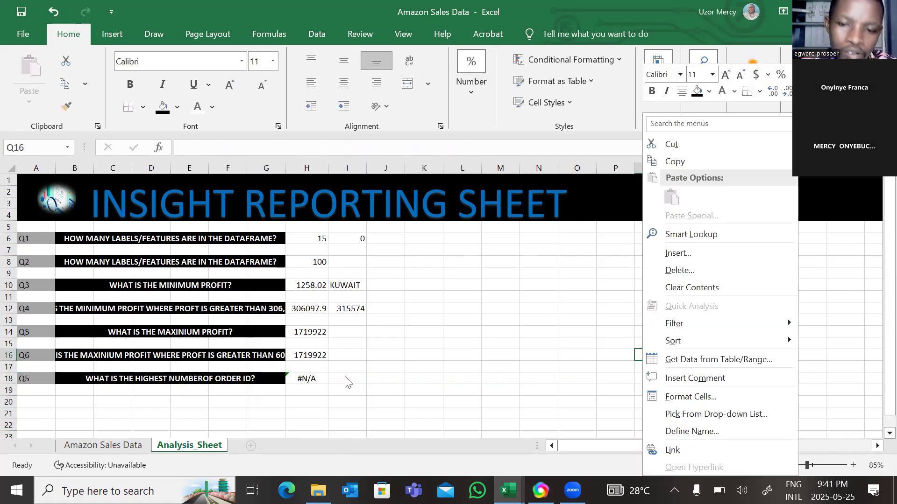
Begin a new formula in I18 of Analysis_Sheet with IFERROR wrapping the MODE.SNGL function
click(344, 376)
click(345, 376)
text(=if)
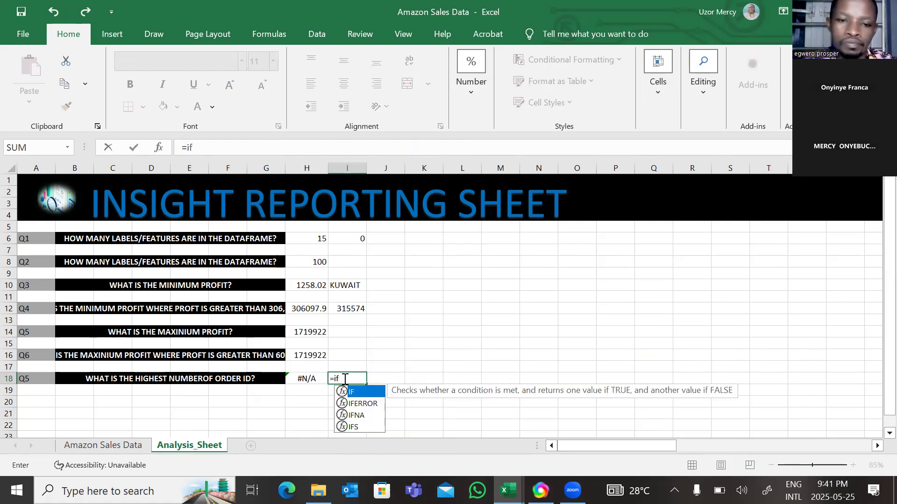
double_click(363, 404)
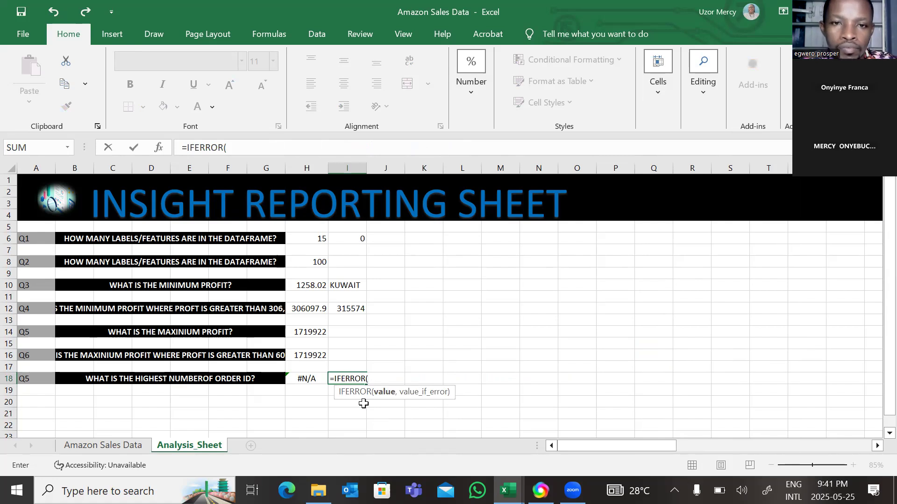
text(mo)
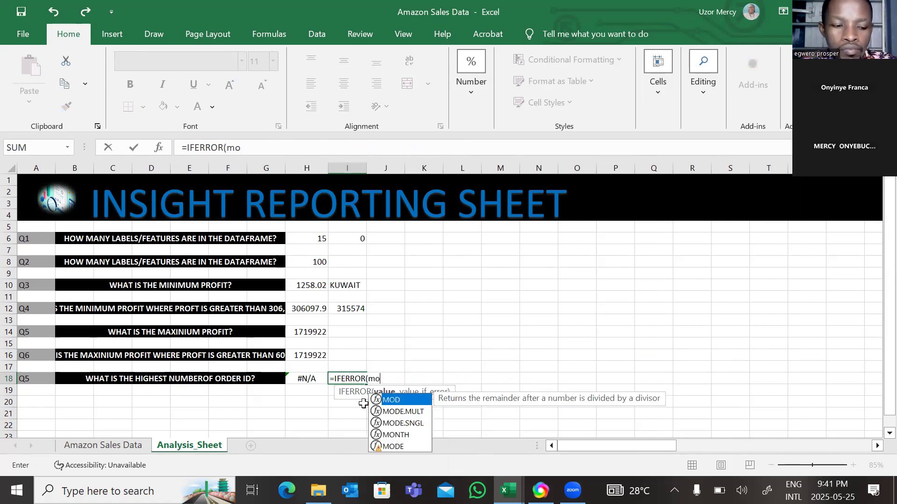
double_click(402, 423)
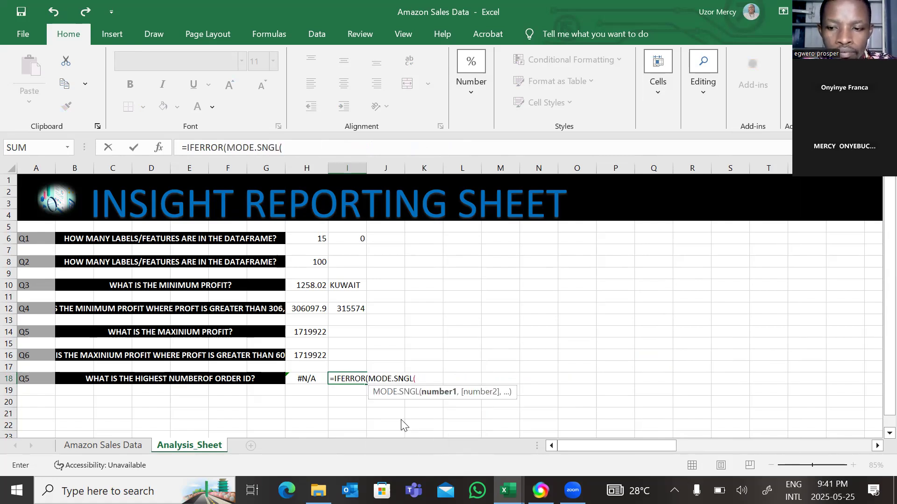
Give MODE.SNGL the Order_ID range H2:H101 from the Amazon Sales Data sheet and close its parenthesis
click(80, 445)
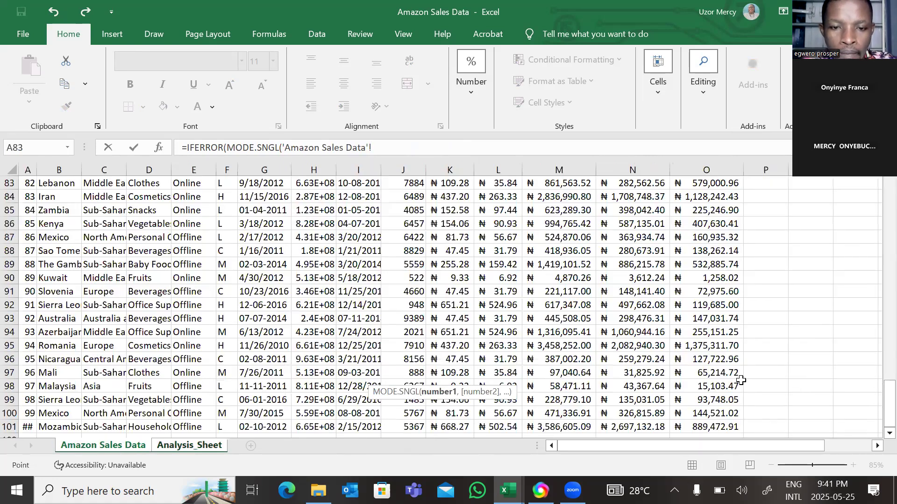
drag(879, 411, 889, 201)
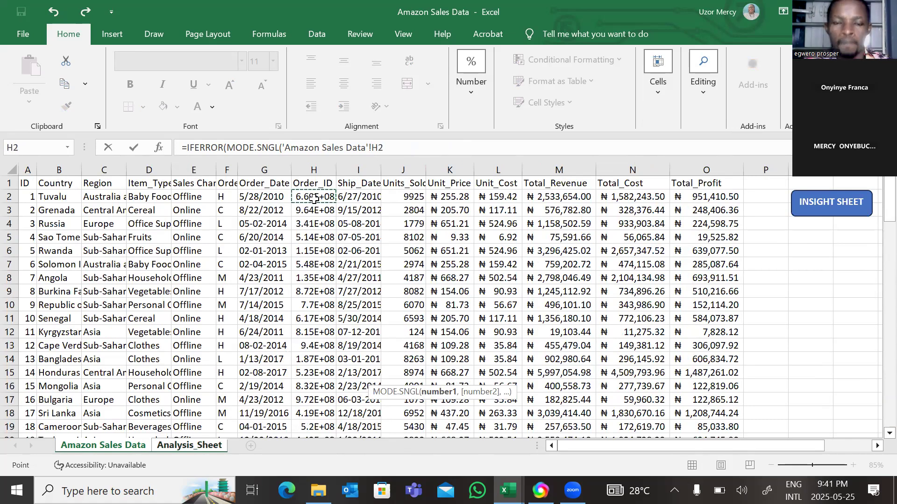
key(ctrl+shift+Down)
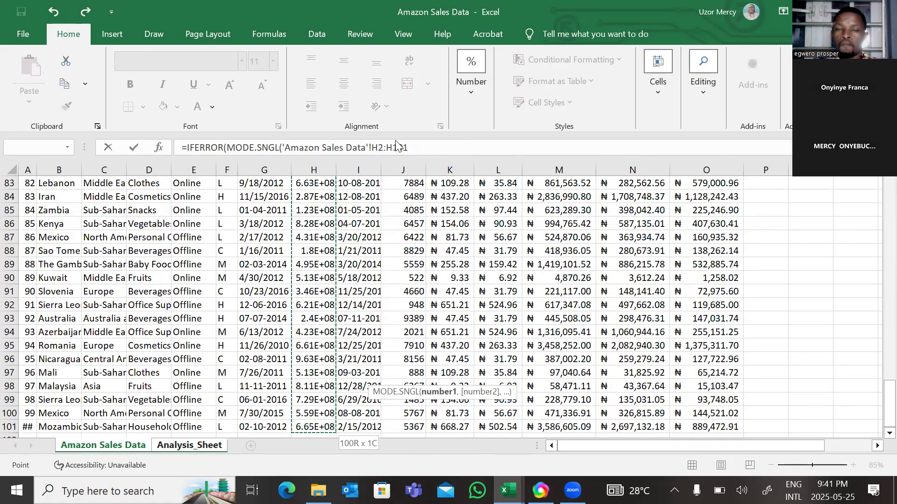
click(410, 146)
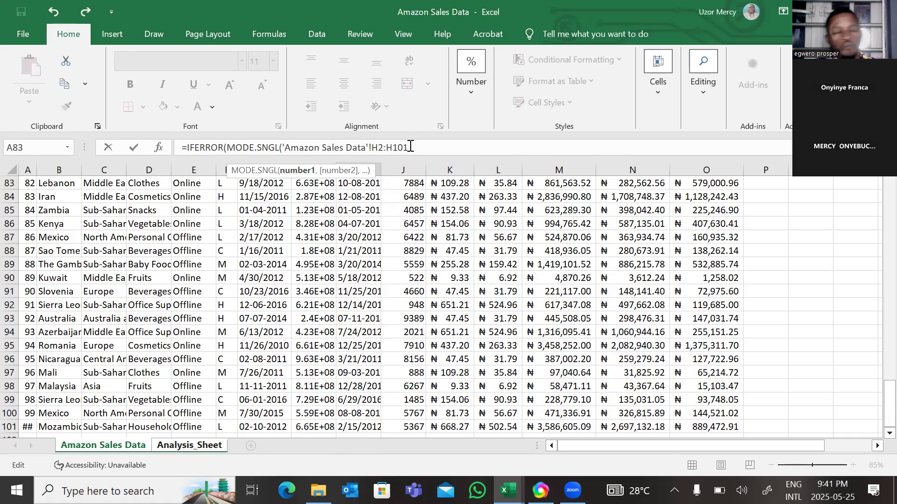
text(),)
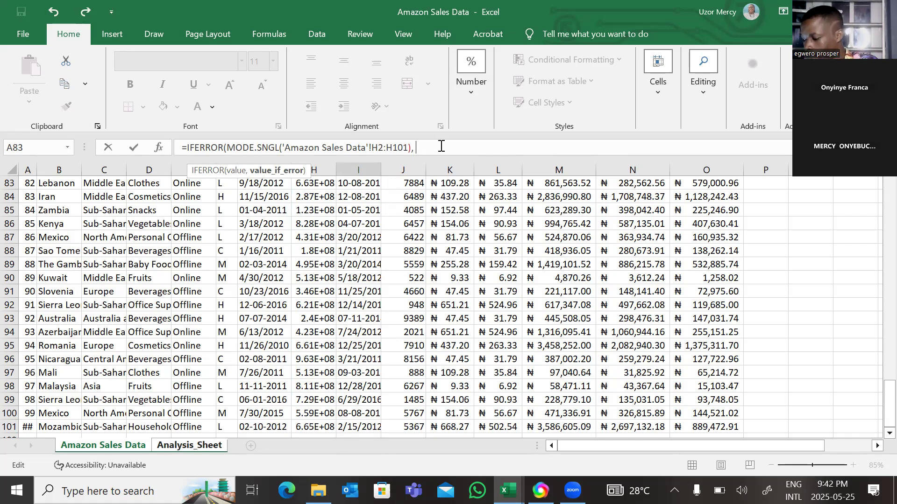
text( "")
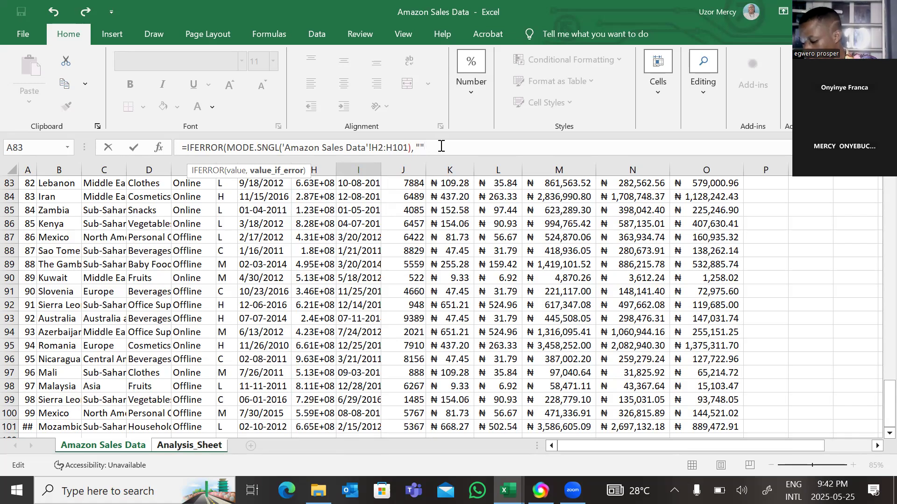
text(no mode)
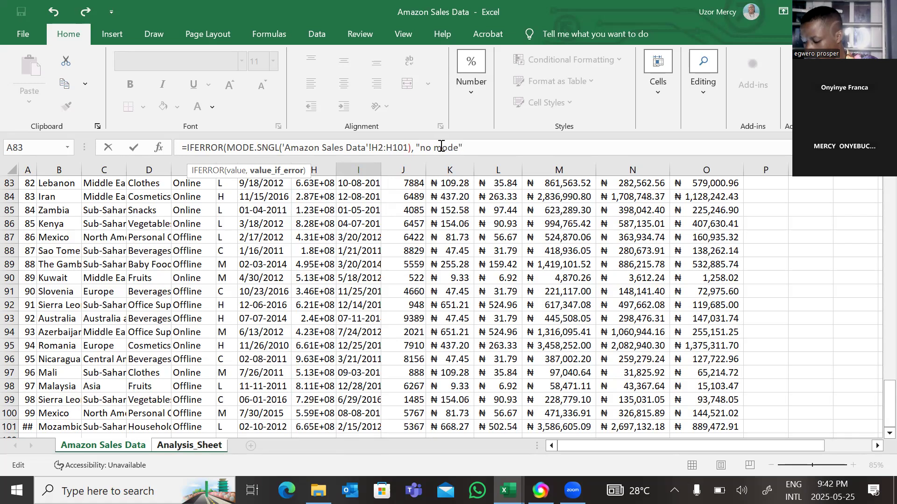
text())
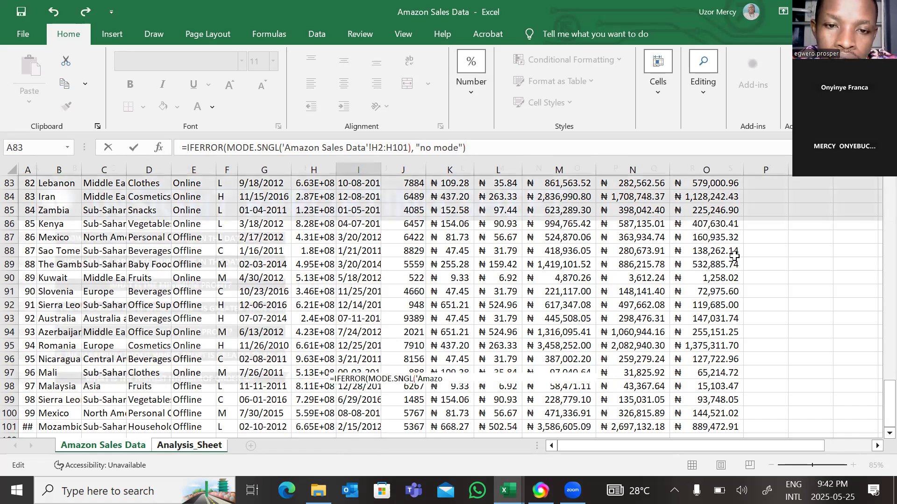
Add "no mode" as the IFERROR value-if-error argument, close the function, and enter the I18 formula
key(Return)
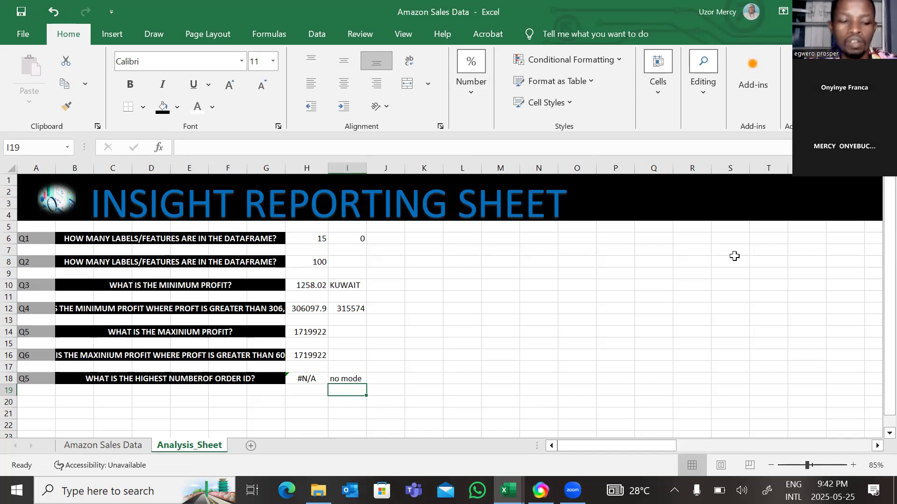
click(674, 333)
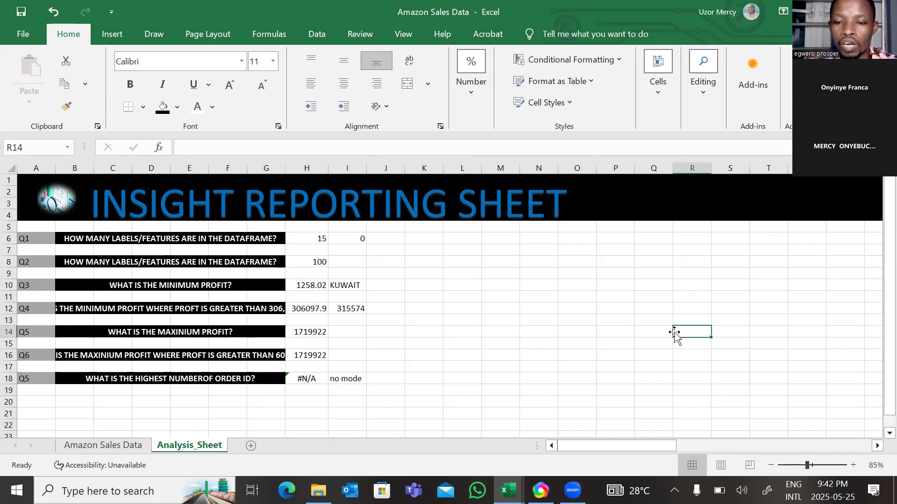
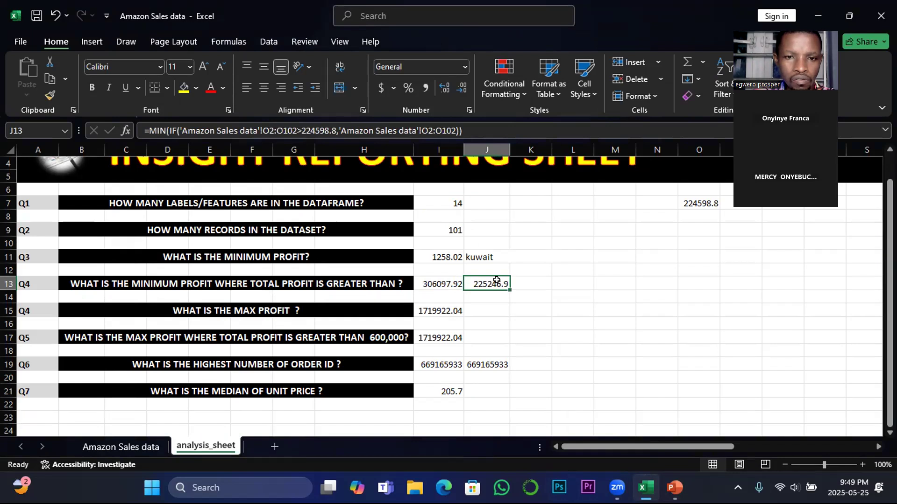
Enter the formula =I17-I11 in cell I23 to subtract the minimum profit from the maximum profit
click(429, 258)
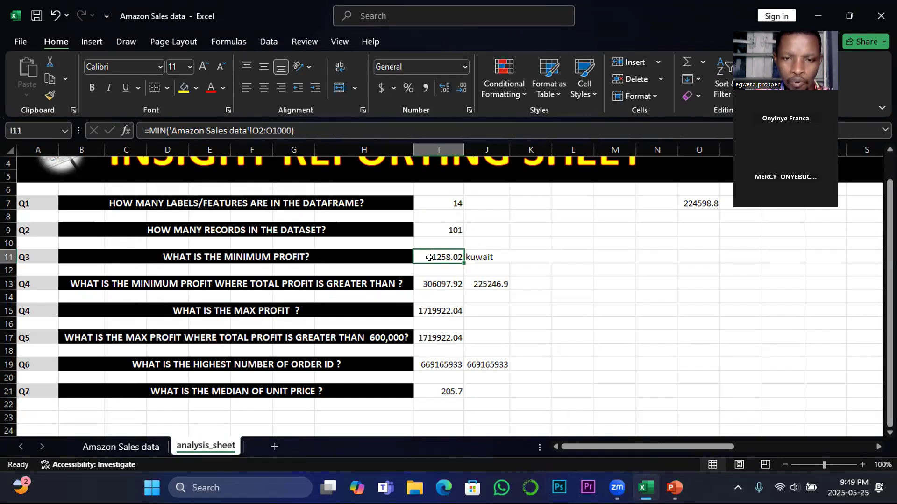
click(434, 312)
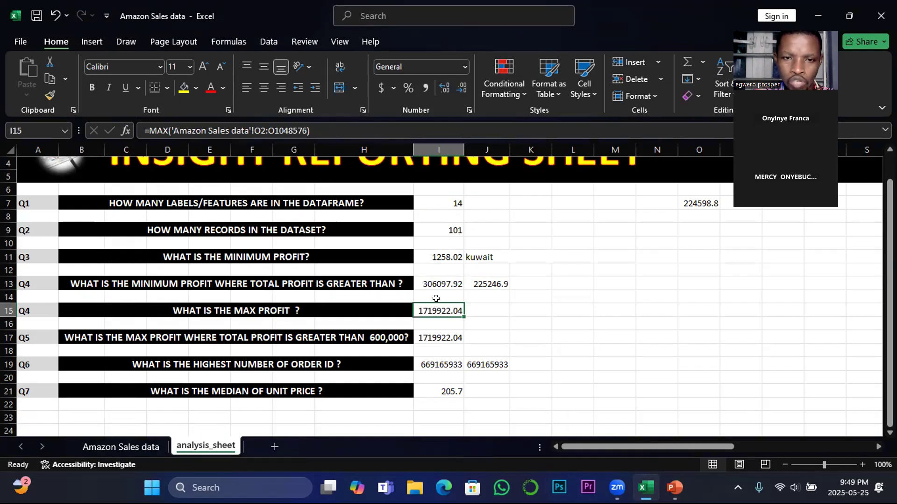
click(438, 417)
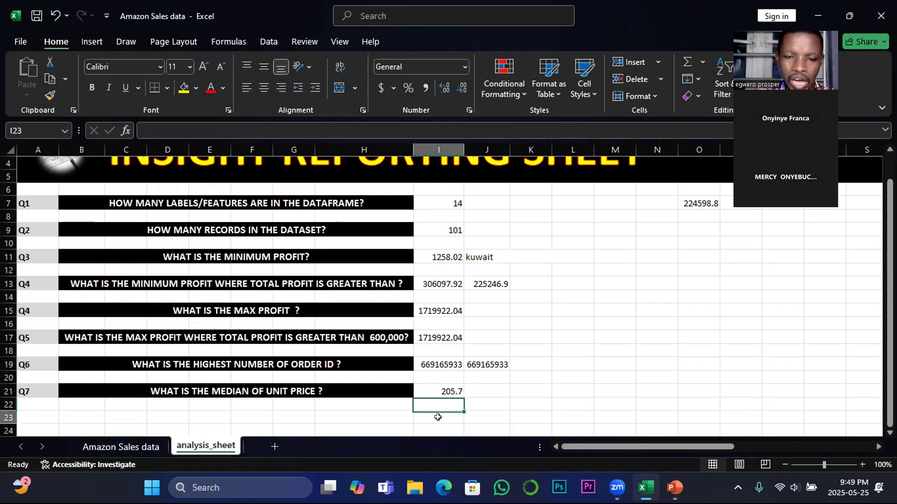
text(=)
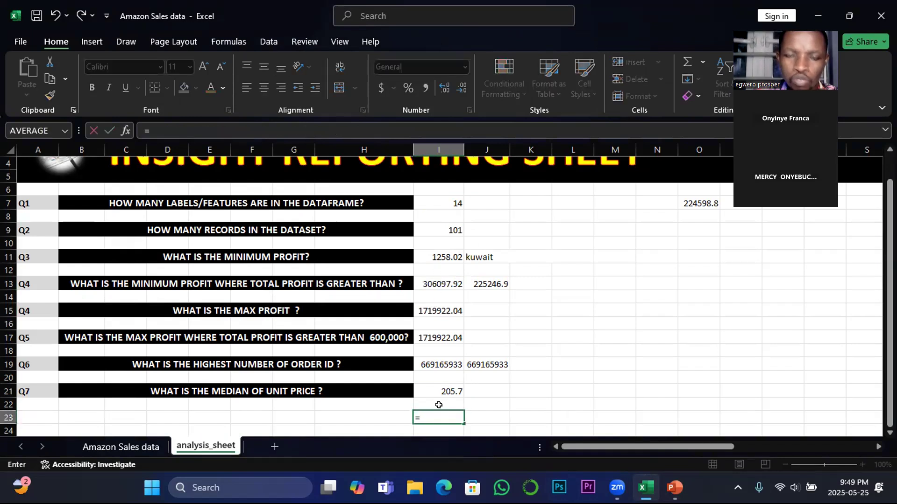
click(436, 334)
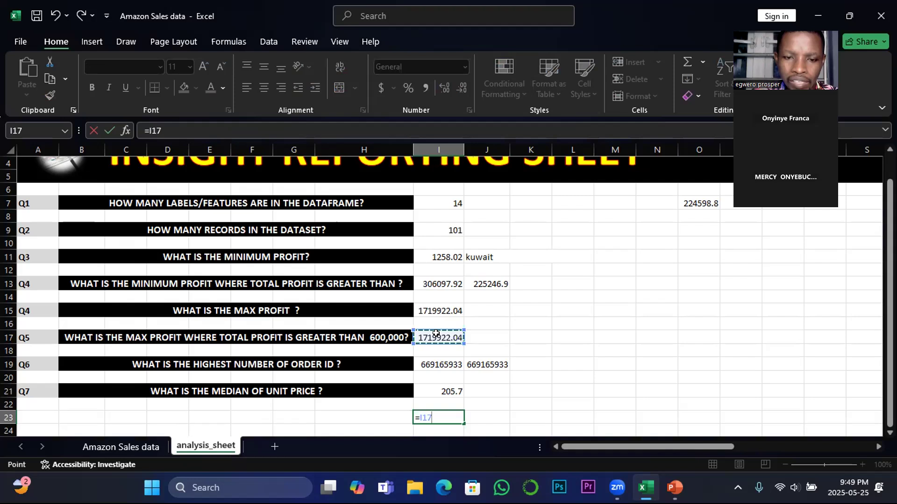
text(-)
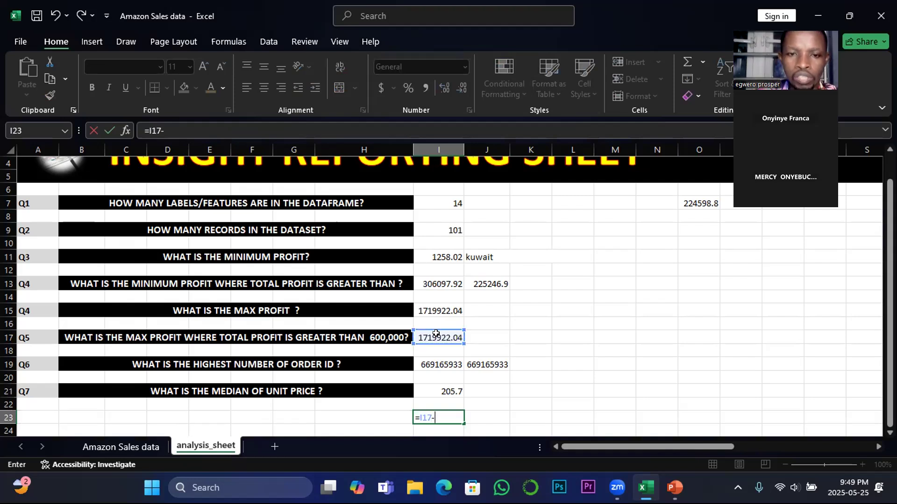
click(444, 258)
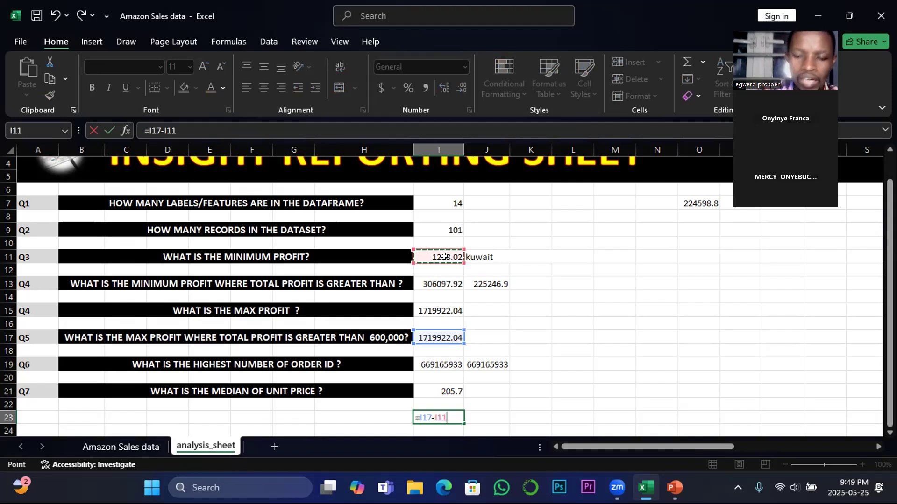
key(Return)
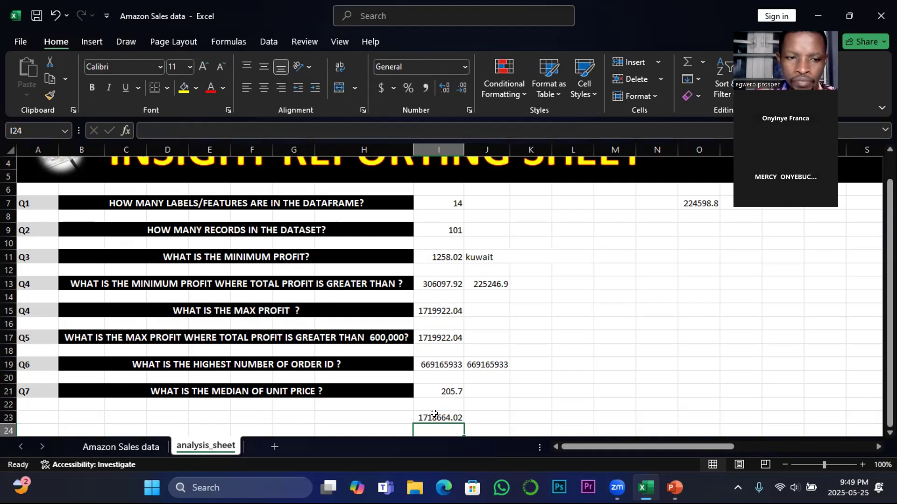
Copy the Q7 label and median question from row 21 into row 23, beside the profit difference result
drag(23, 389, 264, 382)
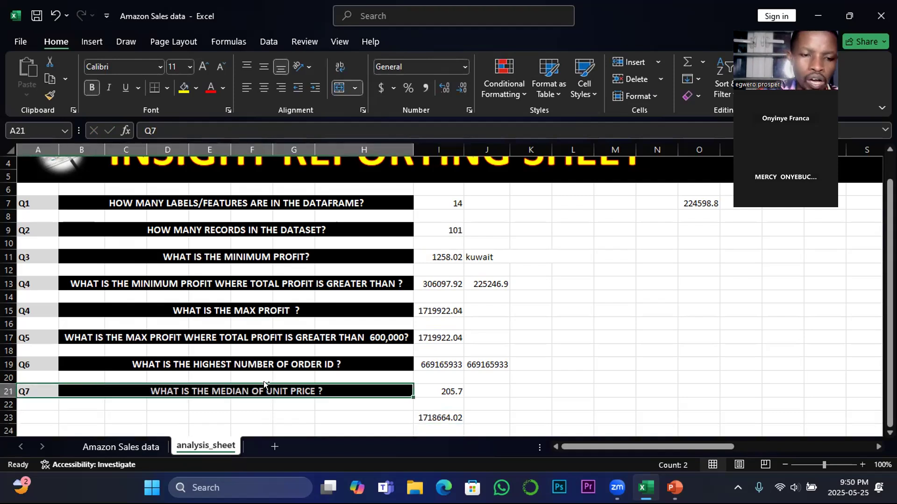
key(ctrl+c)
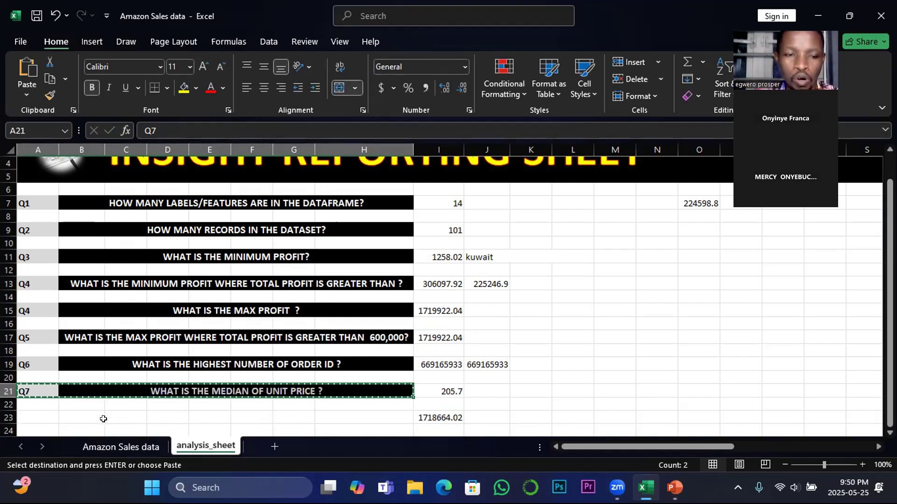
drag(35, 416, 332, 407)
key(ctrl+v)
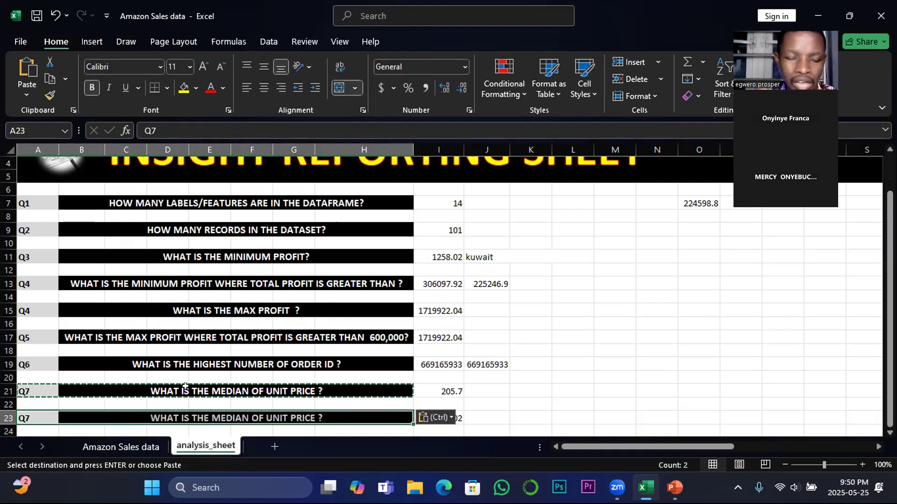
key(Escape)
Renumber the copied question label in A23 as Q8
click(28, 419)
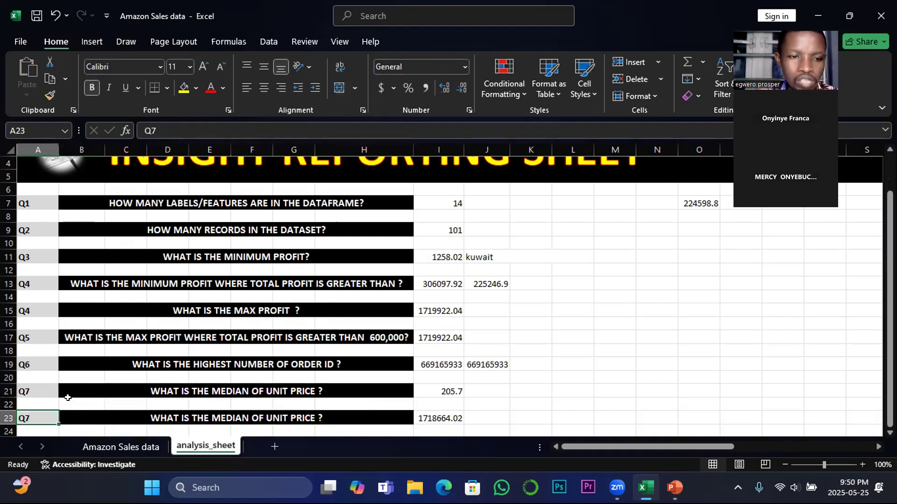
click(162, 122)
key(BackSpace)
text(8)
scroll(140, 370, down, 1)
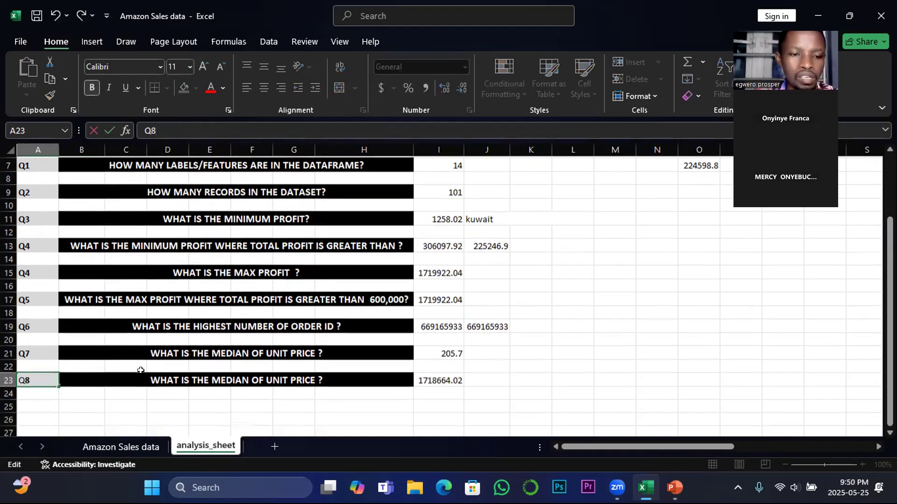
Reword the Q8 question in B23 to "WHAT IS THE DIFF BETWEEN MAX PROFIT AND MIN PROFIT ?"
click(156, 377)
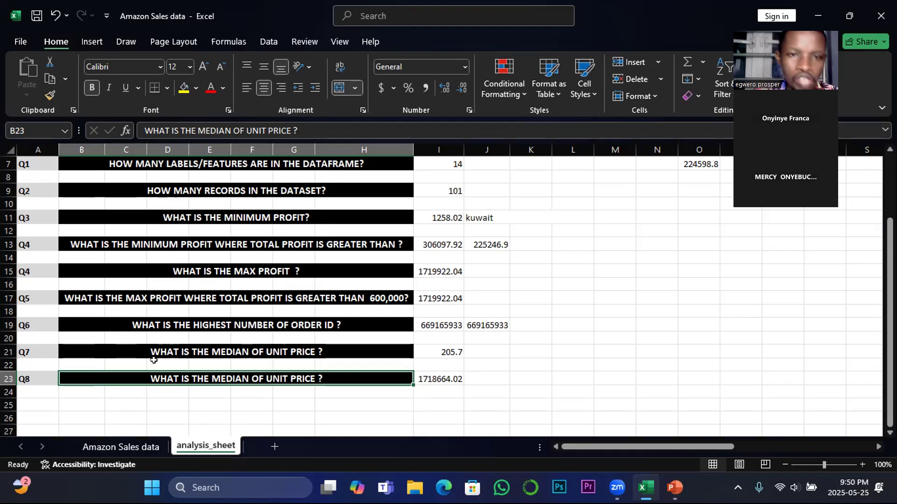
drag(169, 126, 283, 120)
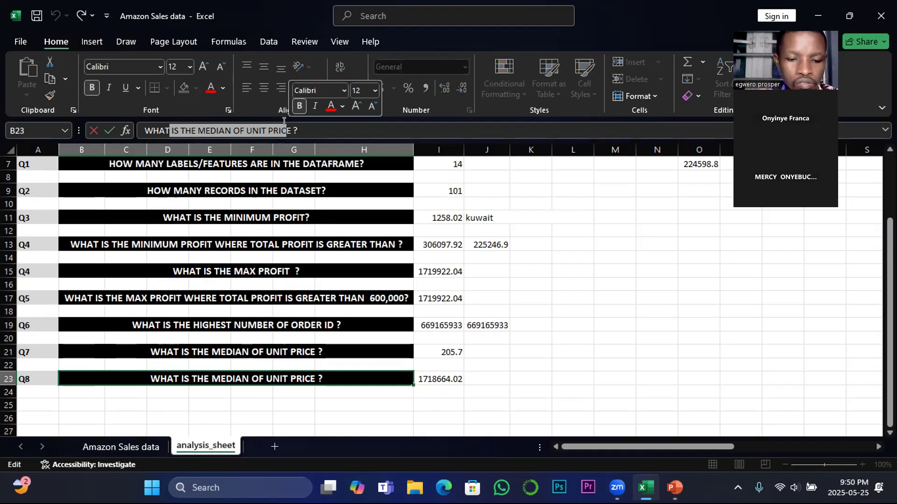
text(is the)
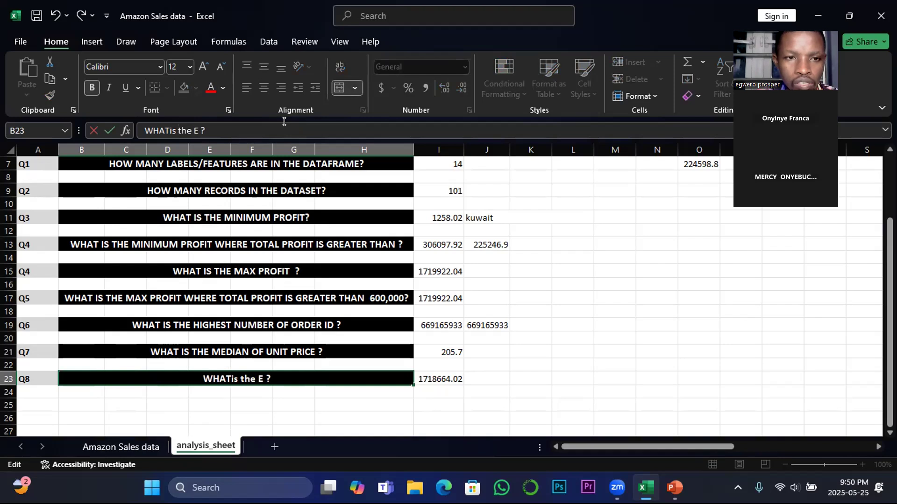
key(BackSpace)
key(BackSpace)
key(BackSpace)
key(BackSpace)
key(BackSpace)
key(BackSpace)
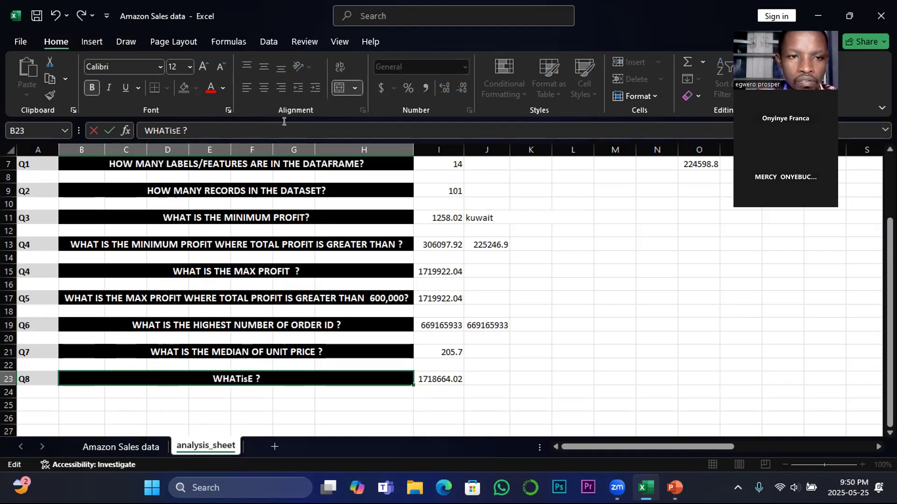
key(BackSpace)
key(Delete)
text(IS THE DIFF)
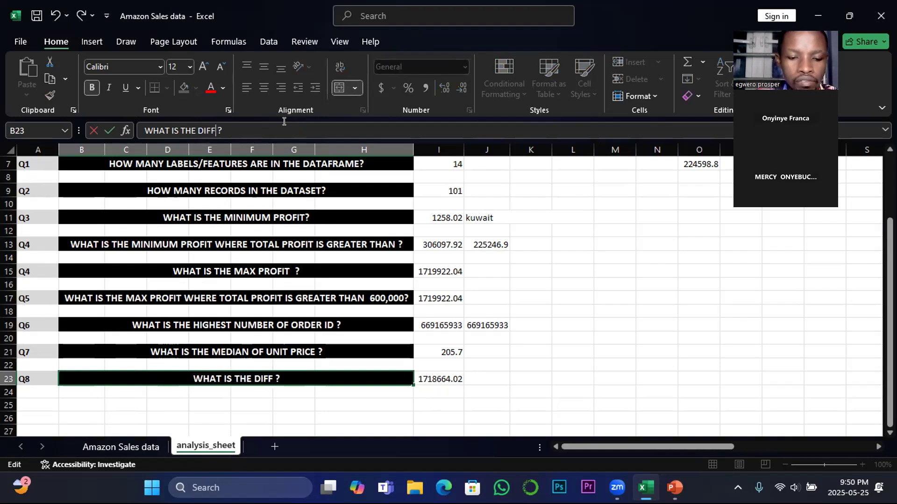
text( BET )
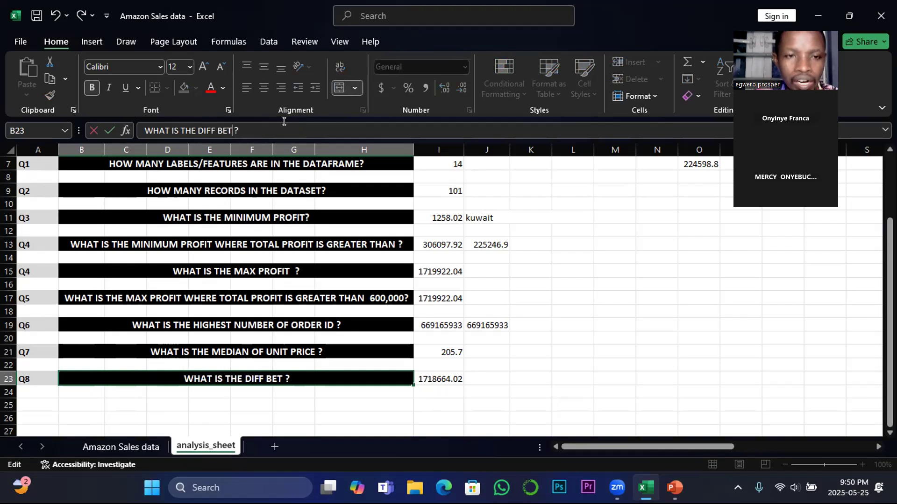
text(WEE)
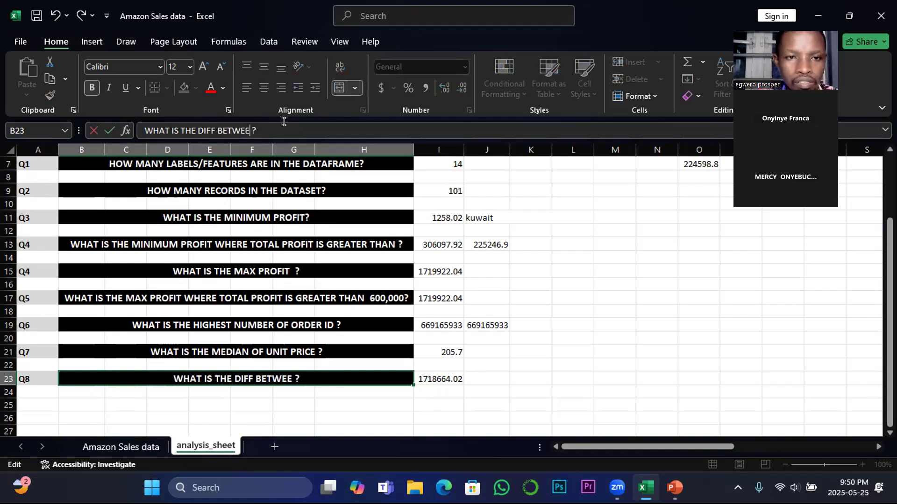
text(N)
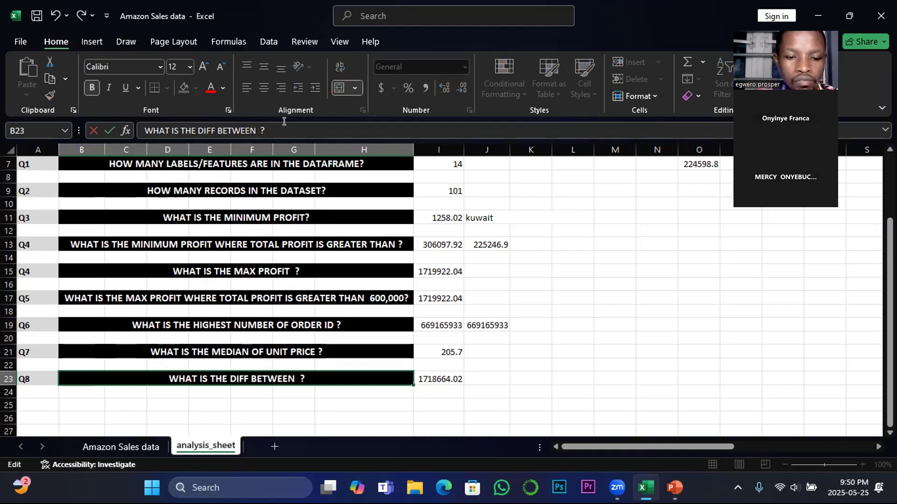
text( MAX )
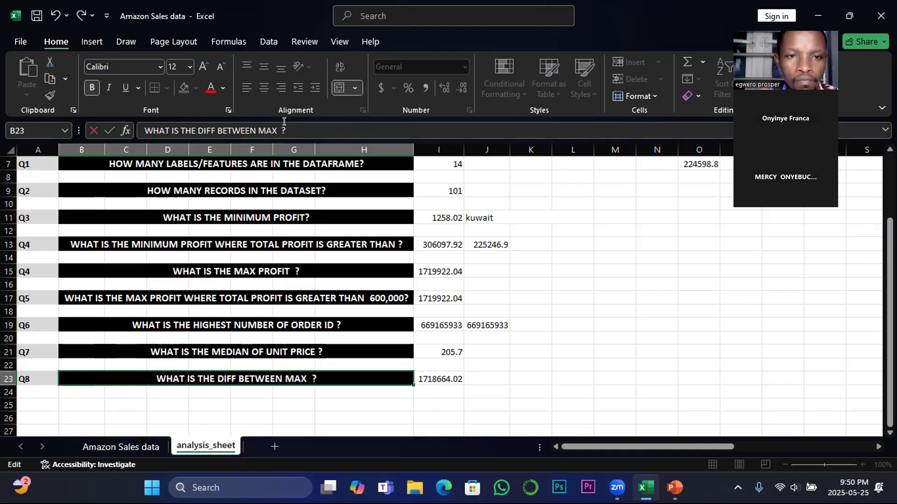
text(PROFIT)
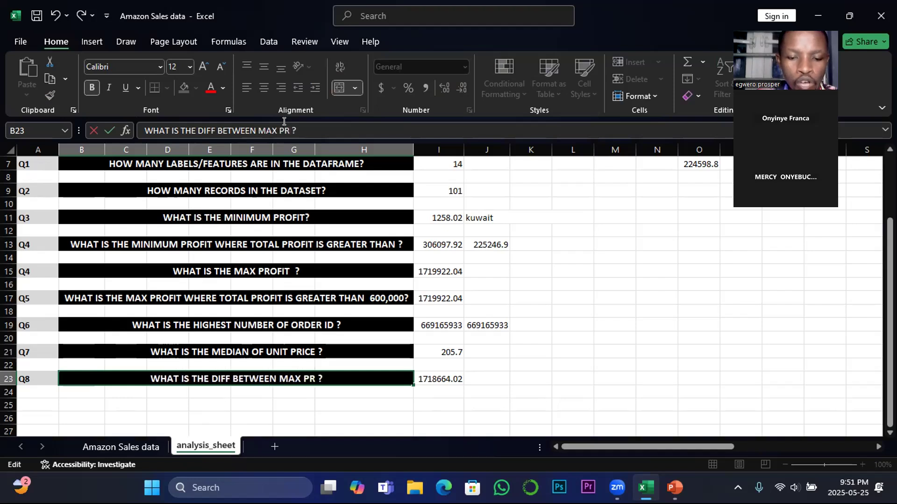
text( AND)
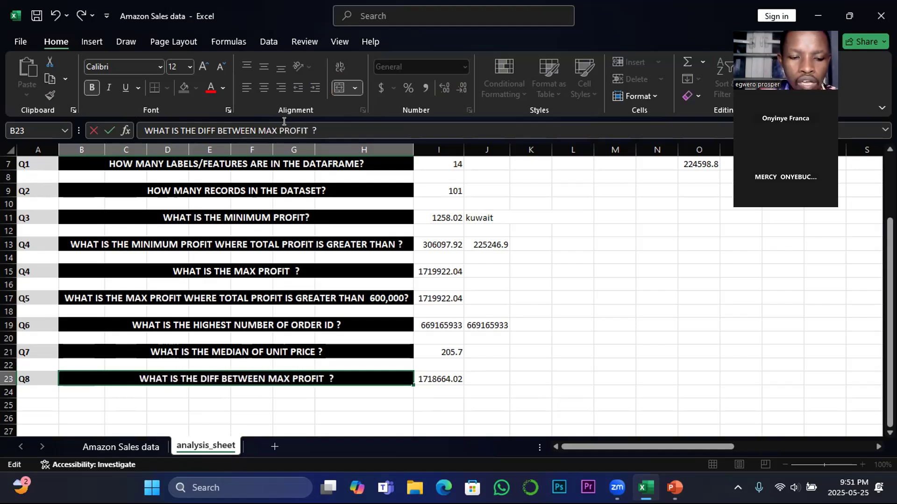
text( MIN )
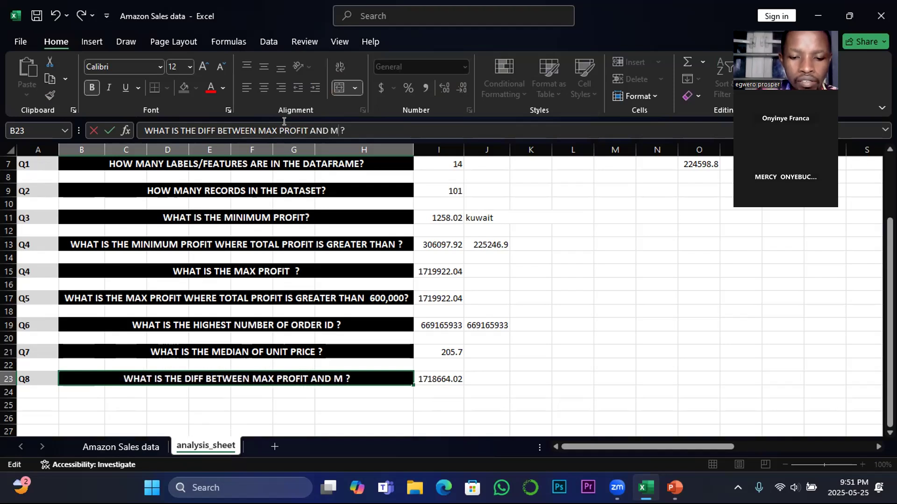
text(PROFIT)
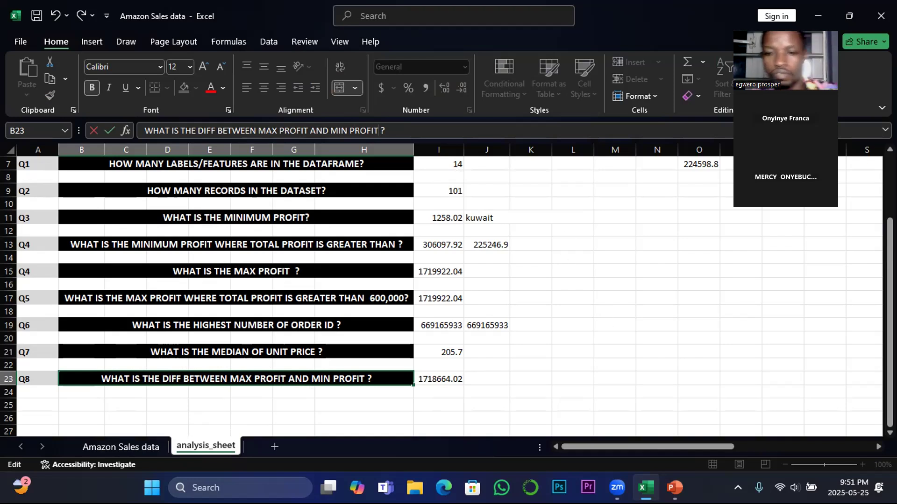
mouse_move(675, 488)
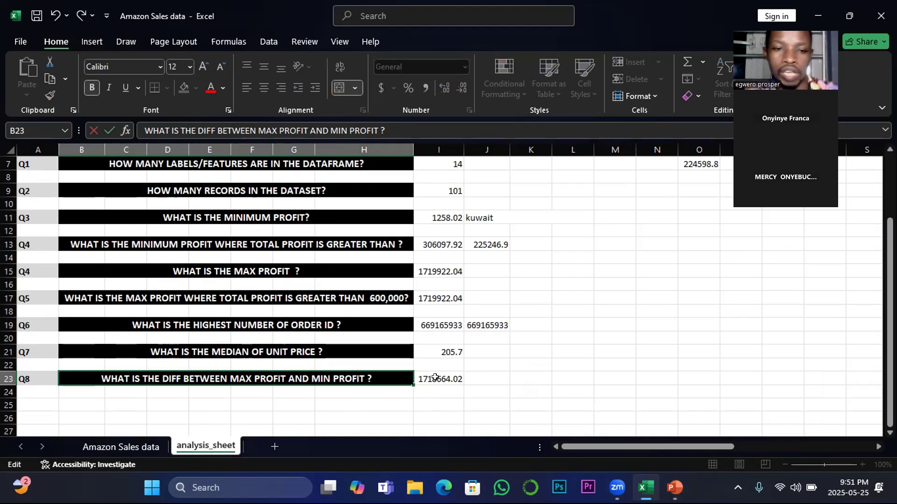
click(434, 376)
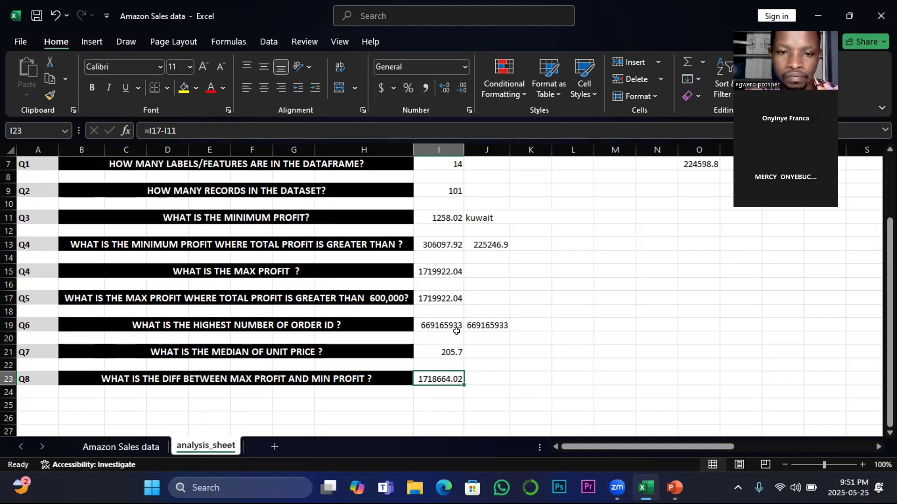
Enter the formula =I15-I11 in I24, using the plain max profit answer minus the minimum profit
click(440, 344)
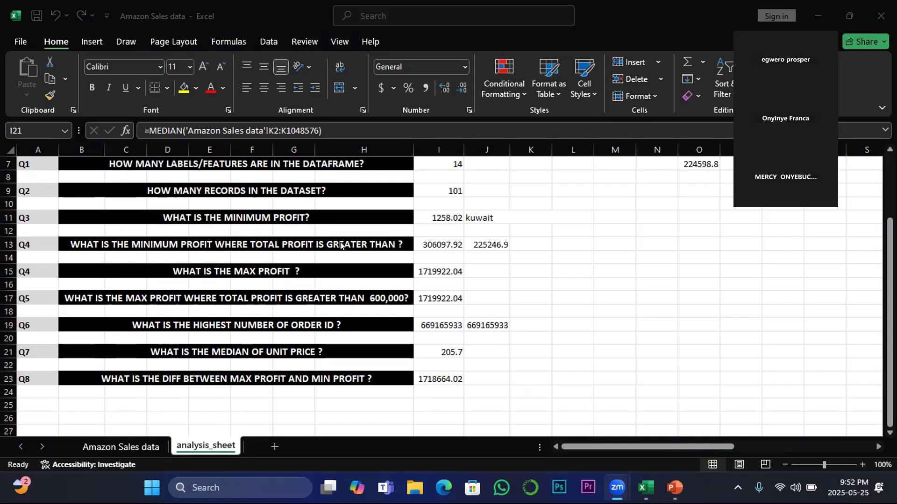
click(477, 373)
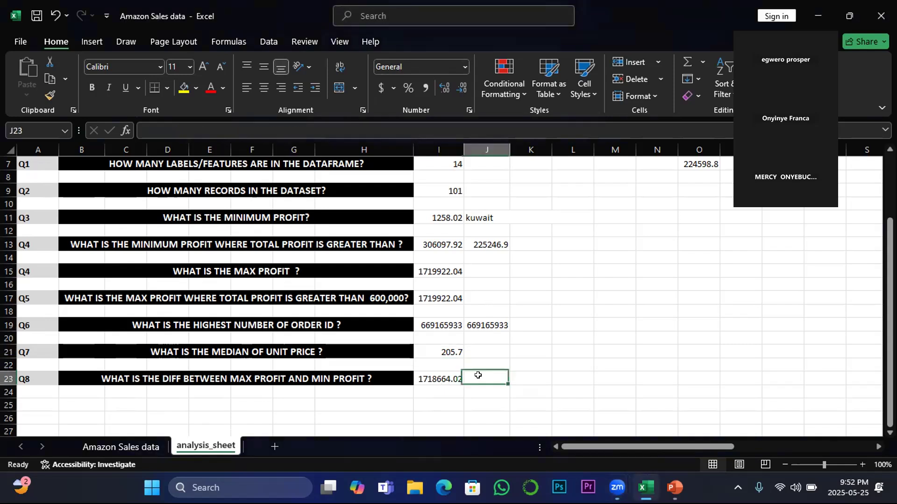
click(435, 388)
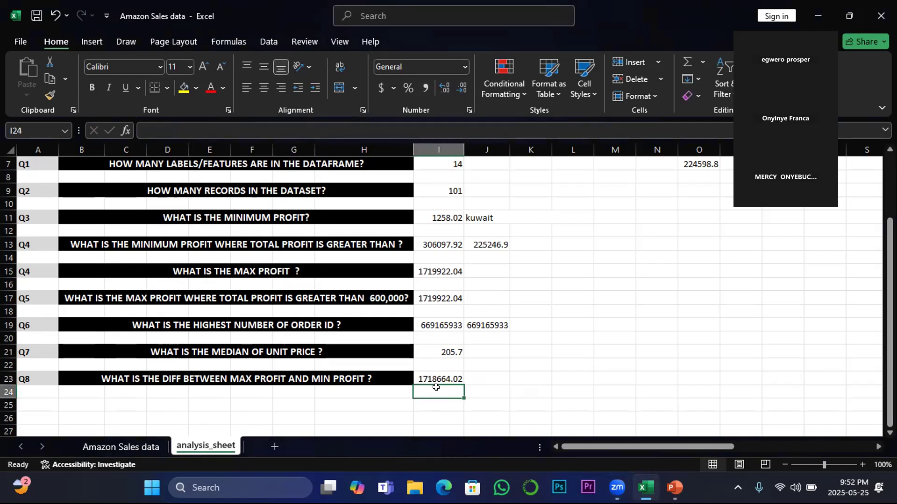
text(=)
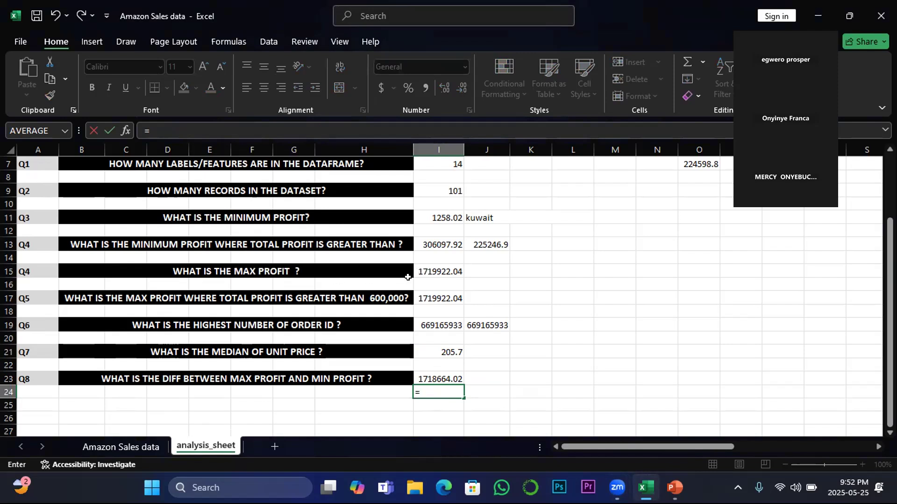
click(433, 271)
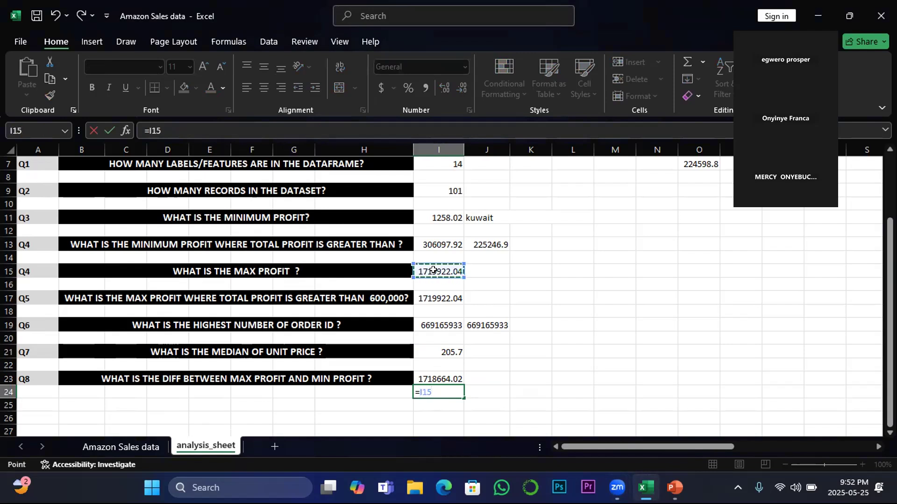
text(-)
click(439, 217)
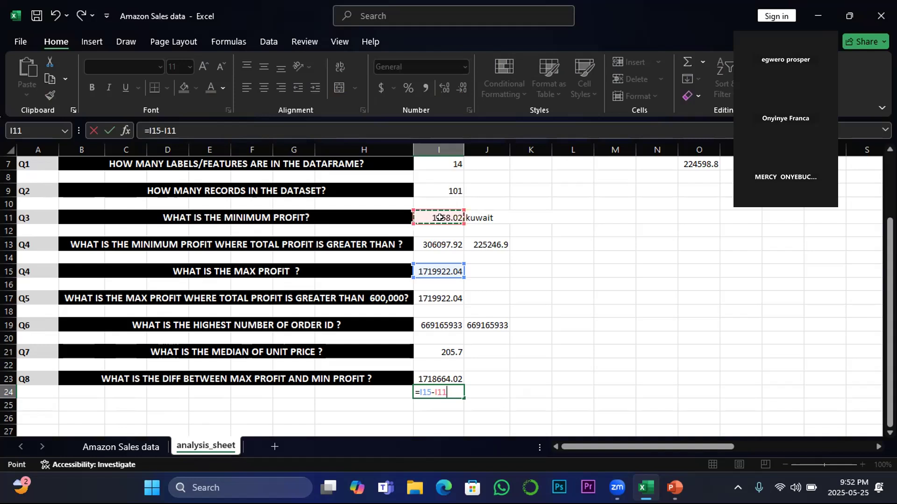
key(Return)
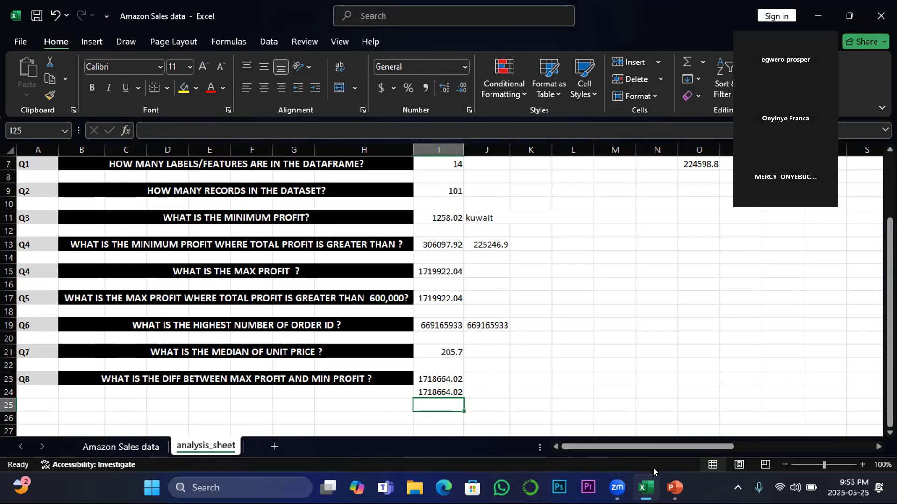
Switch to the EXCEL INTERMEDIATE STAT FUNCTIONS presentation in PowerPoint and show slide 8 on variance functions
mouse_move(665, 486)
click(788, 443)
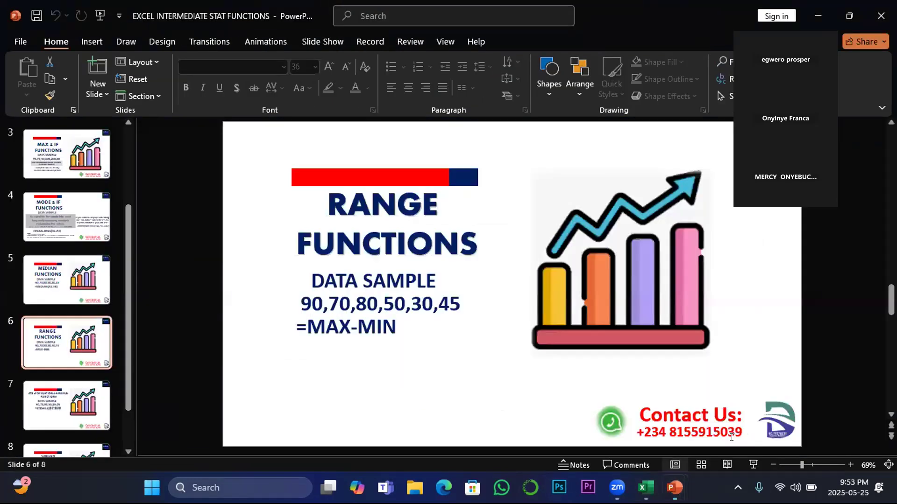
scroll(127, 327, down, 2)
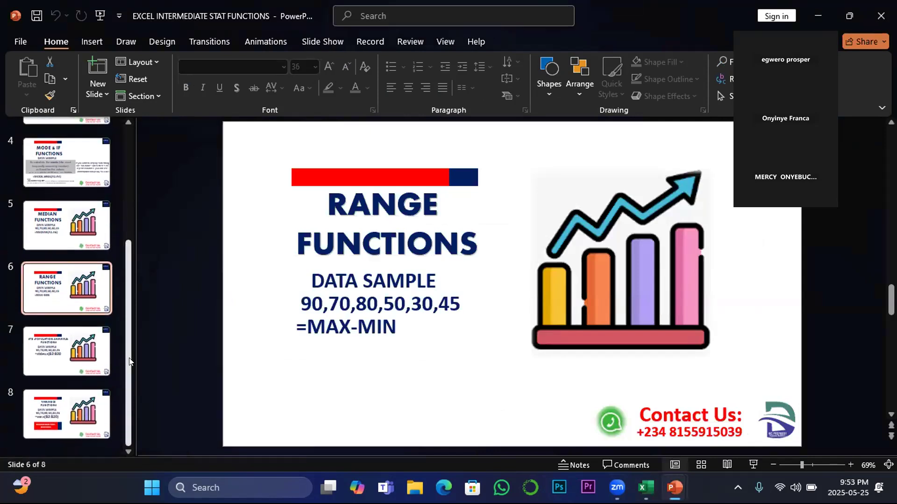
click(72, 406)
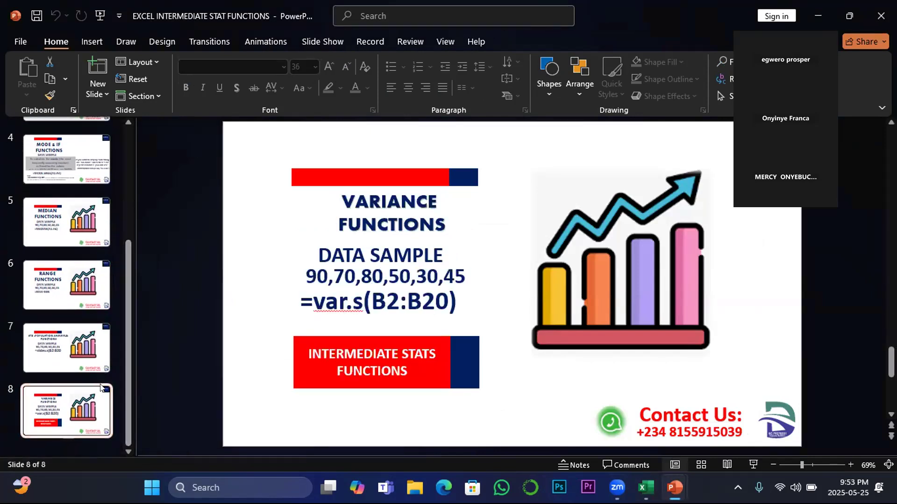